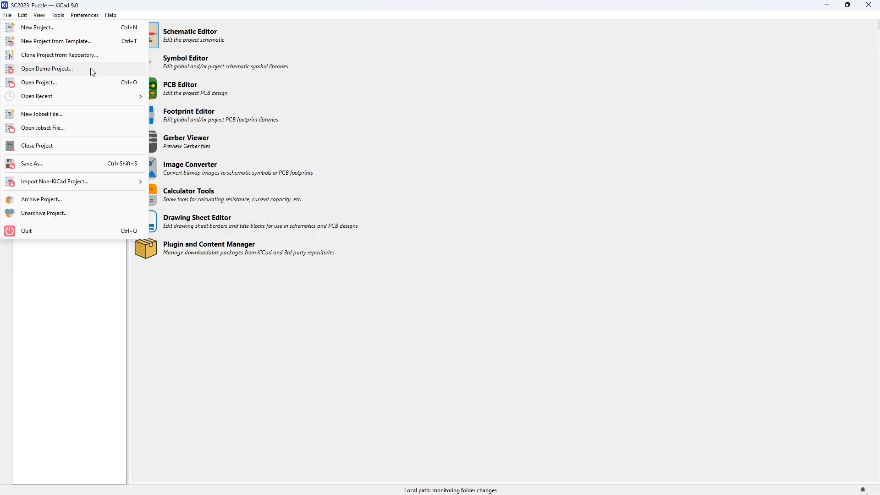
Start a new project and create a folder named SAINTCON_2025 inside the SAINTCON folder
{"action": "left_click", "coordinate": [62, 31]}
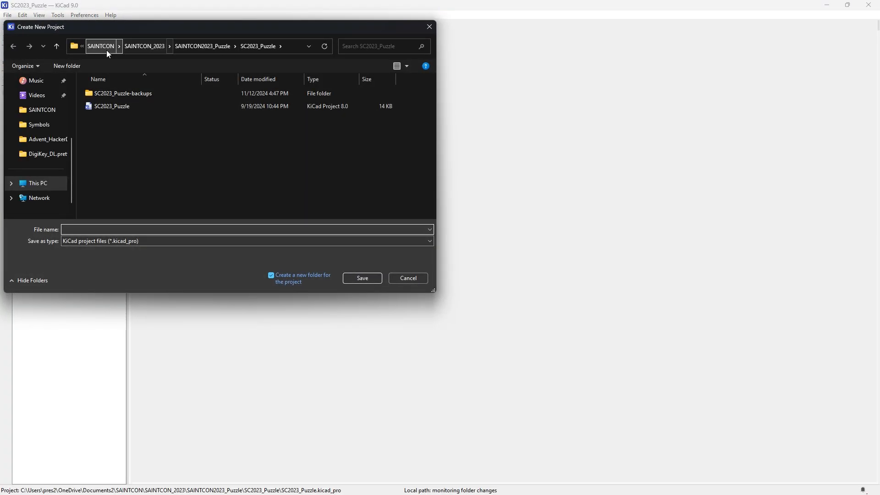
{"action": "left_click", "coordinate": [105, 51]}
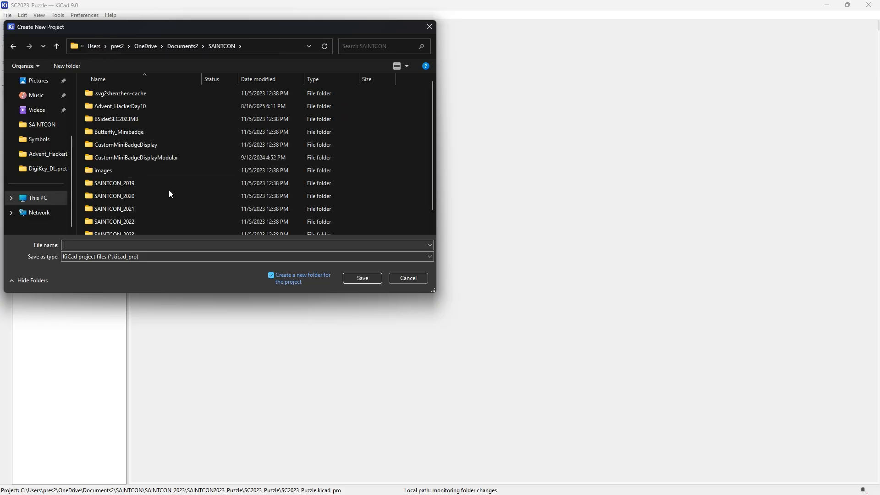
{"action": "scroll", "coordinate": [169, 190], "scroll_direction": "down", "scroll_amount": 1}
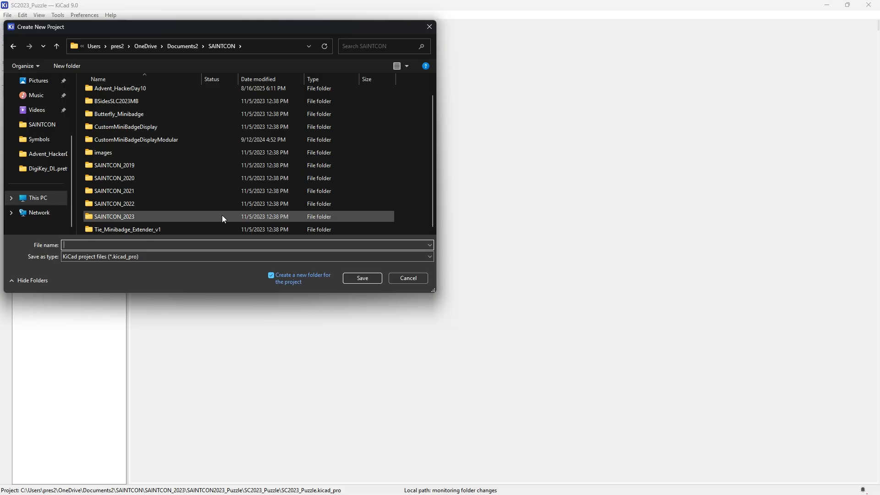
{"action": "right_click", "coordinate": [406, 221]}
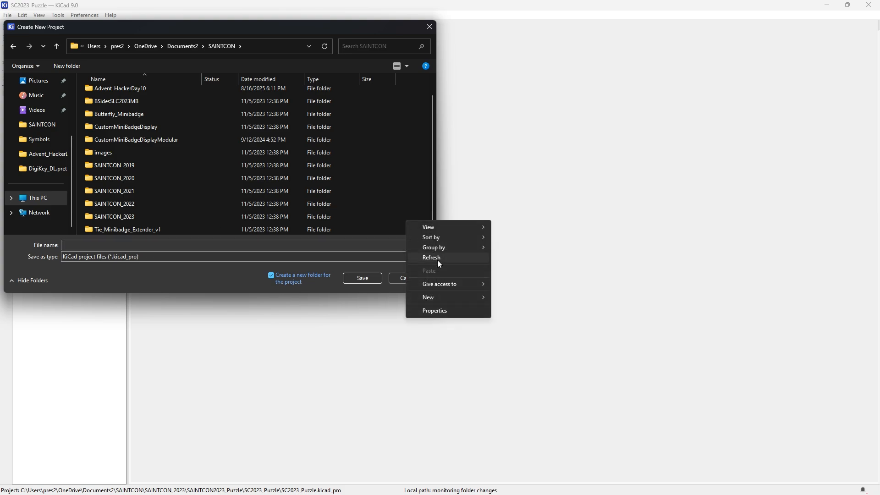
{"action": "mouse_move", "coordinate": [454, 296]}
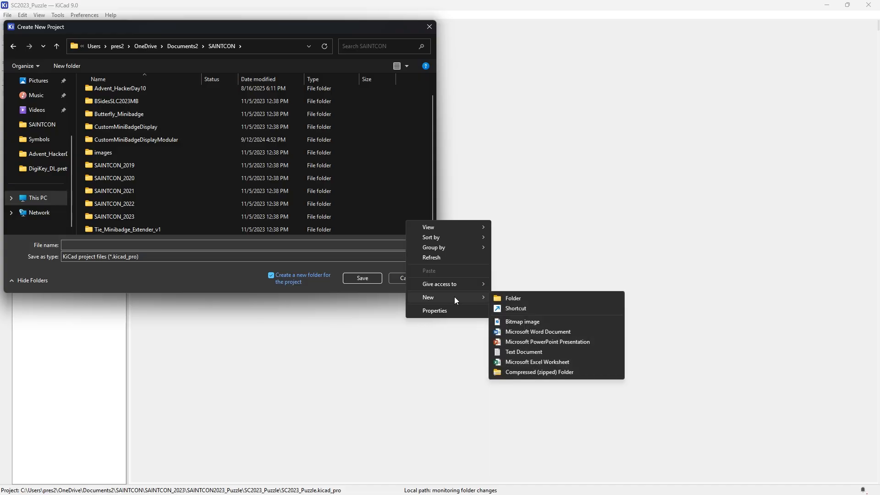
{"action": "left_click", "coordinate": [520, 300]}
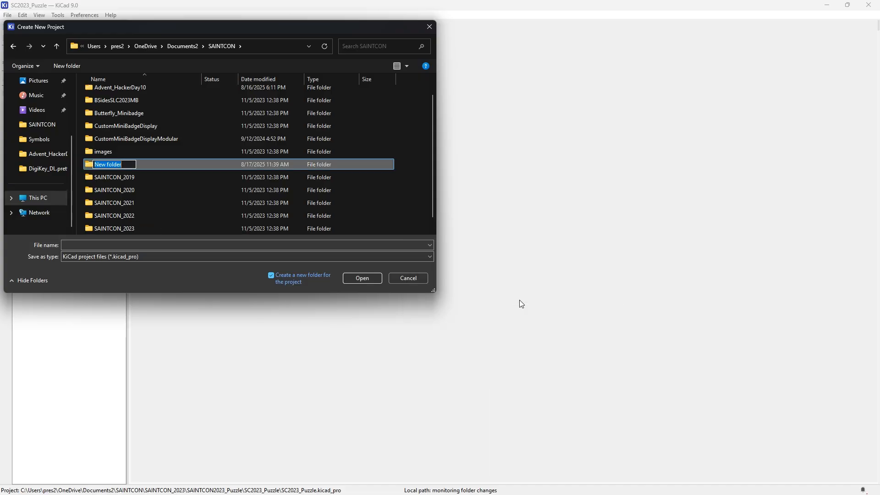
{"action": "type", "text": "SAINTCON_2025"}
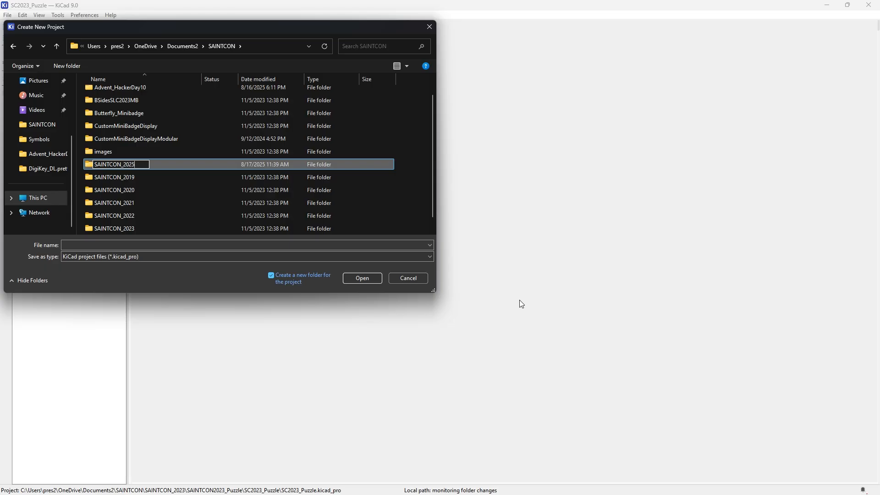
{"action": "key", "text": "Return"}
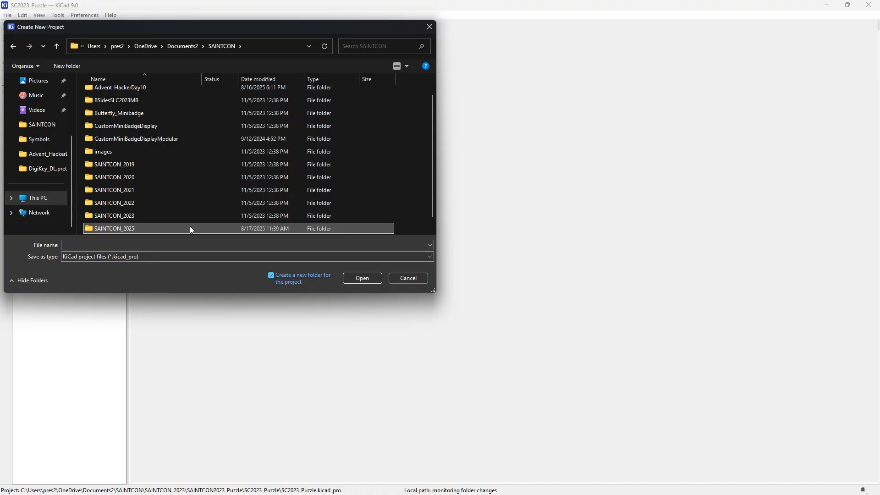
Save the new project as KiCad_learning_MB in the SAINTCON_2025 folder
{"action": "double_click", "coordinate": [123, 229]}
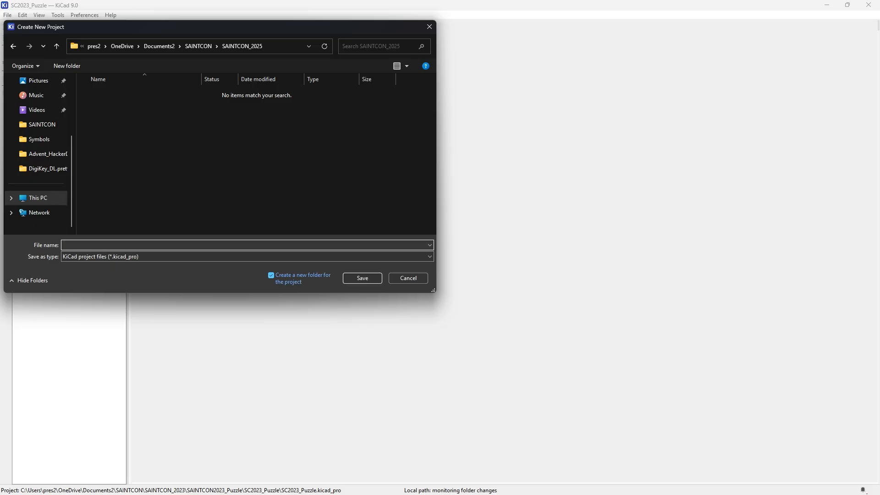
{"action": "type", "text": "KiCad_learning_MB"}
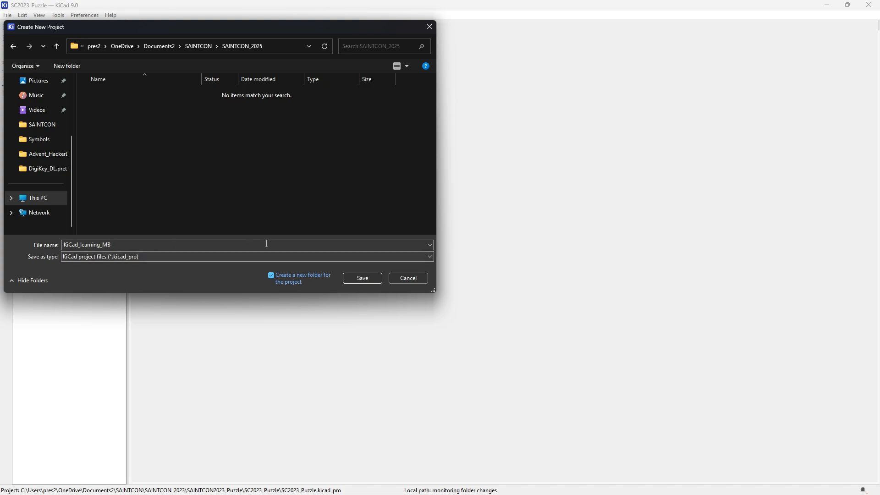
{"action": "left_click", "coordinate": [368, 281]}
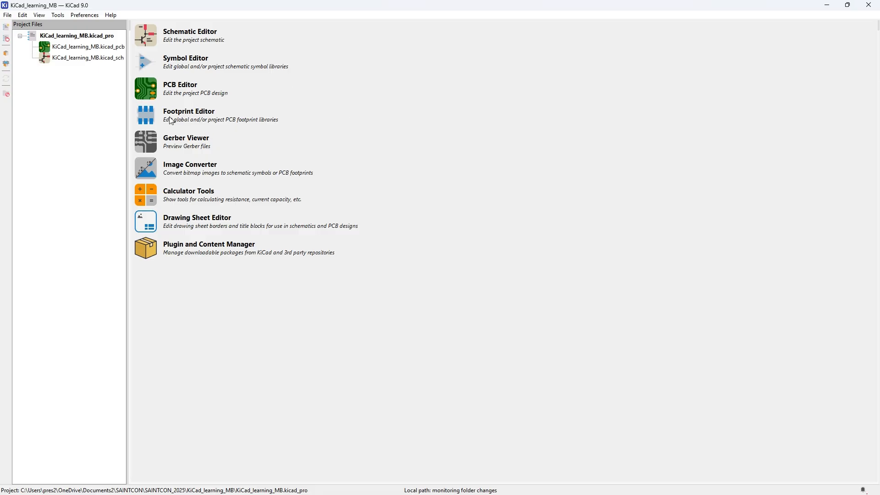
Open the Symbol Editor with the default global symbol library table and create a global symbol library named SAINTCON
{"action": "left_click", "coordinate": [146, 62]}
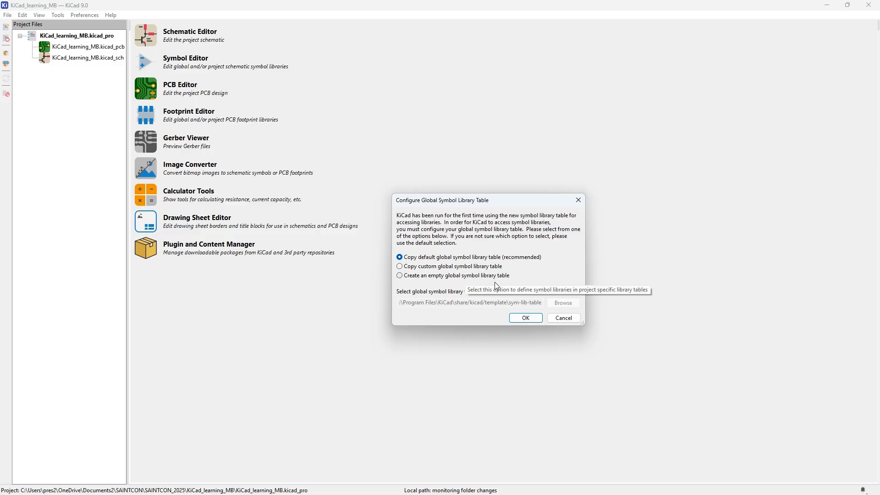
{"action": "left_click", "coordinate": [525, 318]}
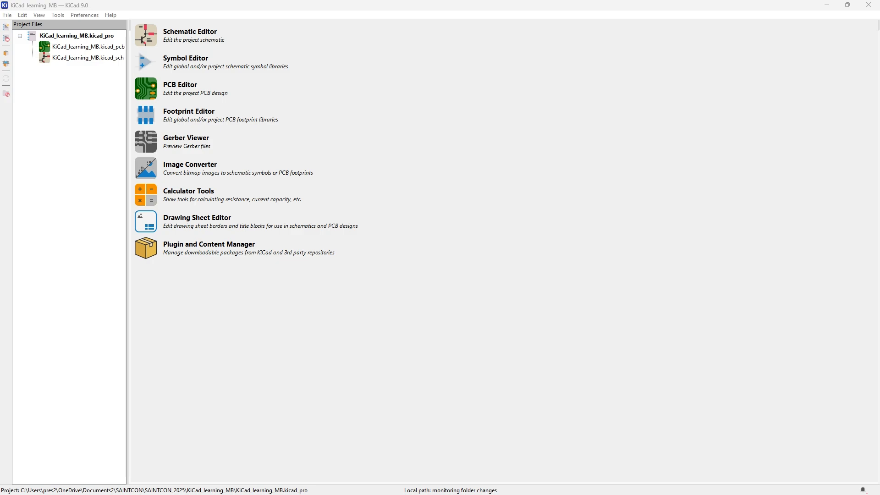
{"action": "left_click", "coordinate": [205, 70]}
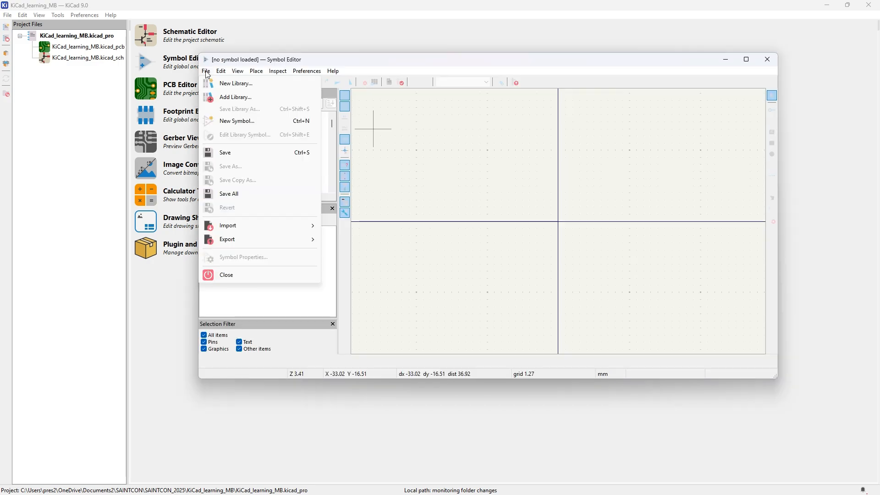
{"action": "left_click", "coordinate": [230, 84]}
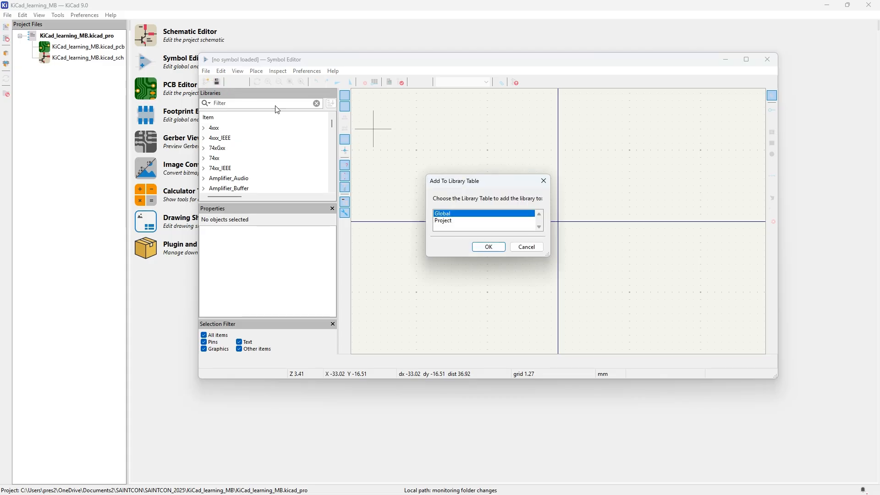
{"action": "left_click", "coordinate": [487, 249]}
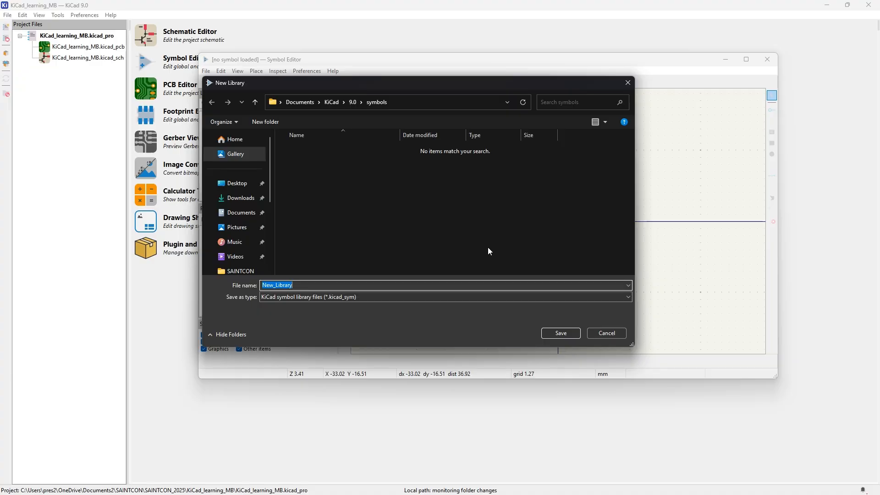
{"action": "type", "text": "SAITN"}
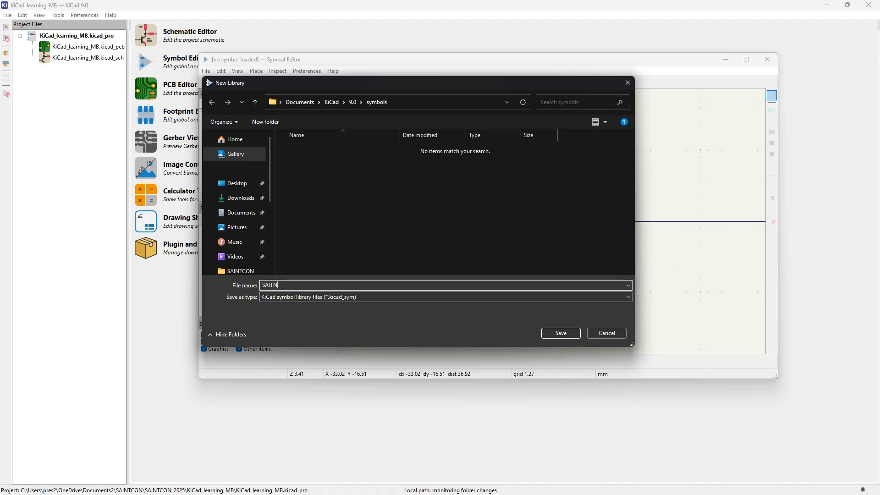
{"action": "key", "text": "BackSpace"}
{"action": "key", "text": "BackSpace"}
{"action": "type", "text": "NTCON"}
{"action": "left_click", "coordinate": [559, 334]}
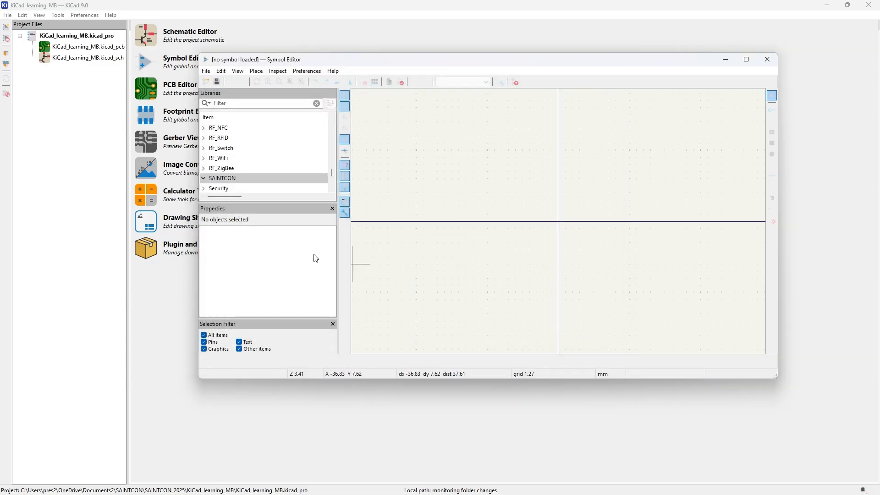
Create a new symbol named minMB with default reference designator MB in the SAINTCON library
{"action": "left_click", "coordinate": [207, 178]}
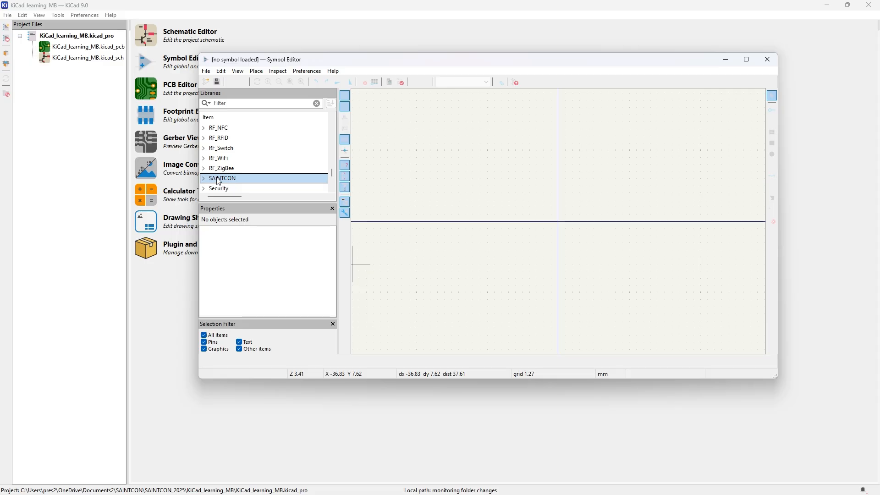
{"action": "right_click", "coordinate": [218, 181]}
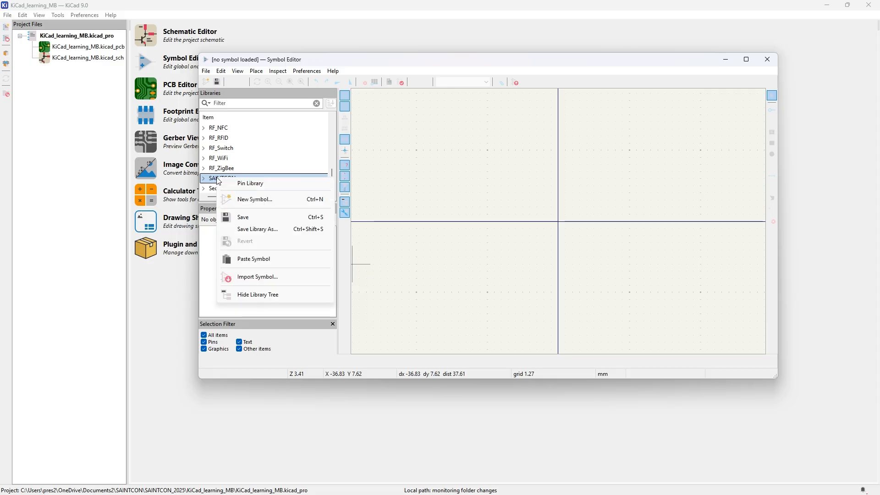
{"action": "left_click", "coordinate": [252, 199]}
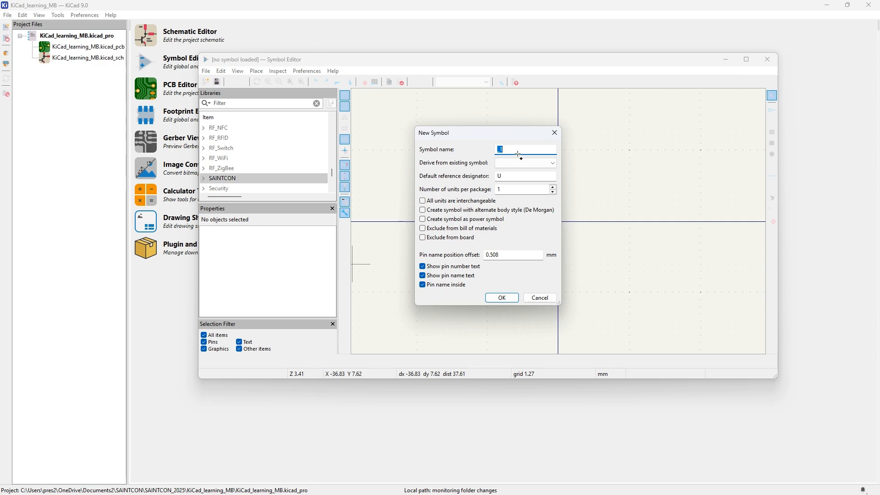
{"action": "type", "text": "minMB"}
{"action": "left_click", "coordinate": [509, 176]}
{"action": "key", "text": "BackSpace"}
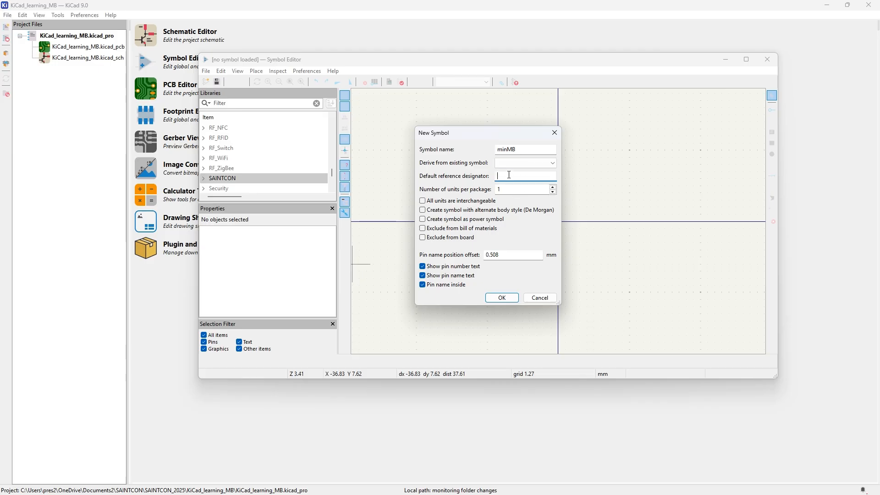
{"action": "type", "text": "M"}
{"action": "key", "text": "BackSpace"}
{"action": "type", "text": "MB"}
{"action": "left_click", "coordinate": [505, 298]}
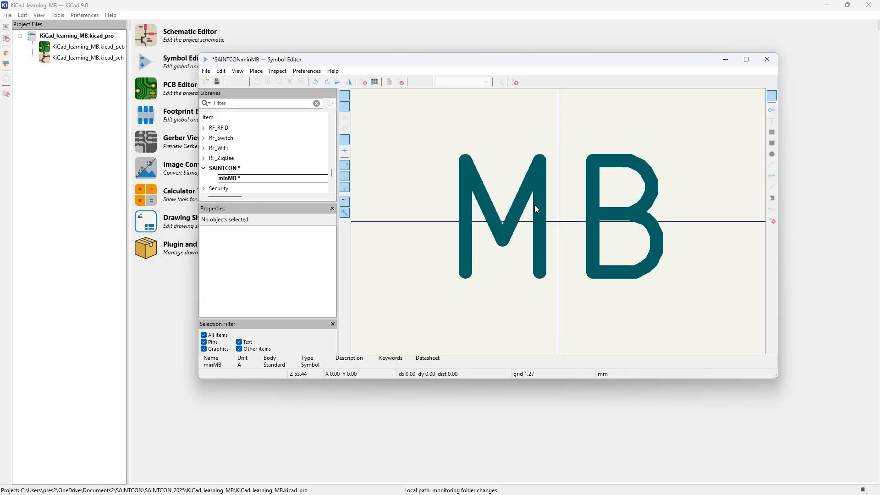
Move the MB reference text off the symbol origin to just above the horizontal axis
{"action": "scroll", "coordinate": [534, 206], "scroll_direction": "down", "scroll_amount": 2, "text": "ctrl"}
{"action": "scroll", "coordinate": [534, 205], "scroll_direction": "down", "scroll_amount": 2, "text": "ctrl"}
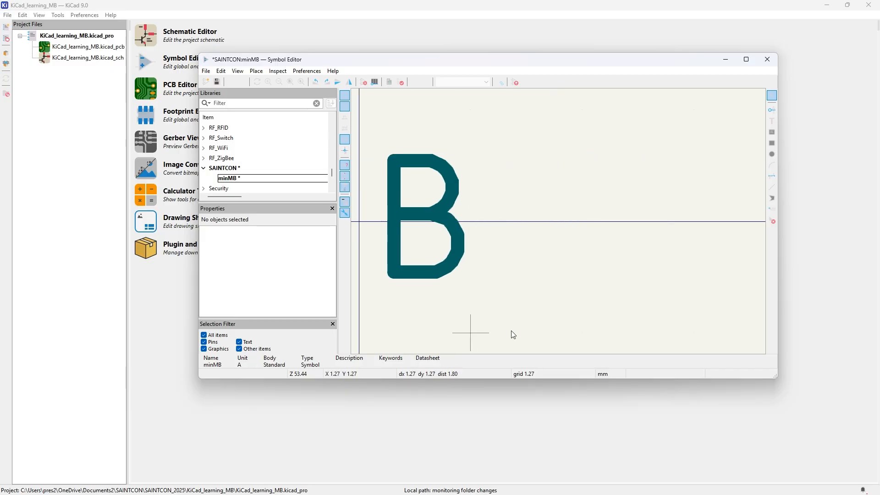
{"action": "left_click_drag", "start_coordinate": [393, 212], "coordinate": [418, 114]}
{"action": "left_click", "coordinate": [398, 218]}
{"action": "scroll", "coordinate": [416, 111], "scroll_direction": "right", "scroll_amount": 1}
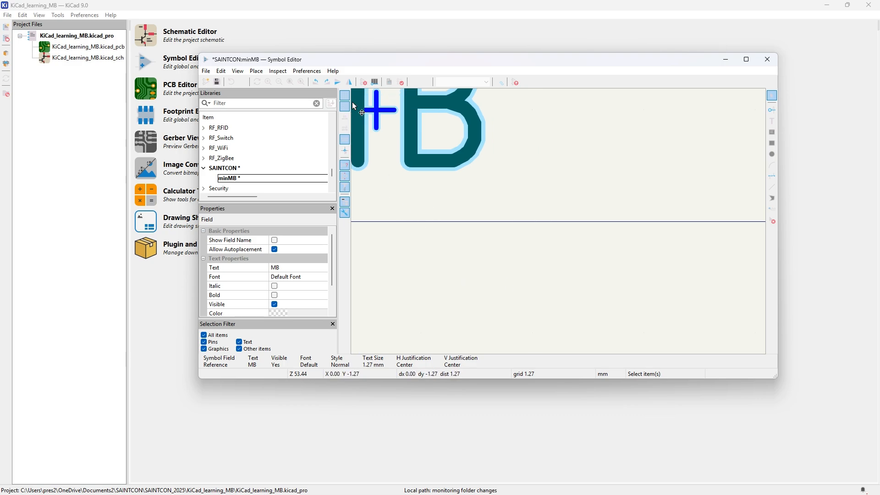
Move the MB reference text onto the vertical axis, about 3.8 mm above the symbol origin
{"action": "left_click", "coordinate": [238, 72]}
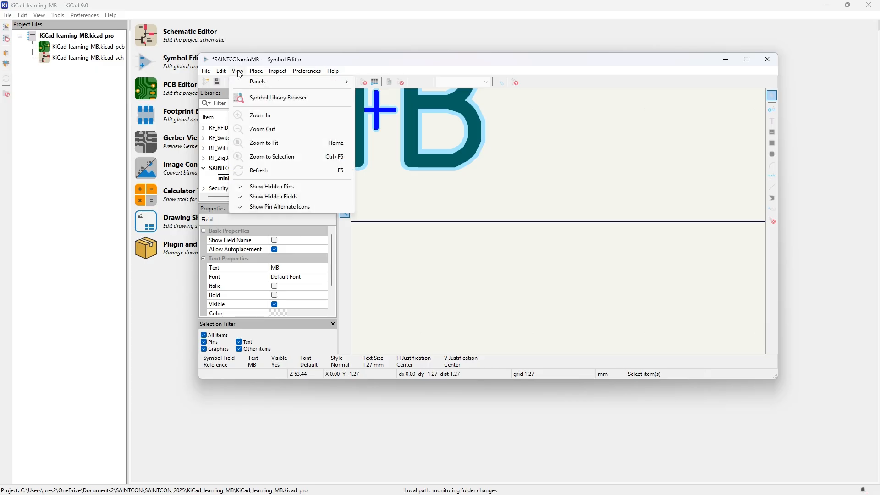
{"action": "left_click", "coordinate": [273, 144]}
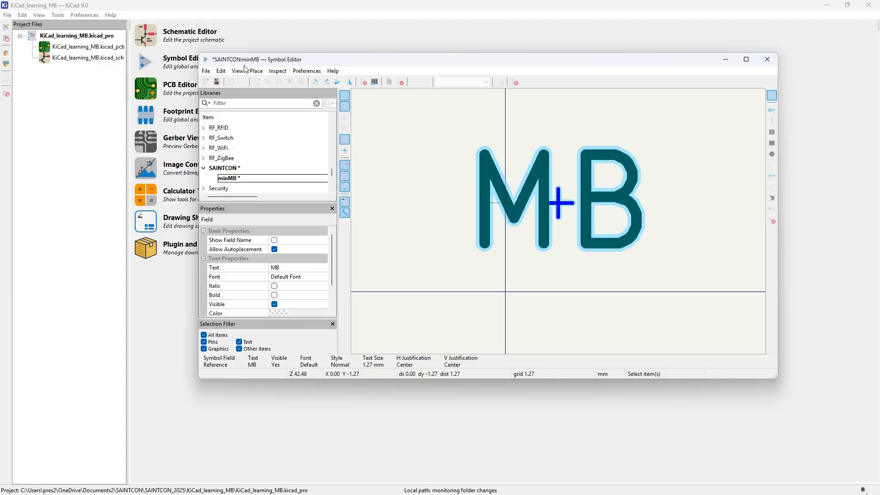
{"action": "left_click", "coordinate": [242, 74]}
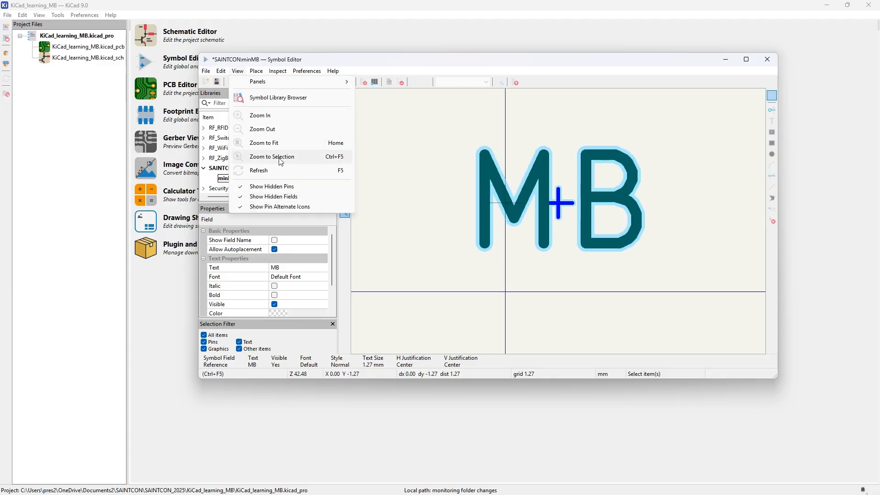
{"action": "left_click", "coordinate": [276, 131]}
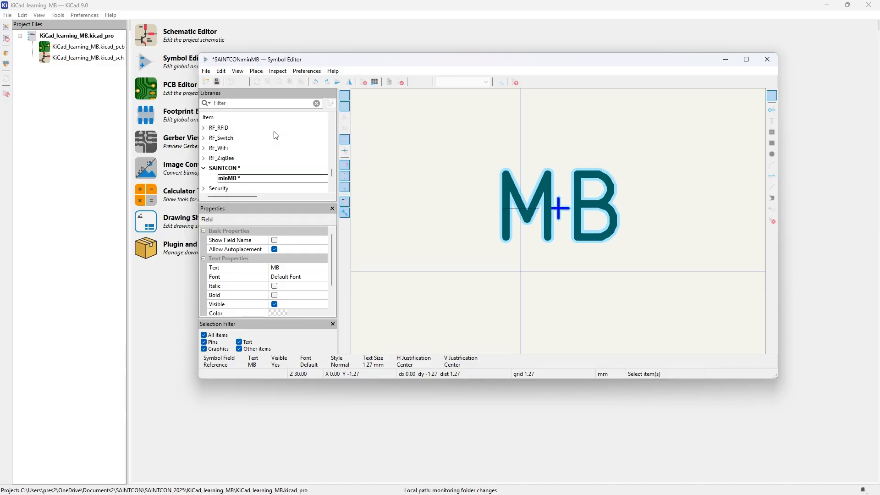
{"action": "left_click", "coordinate": [242, 71]}
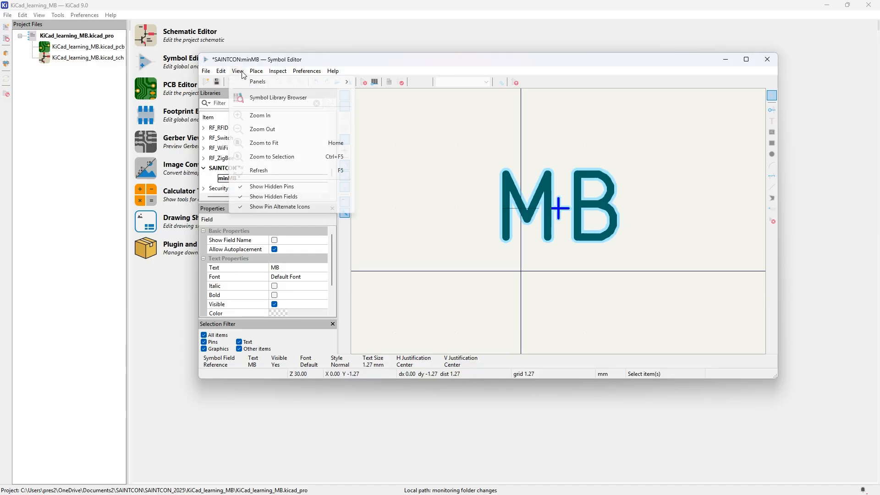
{"action": "left_click", "coordinate": [266, 132]}
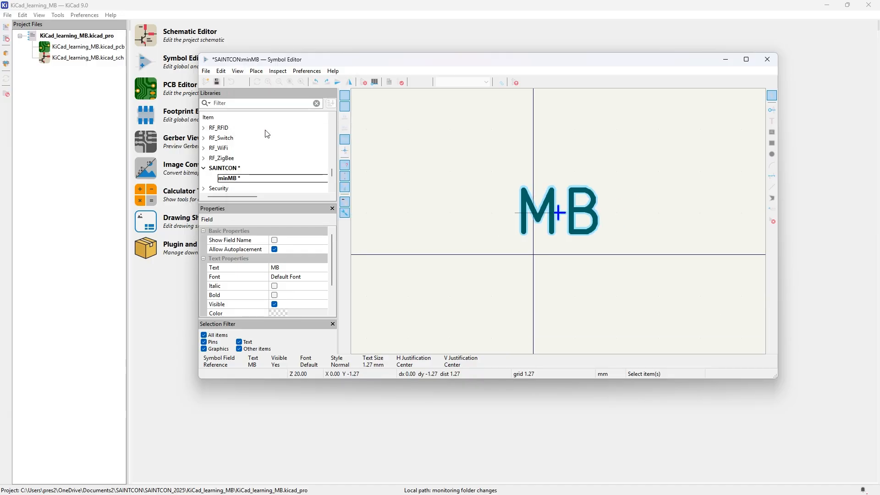
{"action": "left_click", "coordinate": [237, 72]}
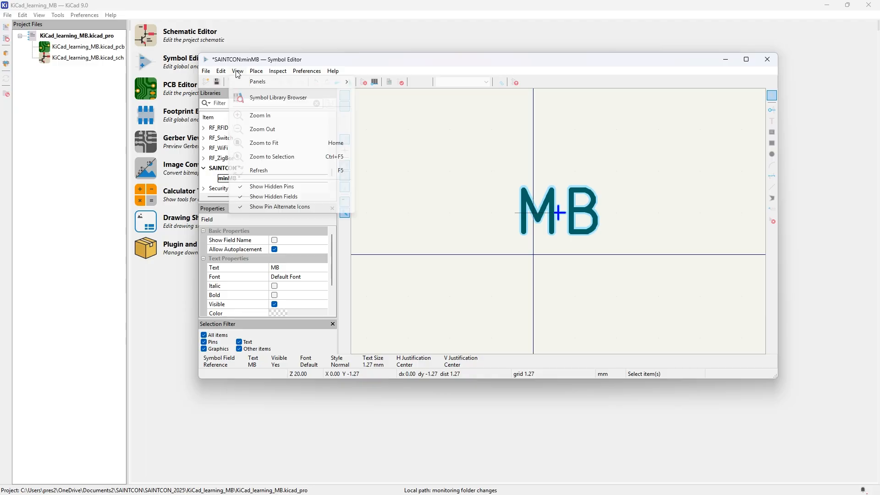
{"action": "left_click", "coordinate": [267, 130]}
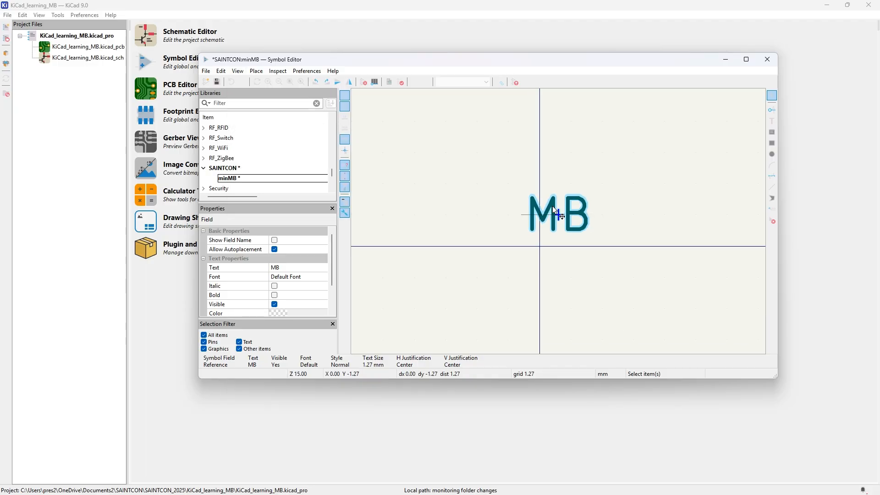
{"action": "left_click_drag", "start_coordinate": [551, 204], "coordinate": [540, 156]}
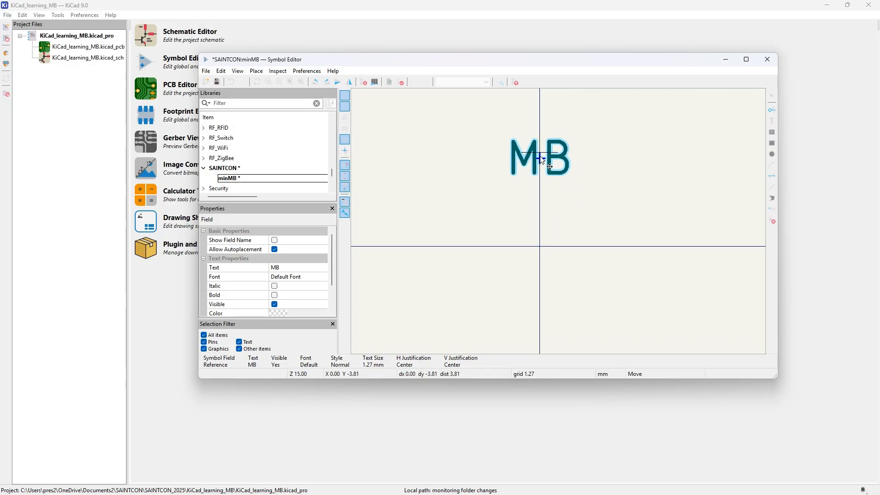
{"action": "left_click", "coordinate": [558, 226]}
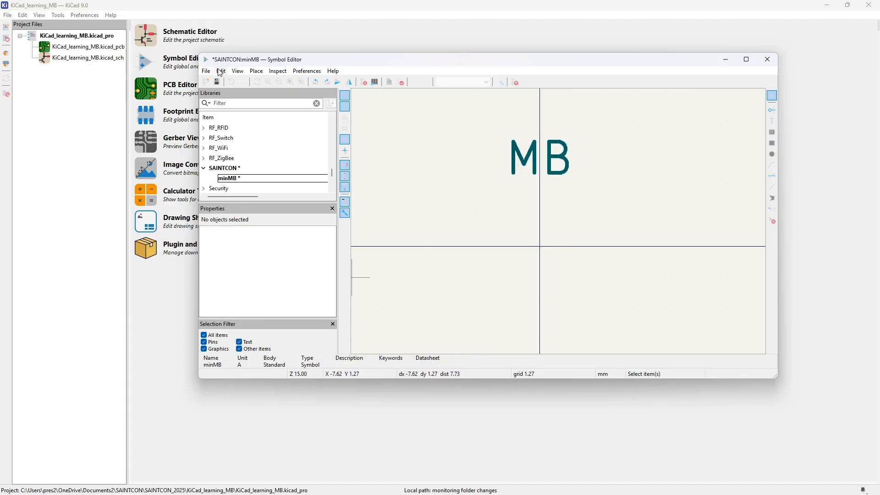
Save the minMB symbol and place power output pin 2 named GND on the horizontal axis at X -3.81 mm
{"action": "left_click", "coordinate": [217, 83]}
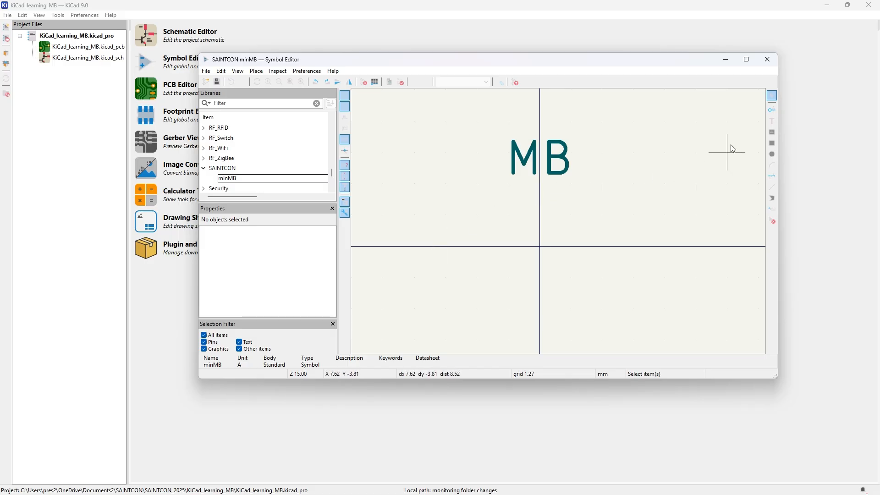
{"action": "left_click", "coordinate": [773, 110]}
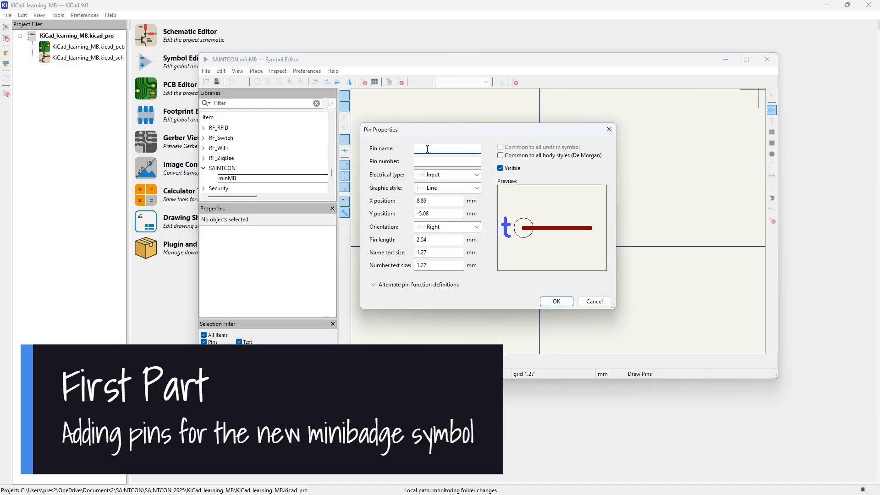
{"action": "type", "text": "GND"}
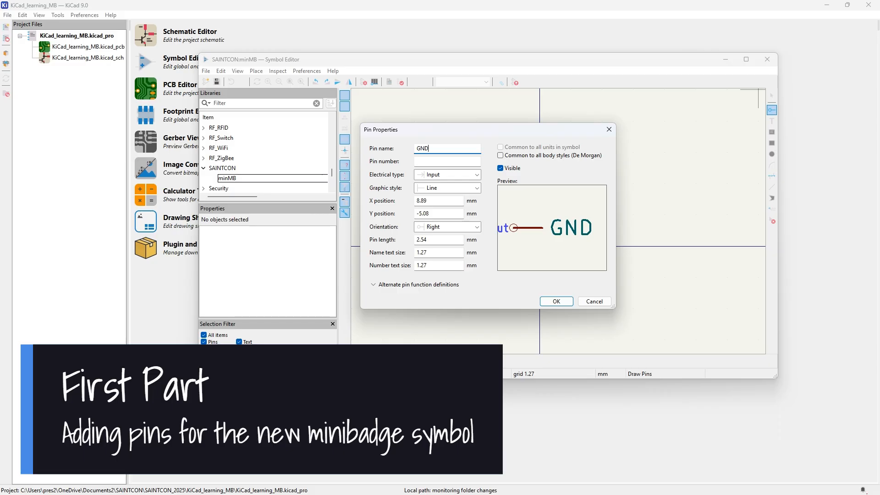
{"action": "left_click", "coordinate": [430, 158]}
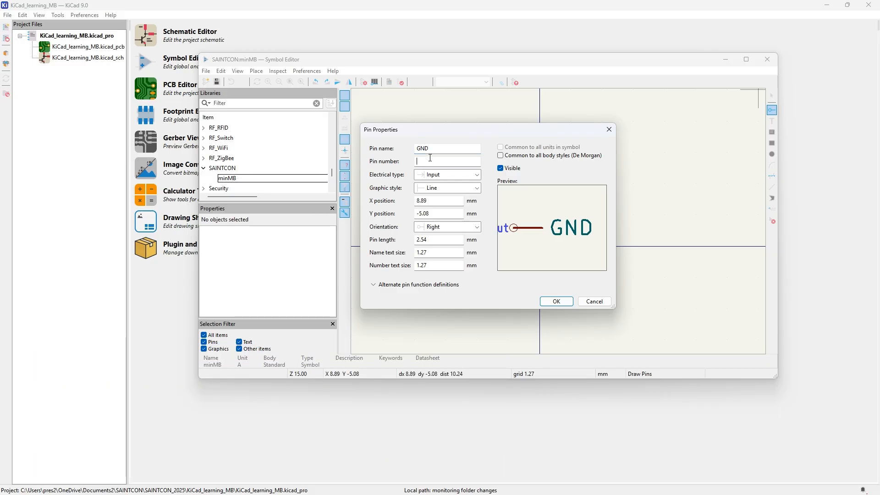
{"action": "type", "text": "2"}
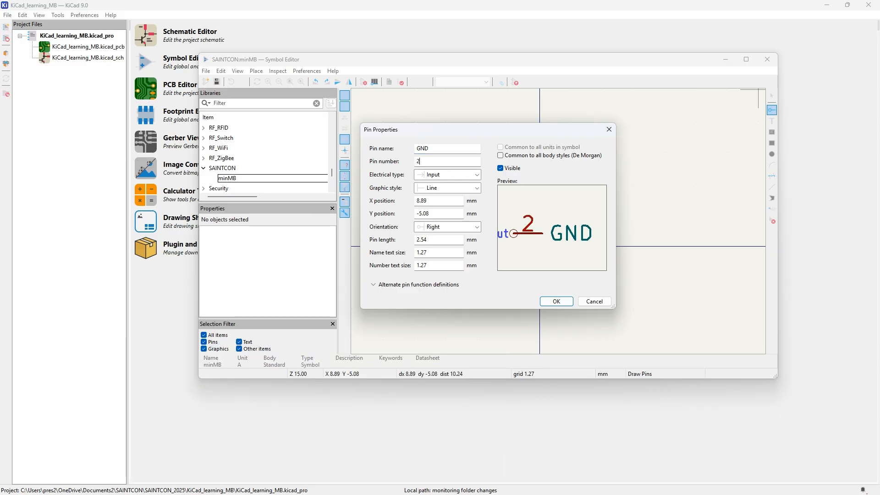
{"action": "left_click", "coordinate": [438, 175]}
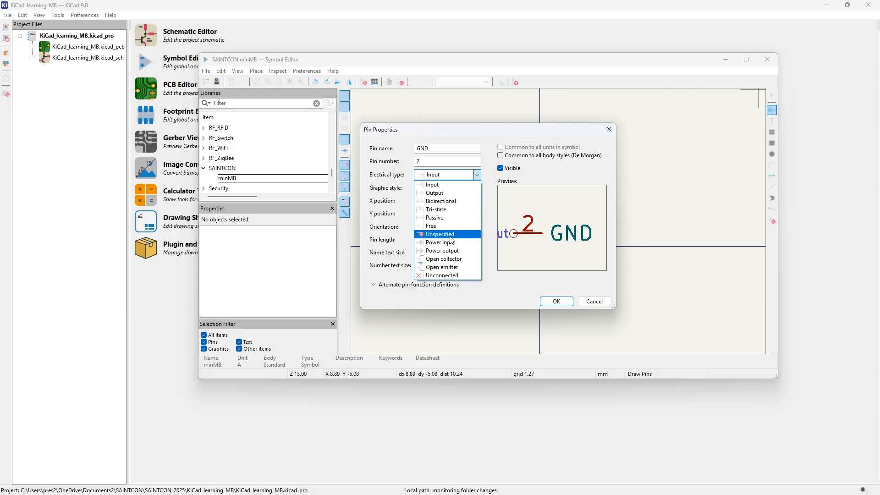
{"action": "left_click", "coordinate": [452, 251]}
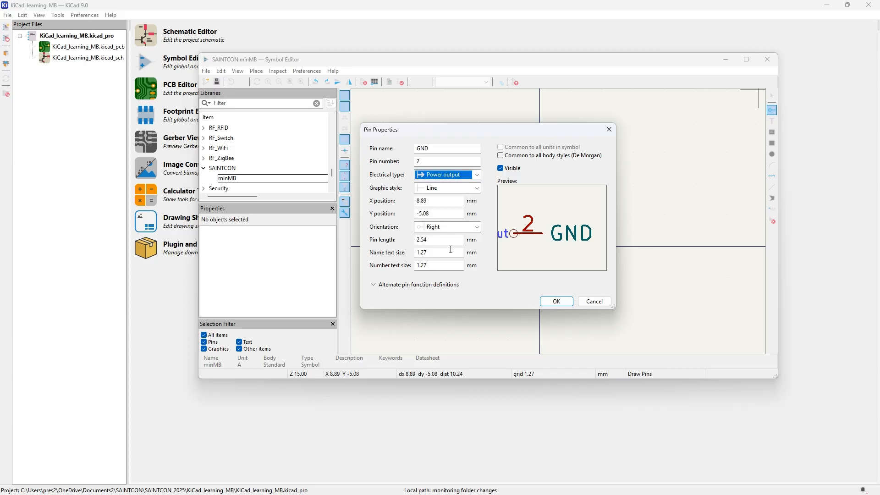
{"action": "left_click", "coordinate": [555, 300]}
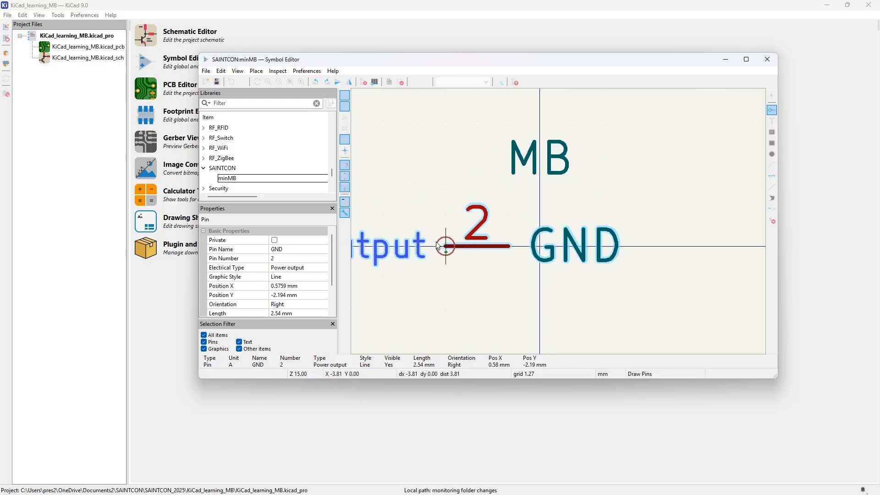
{"action": "left_click", "coordinate": [430, 239]}
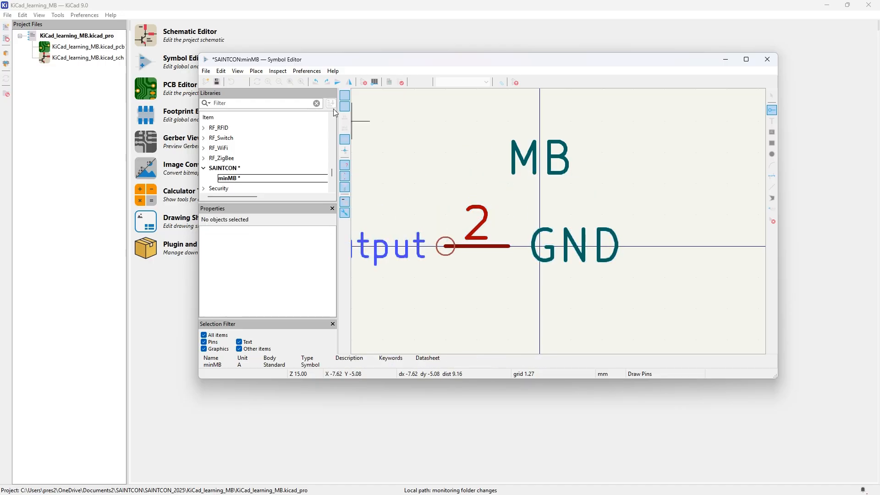
Place power output pin 8 named GND directly below pin 2, 3.81 mm below the horizontal axis
{"action": "left_click", "coordinate": [238, 71]}
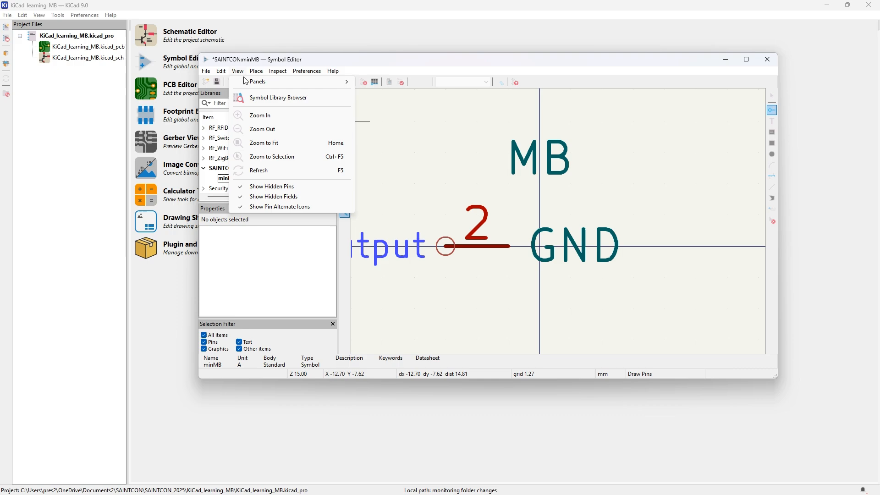
{"action": "left_click", "coordinate": [279, 134]}
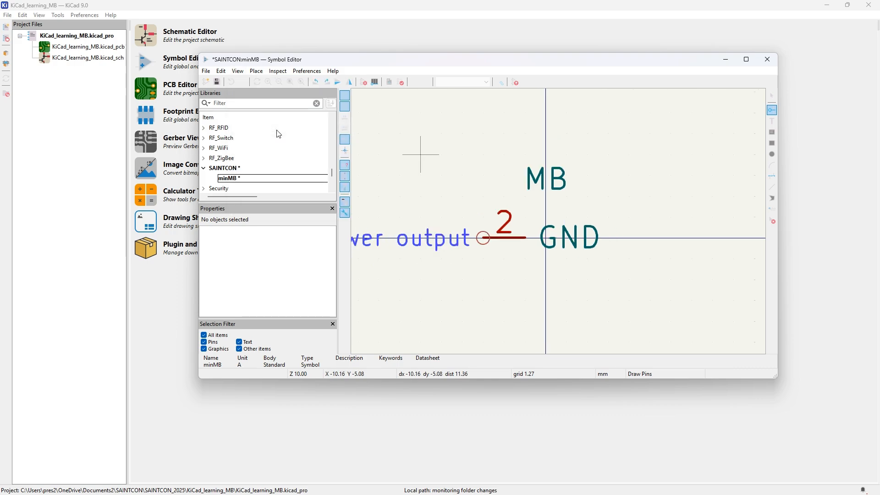
{"action": "left_click", "coordinate": [235, 73]}
{"action": "left_click", "coordinate": [275, 130]}
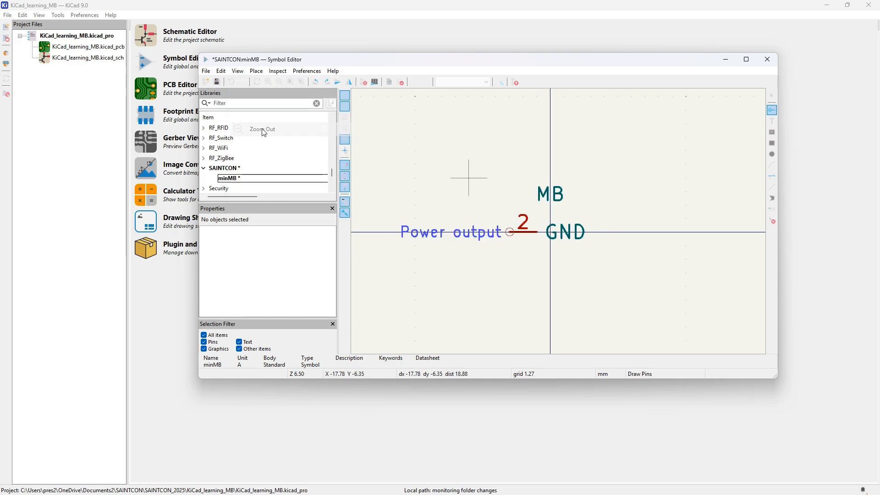
{"action": "left_click", "coordinate": [237, 72]}
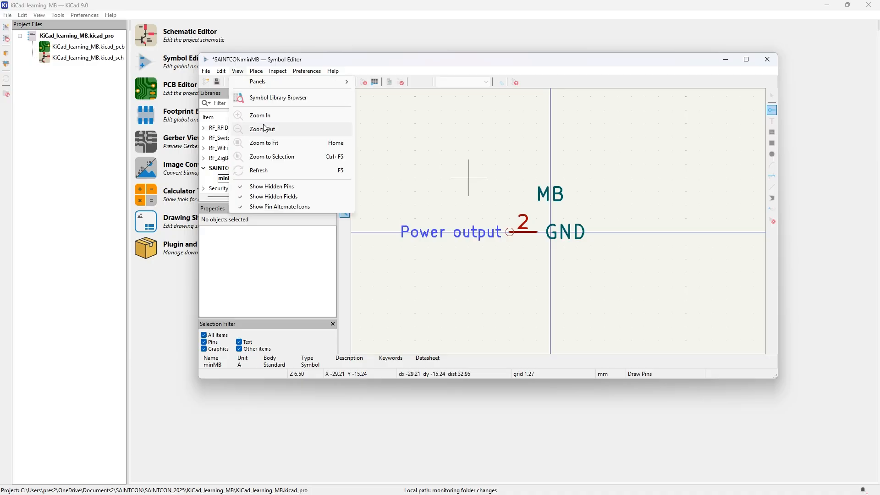
{"action": "left_click", "coordinate": [265, 129]}
{"action": "left_click", "coordinate": [237, 71]}
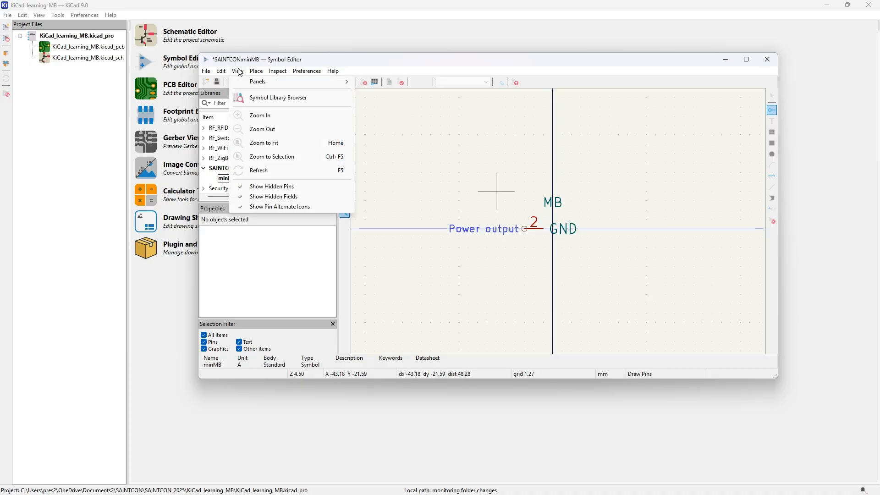
{"action": "left_click", "coordinate": [270, 130]}
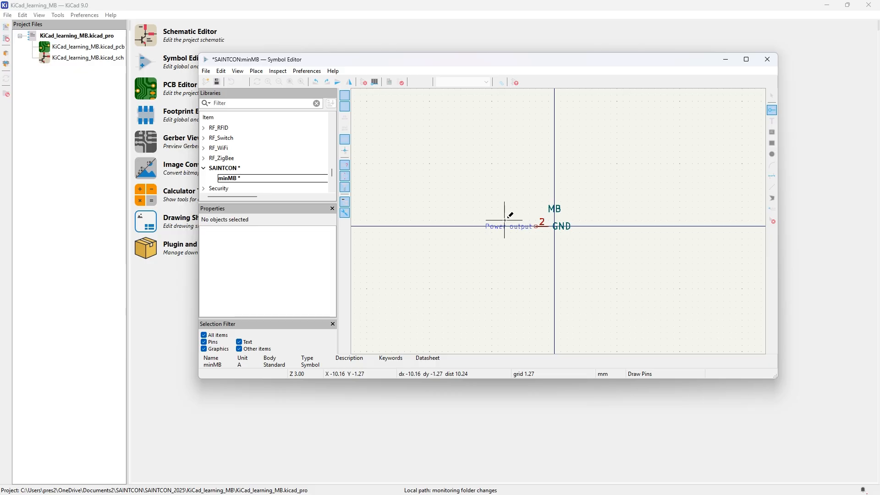
{"action": "left_click", "coordinate": [537, 250]}
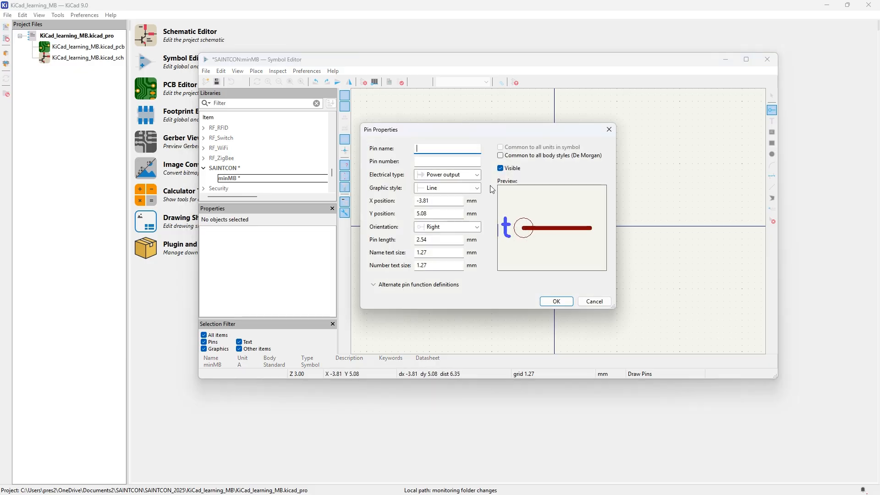
{"action": "type", "text": "NG"}
{"action": "key", "text": "BackSpace"}
{"action": "key", "text": "BackSpace"}
{"action": "type", "text": "GND_"}
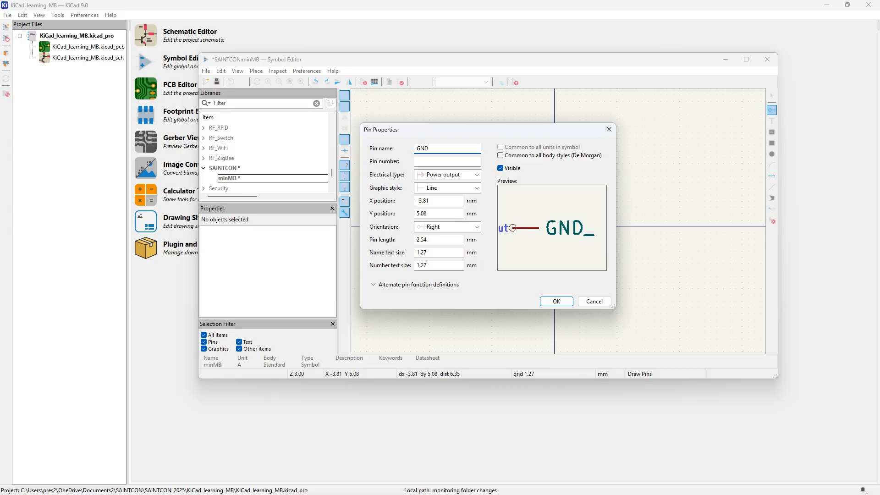
{"action": "key", "text": "Tab"}
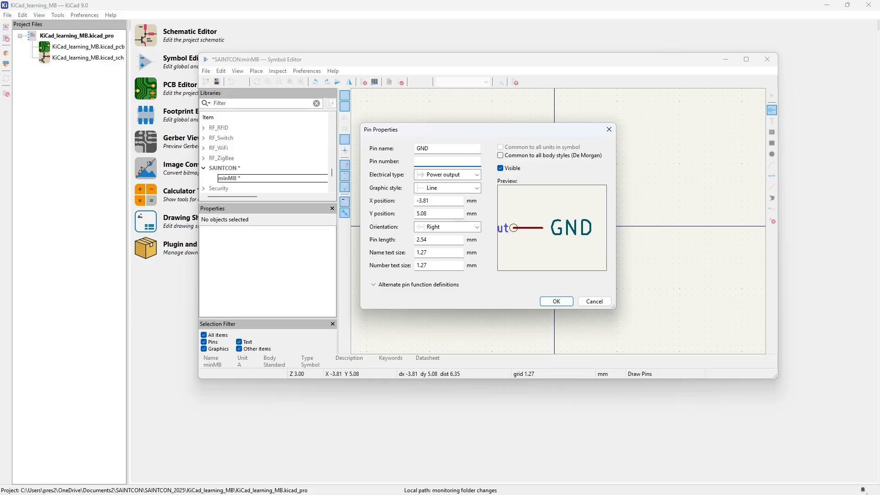
{"action": "type", "text": "8"}
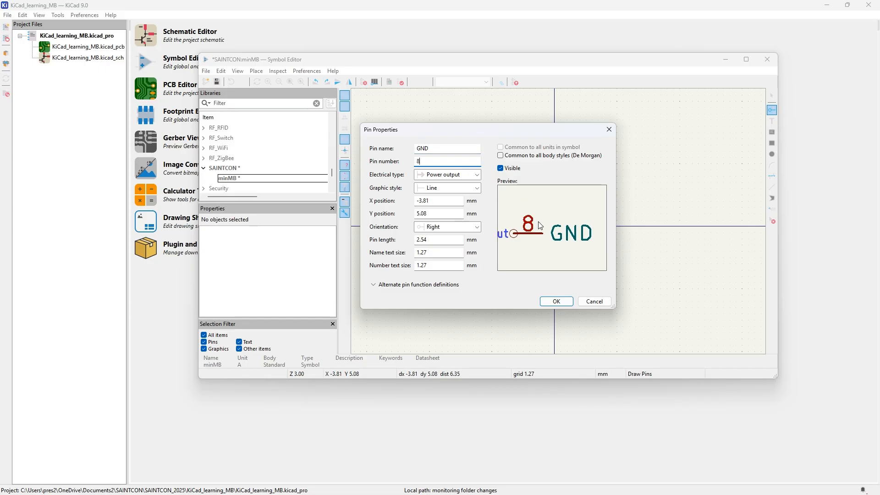
{"action": "left_click", "coordinate": [557, 302]}
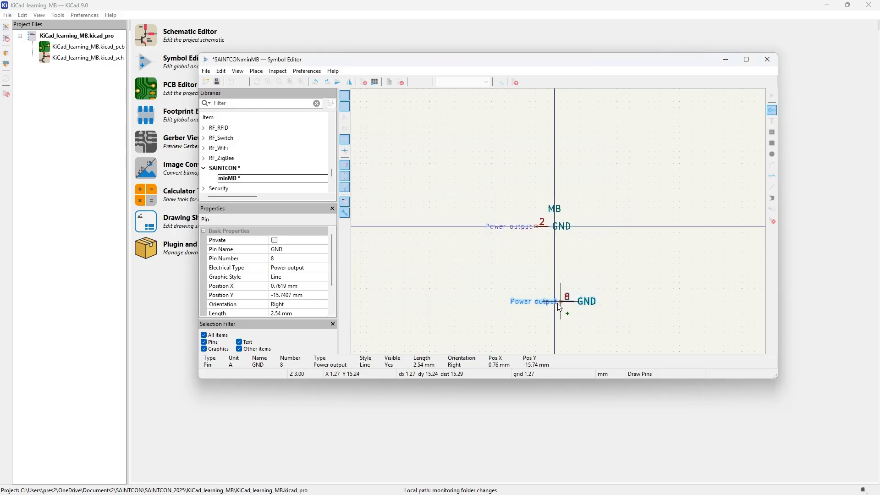
{"action": "left_click", "coordinate": [534, 246]}
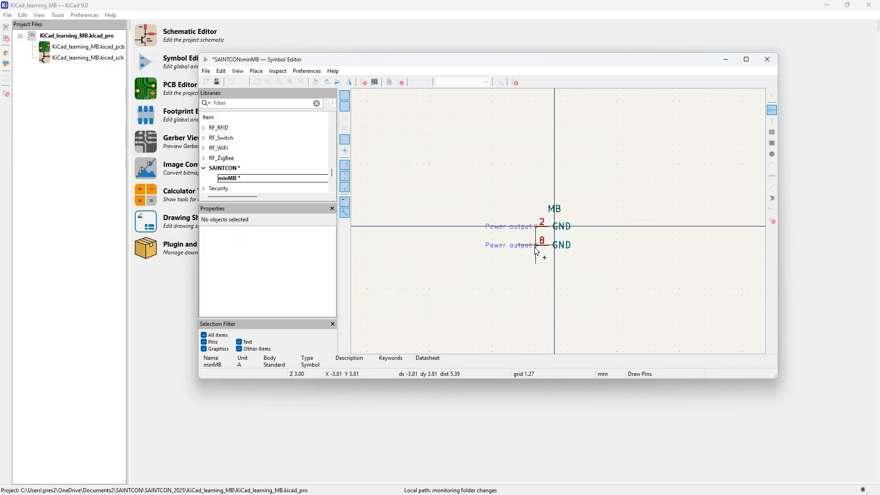
Place a power output pin named GND 16 directly below pin 8, 7.62 mm below the horizontal axis
{"action": "left_click", "coordinate": [540, 276]}
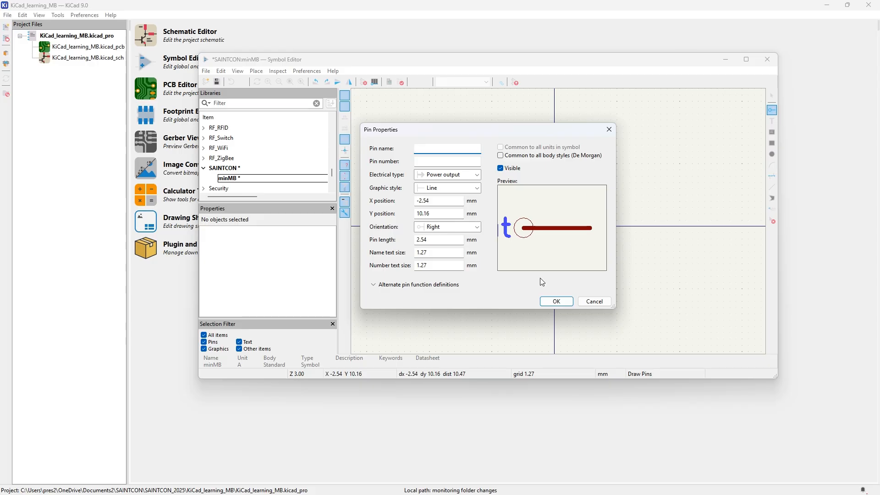
{"action": "type", "text": "GND 16"}
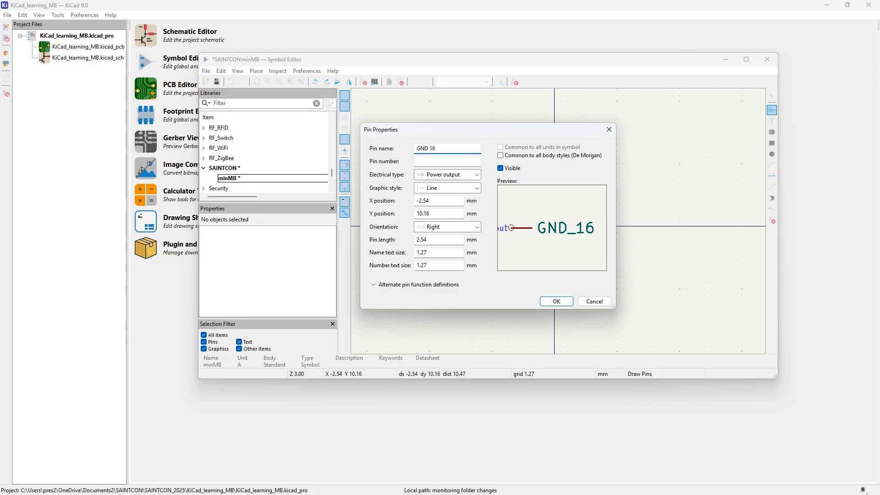
{"action": "left_click", "coordinate": [554, 302]}
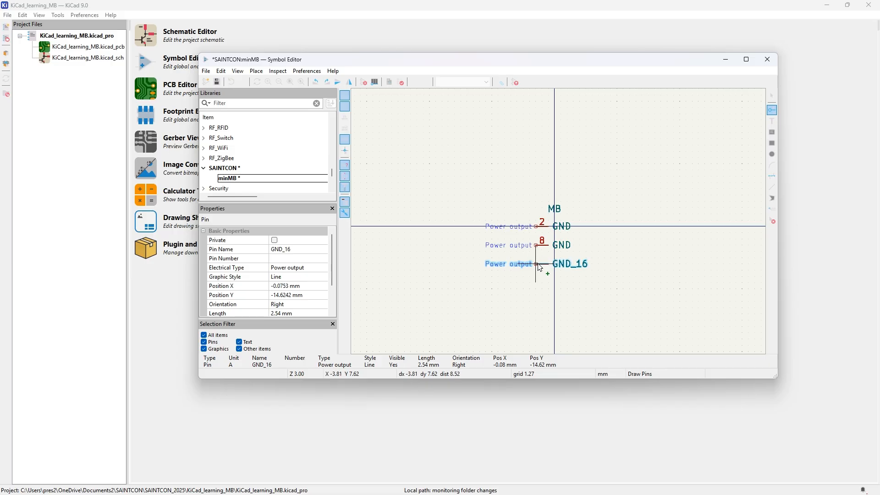
{"action": "left_click", "coordinate": [539, 267]}
Rename the lowest pin as GND and set its pin number to 16
{"action": "double_click", "coordinate": [539, 264]}
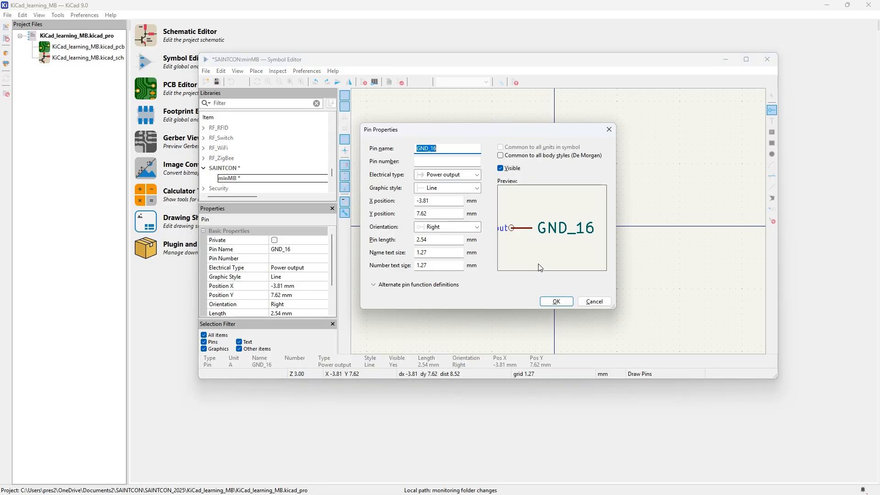
{"action": "left_click", "coordinate": [453, 148]}
{"action": "key", "text": "BackSpace"}
{"action": "key", "text": "BackSpace"}
{"action": "key", "text": "BackSpace"}
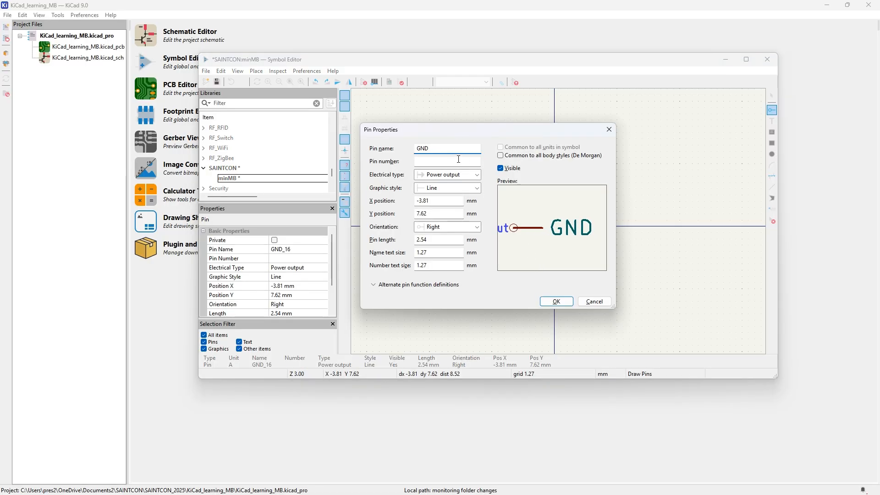
{"action": "left_click", "coordinate": [459, 158]}
{"action": "type", "text": "16"}
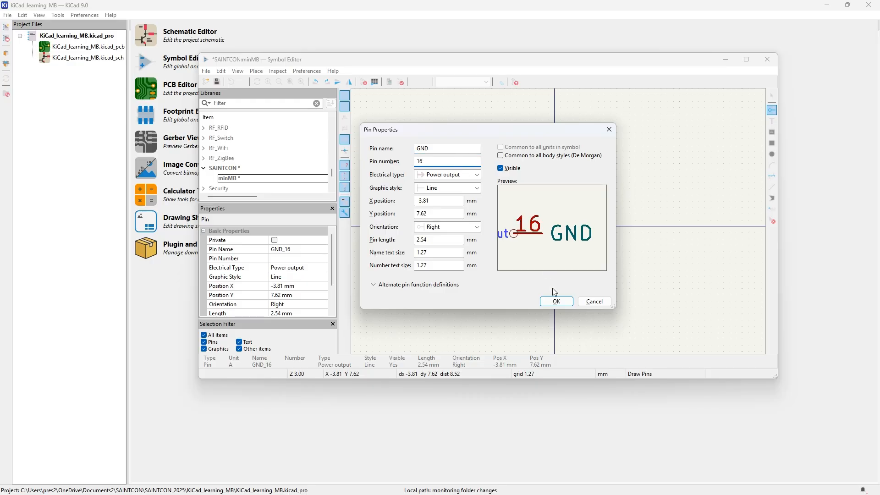
{"action": "left_click", "coordinate": [556, 301]}
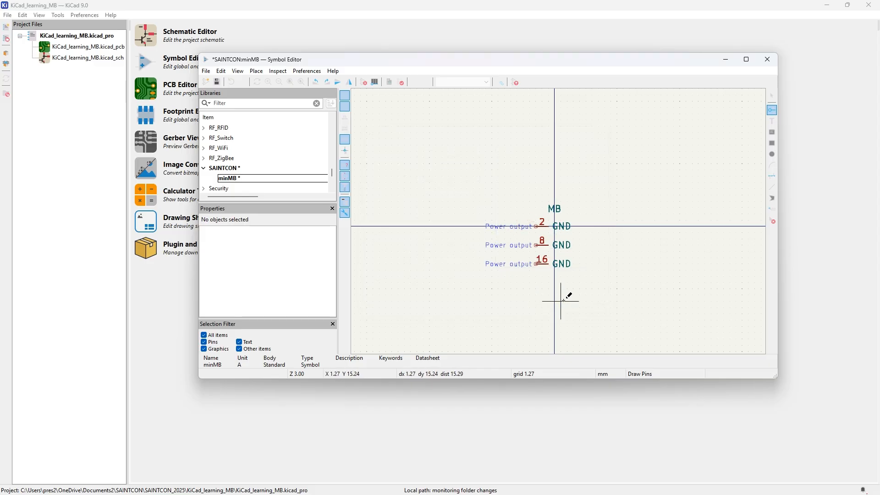
Place power output pin 7 named 3.3V above the MB reference text, at about X -2.54 mm and 8.89 mm above the origin
{"action": "left_click", "coordinate": [560, 301]}
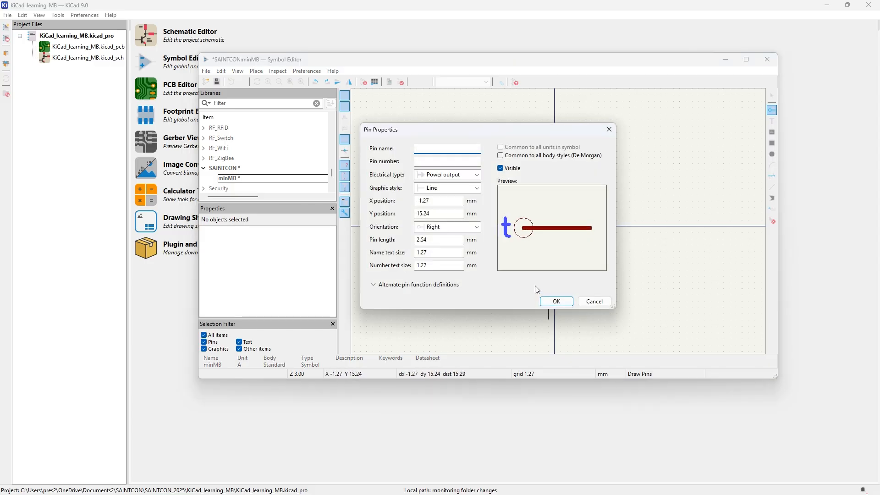
{"action": "key", "text": "Tab"}
{"action": "key", "text": "Tab"}
{"action": "left_click", "coordinate": [427, 151]}
{"action": "type", "text": "3.3"}
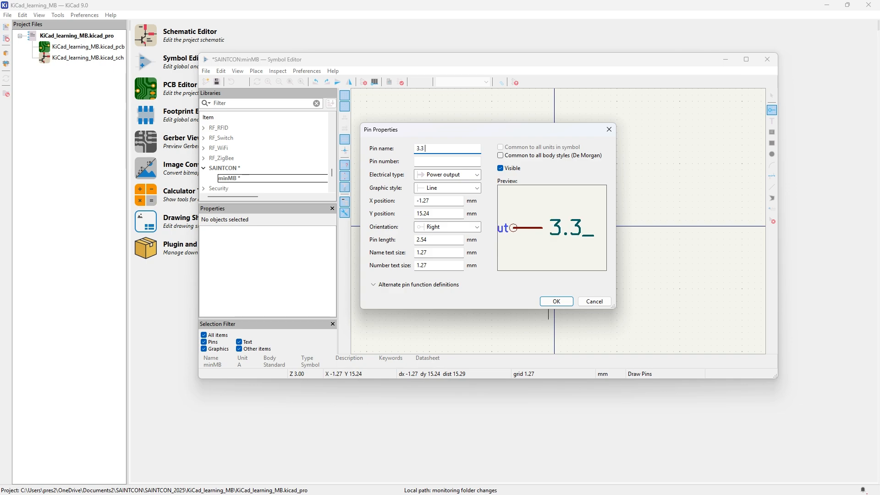
{"action": "type", "text": "V"}
{"action": "key", "text": "Tab"}
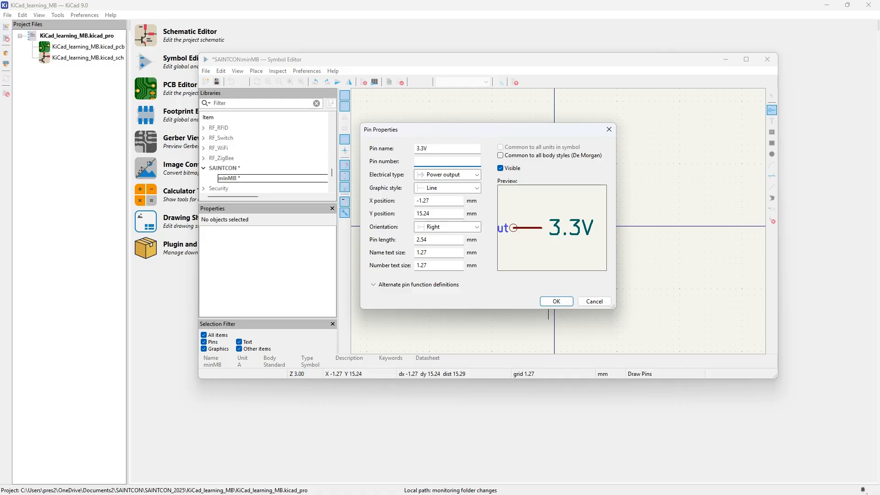
{"action": "type", "text": "7"}
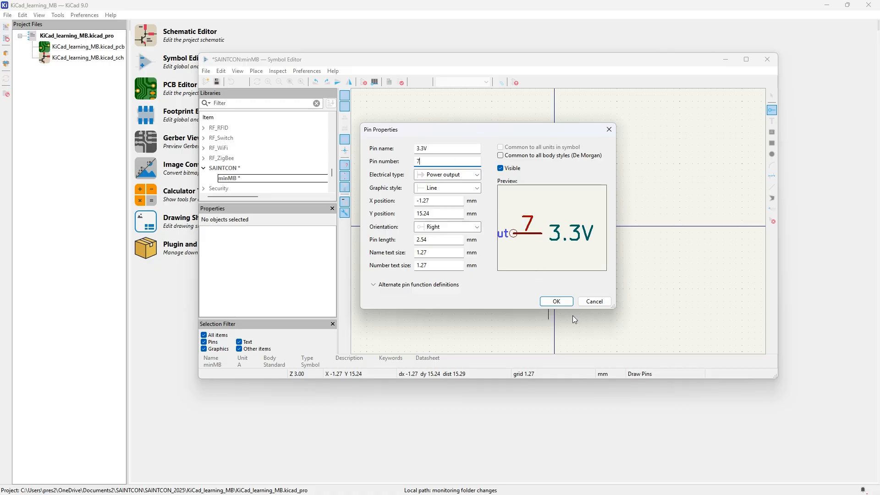
{"action": "left_click", "coordinate": [556, 302]}
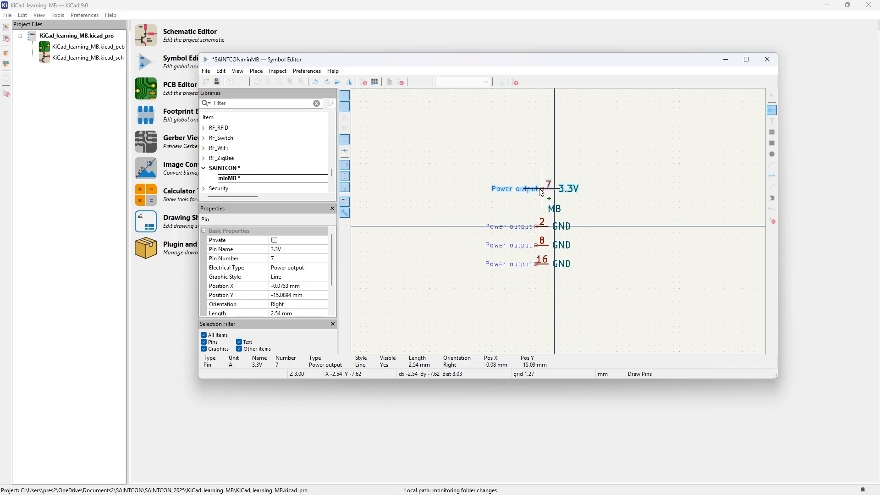
{"action": "left_click", "coordinate": [541, 182]}
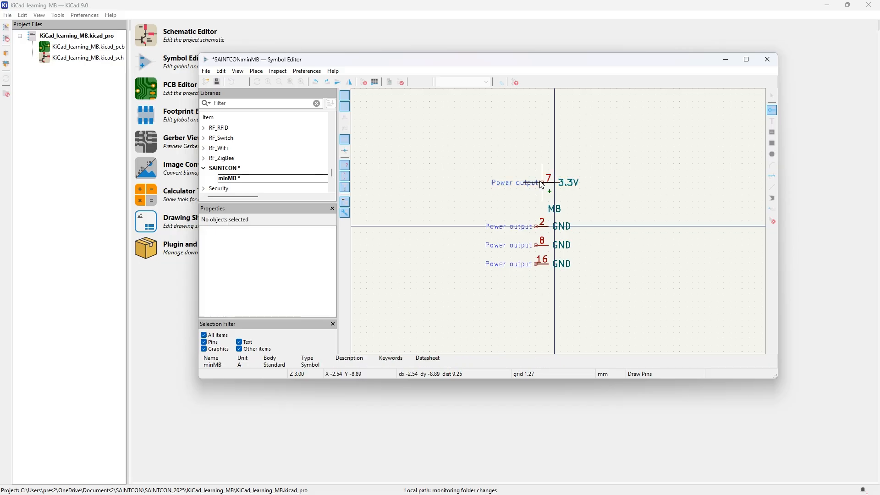
Place power output pin 15 named 3.3V directly below pin 7, at X -2.54 mm and 6.35 mm above the horizontal axis
{"action": "left_click", "coordinate": [555, 209]}
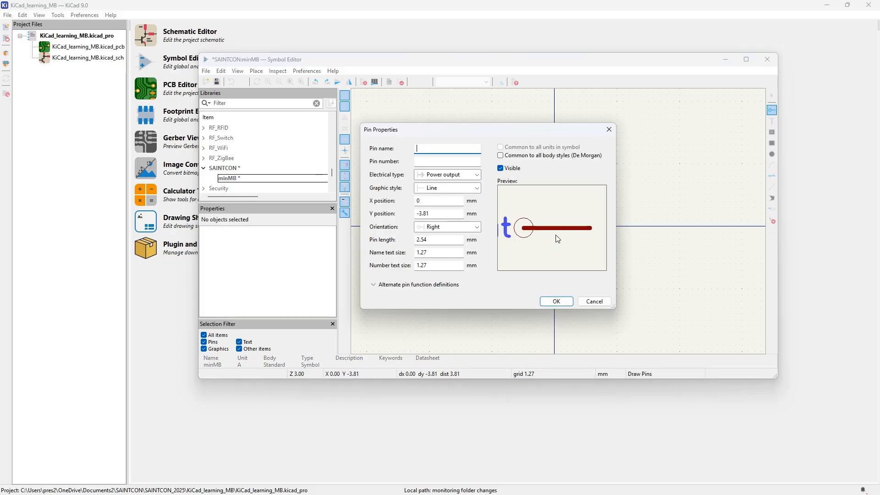
{"action": "type", "text": "3.3V"}
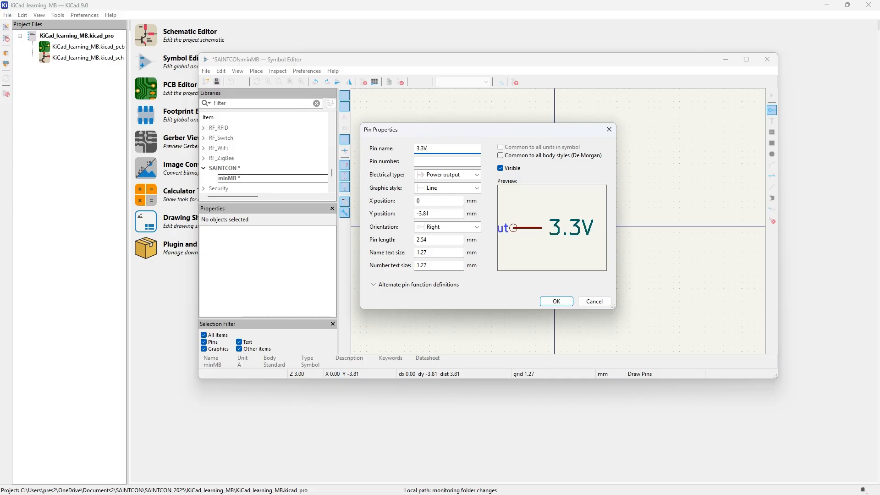
{"action": "key", "text": "Tab"}
{"action": "type", "text": "15"}
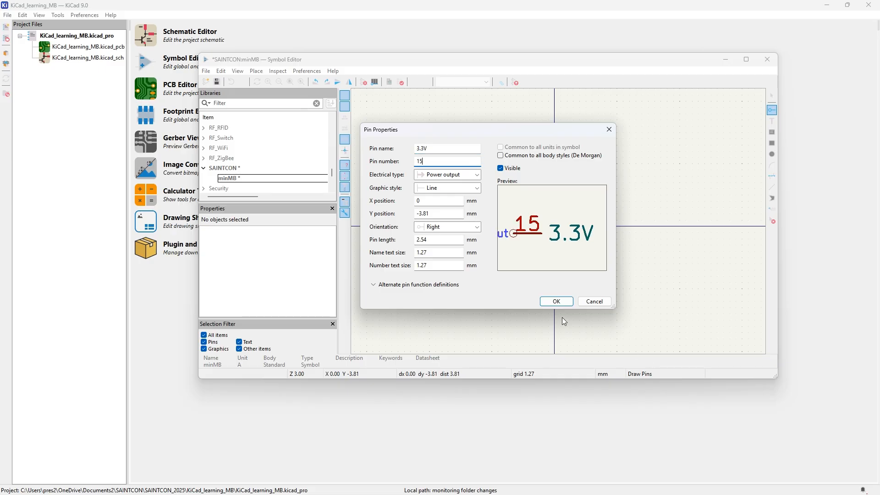
{"action": "left_click", "coordinate": [556, 301]}
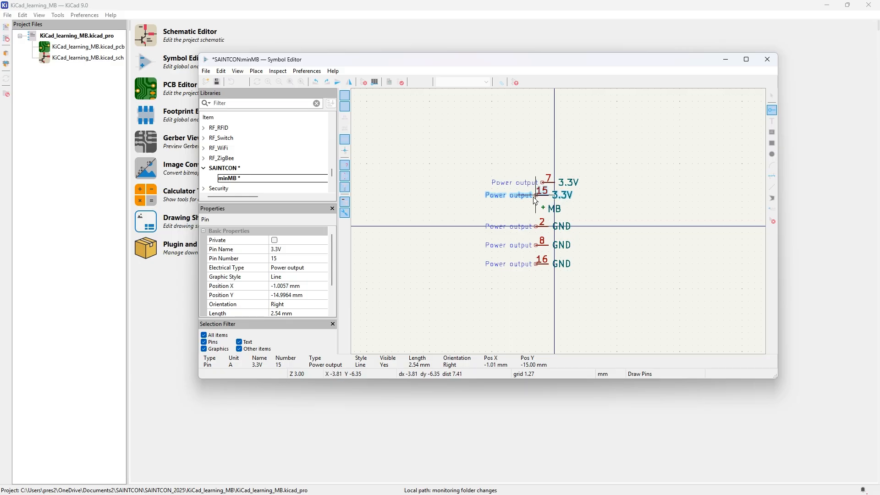
{"action": "left_click", "coordinate": [541, 194]}
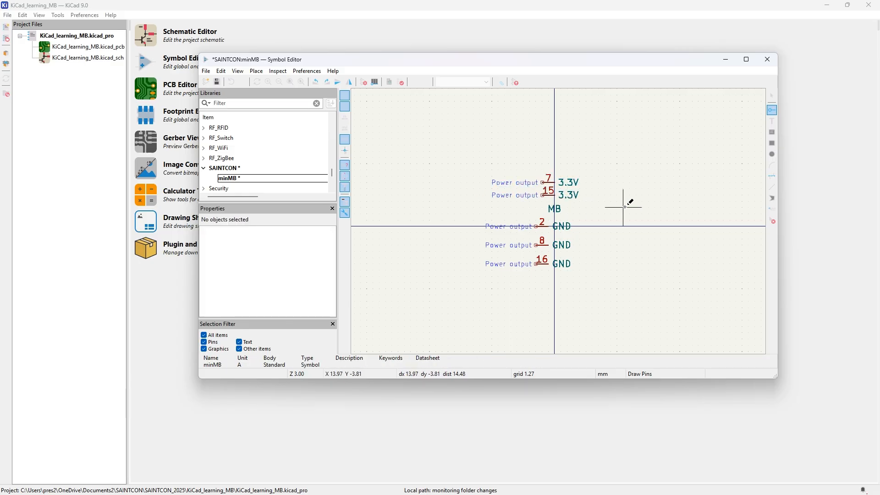
Place power output pin 9 named CLK with Clock graphic style, rotated 180 degrees, at about X 17.78 mm and 2.54 mm above the axis
{"action": "left_click", "coordinate": [643, 196]}
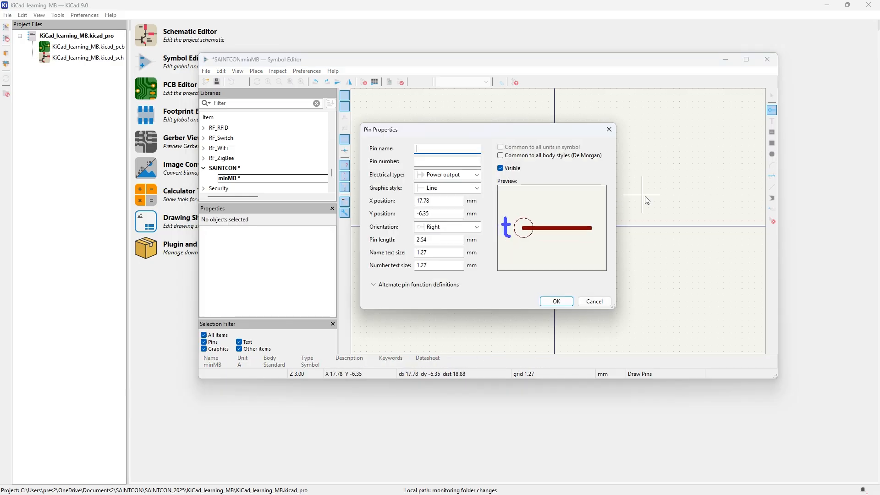
{"action": "type", "text": "CLK"}
{"action": "key", "text": "Tab"}
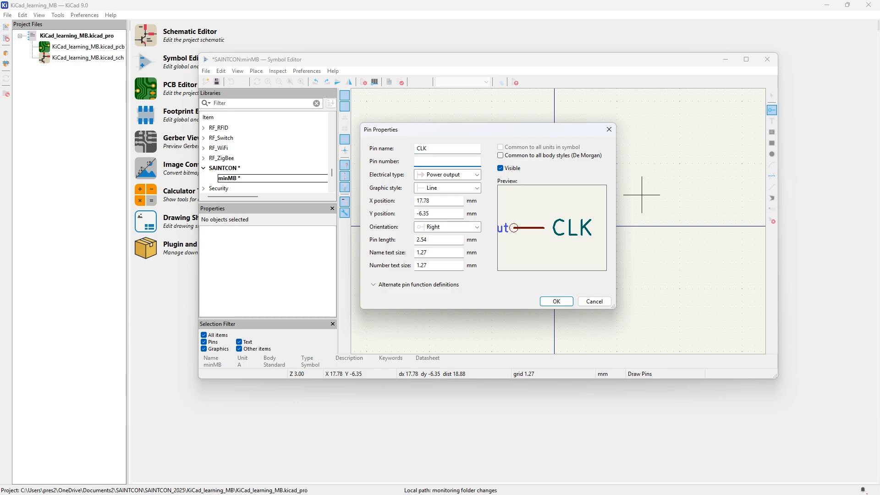
{"action": "type", "text": "9"}
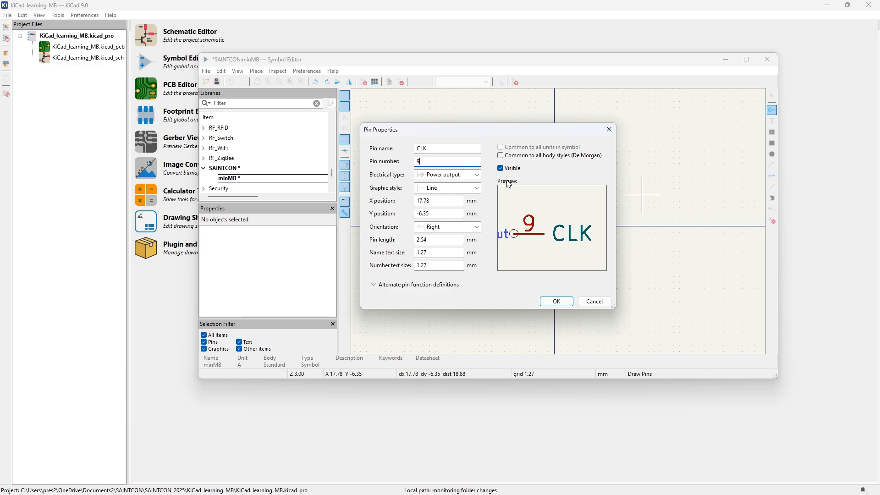
{"action": "left_click", "coordinate": [460, 191]}
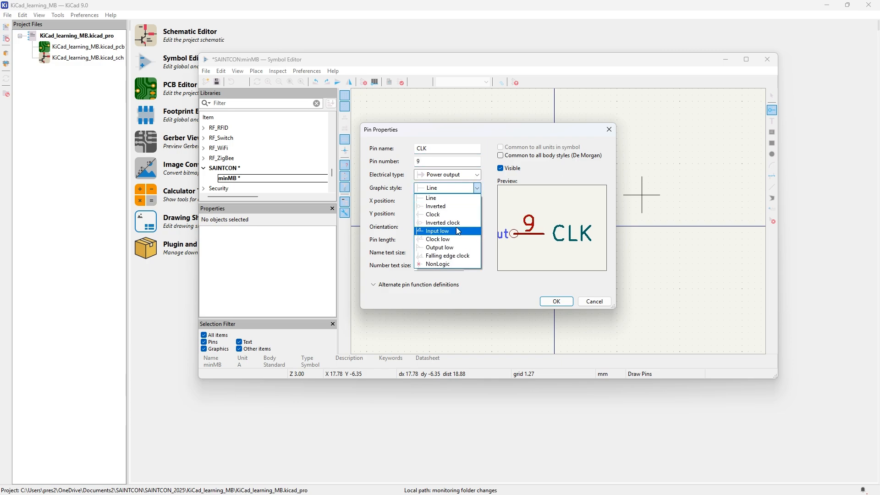
{"action": "left_click", "coordinate": [453, 215]}
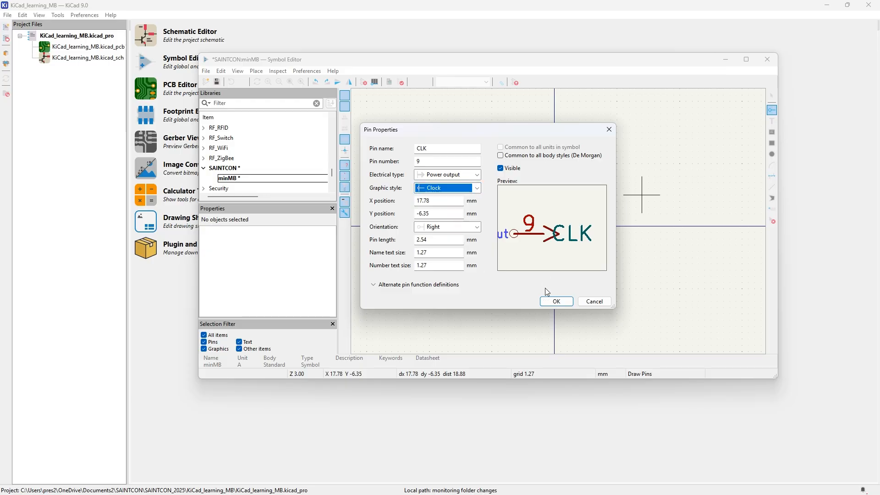
{"action": "left_click", "coordinate": [556, 301]}
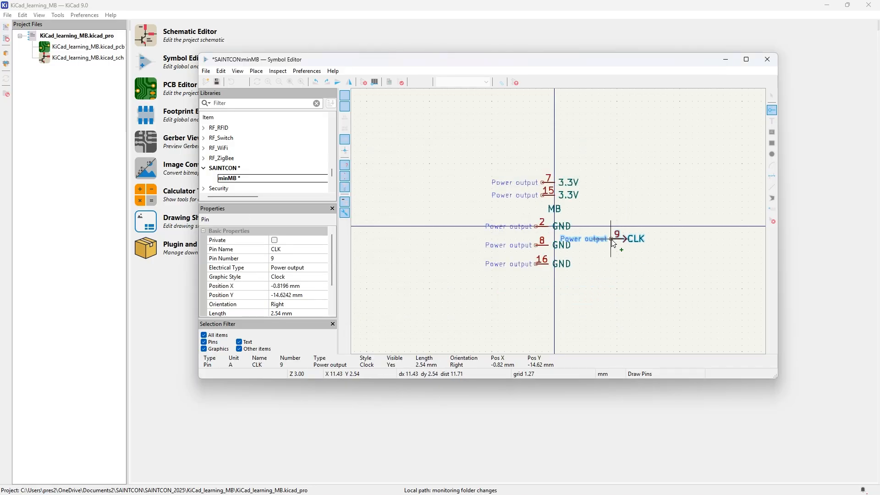
{"action": "key", "text": "r"}
{"action": "key", "text": "r"}
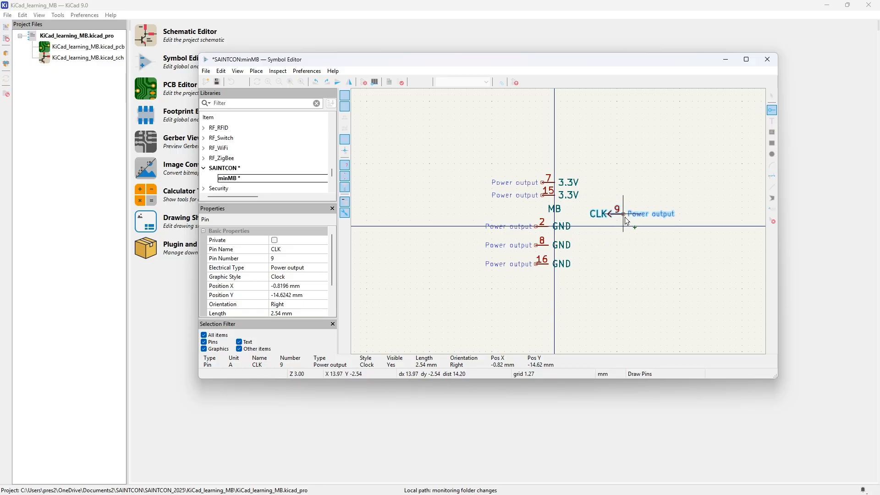
{"action": "left_click", "coordinate": [640, 215]}
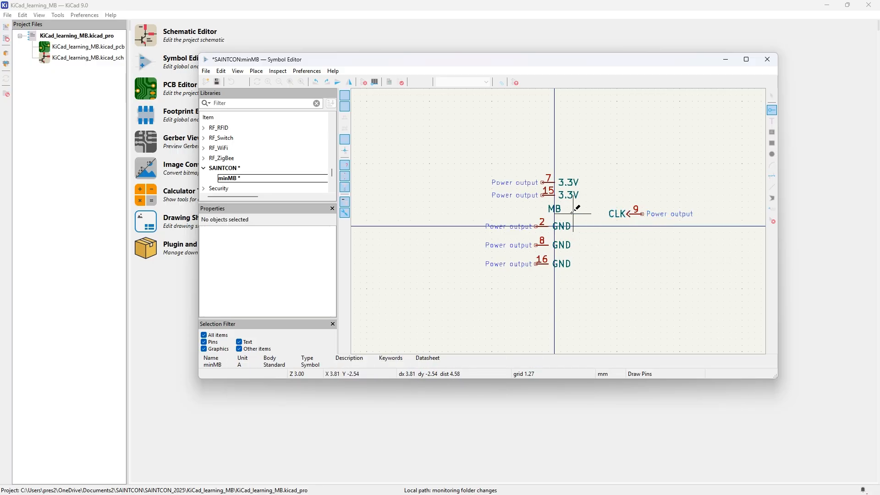
Move the MB reference text up the vertical axis, clear above the 3.3V pins
{"action": "left_click", "coordinate": [772, 96]}
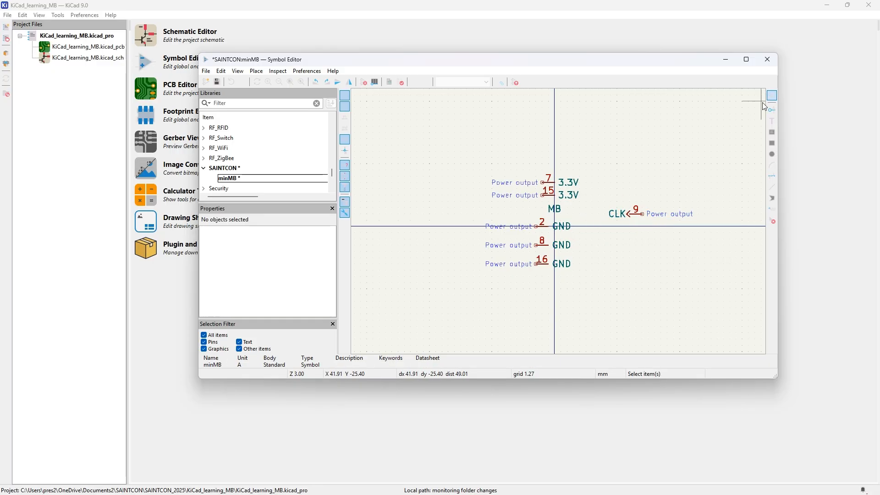
{"action": "left_click", "coordinate": [555, 209]}
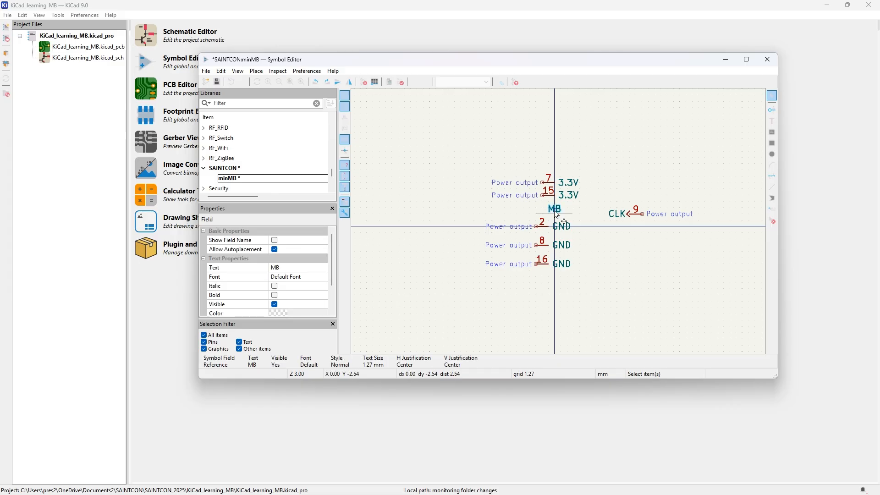
{"action": "left_click_drag", "start_coordinate": [556, 210], "coordinate": [557, 149]}
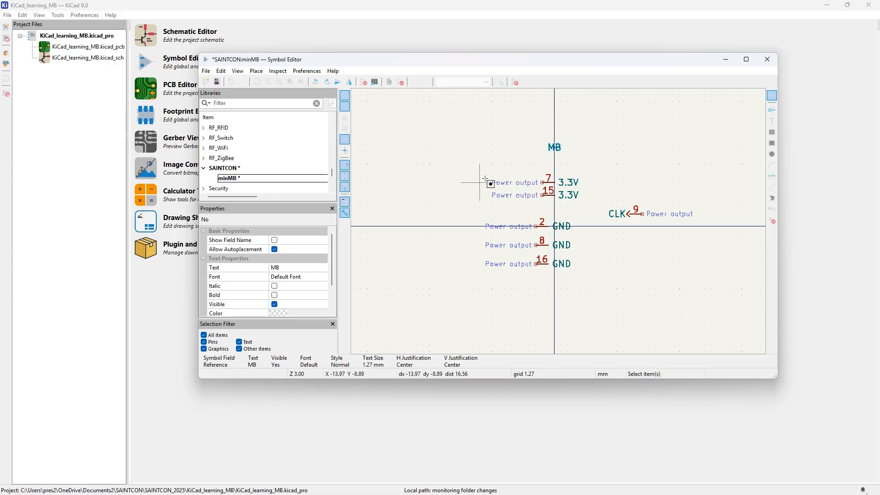
Select all six pins and move them together about 5.08 mm left and 3.81 mm down
{"action": "left_click_drag", "start_coordinate": [487, 181], "coordinate": [693, 305]}
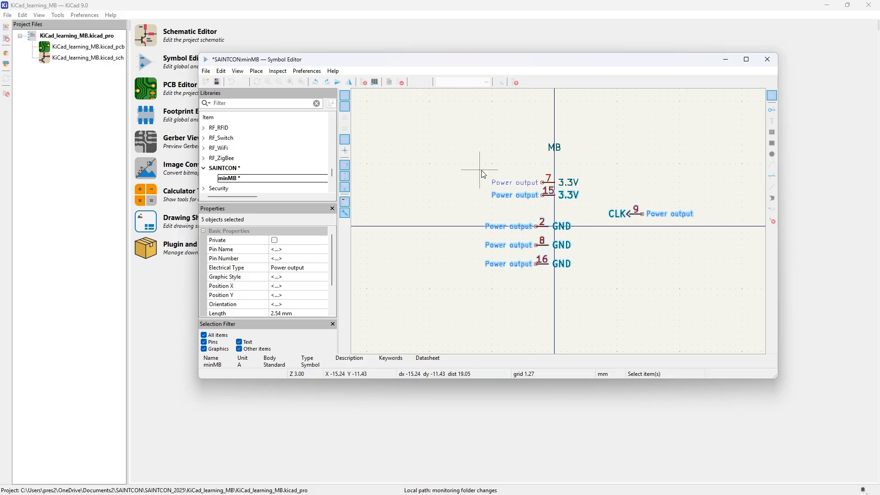
{"action": "left_click_drag", "start_coordinate": [481, 170], "coordinate": [717, 297]}
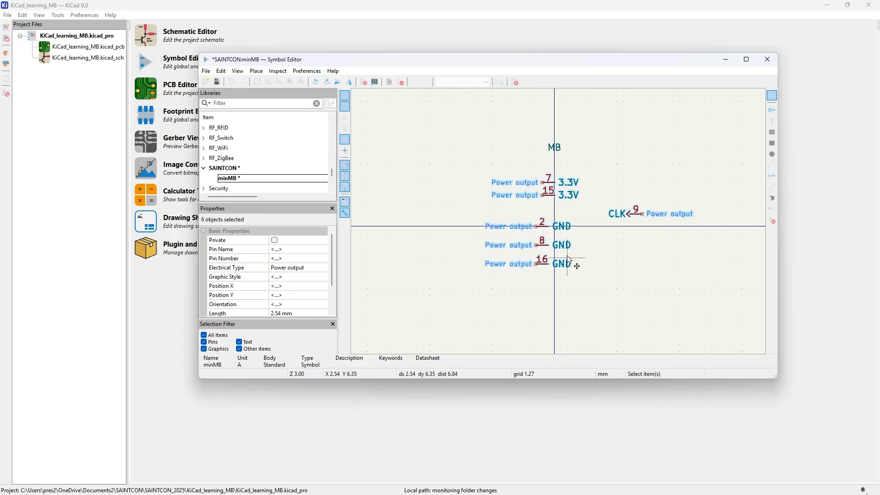
{"action": "left_click_drag", "start_coordinate": [562, 224], "coordinate": [547, 305]}
{"action": "left_click", "coordinate": [573, 233]}
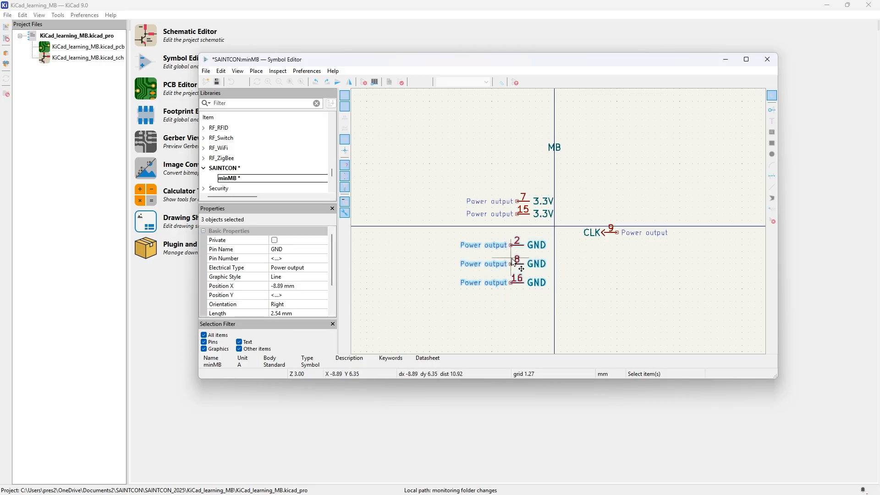
Align the three GND pins with the 3.3V pins at X -7.62 mm, with pin 8 at Y 3.81 mm and pin 16 at Y 6.35 mm
{"action": "left_click_drag", "start_coordinate": [512, 259], "coordinate": [518, 252]}
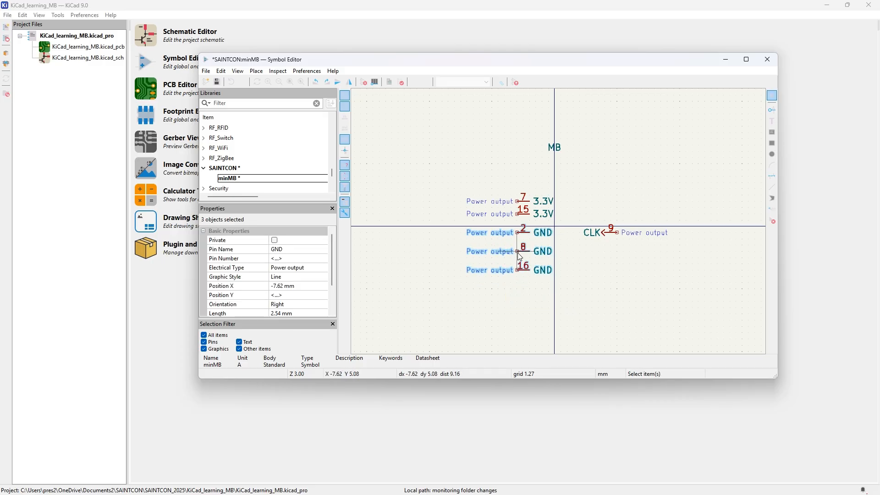
{"action": "key", "text": "Escape"}
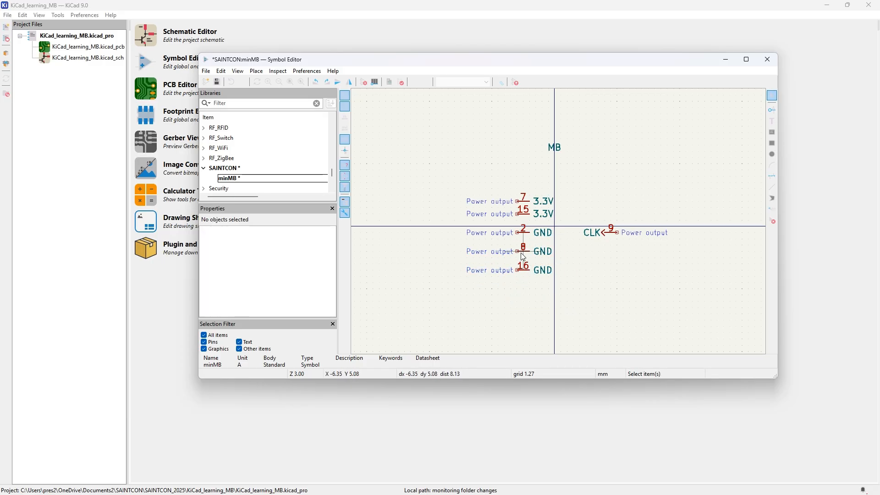
{"action": "mouse_move", "coordinate": [520, 252]}
{"action": "left_mouse_down"}
{"action": "mouse_move", "coordinate": [521, 245]}
{"action": "mouse_move", "coordinate": [530, 255]}
{"action": "mouse_move", "coordinate": [517, 247]}
{"action": "left_mouse_up"}
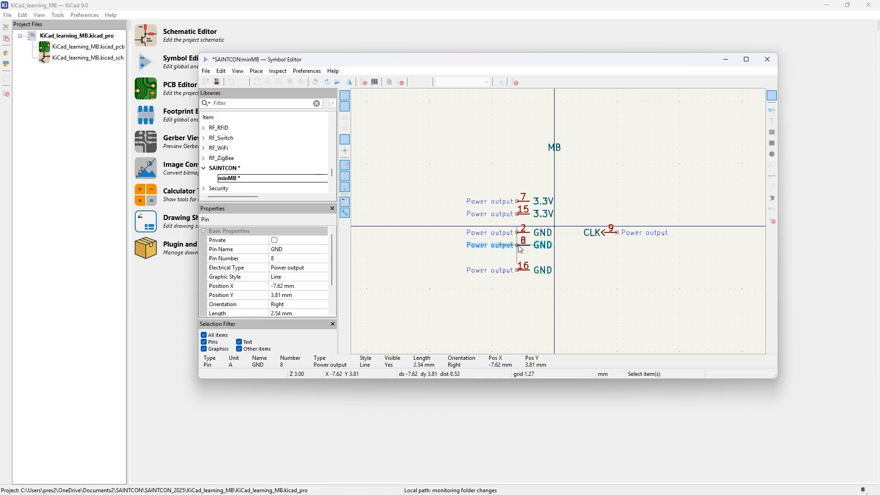
{"action": "left_click", "coordinate": [523, 270]}
{"action": "left_click_drag", "start_coordinate": [524, 272], "coordinate": [524, 259]}
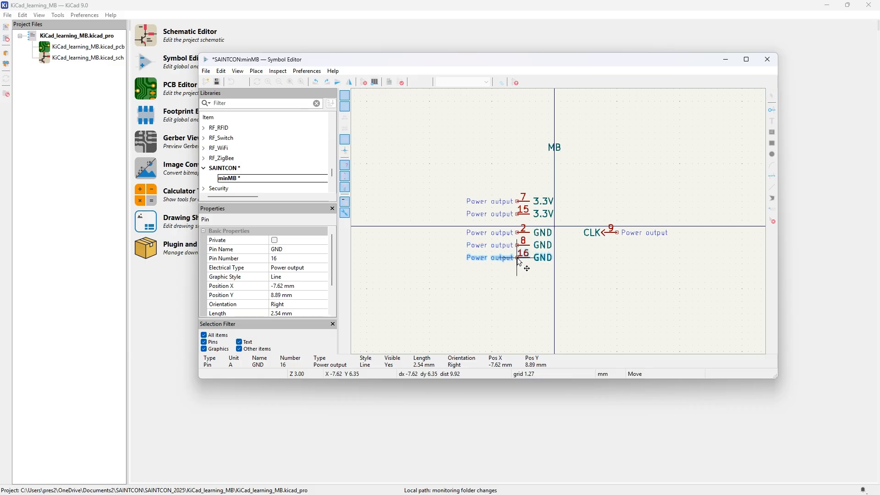
Move the CLK pin closer to the power pins, to X 10.16 mm and 3.81 mm above the horizontal axis
{"action": "left_click", "coordinate": [609, 233]}
{"action": "left_click_drag", "start_coordinate": [609, 233], "coordinate": [604, 205]}
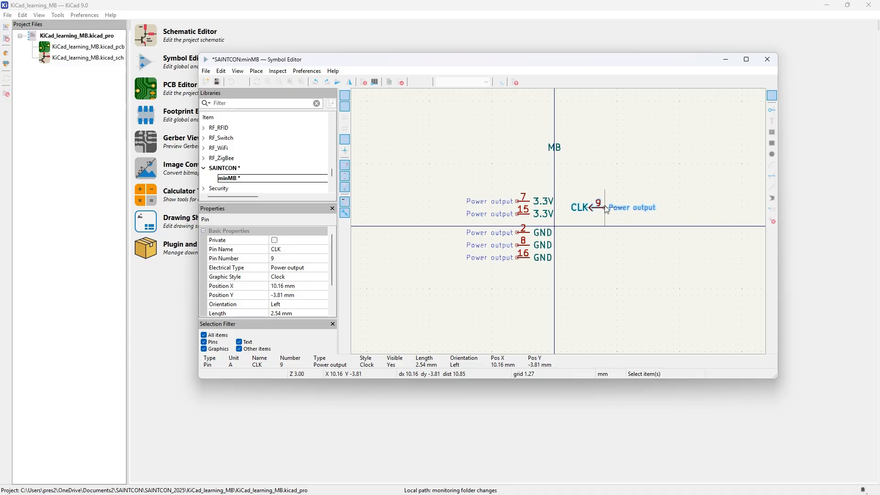
{"action": "left_click", "coordinate": [598, 178]}
Draw a closed rectangular outline with lines around the pin names, from X -5.08, Y -7.62 mm to X 7.62, Y 8.89 mm
{"action": "left_click", "coordinate": [772, 187]}
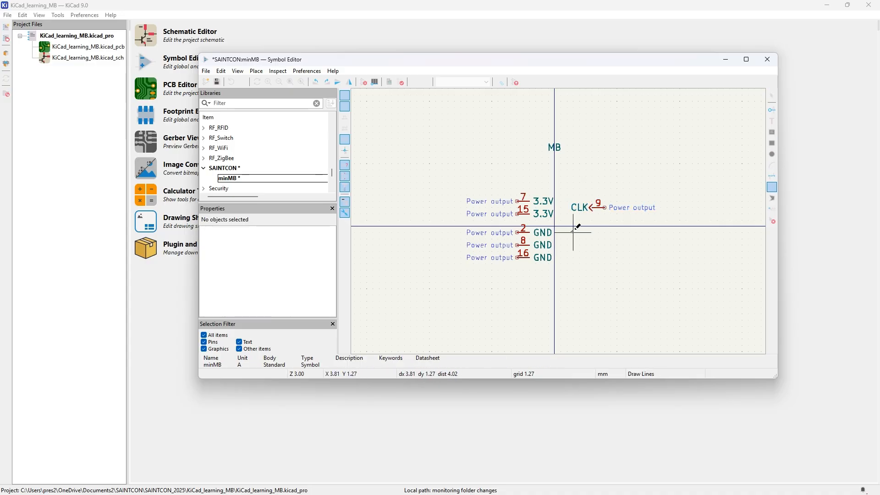
{"action": "left_click", "coordinate": [531, 197]}
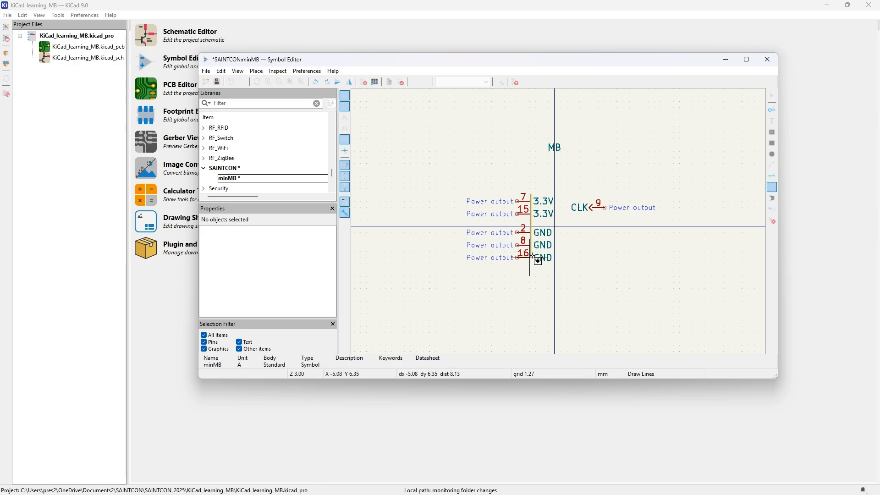
{"action": "left_click_drag", "start_coordinate": [531, 257], "coordinate": [529, 188]}
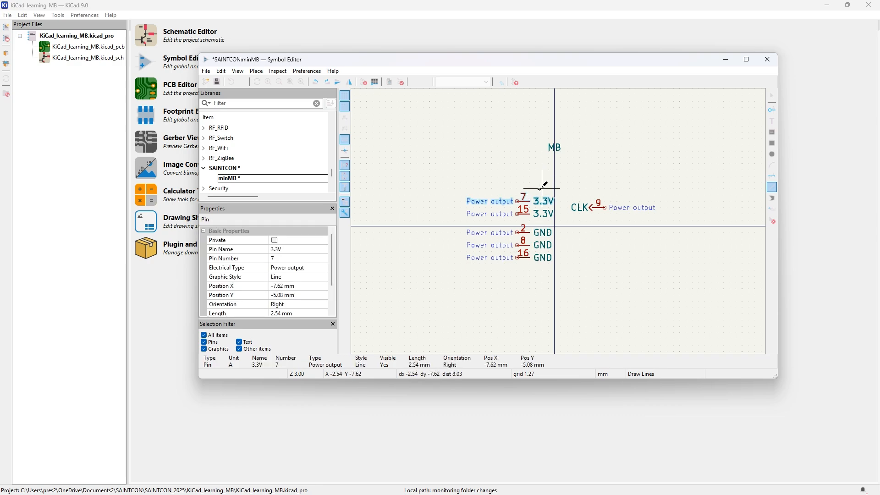
{"action": "left_click", "coordinate": [530, 189]}
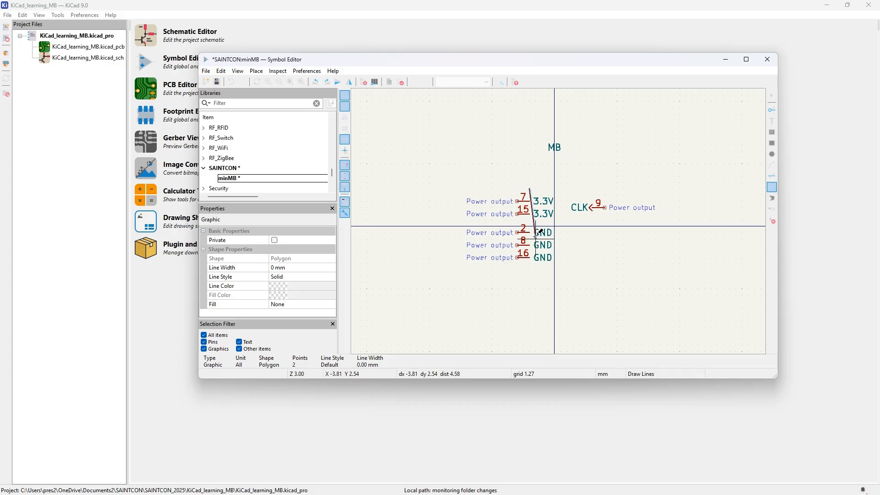
{"action": "left_click", "coordinate": [531, 270]}
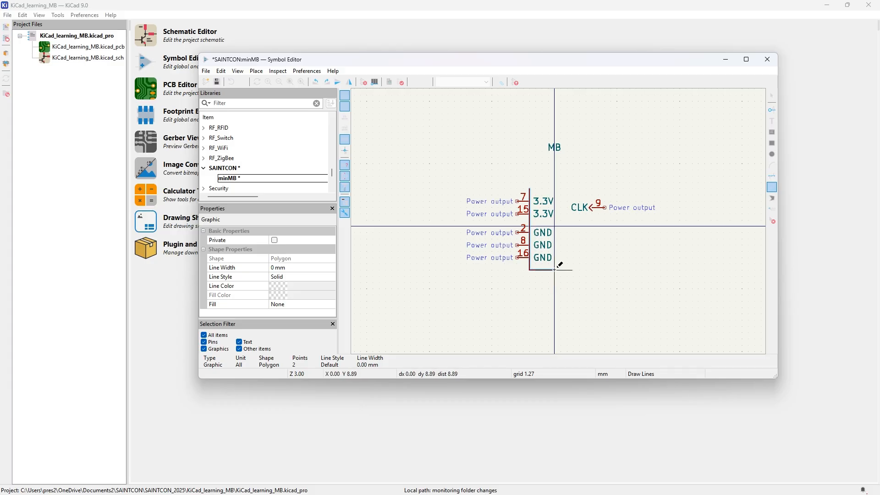
{"action": "left_click", "coordinate": [591, 270]}
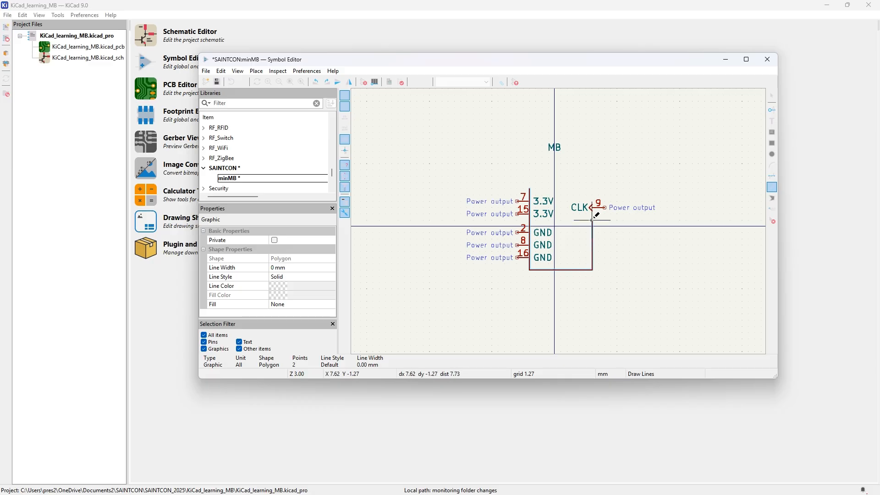
{"action": "left_click", "coordinate": [591, 188]}
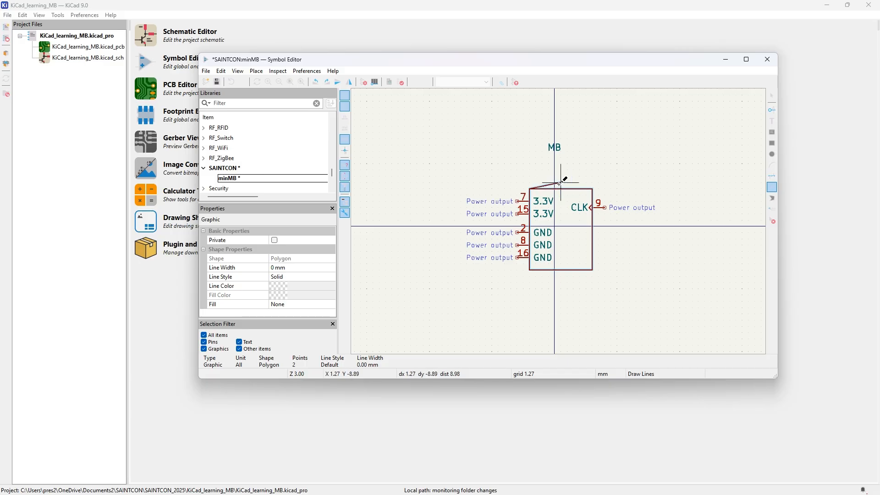
{"action": "middle_click_drag", "start_coordinate": [531, 190], "coordinate": [541, 186]}
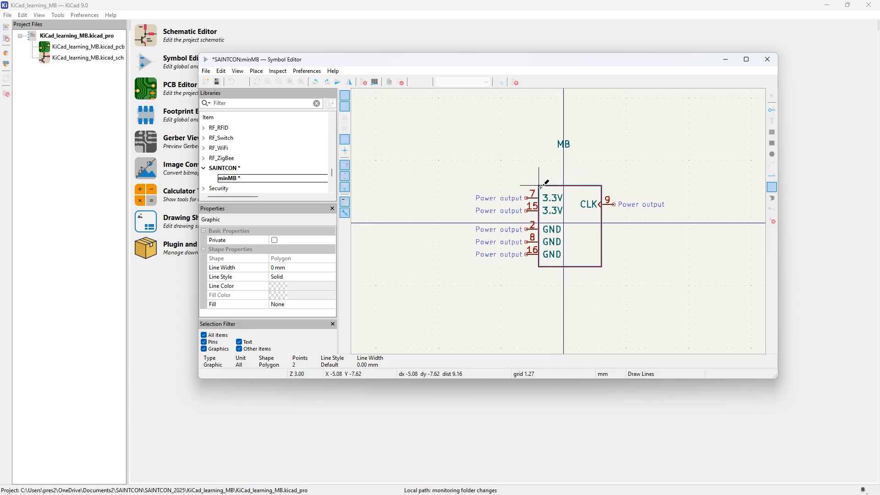
{"action": "right_click", "coordinate": [541, 185]}
{"action": "left_click", "coordinate": [572, 212]}
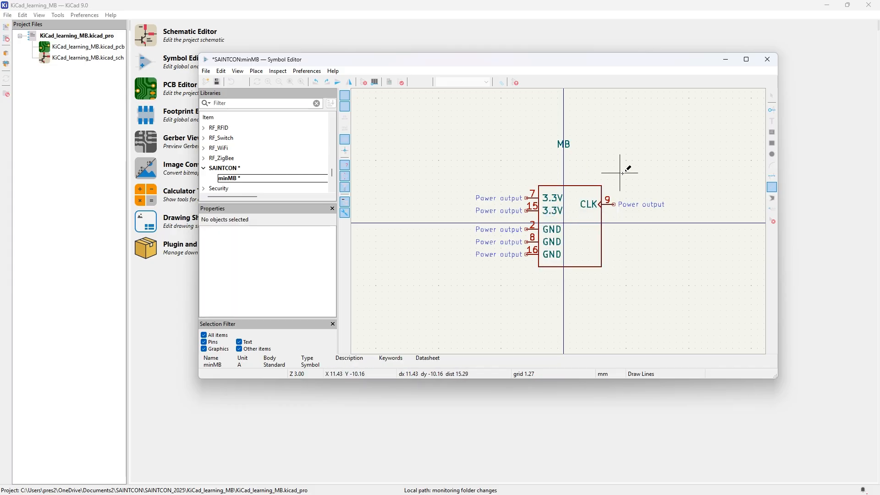
Save the minMB symbol in the SAINTCON library and close the Symbol Editor
{"action": "left_click", "coordinate": [218, 83]}
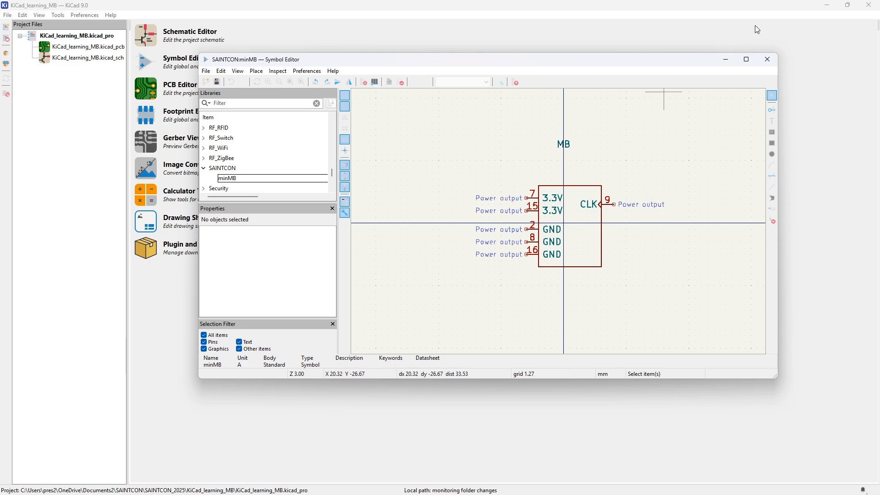
{"action": "left_click", "coordinate": [767, 60]}
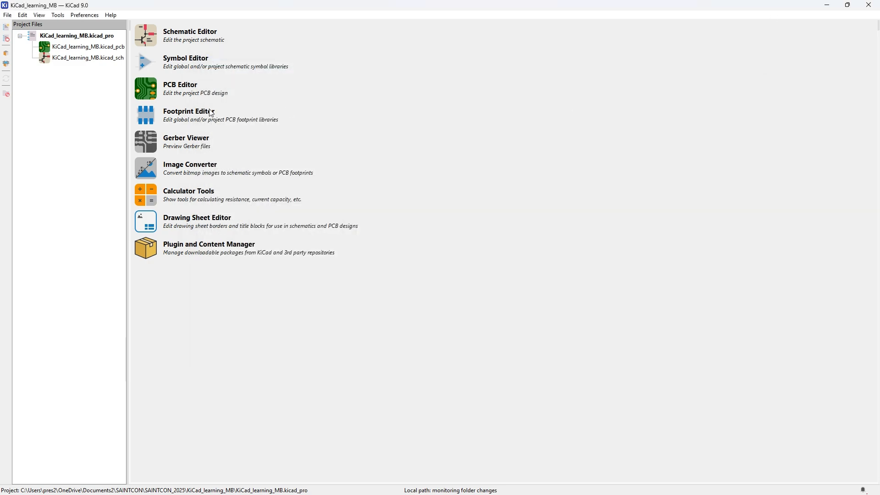
Open the KiCad_learning_MB schematic in the Schematic Editor and fit the whole sheet in view
{"action": "double_click", "coordinate": [78, 61]}
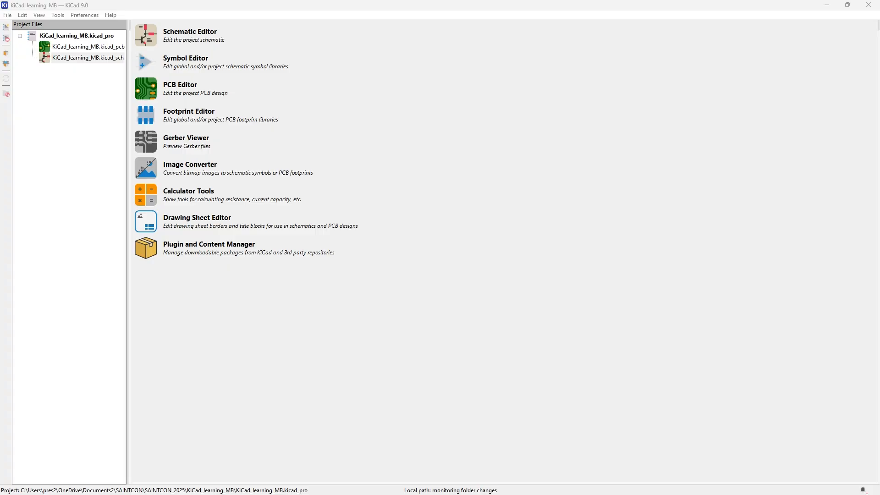
{"action": "left_click_drag", "start_coordinate": [0, 88], "coordinate": [517, 53]}
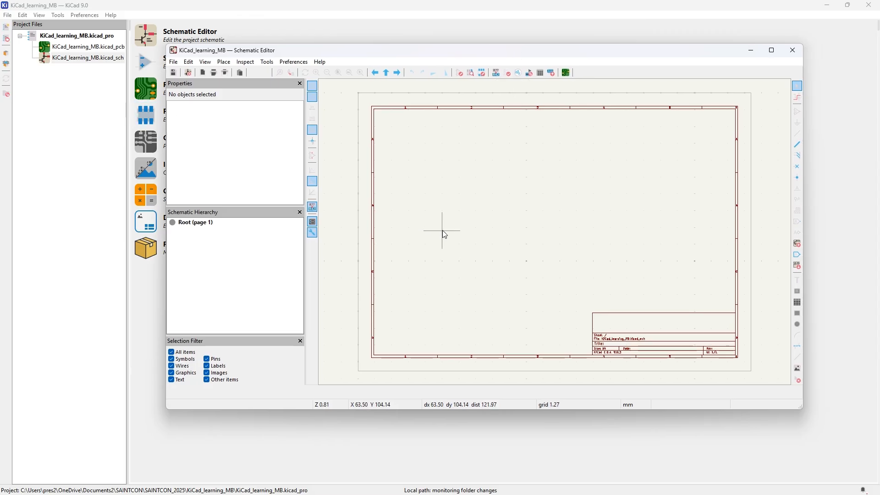
{"action": "scroll", "coordinate": [442, 230], "scroll_direction": "right", "scroll_amount": 2, "text": "ctrl"}
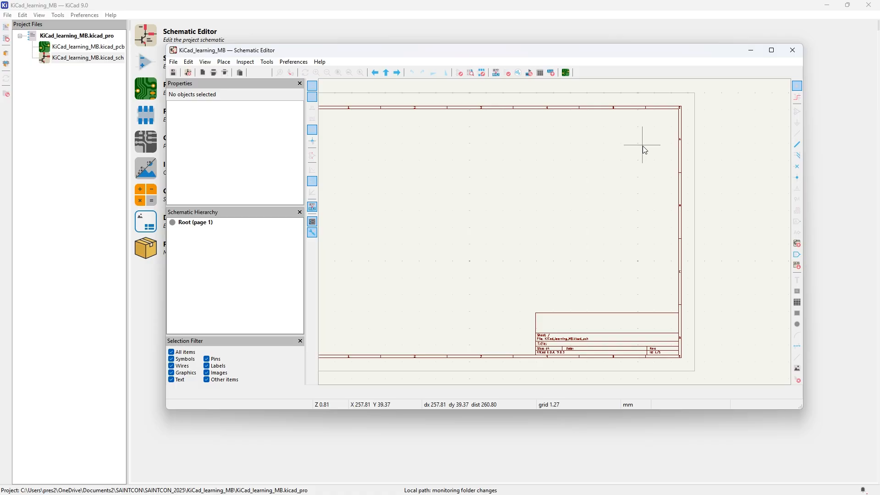
{"action": "left_click", "coordinate": [205, 62]}
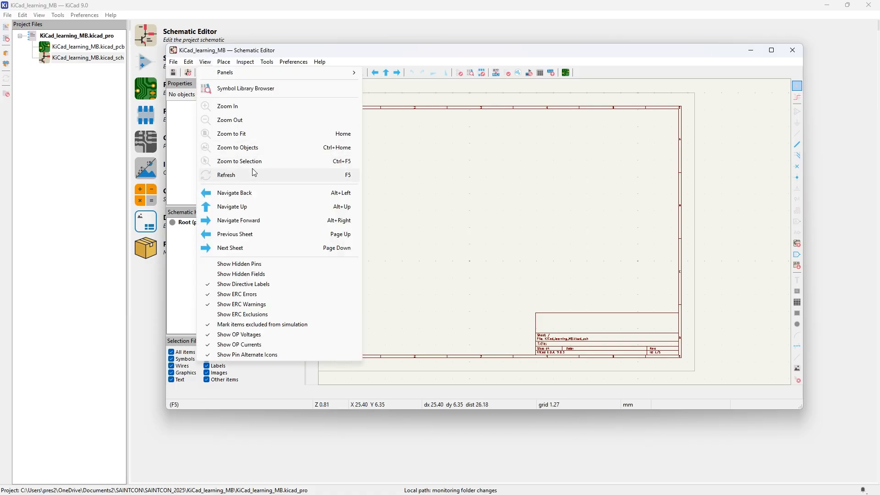
{"action": "left_click", "coordinate": [254, 135]}
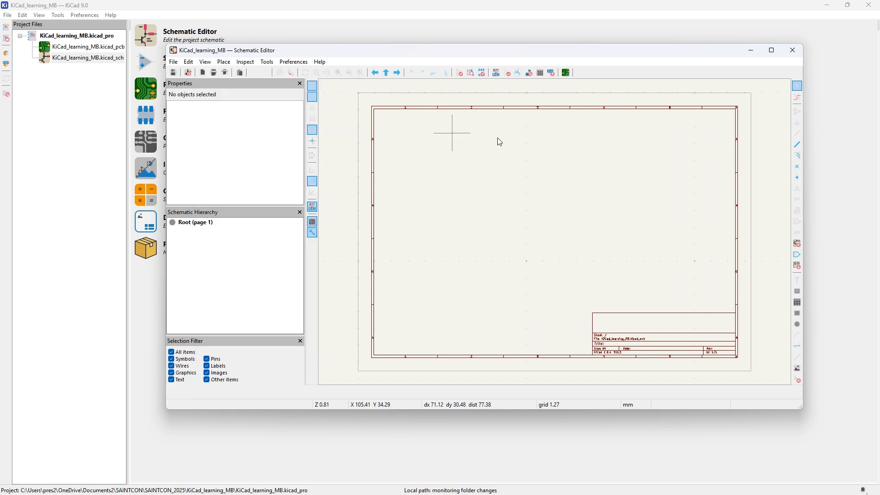
Accept the default global footprint library table and place the minMB symbol from the SAINTCON library at X 55.88, Y 43.18 mm
{"action": "left_click", "coordinate": [798, 112]}
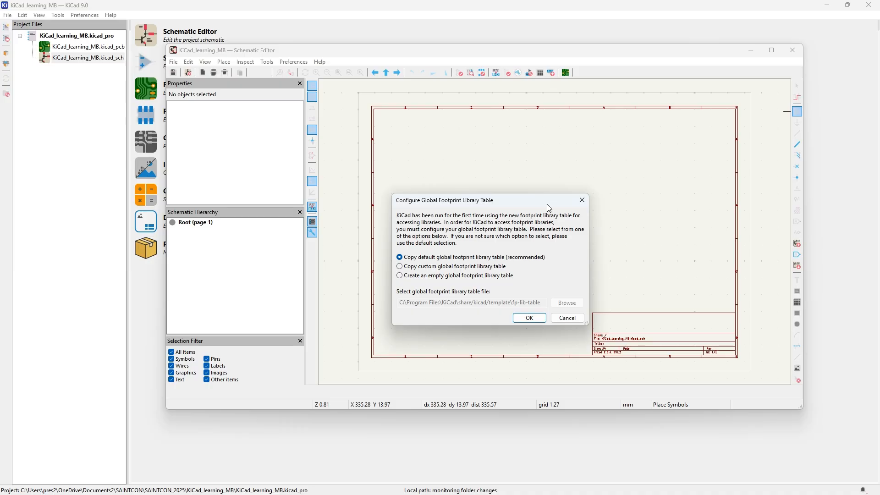
{"action": "left_click", "coordinate": [529, 318]}
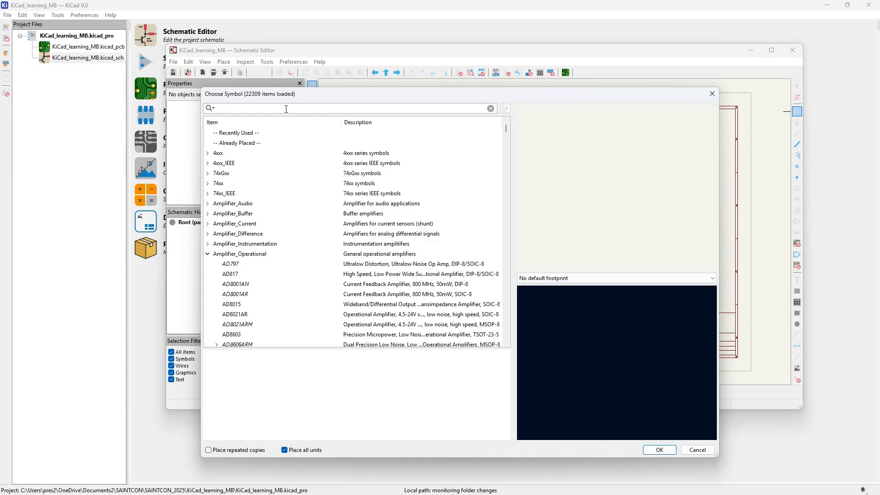
{"action": "type", "text": "in"}
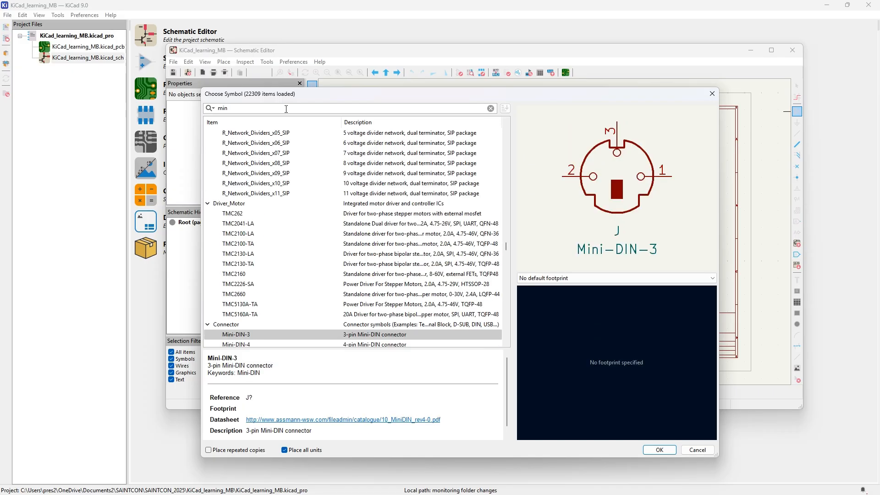
{"action": "type", "text": "M"}
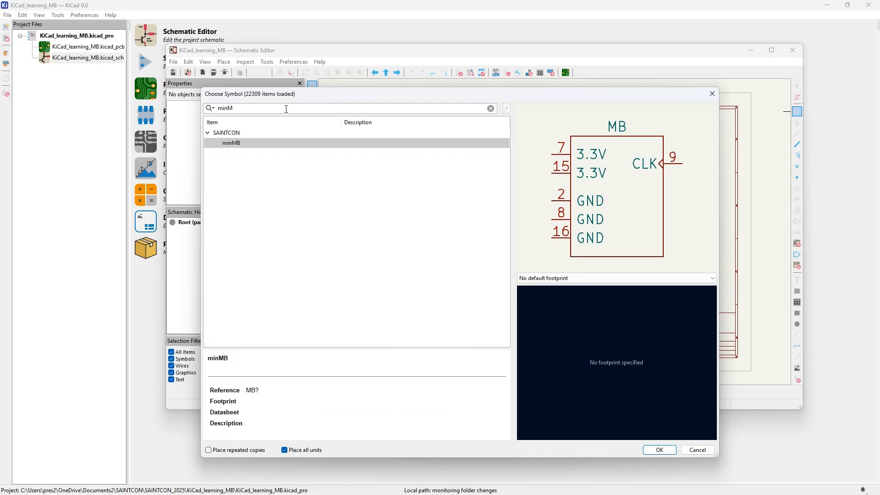
{"action": "double_click", "coordinate": [232, 144]}
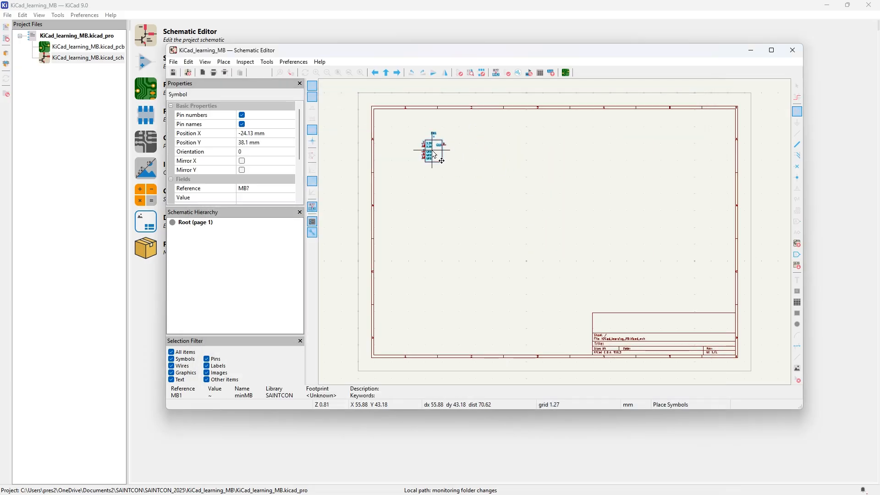
{"action": "left_click", "coordinate": [431, 149]}
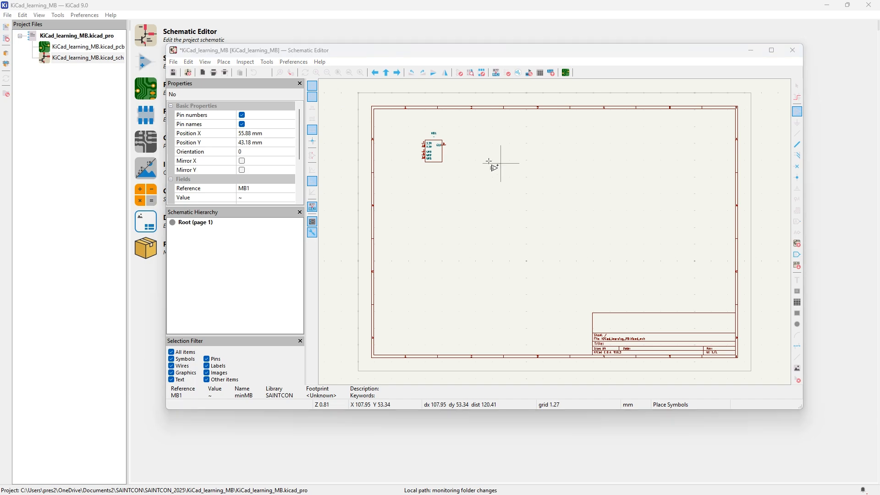
Place a small US resistor symbol (R_Small_US), rotated 90°, in line with the CLK pin at X 91.44, Y 39.37 mm
{"action": "left_click", "coordinate": [467, 167]}
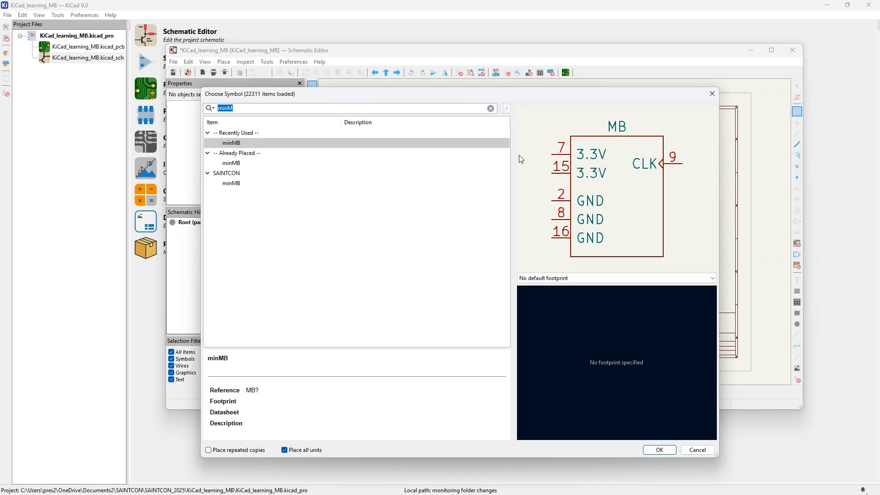
{"action": "type", "text": "resist"}
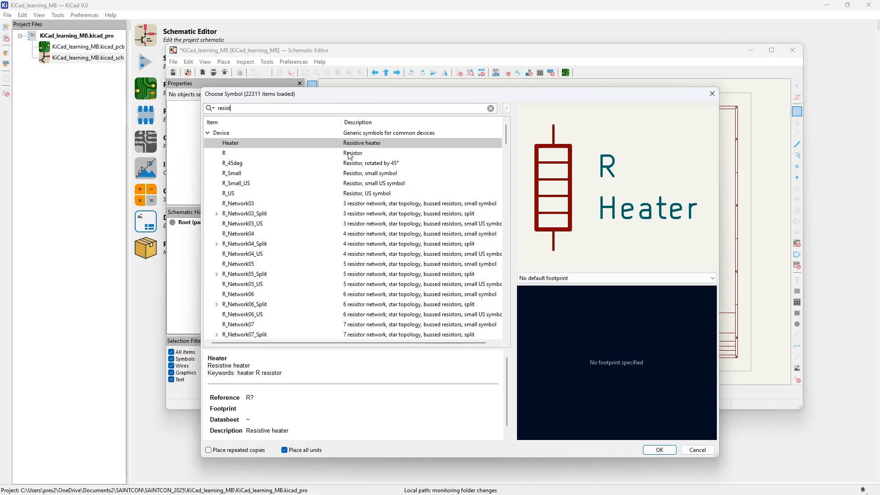
{"action": "left_click", "coordinate": [348, 156]}
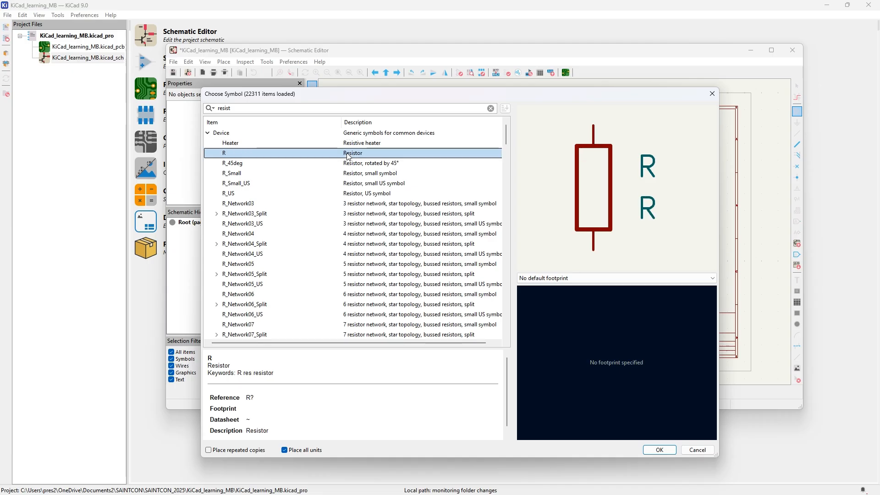
{"action": "left_click", "coordinate": [360, 174]}
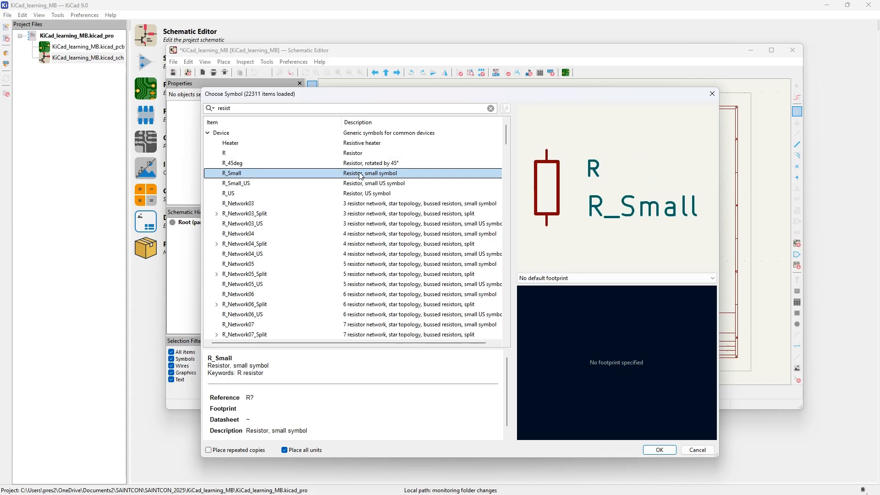
{"action": "left_click", "coordinate": [369, 184]}
{"action": "left_click", "coordinate": [371, 193]}
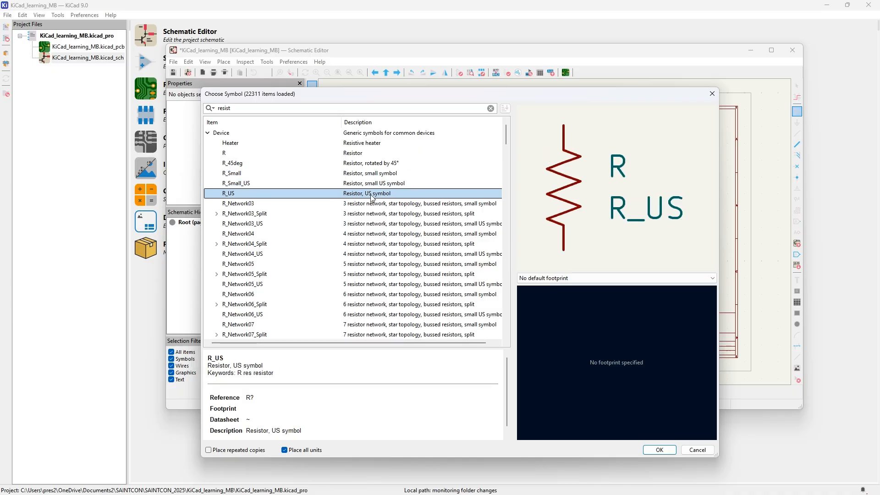
{"action": "left_click", "coordinate": [372, 183]}
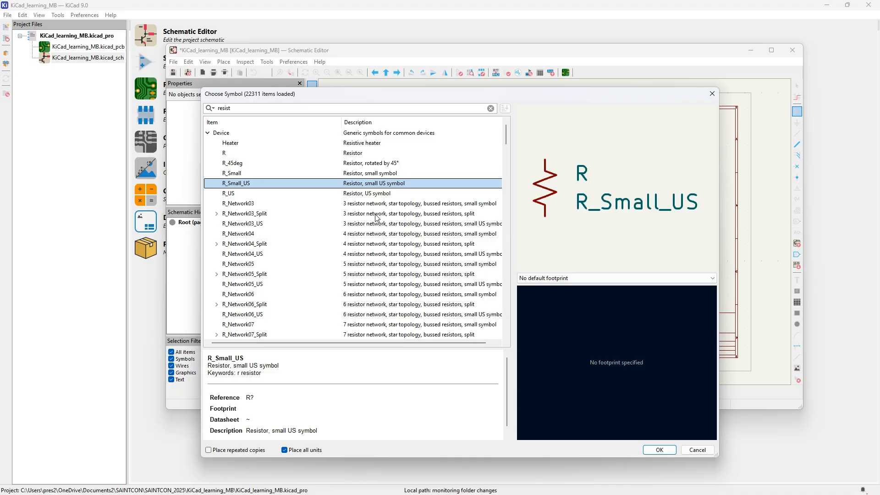
{"action": "left_click", "coordinate": [651, 450]}
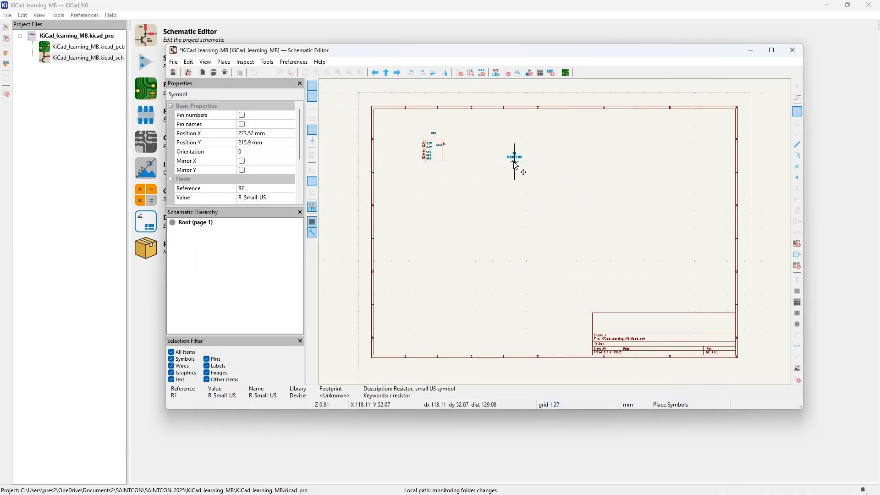
{"action": "key", "text": "r"}
{"action": "left_click", "coordinate": [479, 144]}
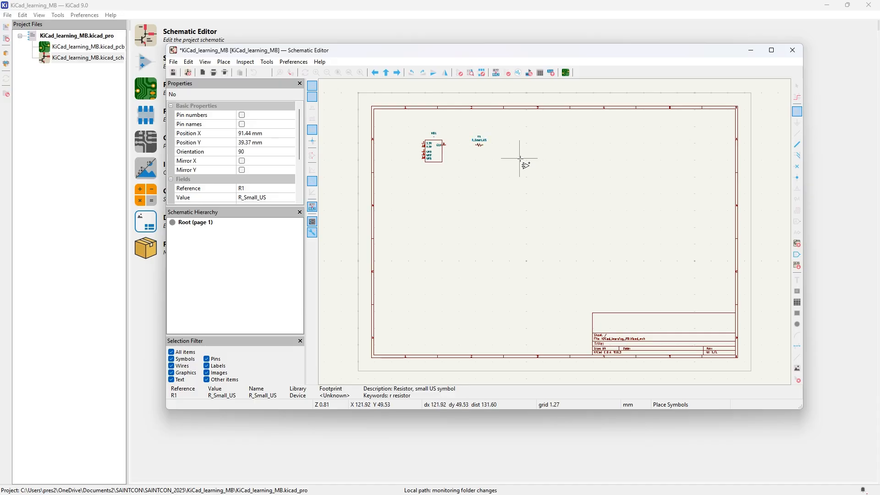
Place an LED symbol from the Device library, rotated 180°, beside the resistor at X 102.87, Y 39.37 mm
{"action": "left_click", "coordinate": [518, 158]}
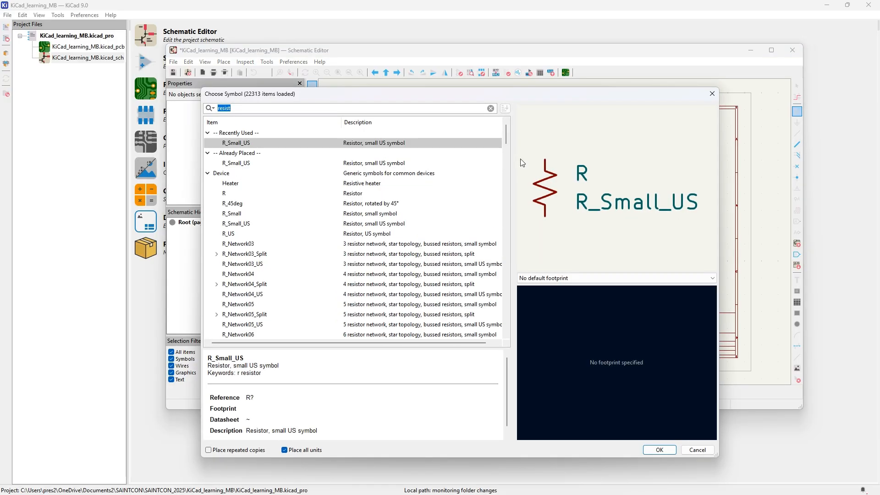
{"action": "type", "text": "led"}
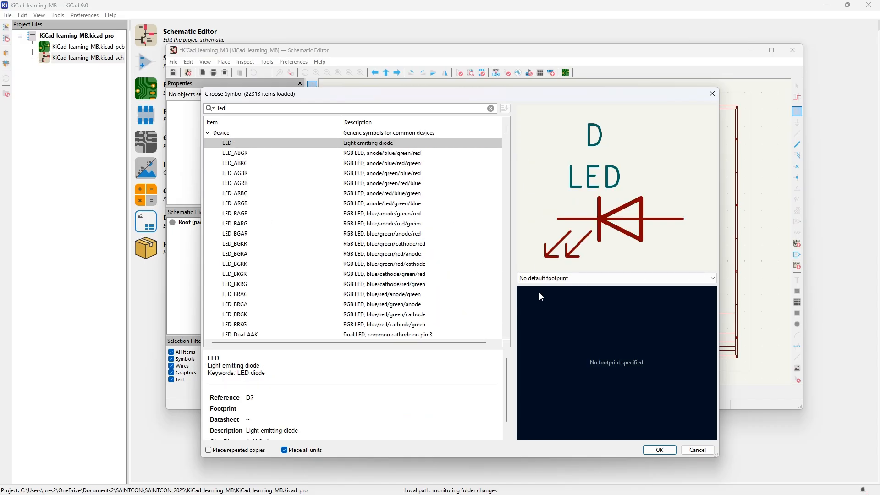
{"action": "left_click", "coordinate": [658, 450]}
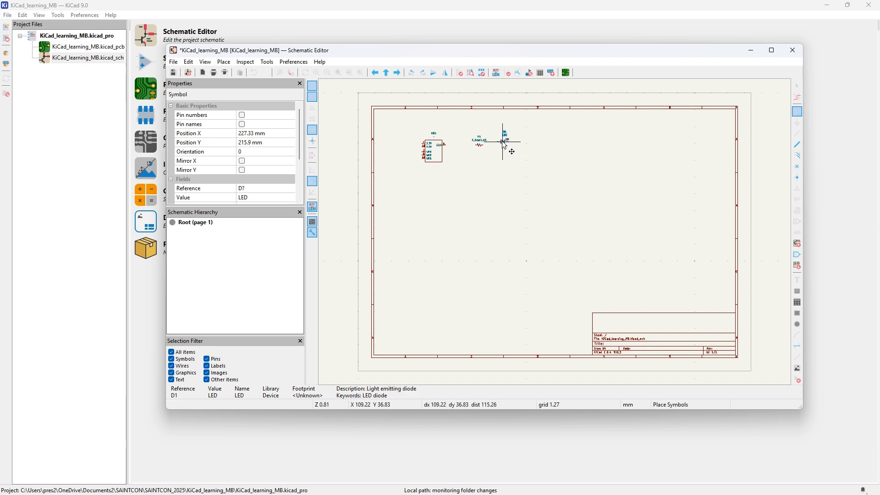
{"action": "left_click", "coordinate": [497, 149]}
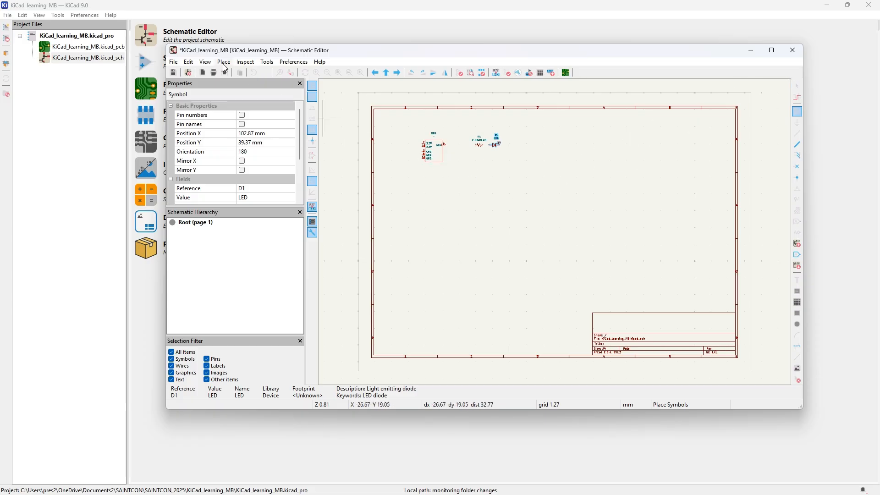
Place a +3.3V power symbol, rotated 90°, next to the minibadge's 3.3V pins at X 45.72, Y 39.37 mm
{"action": "left_click", "coordinate": [205, 62]}
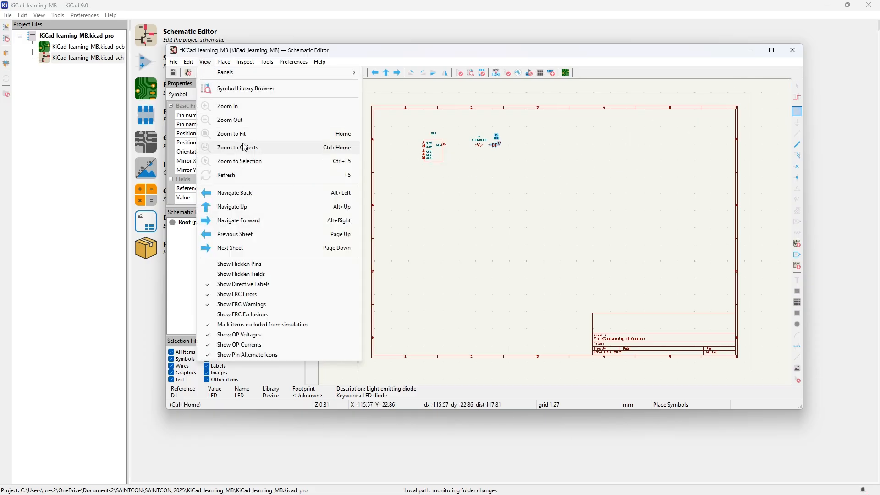
{"action": "left_click", "coordinate": [247, 148]}
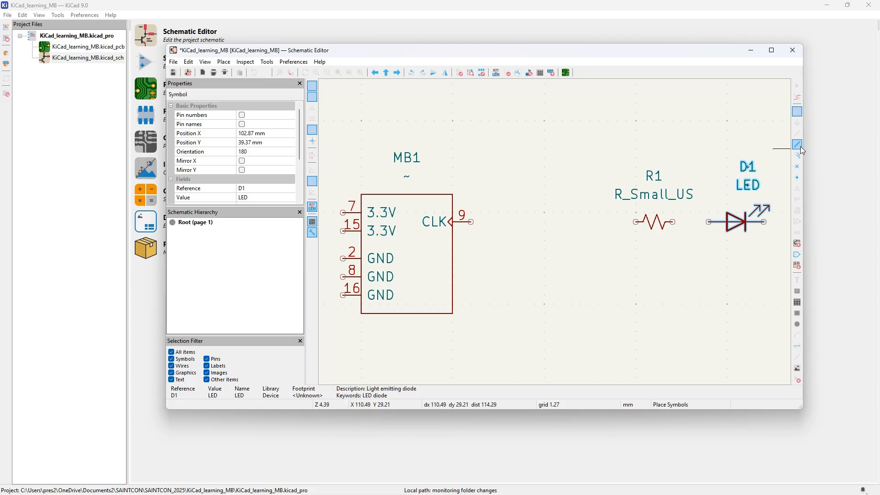
{"action": "left_click", "coordinate": [797, 123]}
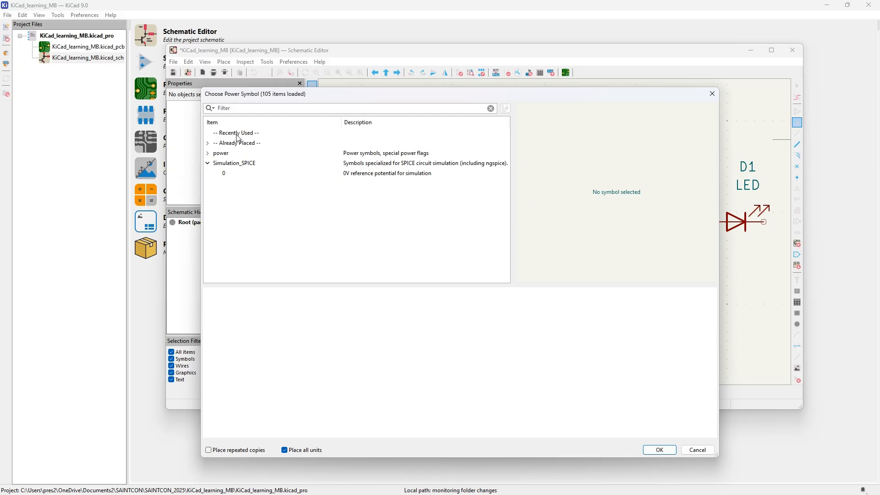
{"action": "left_click", "coordinate": [220, 156]}
{"action": "left_click", "coordinate": [209, 153]}
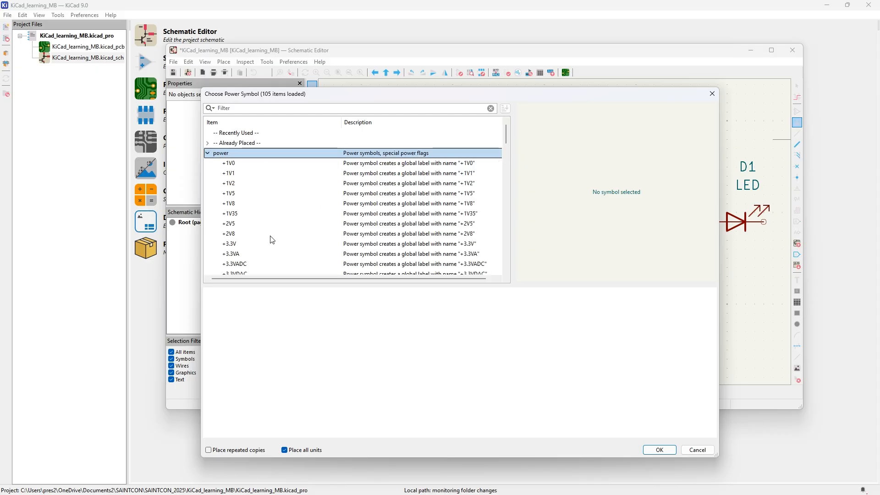
{"action": "left_click", "coordinate": [236, 243]}
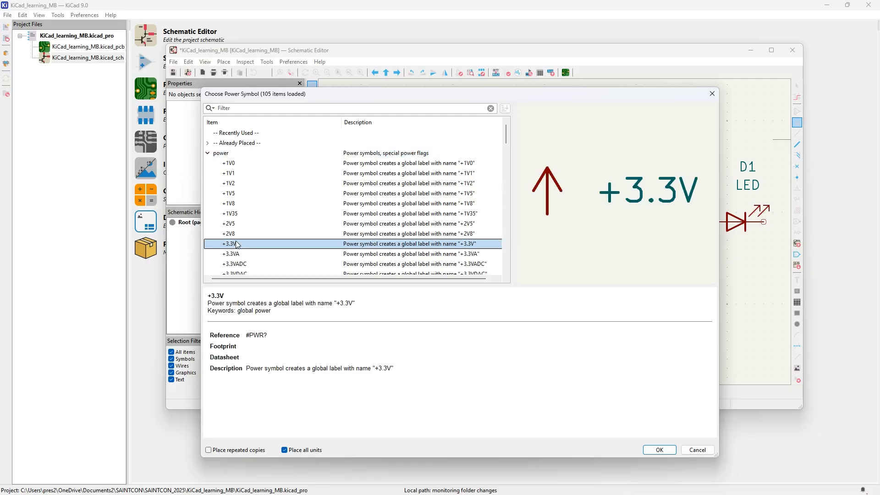
{"action": "left_click", "coordinate": [659, 449]}
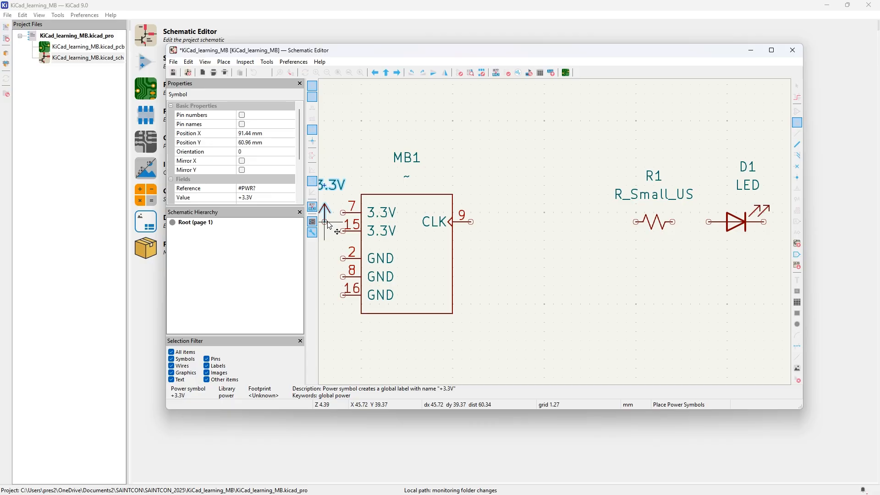
{"action": "key", "text": "Escape"}
{"action": "left_click", "coordinate": [325, 222]}
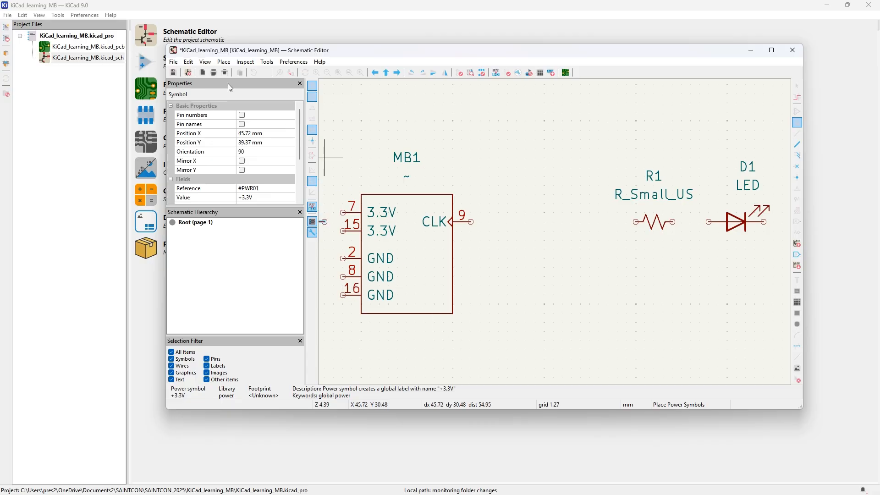
Place a GND power symbol, rotated to 270°, next to the minibadge's GND pins at X 45.72, Y 46.99 mm
{"action": "left_click", "coordinate": [207, 63]}
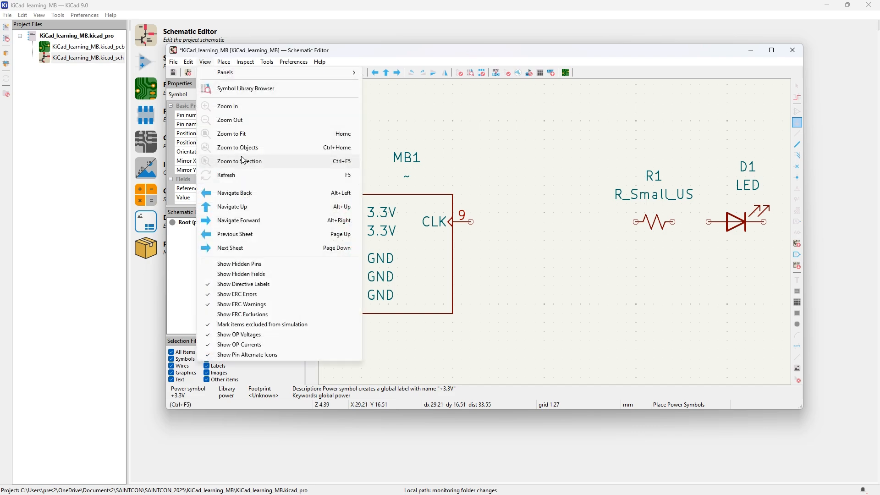
{"action": "left_click", "coordinate": [239, 120]}
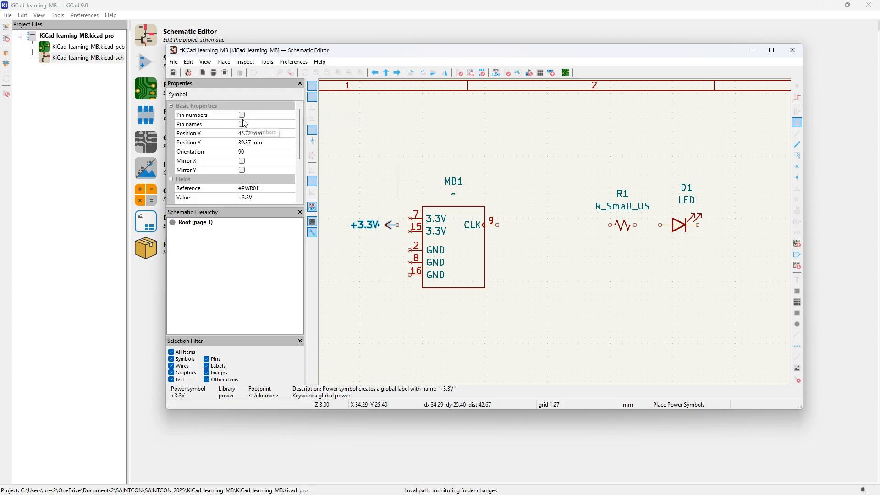
{"action": "left_click", "coordinate": [383, 262]}
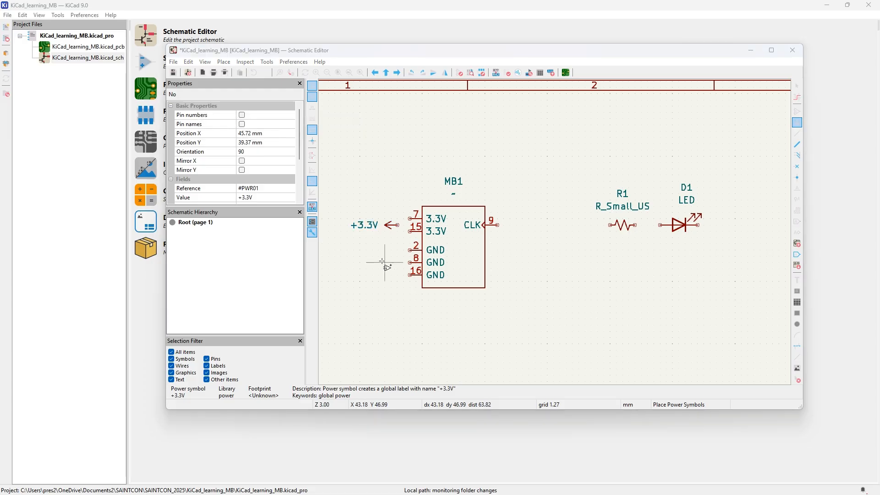
{"action": "scroll", "coordinate": [288, 212], "scroll_direction": "down", "scroll_amount": 2}
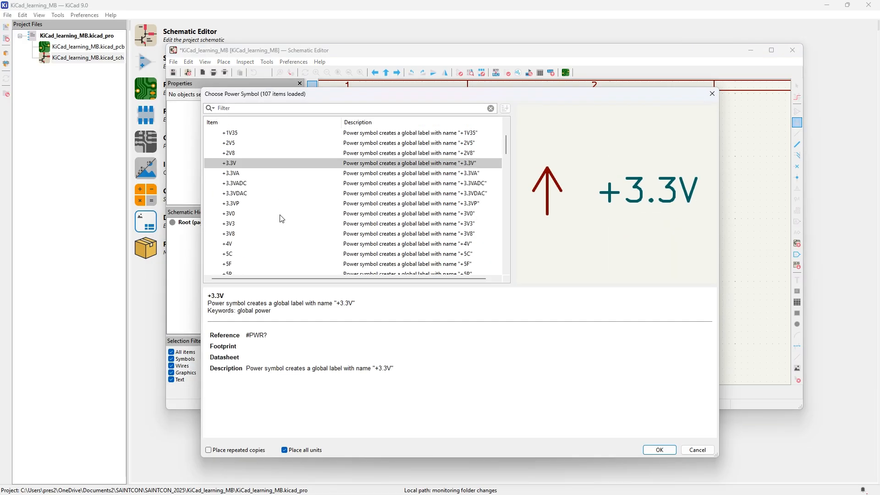
{"action": "scroll", "coordinate": [282, 218], "scroll_direction": "down", "scroll_amount": 3}
{"action": "key", "text": "super+Tab"}
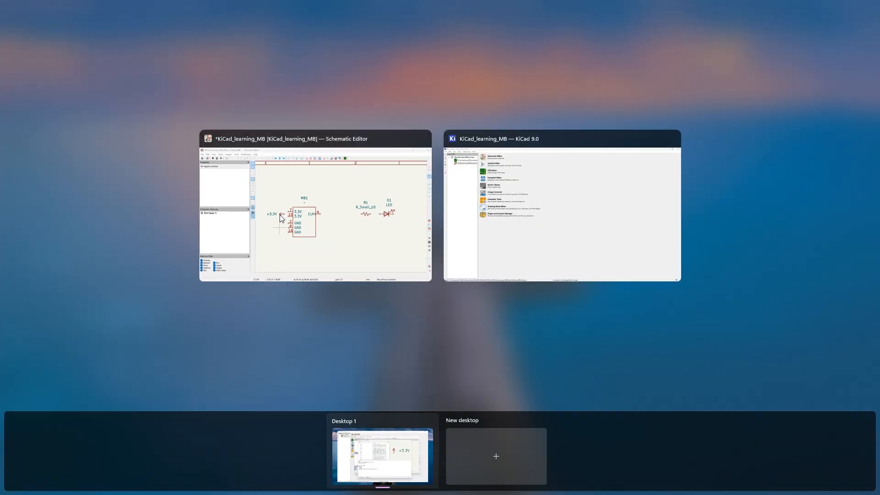
{"action": "left_click", "coordinate": [280, 215]}
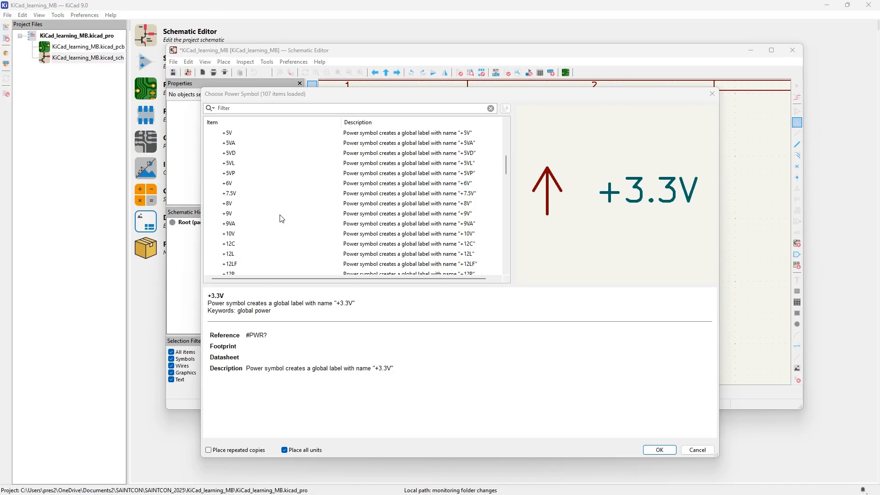
{"action": "scroll", "coordinate": [282, 219], "scroll_direction": "down", "scroll_amount": 10}
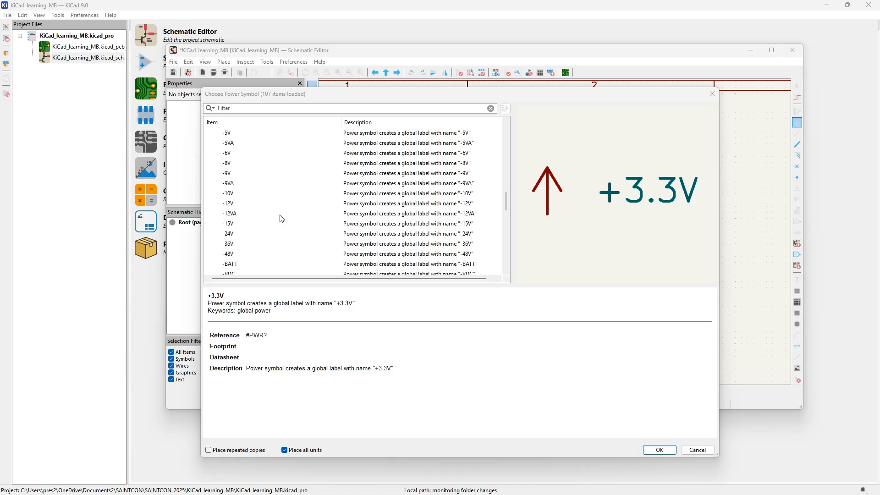
{"action": "scroll", "coordinate": [282, 219], "scroll_direction": "down", "scroll_amount": 3}
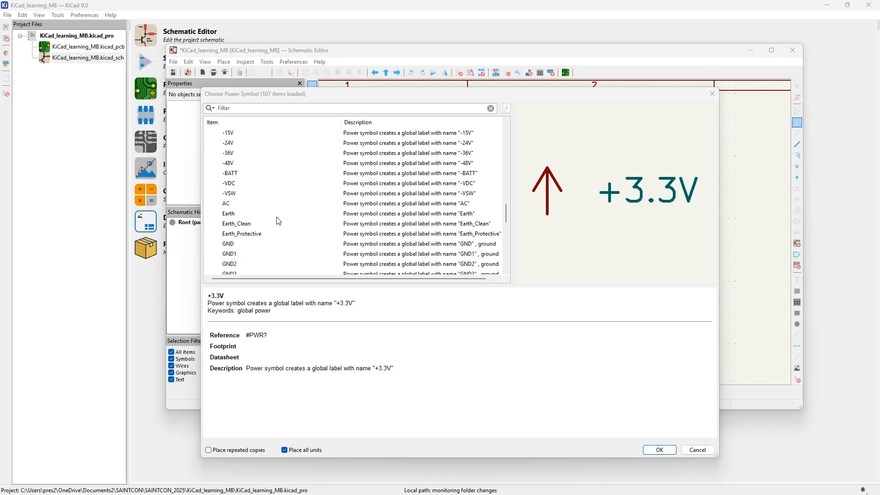
{"action": "left_click", "coordinate": [240, 245]}
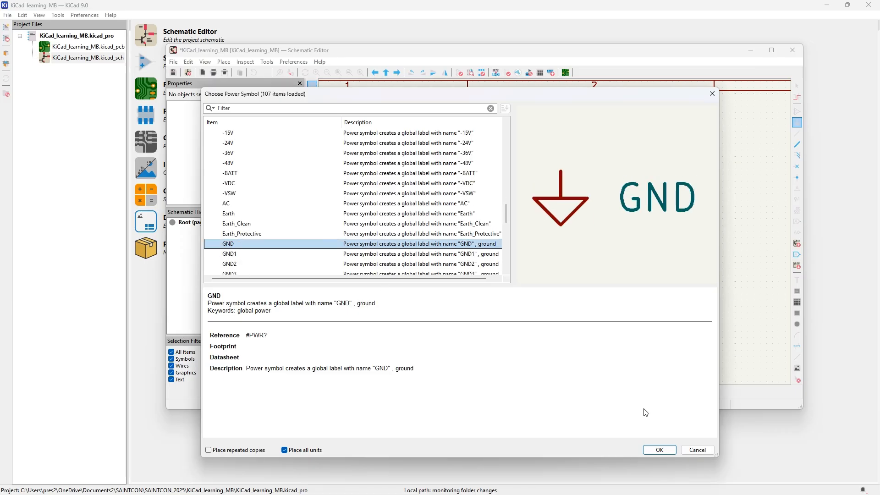
{"action": "left_click", "coordinate": [663, 448]}
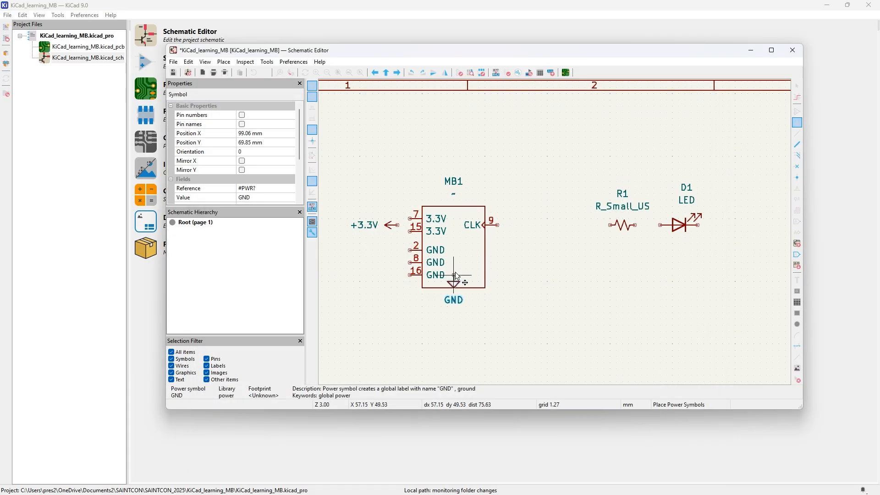
{"action": "key", "text": "r"}
{"action": "key", "text": "r"}
{"action": "key", "text": "r"}
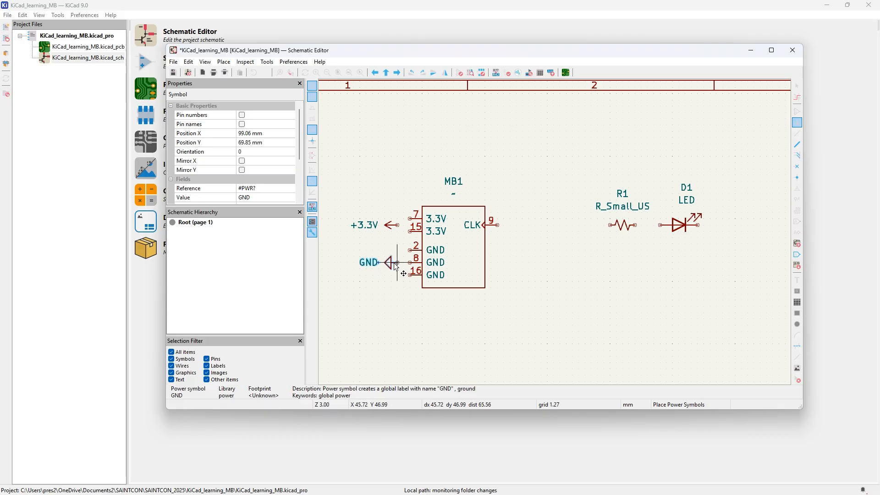
{"action": "left_click", "coordinate": [397, 263]}
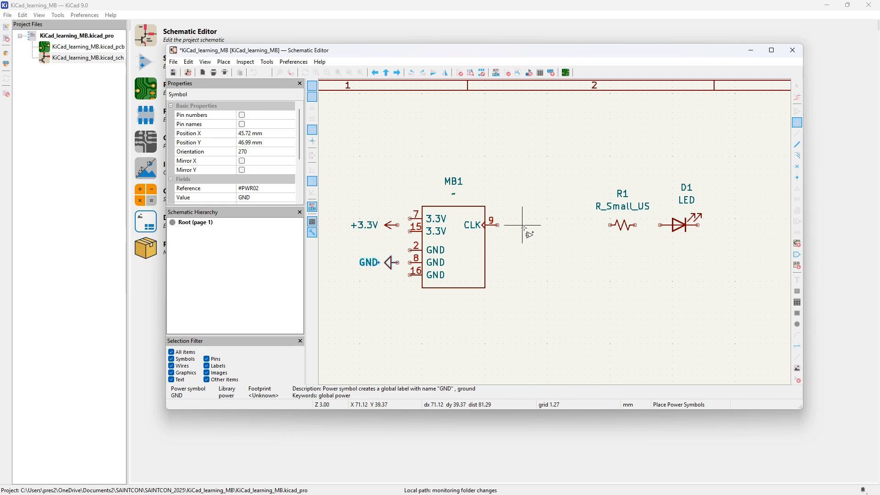
Place a global label named CLK with the Output shape just beyond the minibadge's CLK pin
{"action": "left_click", "coordinate": [796, 221]}
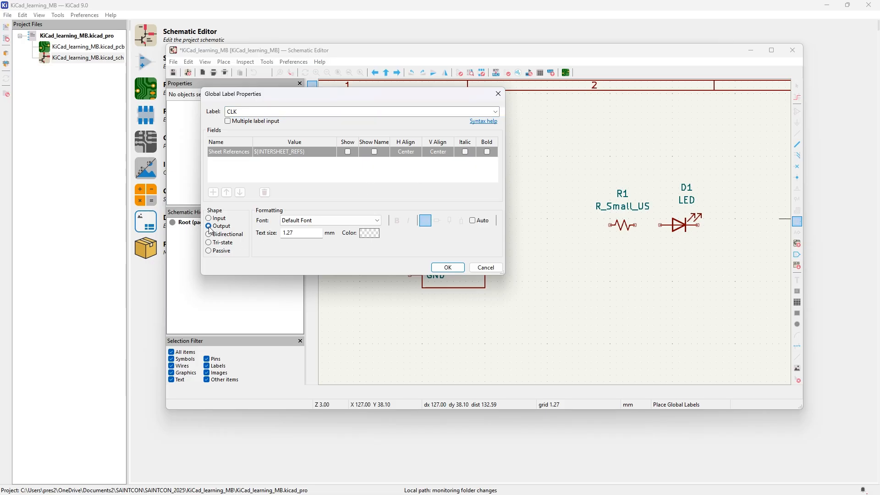
{"action": "left_click", "coordinate": [446, 268]}
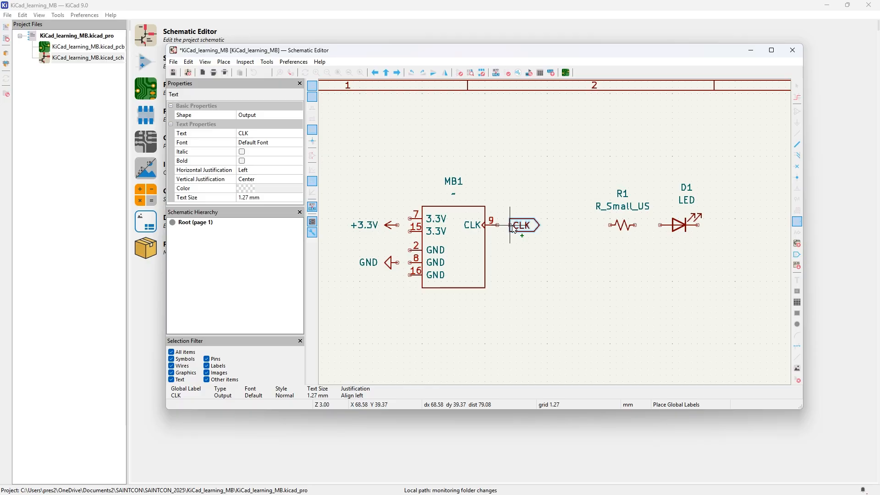
{"action": "left_click", "coordinate": [515, 227]}
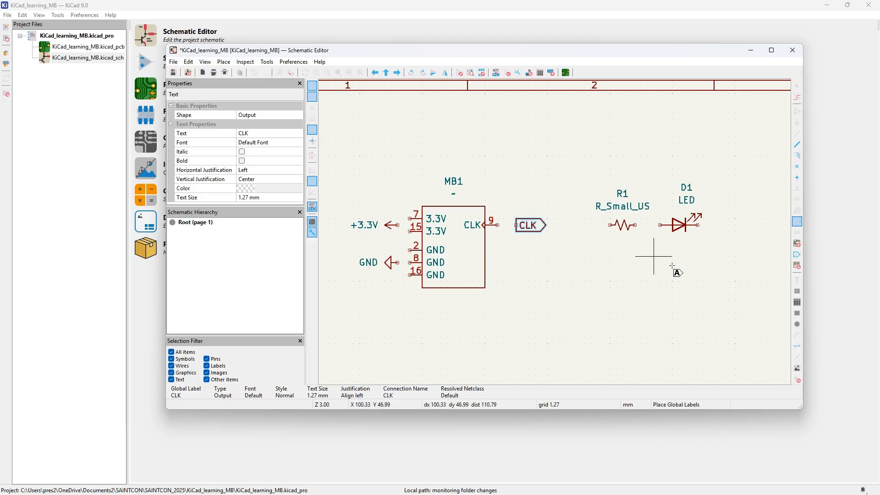
Place a three-pole open jumper symbol (Jumper_3_Open), rotated 90°, below the resistor at X 92.71, Y 49.53 mm
{"action": "left_click", "coordinate": [796, 111]}
{"action": "left_click", "coordinate": [546, 188]}
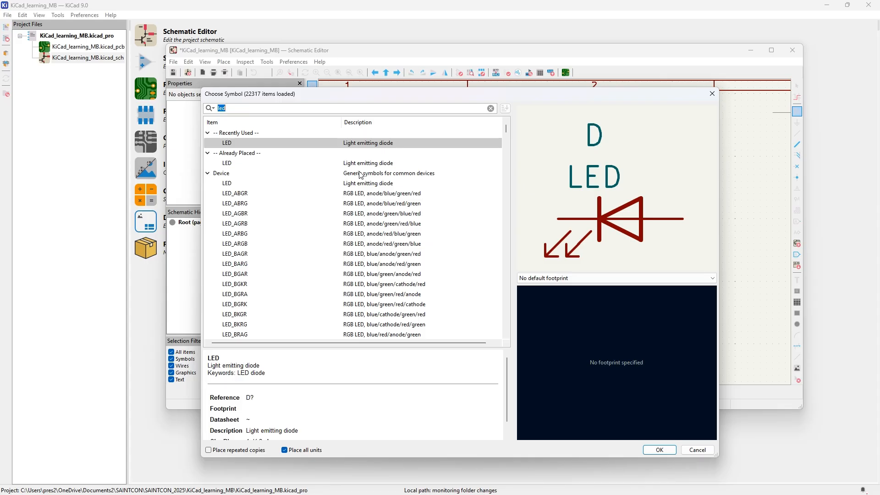
{"action": "type", "text": "jumper"}
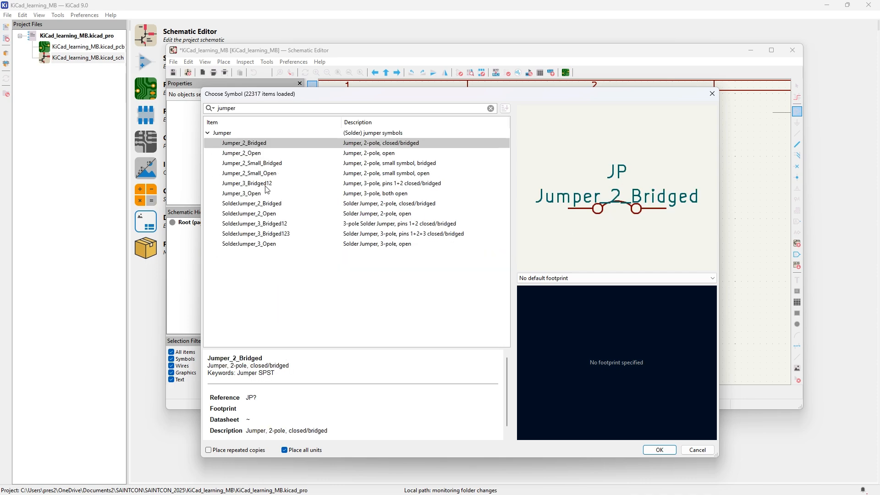
{"action": "left_click", "coordinate": [252, 193]}
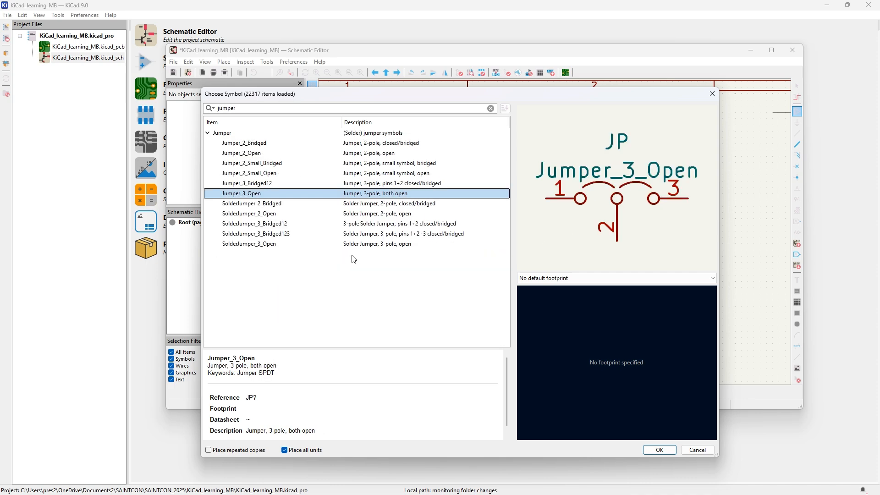
{"action": "left_click", "coordinate": [660, 450]}
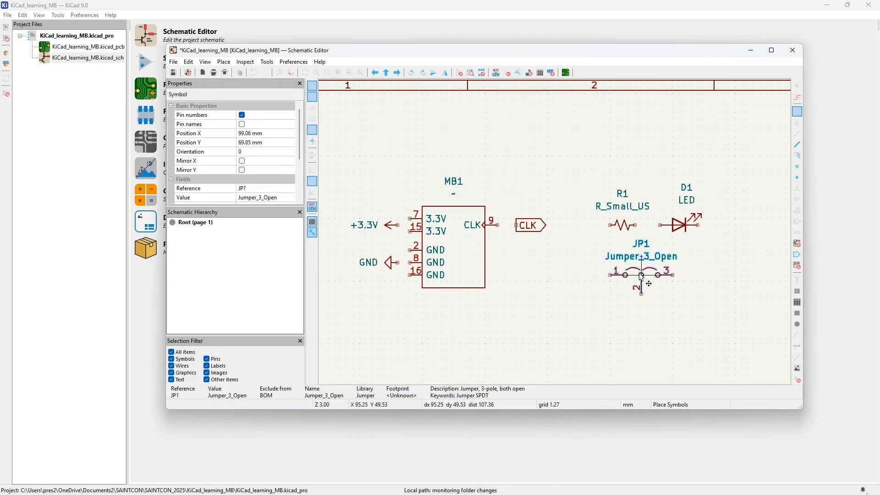
{"action": "key", "text": "r"}
{"action": "key", "text": "r"}
{"action": "key", "text": "r"}
{"action": "key", "text": "r"}
{"action": "key", "text": "r"}
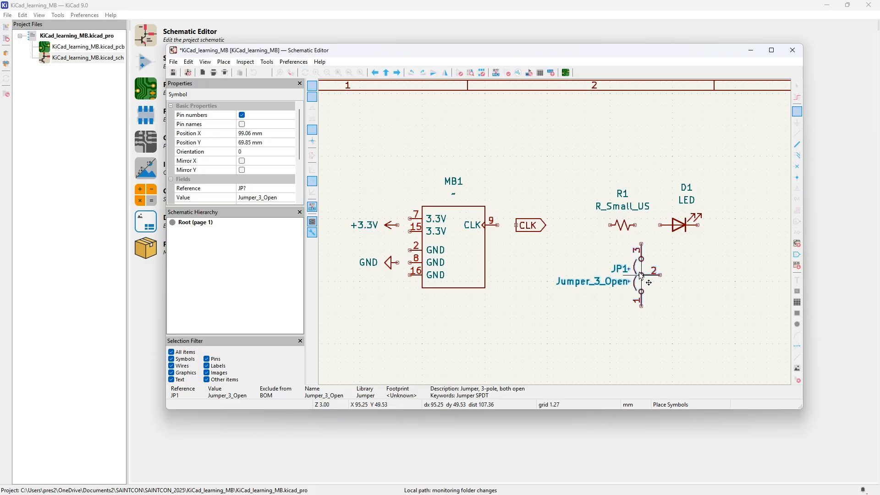
{"action": "left_click", "coordinate": [628, 275]}
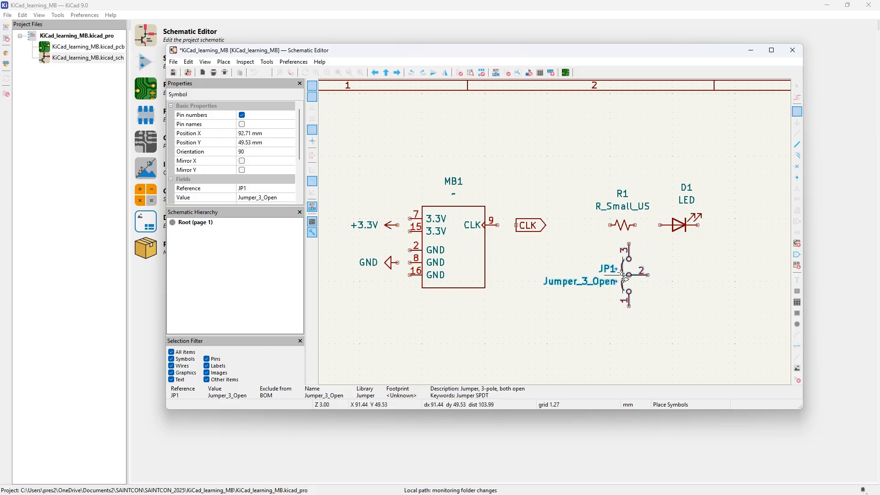
{"action": "left_click", "coordinate": [621, 273]}
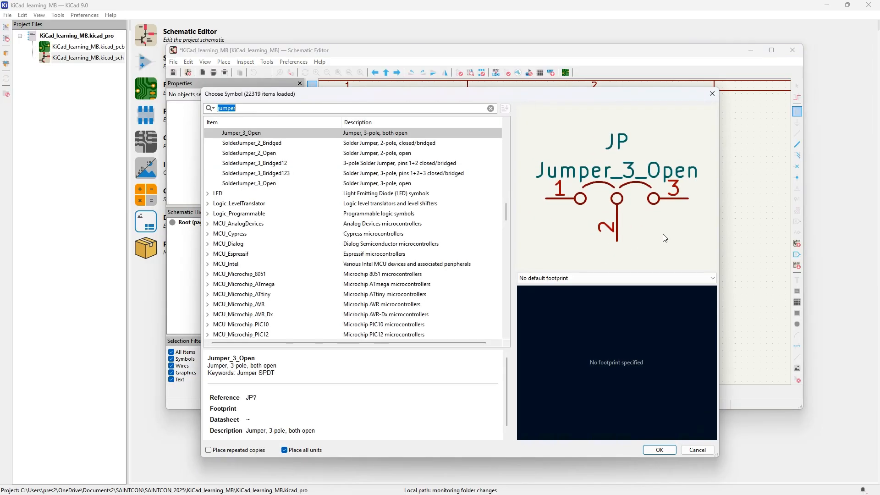
{"action": "left_click", "coordinate": [711, 93]}
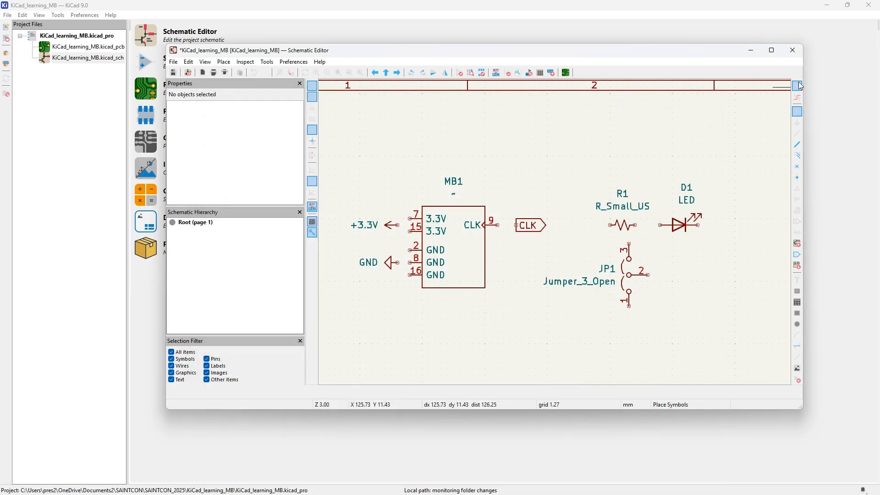
{"action": "left_click", "coordinate": [797, 86]}
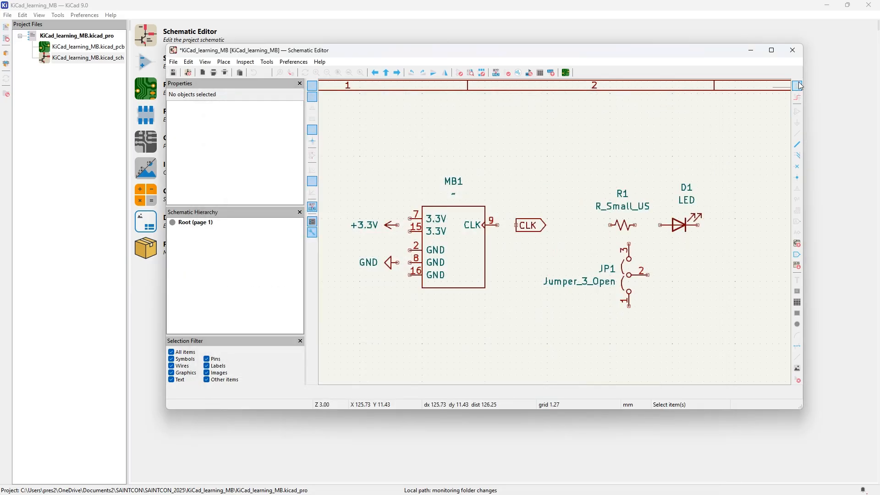
Move the resistor and LED together so they line up with pin 2 of the jumper
{"action": "right_click", "coordinate": [590, 192]}
{"action": "left_click", "coordinate": [606, 154]}
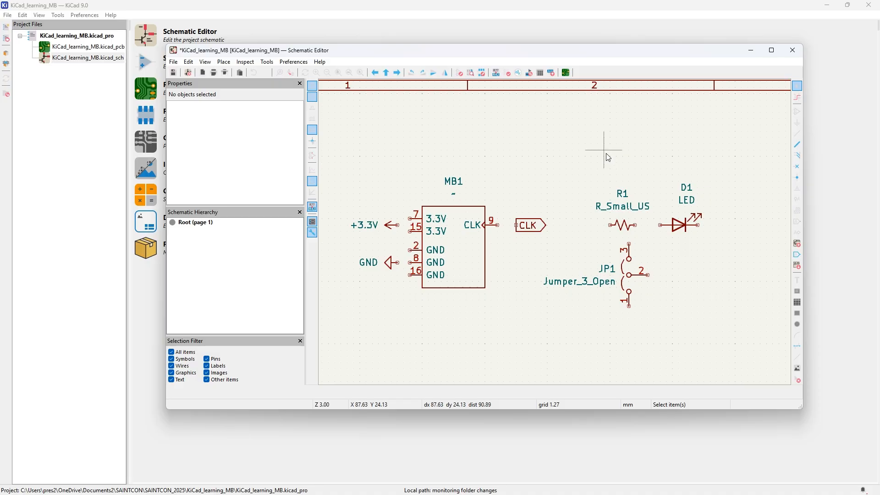
{"action": "left_click_drag", "start_coordinate": [592, 184], "coordinate": [722, 233]}
{"action": "key", "text": "g"}
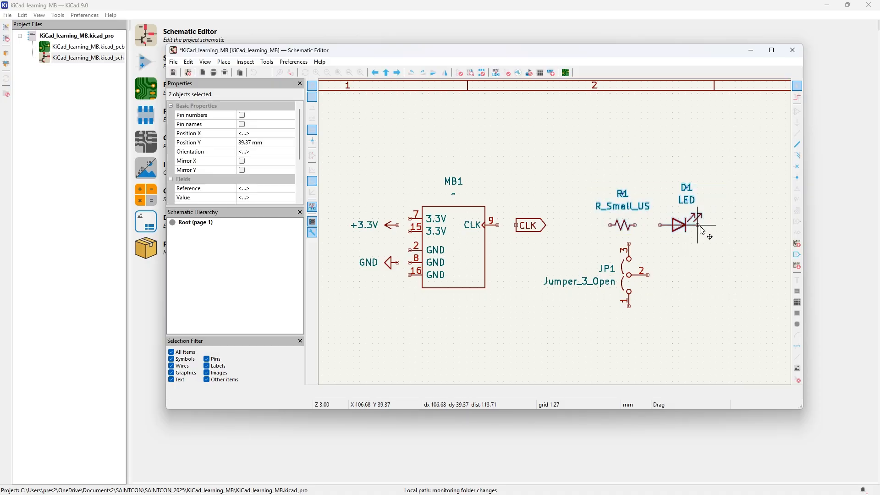
{"action": "left_click", "coordinate": [755, 278]}
{"action": "left_click", "coordinate": [703, 180]}
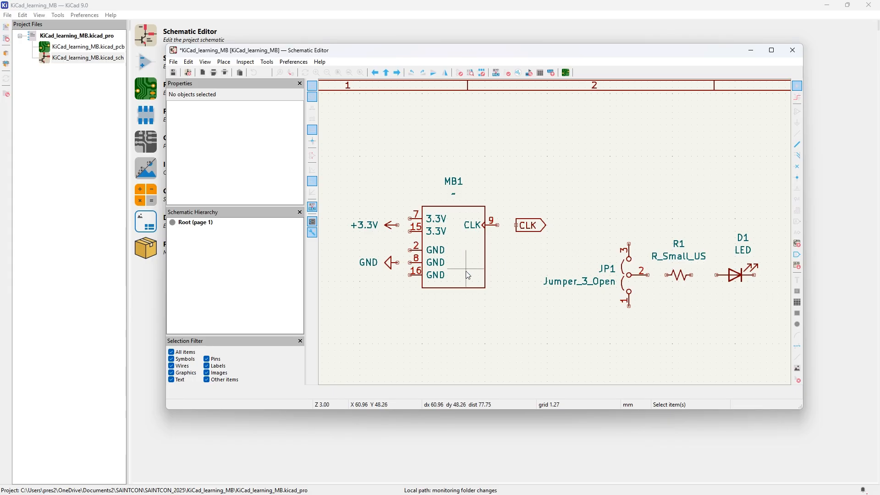
Duplicate the GND power symbol, rotate the copy to 90° and place it beyond the LED at X 121.92, Y 49.53 mm
{"action": "left_click", "coordinate": [392, 266]}
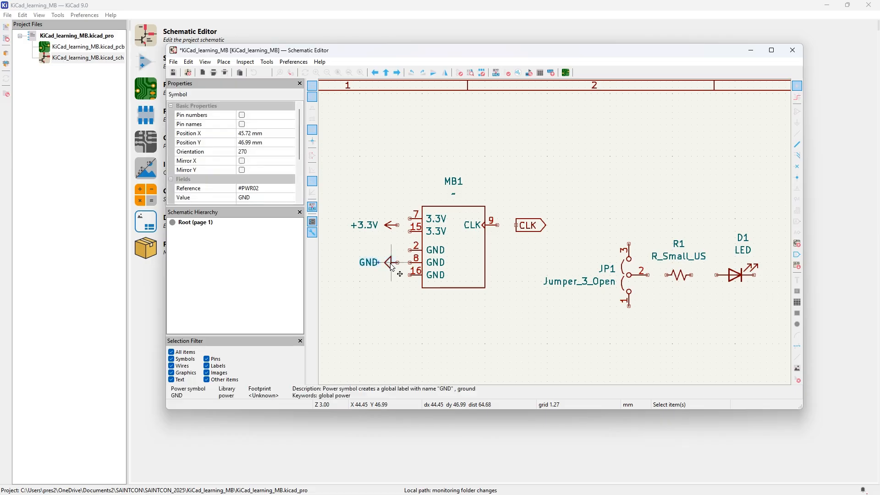
{"action": "key", "text": "ctrl+d"}
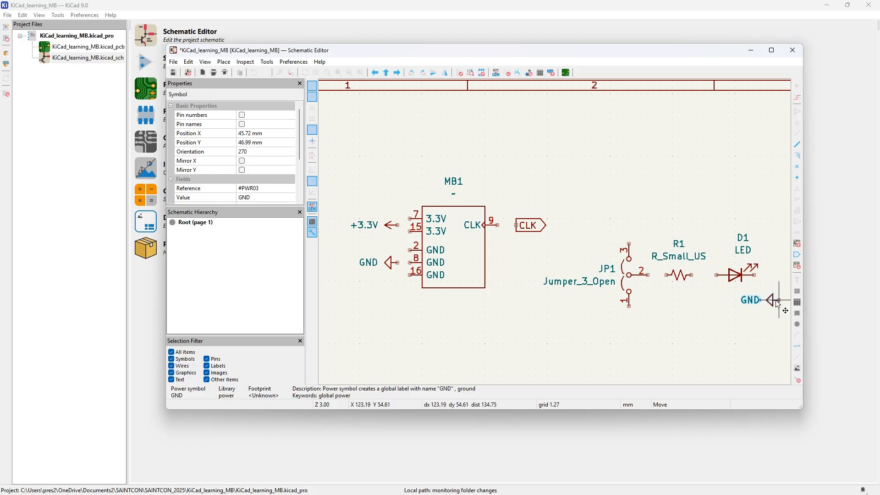
{"action": "key", "text": "r"}
{"action": "left_click", "coordinate": [773, 275]}
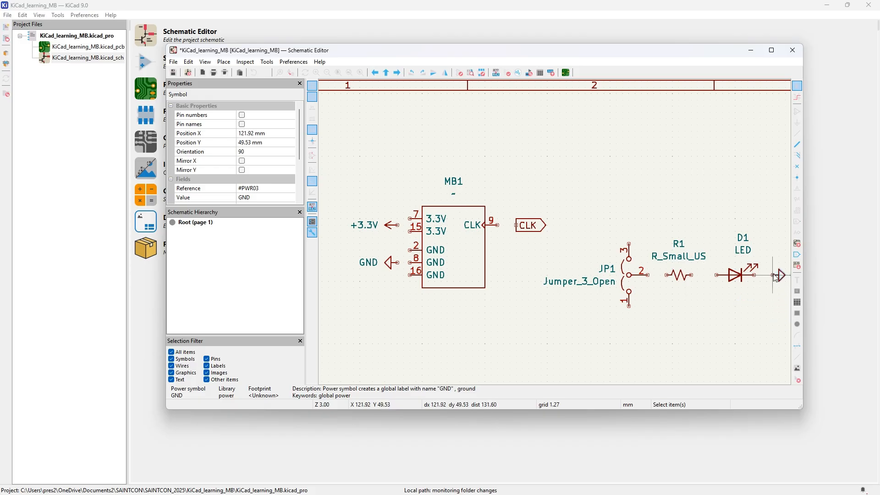
Duplicate the CLK global label, rotate the copy to point upward and place it above jumper pin 3 at X 92.71, Y 38.10 mm
{"action": "left_click_drag", "start_coordinate": [514, 213], "coordinate": [570, 257]}
{"action": "left_click", "coordinate": [526, 228]}
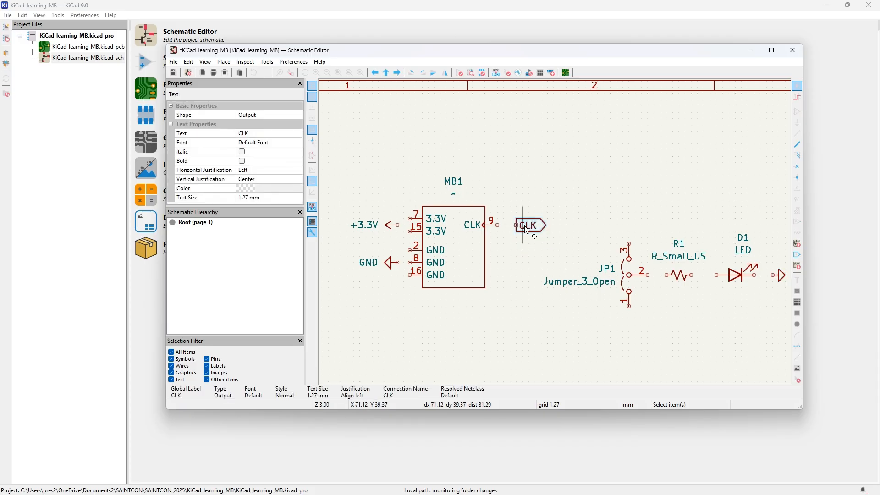
{"action": "key", "text": "ctrl+d"}
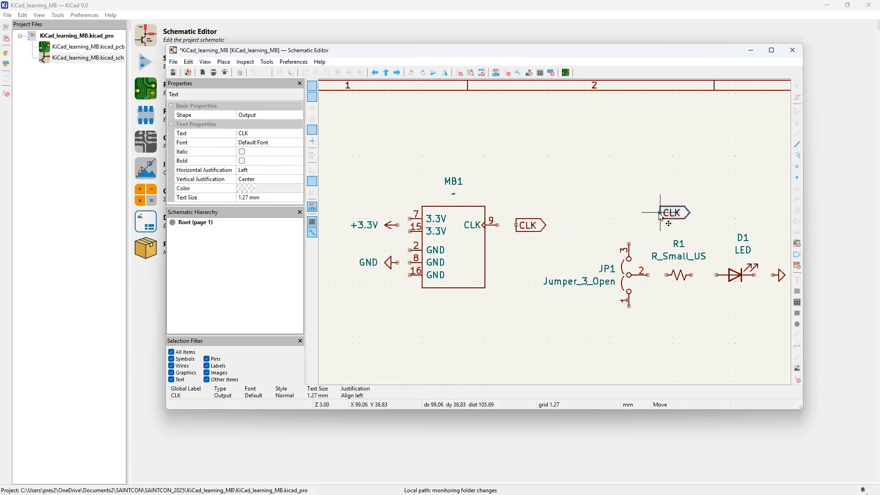
{"action": "key", "text": "r"}
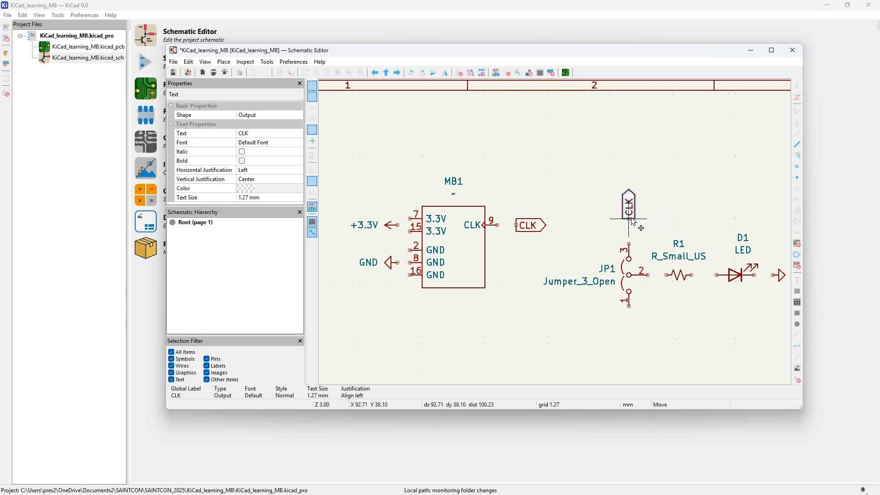
{"action": "left_click", "coordinate": [633, 222]}
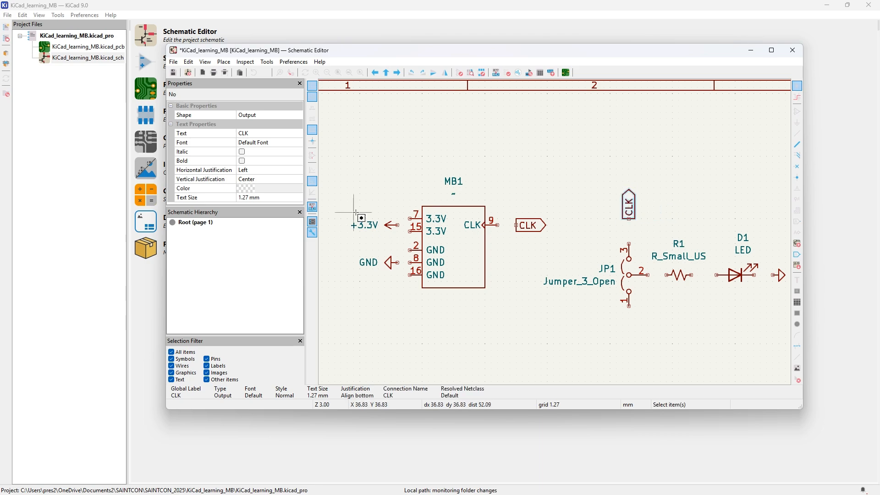
Duplicate the +3.3V power symbol, rotate the copy to 180° and place it below jumper pin 1 at X 92.71, Y 59.69 mm
{"action": "left_click_drag", "start_coordinate": [350, 212], "coordinate": [408, 243]}
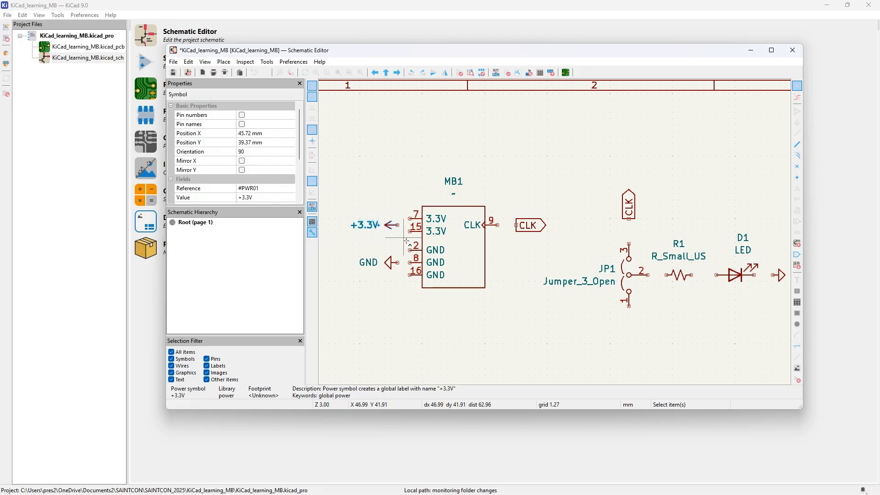
{"action": "key", "text": "ctrl+d"}
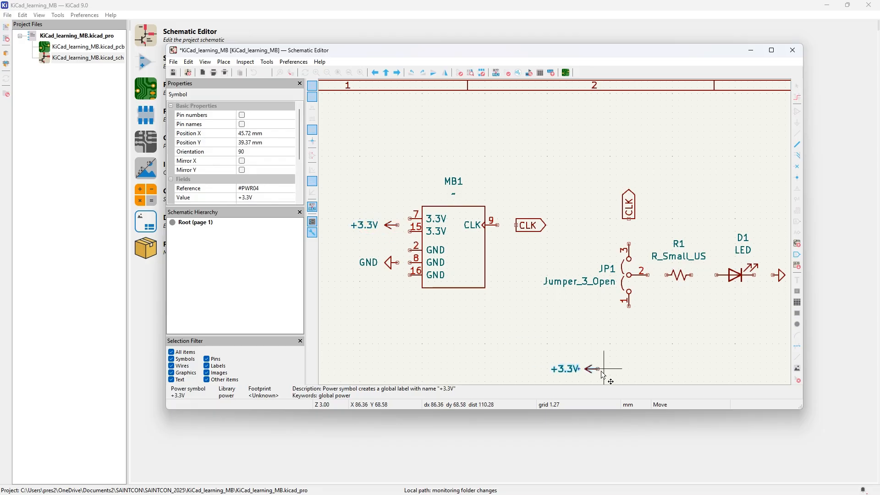
{"action": "key", "text": "r"}
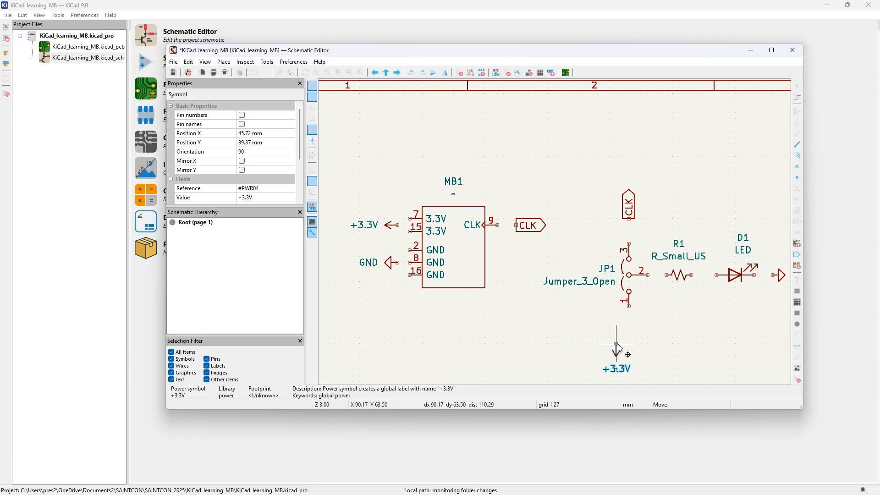
{"action": "left_click", "coordinate": [635, 329]}
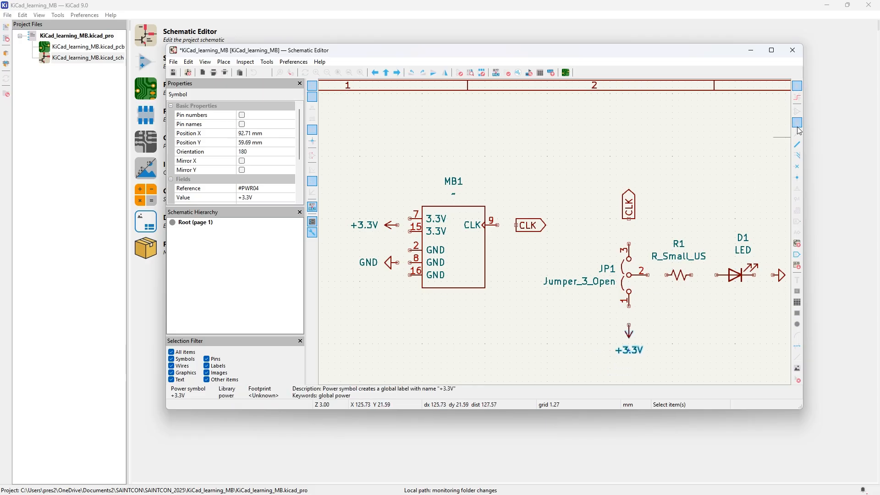
Wire the upward-pointing CLK label to pin 3 of jumper JP1
{"action": "left_click", "coordinate": [797, 133]}
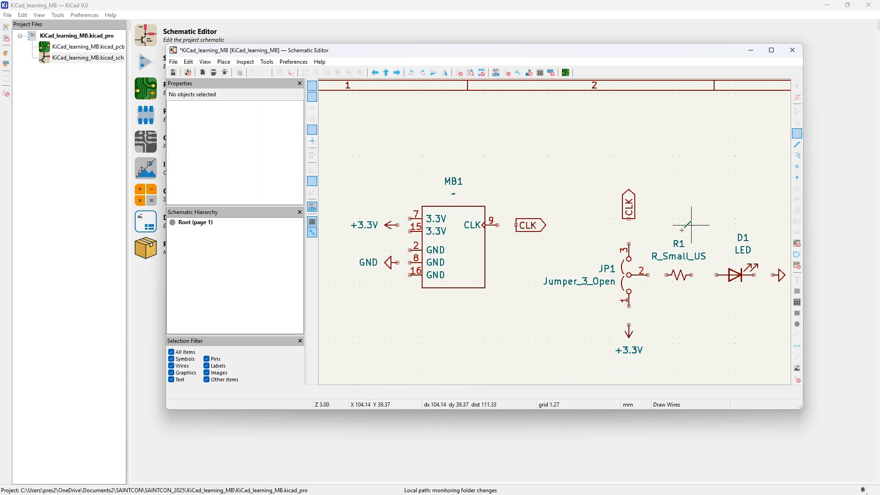
{"action": "left_click", "coordinate": [629, 219]}
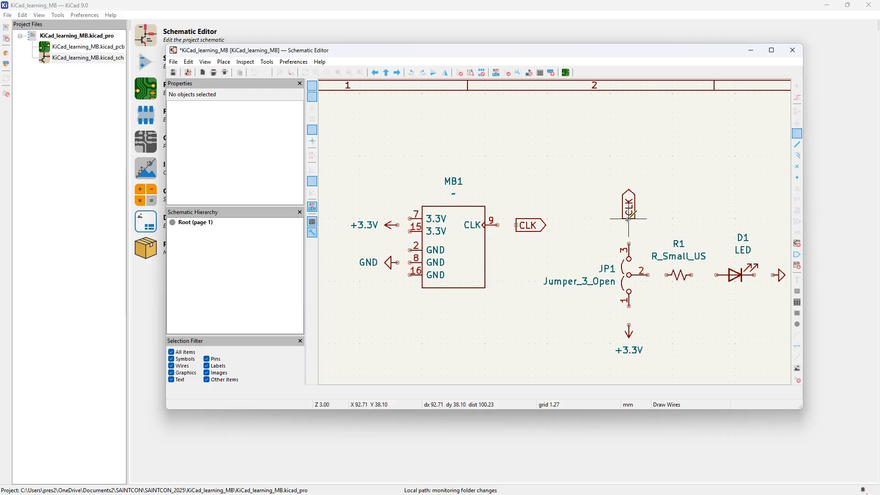
{"action": "left_click", "coordinate": [629, 243]}
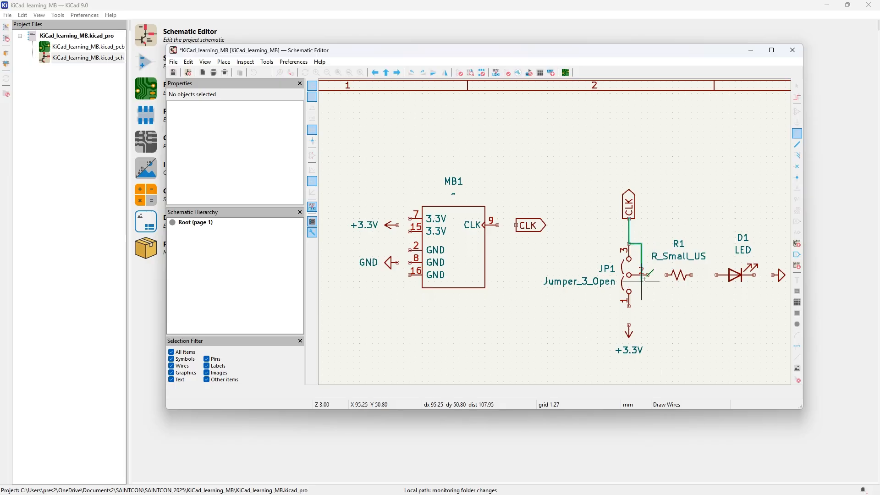
{"action": "key", "text": "Escape"}
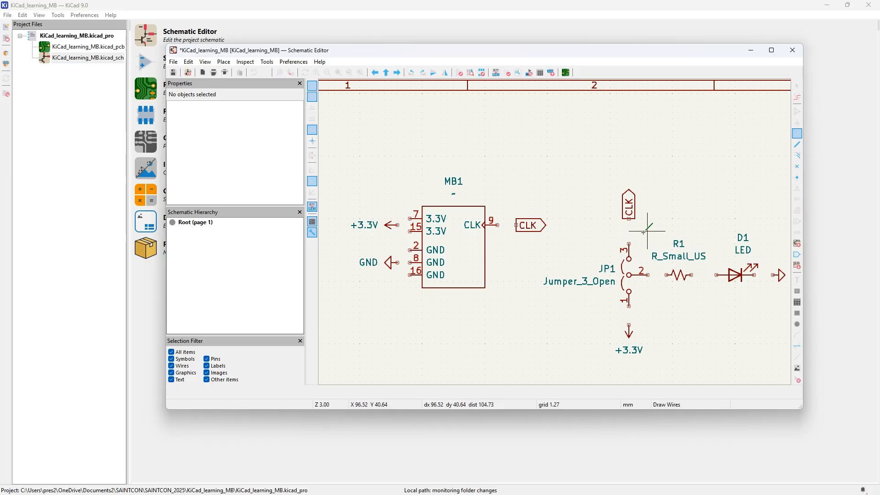
{"action": "left_click", "coordinate": [629, 244]}
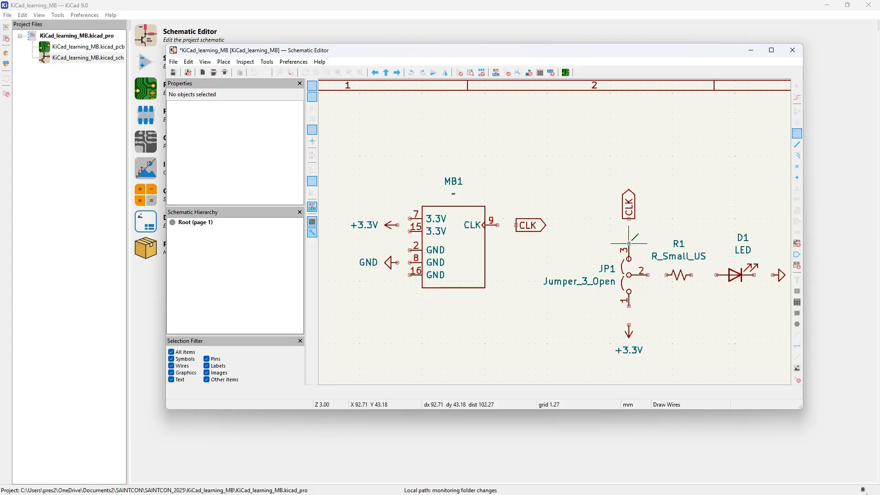
{"action": "left_click", "coordinate": [629, 219]}
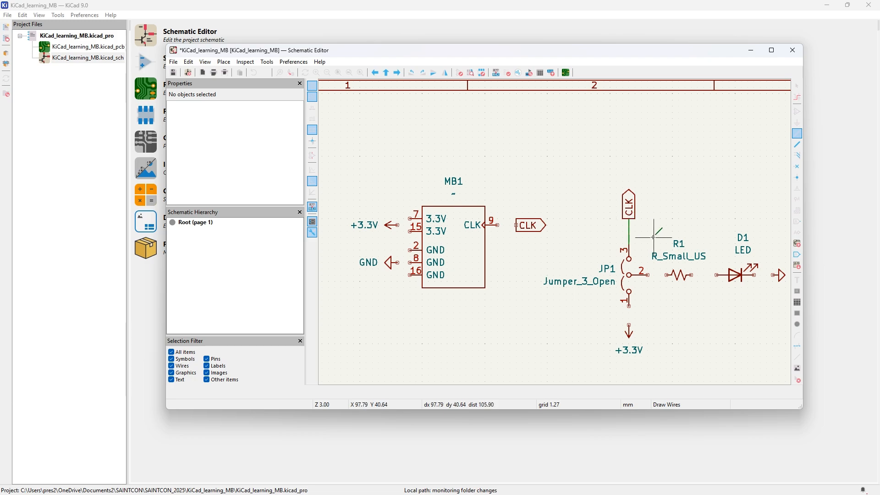
Wire MB1's CLK pin 9 to its CLK label, and its 3.3V pins 7 and 15 to the adjacent +3.3V symbol
{"action": "left_click", "coordinate": [497, 224]}
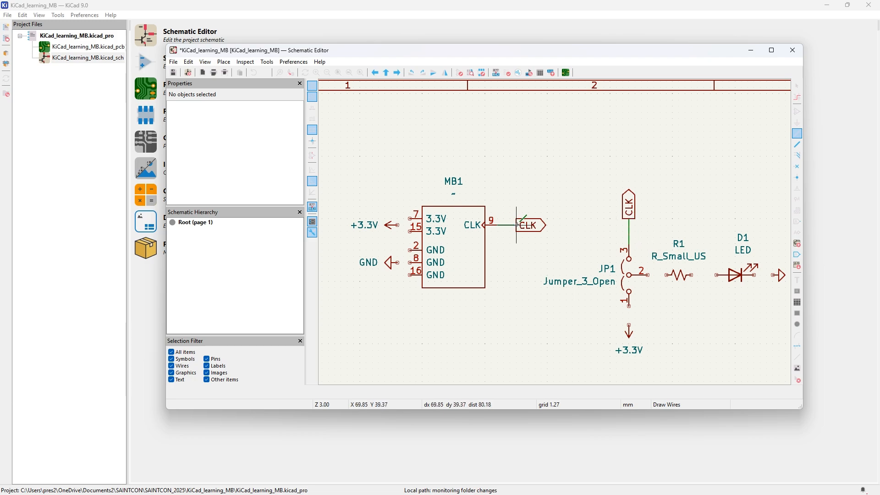
{"action": "left_click", "coordinate": [517, 225]}
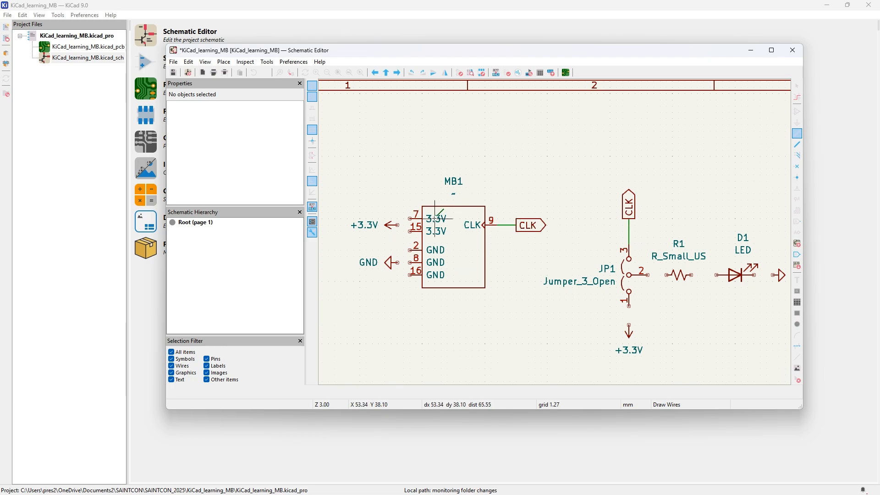
{"action": "left_click", "coordinate": [409, 219]}
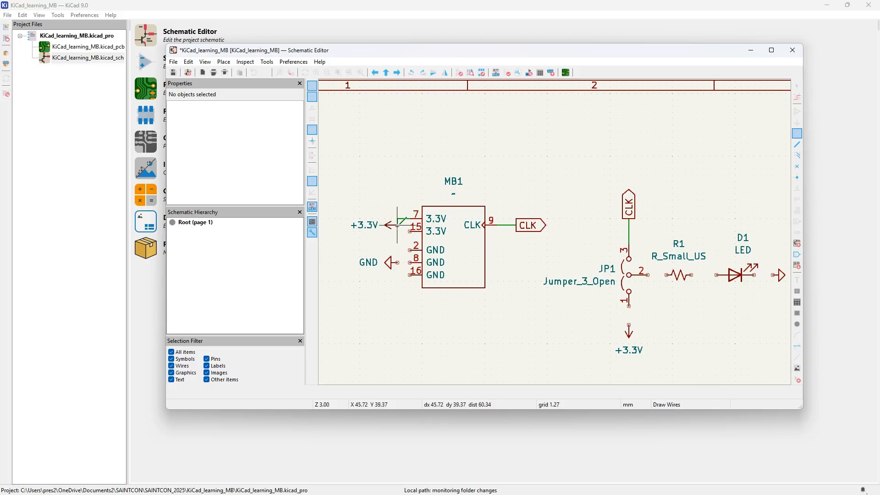
{"action": "left_click", "coordinate": [397, 225]}
{"action": "left_click", "coordinate": [409, 230]}
Wire MB1's GND pins 2, 16 and 8 to the adjacent GND power symbol
{"action": "left_click", "coordinate": [409, 250]}
{"action": "left_click", "coordinate": [397, 262]}
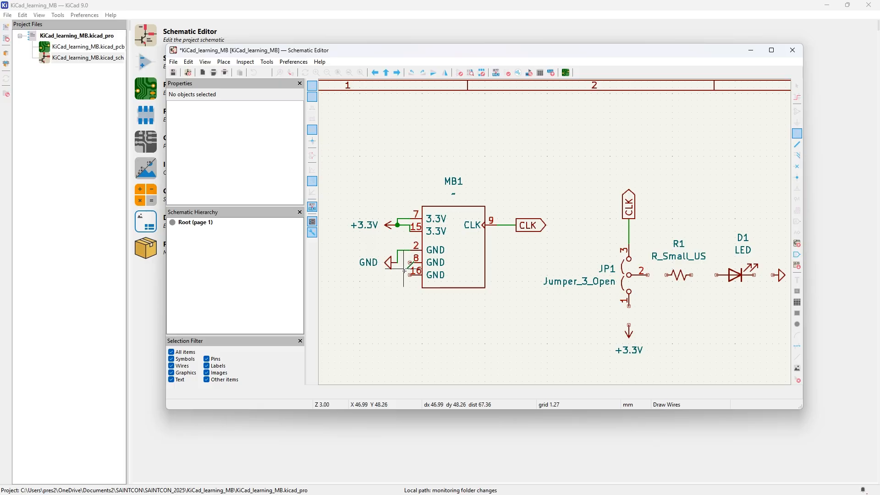
{"action": "left_click", "coordinate": [410, 274]}
{"action": "left_click", "coordinate": [397, 262]}
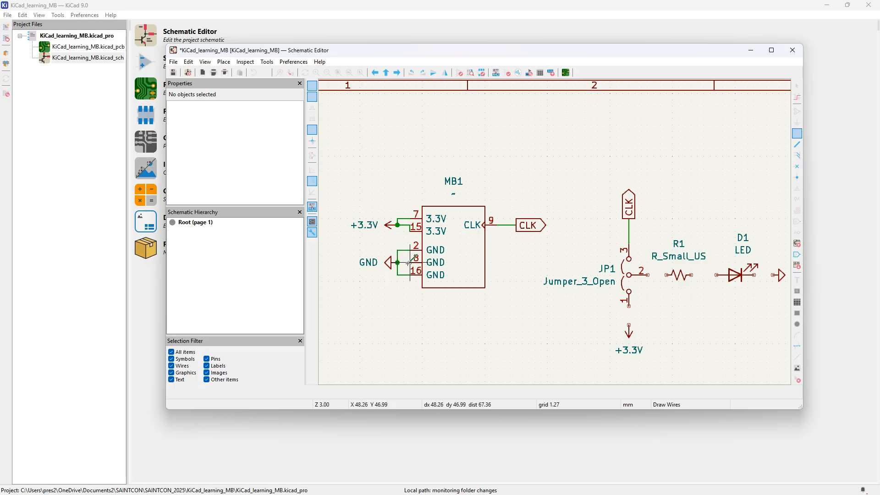
{"action": "left_click", "coordinate": [410, 262]}
{"action": "left_click", "coordinate": [397, 262]}
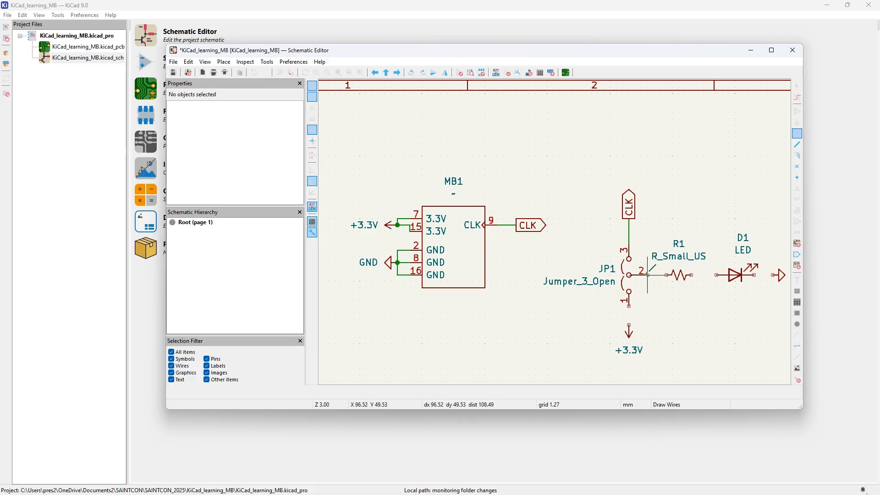
Wire jumper pin 2 through the resistor and LED to GND and pin 1 to +3.3V, and save the schematic
{"action": "left_click", "coordinate": [691, 275]}
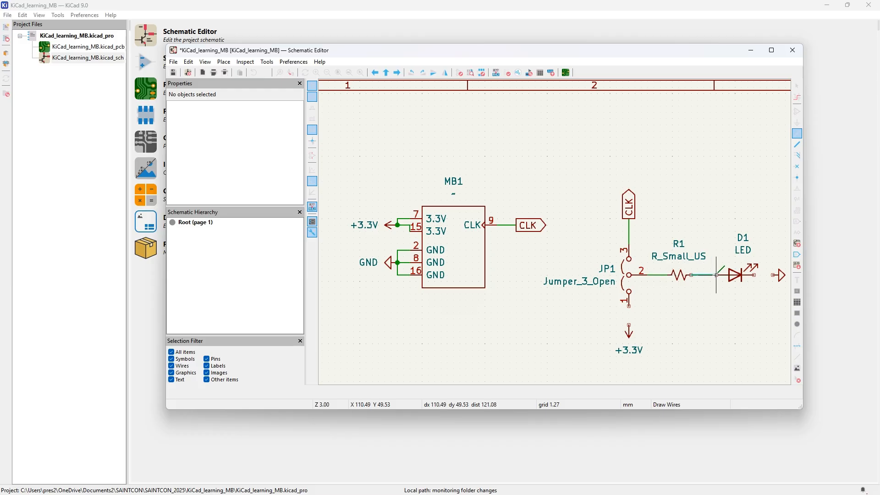
{"action": "left_click", "coordinate": [729, 275]}
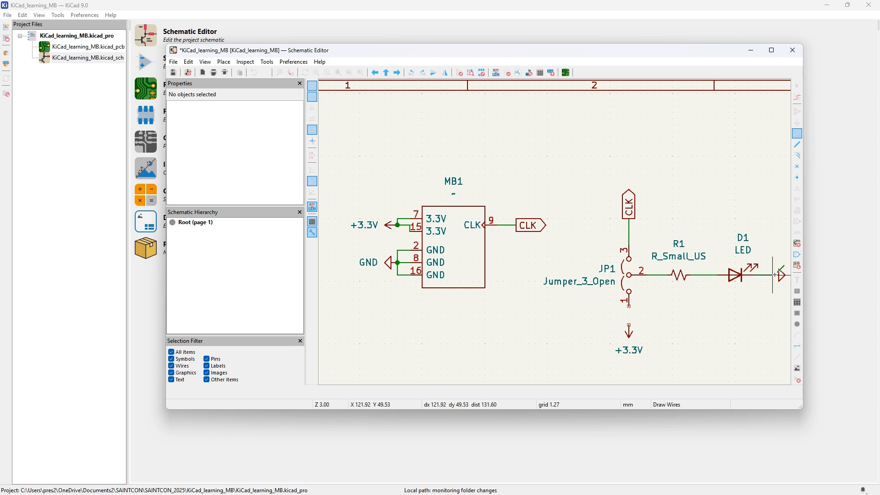
{"action": "left_click", "coordinate": [629, 325]}
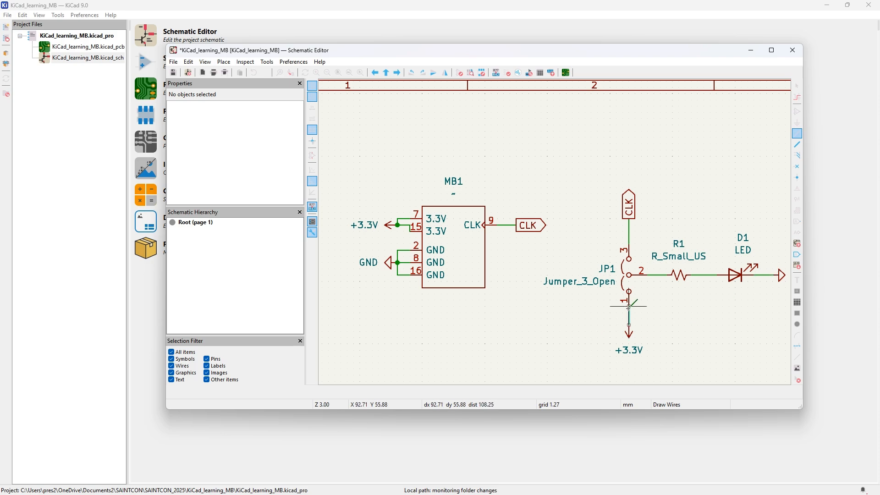
{"action": "left_click", "coordinate": [629, 305]}
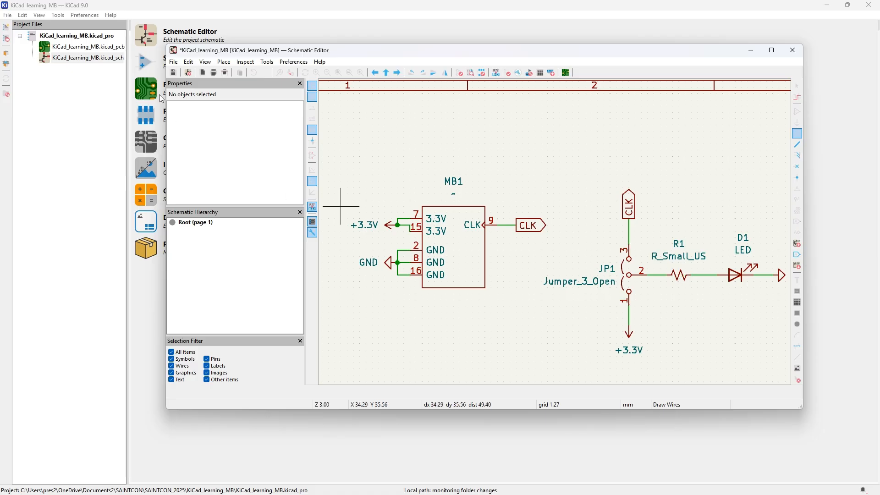
{"action": "left_click", "coordinate": [172, 74]}
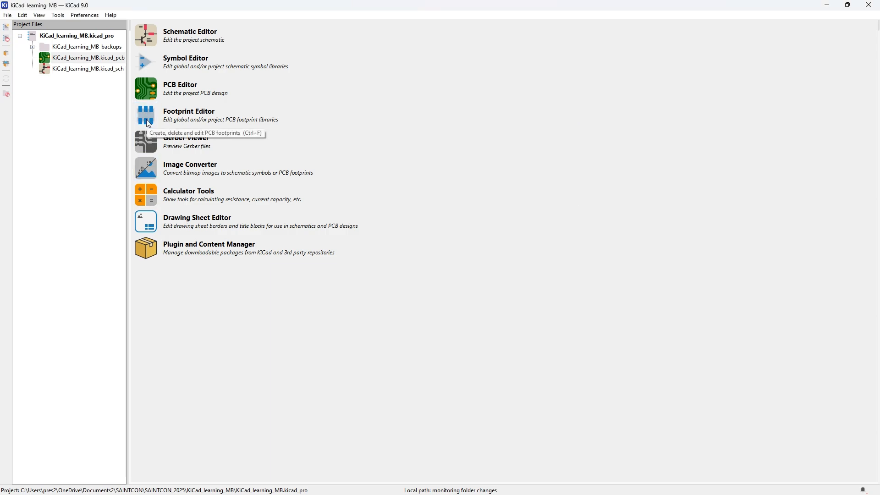
Open the Image Converter and load the barf_dark image from the USB drive as the source
{"action": "left_click", "coordinate": [147, 121]}
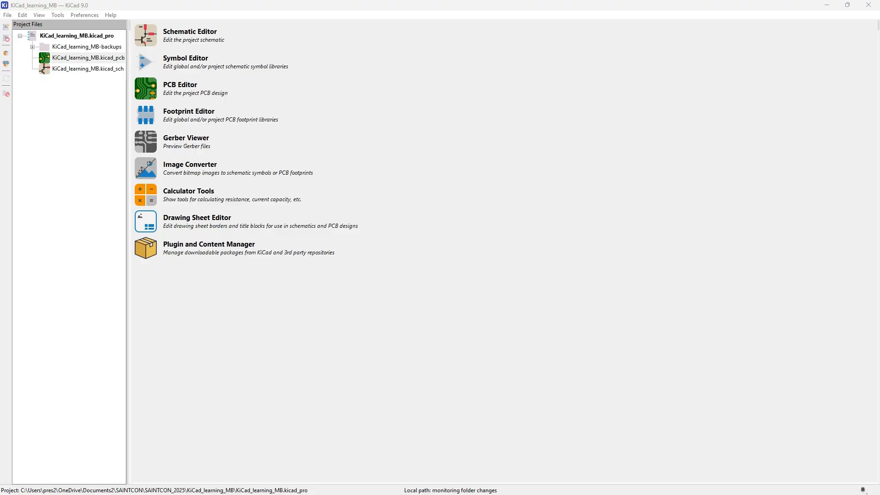
{"action": "left_click_drag", "start_coordinate": [0, 126], "coordinate": [516, 53]}
{"action": "left_click_drag", "start_coordinate": [0, 127], "coordinate": [549, 53]}
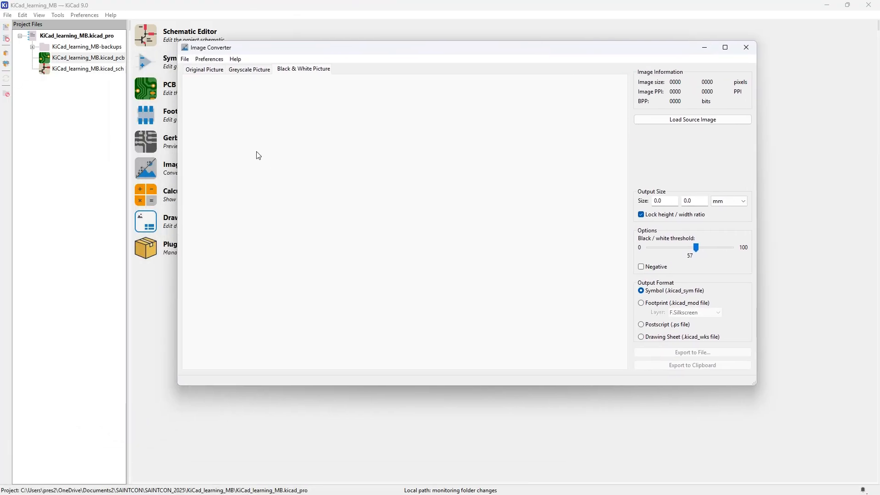
{"action": "left_click", "coordinate": [694, 121]}
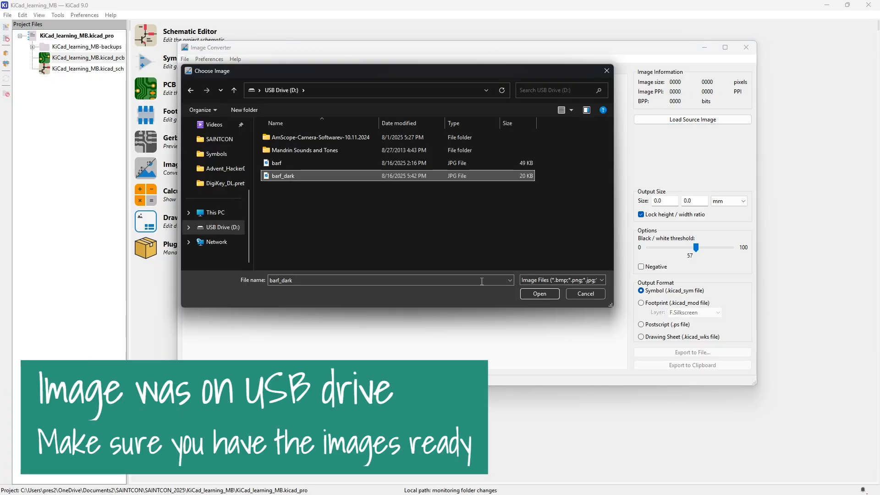
{"action": "left_click", "coordinate": [538, 293]}
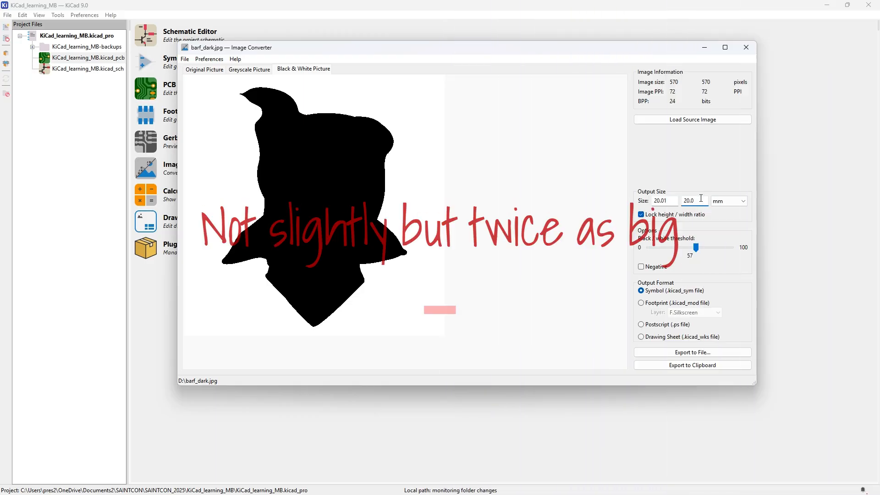
Set the image output size to 20.1 × 20.1 mm with the height/width ratio locked
{"action": "type", "text": "1"}
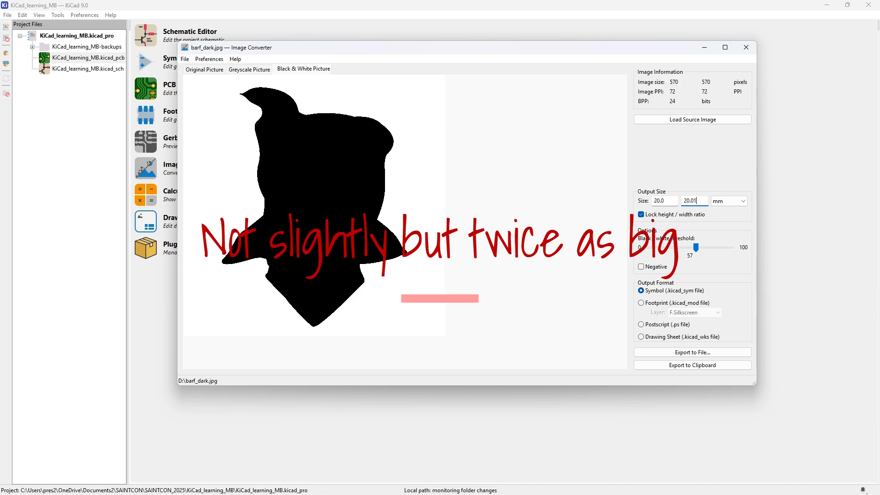
{"action": "left_click", "coordinate": [667, 200]}
{"action": "type", "text": "5"}
{"action": "key", "text": "BackSpace"}
{"action": "key", "text": "BackSpace"}
{"action": "type", "text": "5"}
{"action": "key", "text": "BackSpace"}
{"action": "key", "text": "BackSpace"}
{"action": "type", "text": "1"}
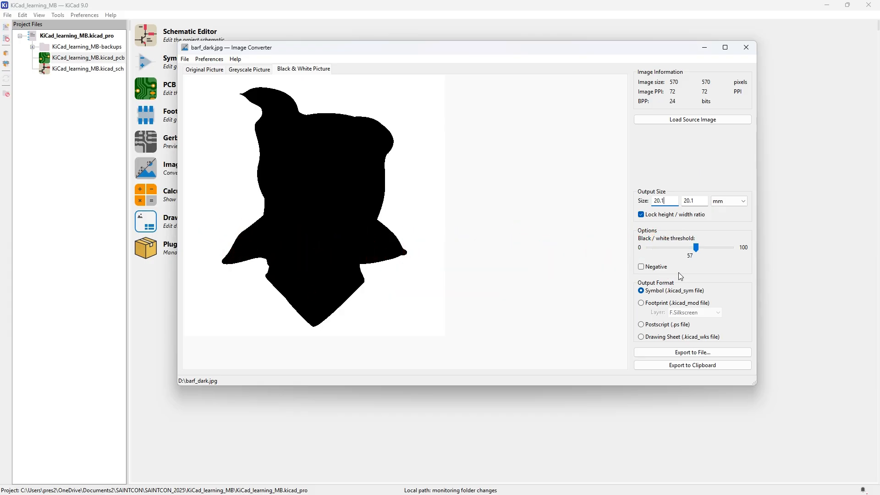
Set the output format to Footprint (.kicad_mod) on the F.Mask layer
{"action": "left_click", "coordinate": [642, 304]}
{"action": "left_click", "coordinate": [684, 312]}
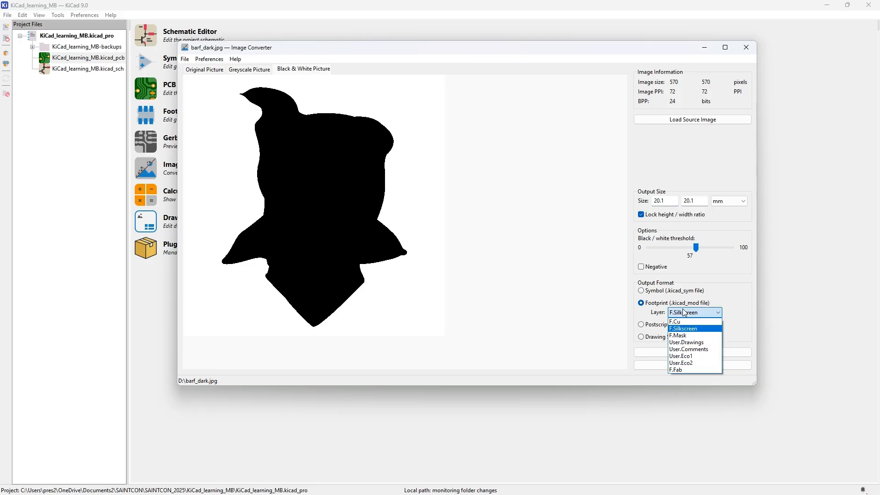
{"action": "left_click", "coordinate": [688, 336]}
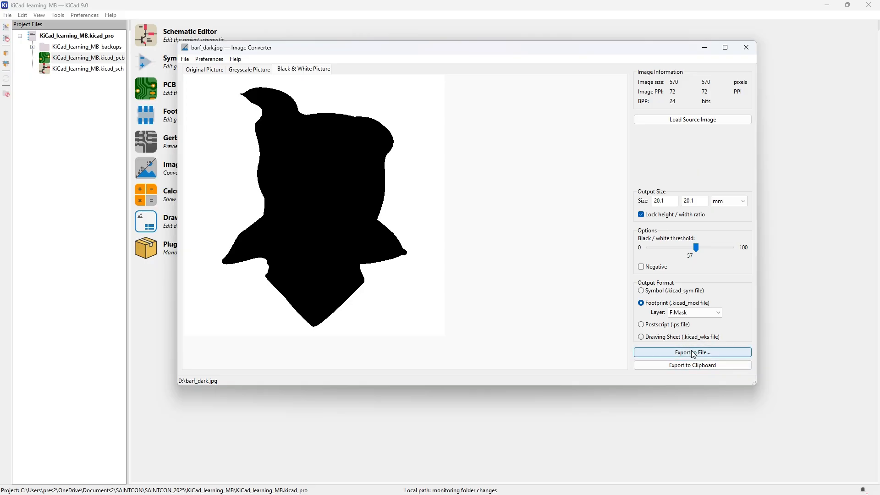
Export the F.Mask footprint as barf_fmaks_dark into the Documents > KiCad > 9.0 > footprints folder
{"action": "left_click", "coordinate": [693, 353]}
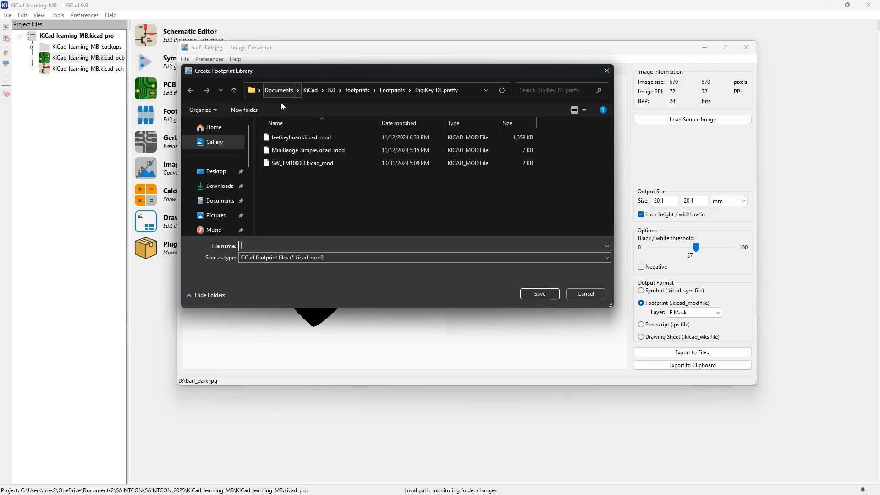
{"action": "left_click", "coordinate": [308, 91]}
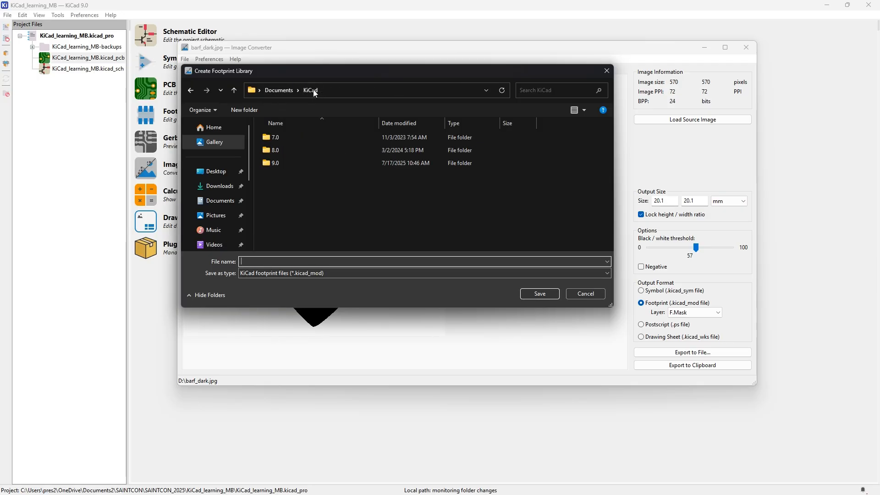
{"action": "double_click", "coordinate": [274, 164]}
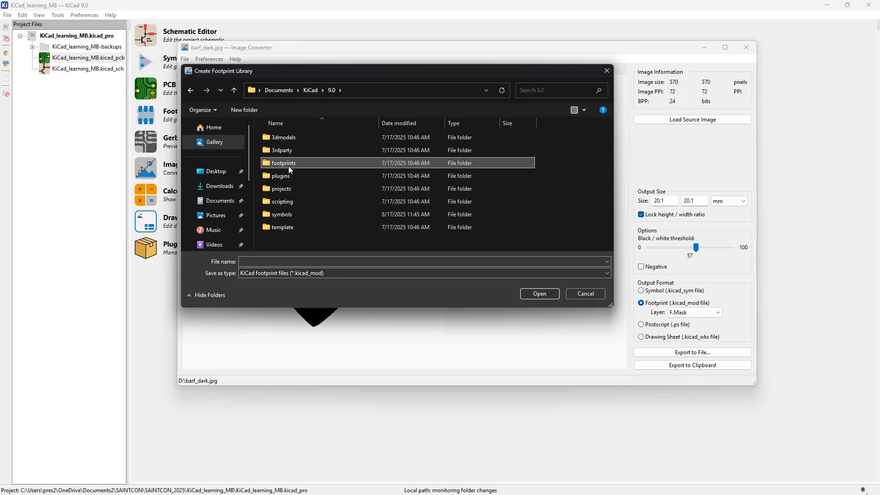
{"action": "double_click", "coordinate": [287, 166]}
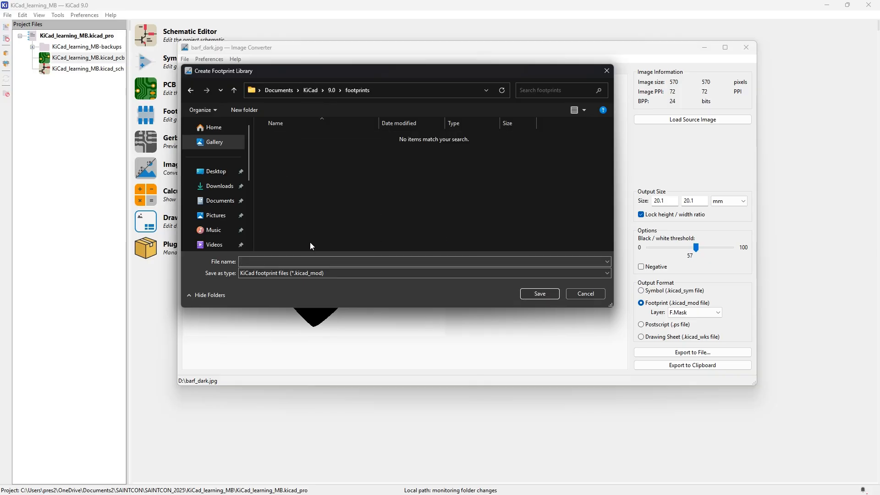
{"action": "left_click", "coordinate": [295, 260]}
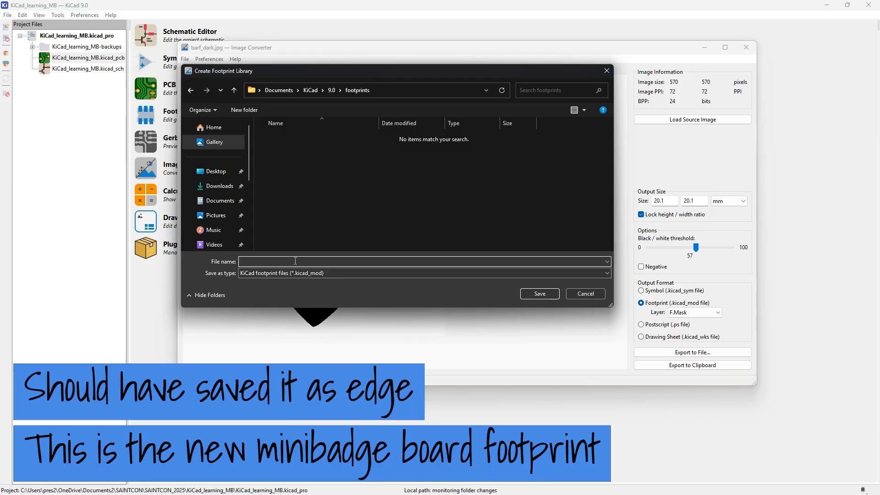
{"action": "type", "text": "barf_fmaks_dark"}
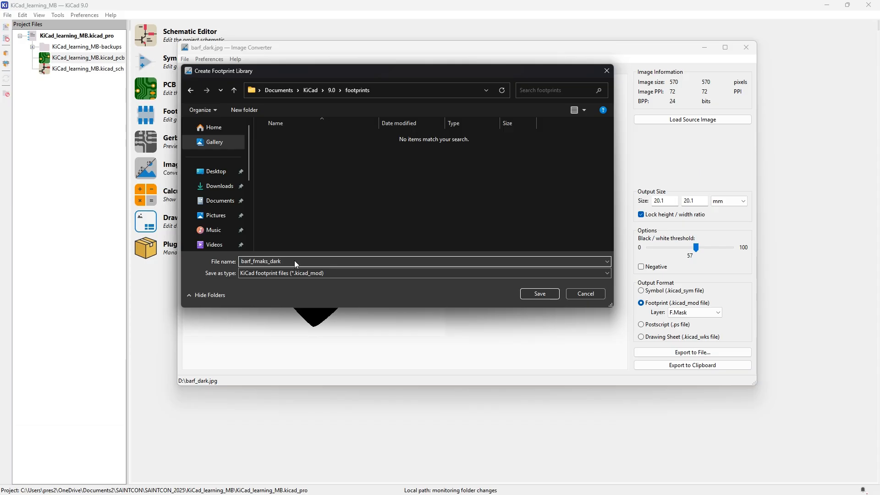
{"action": "left_click", "coordinate": [541, 294]}
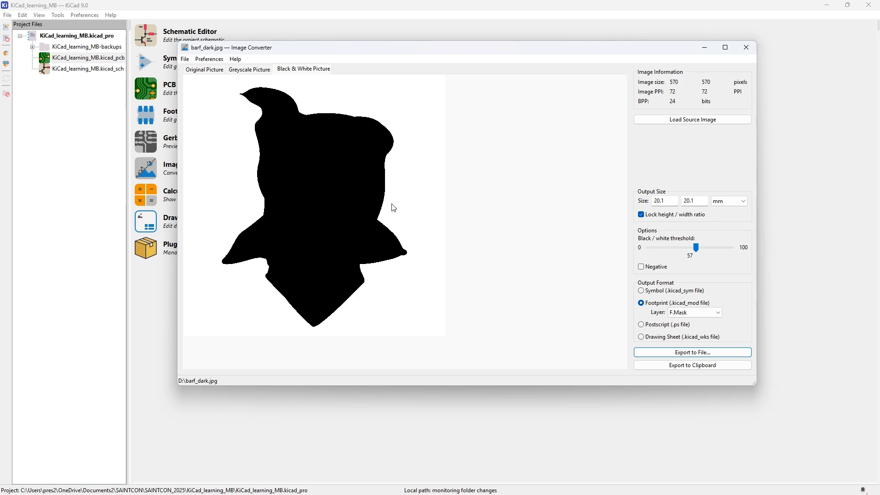
Load the barf image from the USB drive as the source and set its footprint layer to F.Silkscreen
{"action": "left_click", "coordinate": [680, 120]}
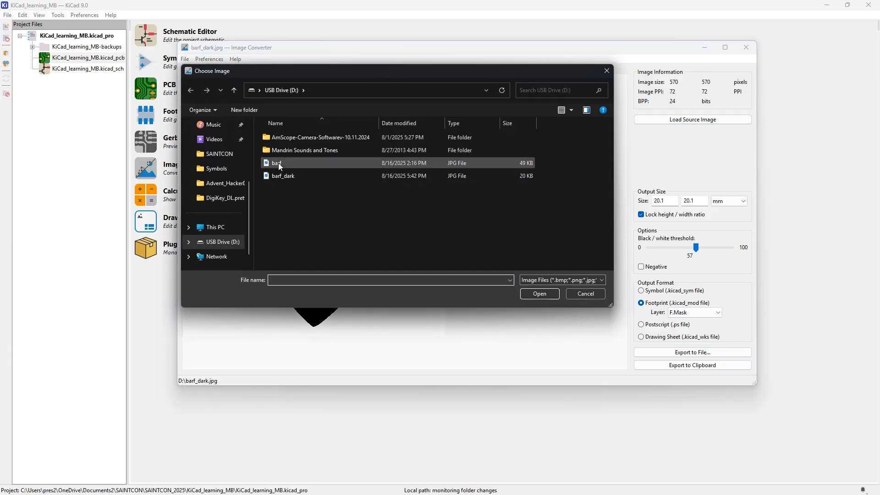
{"action": "double_click", "coordinate": [278, 164]}
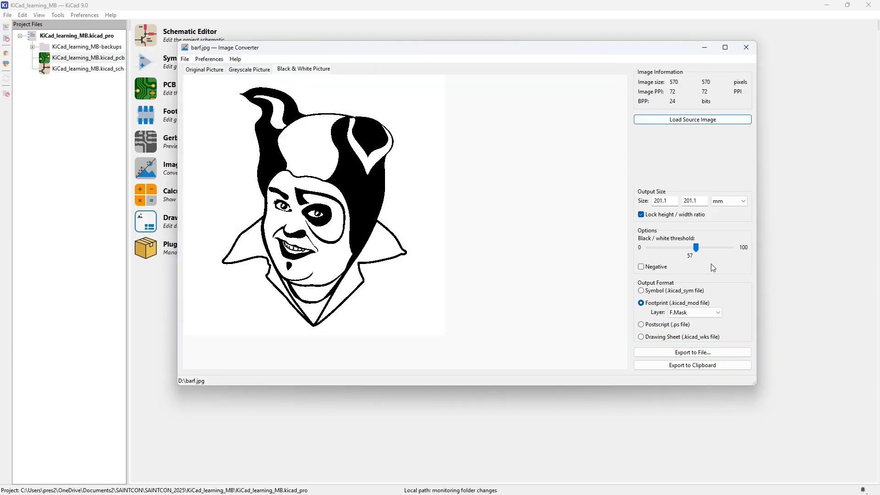
{"action": "left_click", "coordinate": [690, 313]}
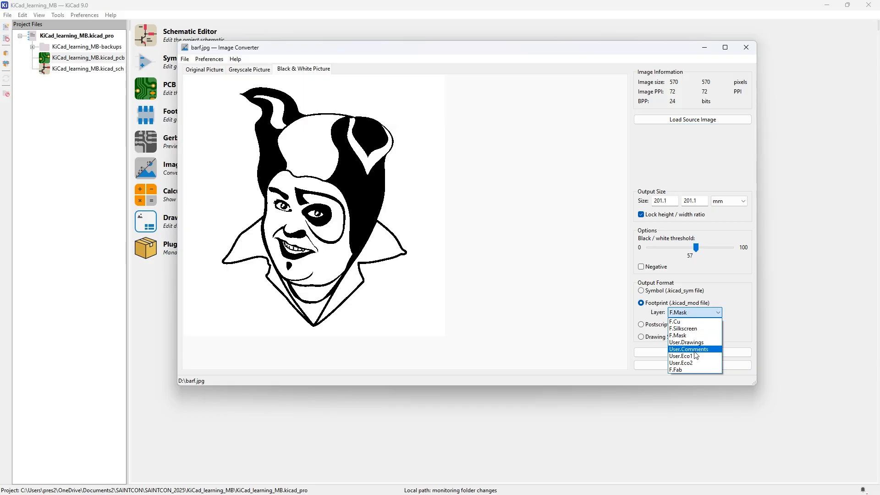
{"action": "left_click", "coordinate": [693, 329]}
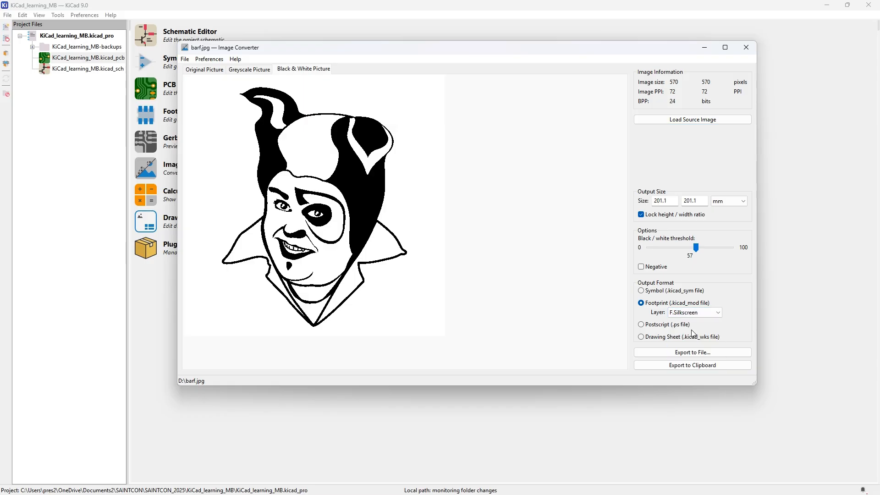
Set the barf image's output size to 40 × 40 mm with the height/width ratio locked
{"action": "left_click", "coordinate": [687, 353]}
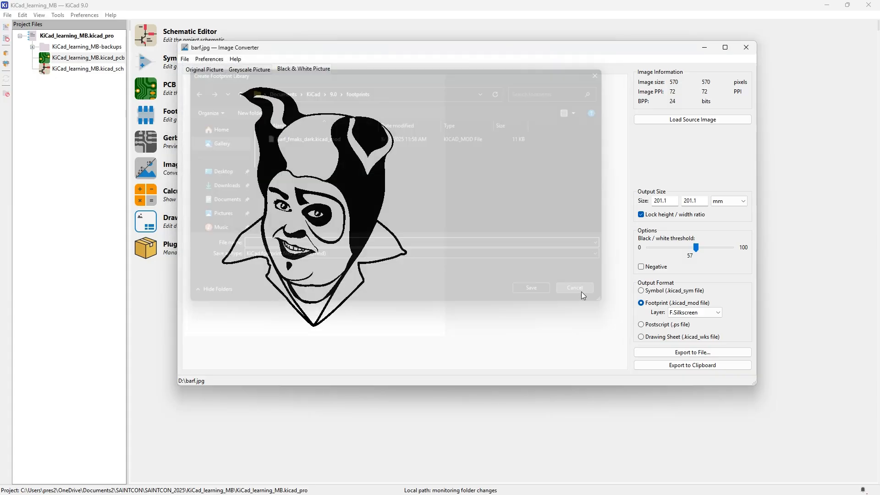
{"action": "left_click", "coordinate": [581, 294]}
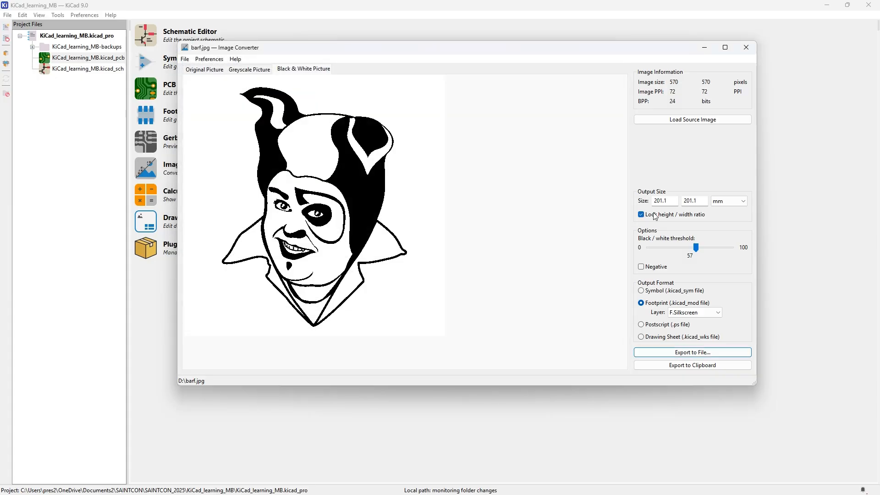
{"action": "left_click", "coordinate": [676, 200]}
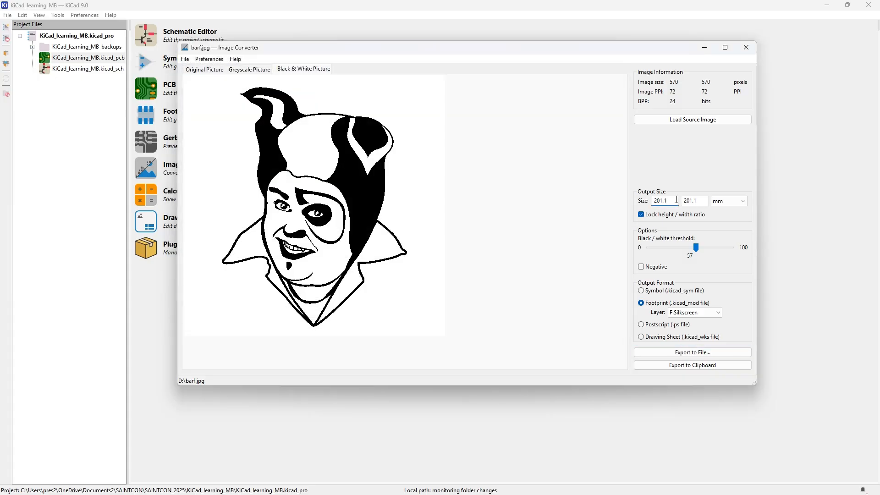
{"action": "key", "text": "BackSpace"}
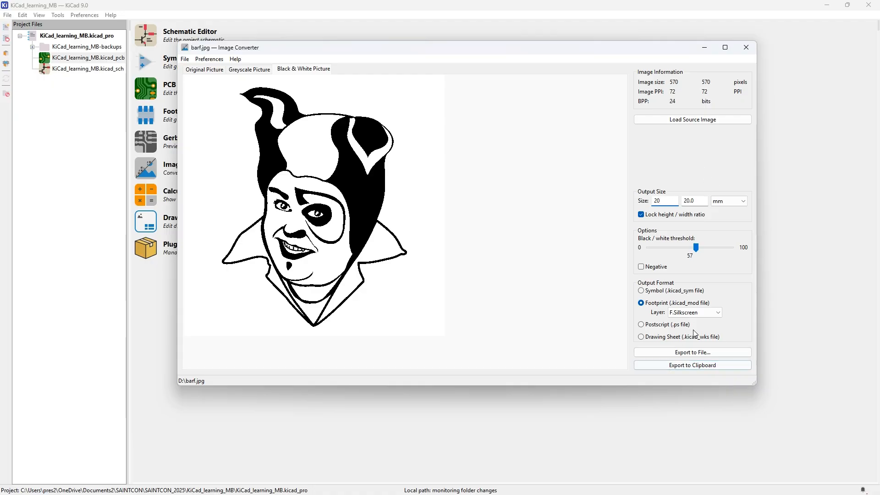
{"action": "left_click", "coordinate": [672, 365]}
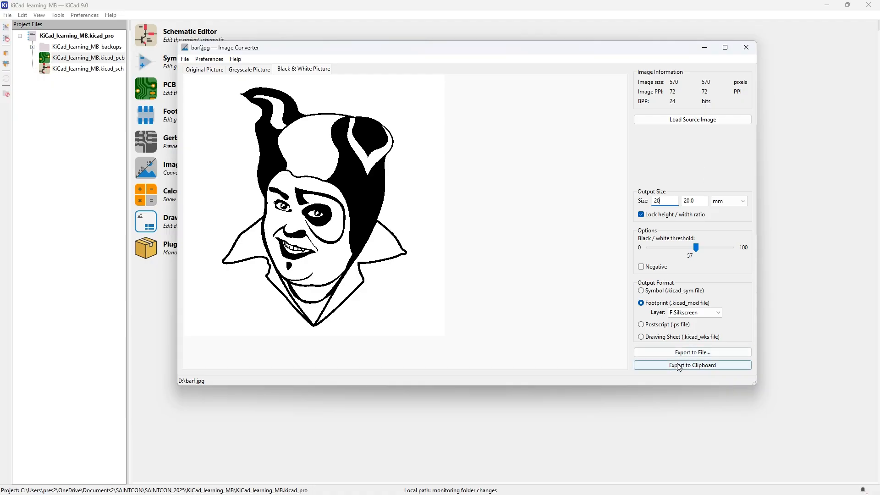
{"action": "double_click", "coordinate": [658, 201]}
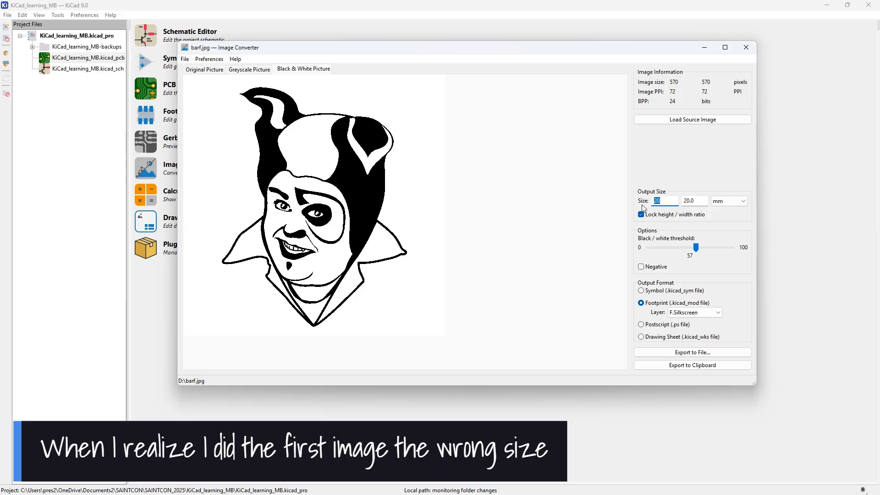
{"action": "type", "text": "40"}
Export the barf image as a footprint file named barf_fmask in the KiCad 9.0 footprints folder
{"action": "left_click", "coordinate": [684, 352]}
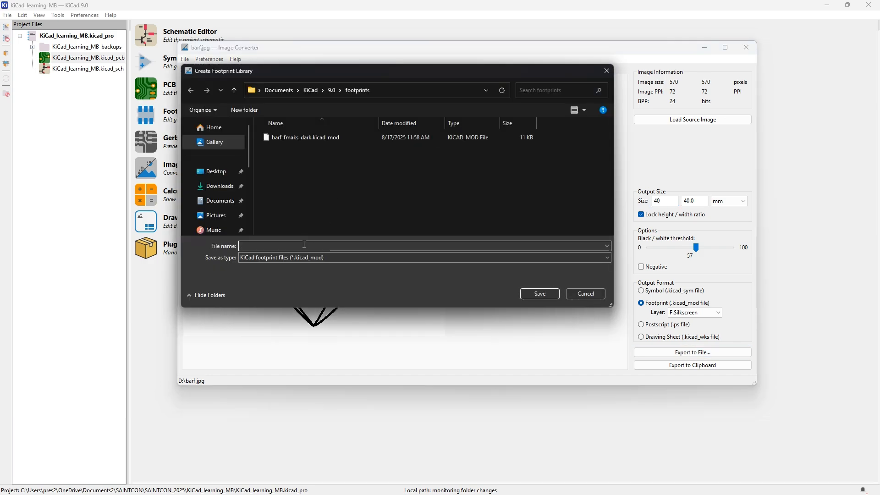
{"action": "type", "text": "barf"}
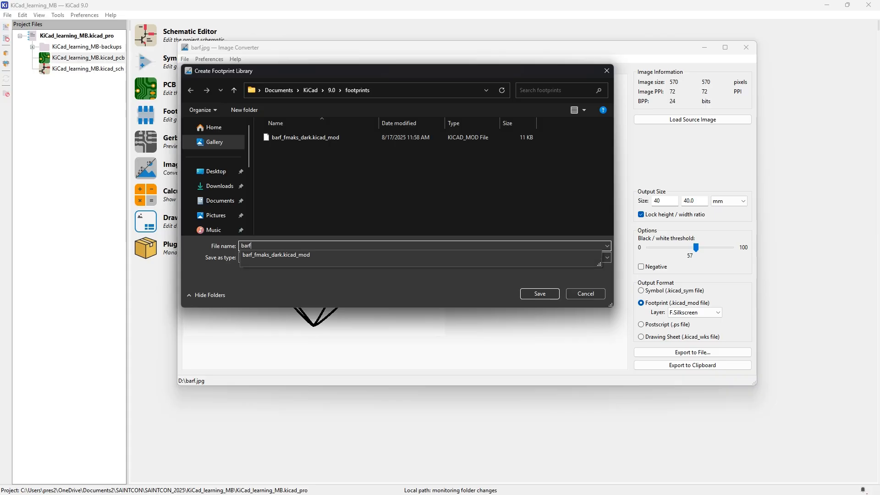
{"action": "type", "text": "_fmask"}
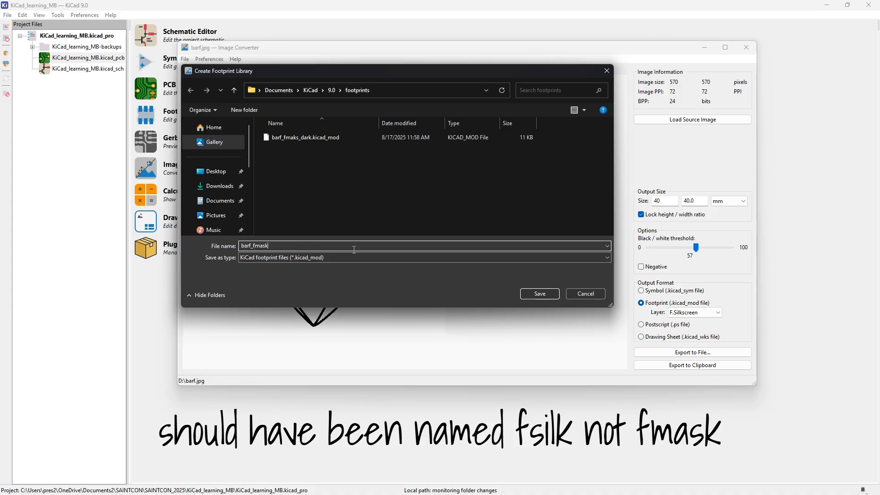
{"action": "left_click", "coordinate": [541, 293]}
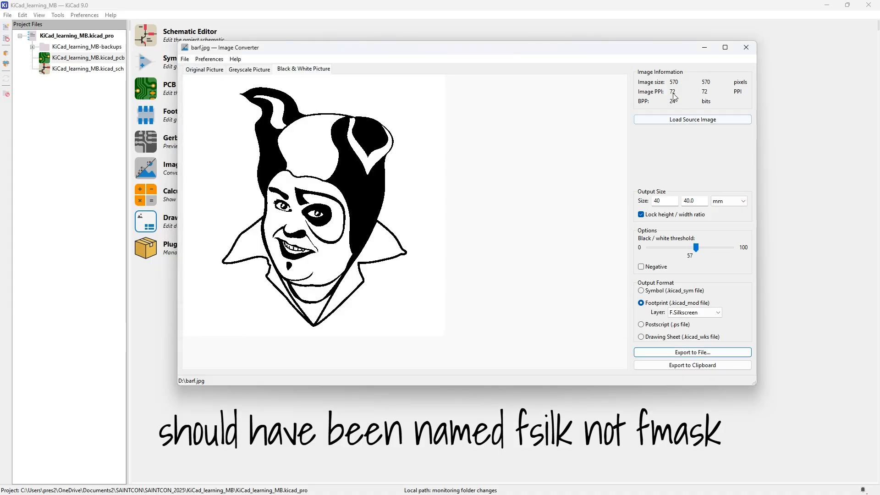
Load the barf_dark image again from the USB drive and set its output size to 40.1 × 40.1 mm
{"action": "left_click", "coordinate": [692, 120]}
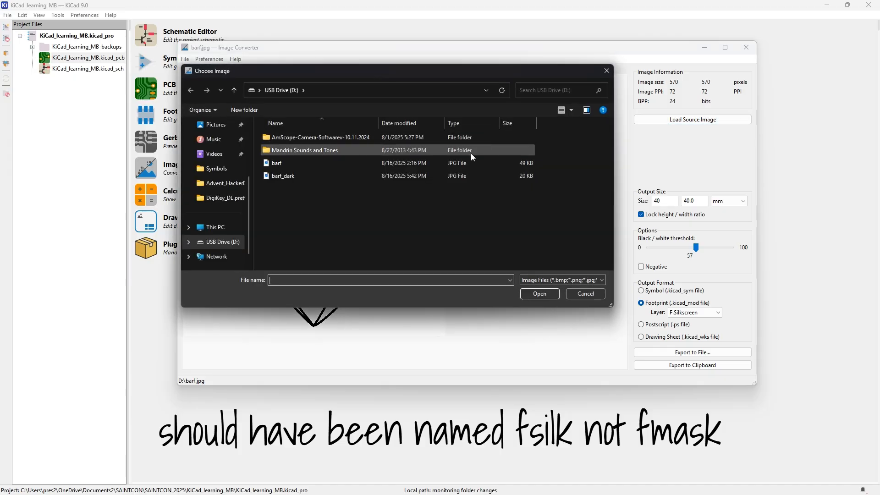
{"action": "double_click", "coordinate": [403, 181]}
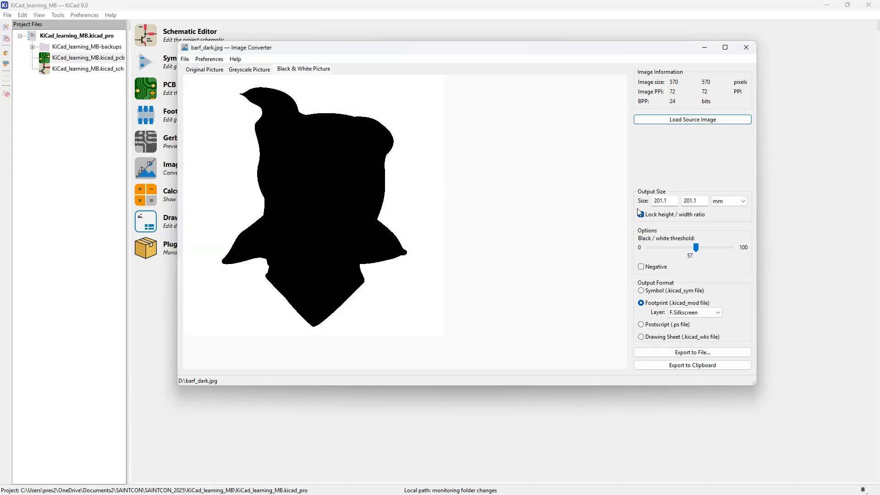
{"action": "left_click", "coordinate": [672, 198]}
{"action": "key", "text": "BackSpace"}
{"action": "key", "text": "BackSpace"}
{"action": "key", "text": "BackSpace"}
{"action": "type", "text": "40"}
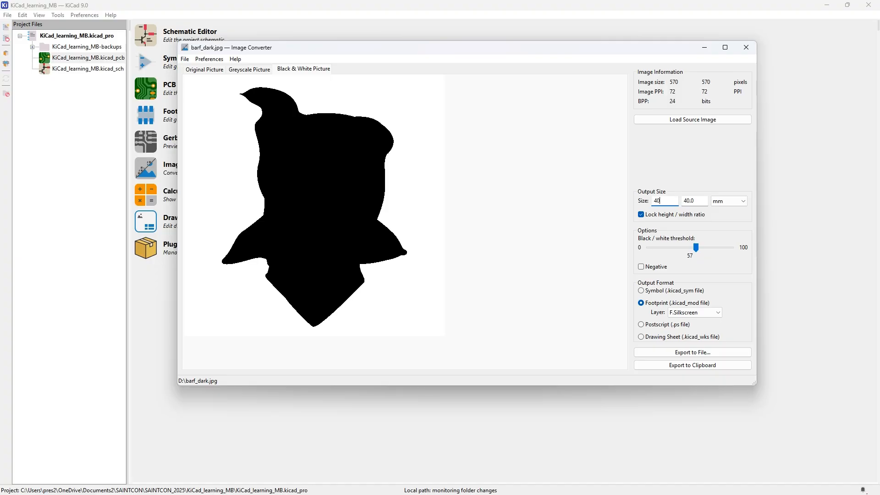
{"action": "type", "text": ".1"}
Export the barf_dark image on the F.Mask layer, replacing barf_fmaks_dark.kicad_mod, and close the Image Converter
{"action": "left_click", "coordinate": [700, 314]}
{"action": "left_click", "coordinate": [692, 336]}
{"action": "left_click", "coordinate": [692, 353]}
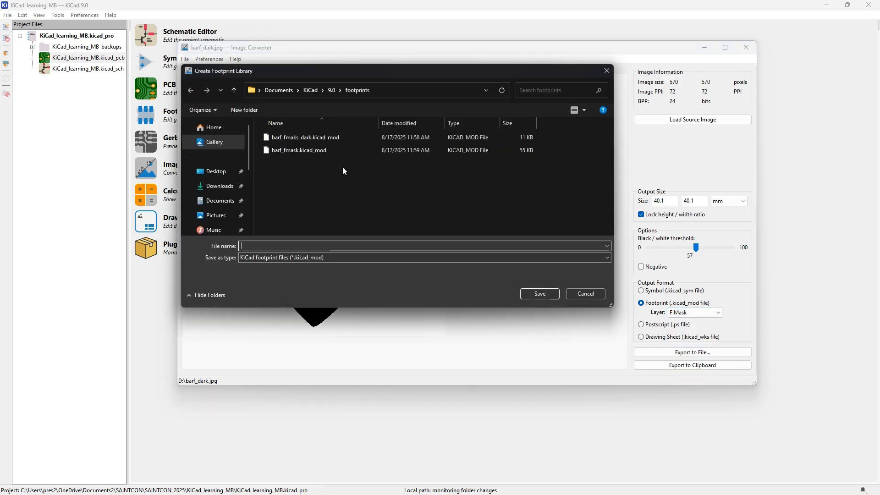
{"action": "double_click", "coordinate": [332, 135]}
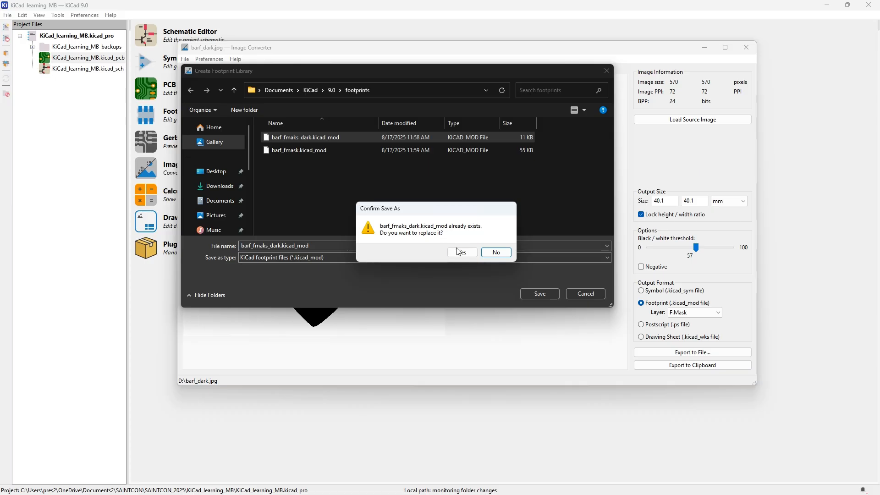
{"action": "left_click", "coordinate": [459, 252]}
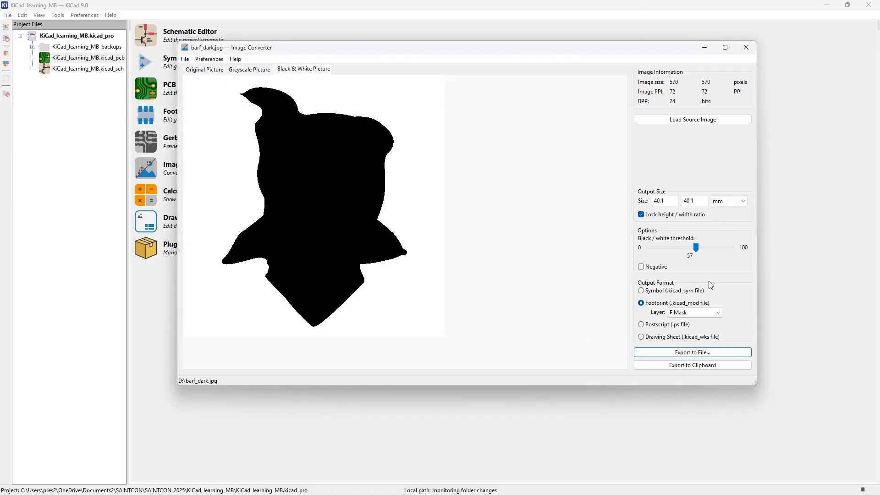
{"action": "left_click", "coordinate": [753, 47]}
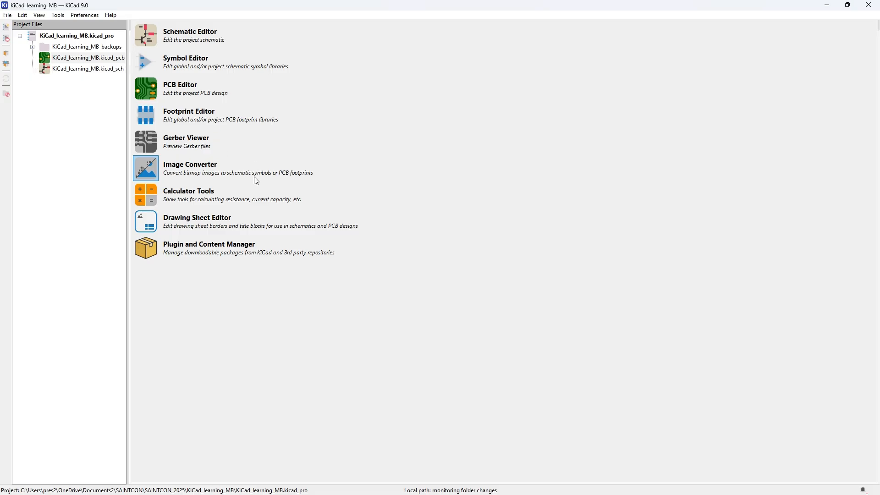
Open the Footprint Editor and search its libraries for barf
{"action": "left_click", "coordinate": [150, 113]}
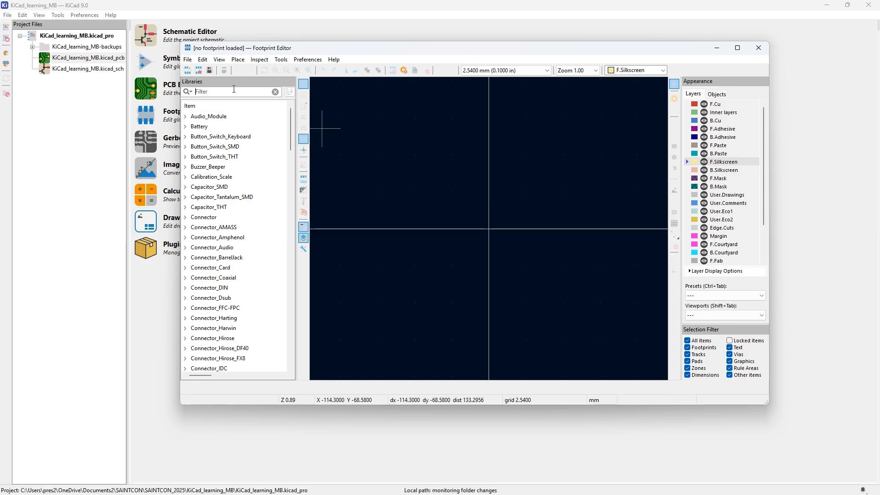
{"action": "type", "text": "barf"}
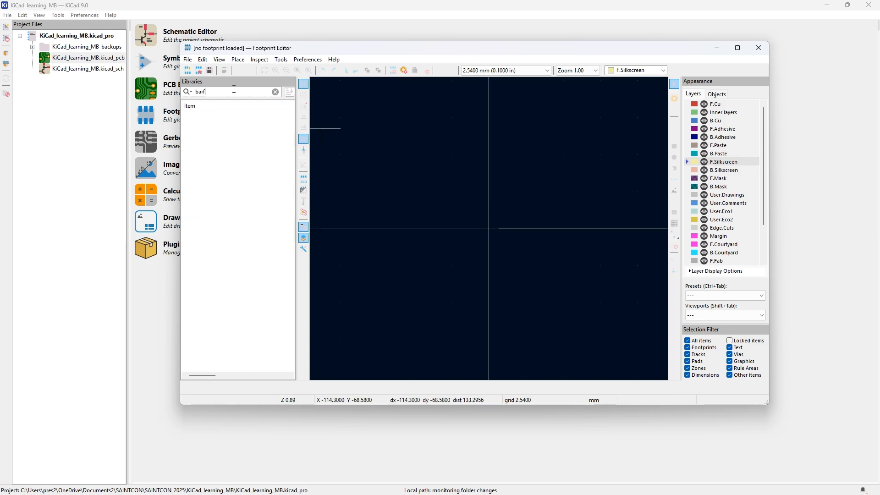
{"action": "key", "text": "BackSpace"}
{"action": "key", "text": "BackSpace"}
{"action": "key", "text": "BackSpace"}
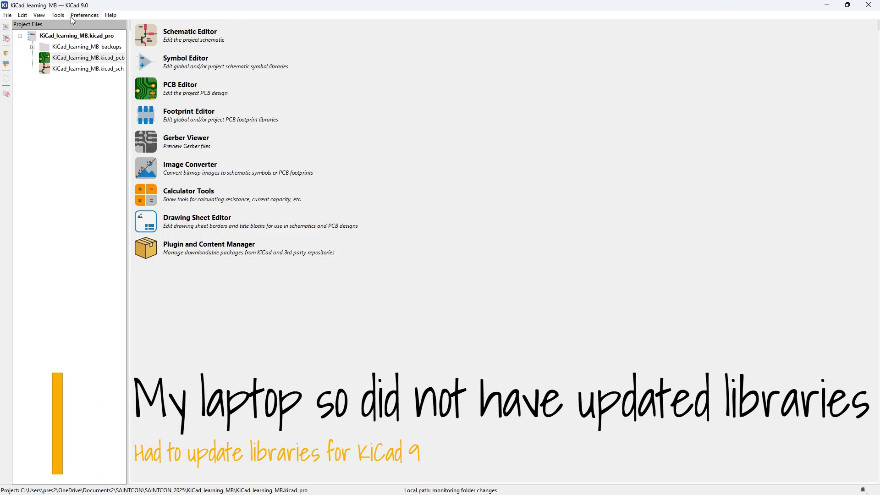
Open the footprint library manager from the project window and go through the global libraries list
{"action": "left_click", "coordinate": [56, 17]}
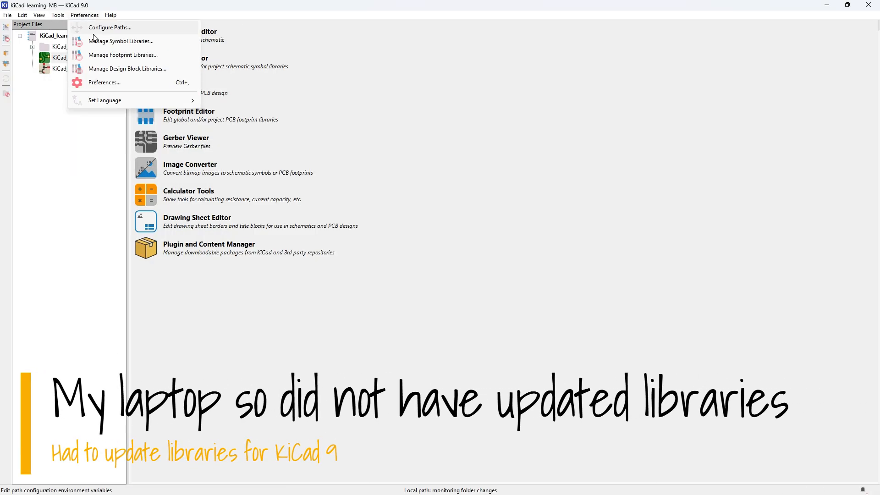
{"action": "left_click", "coordinate": [117, 56]}
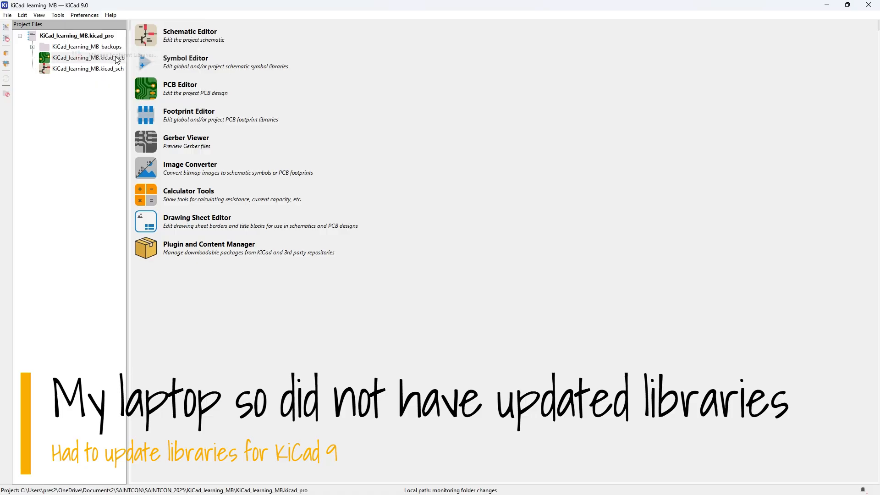
{"action": "scroll", "coordinate": [186, 178], "scroll_direction": "down", "scroll_amount": 20}
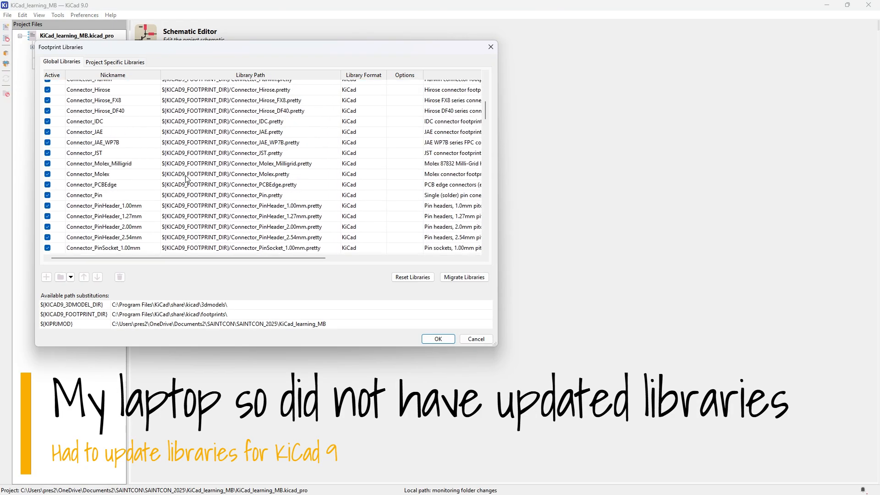
{"action": "scroll", "coordinate": [186, 179], "scroll_direction": "down", "scroll_amount": 20}
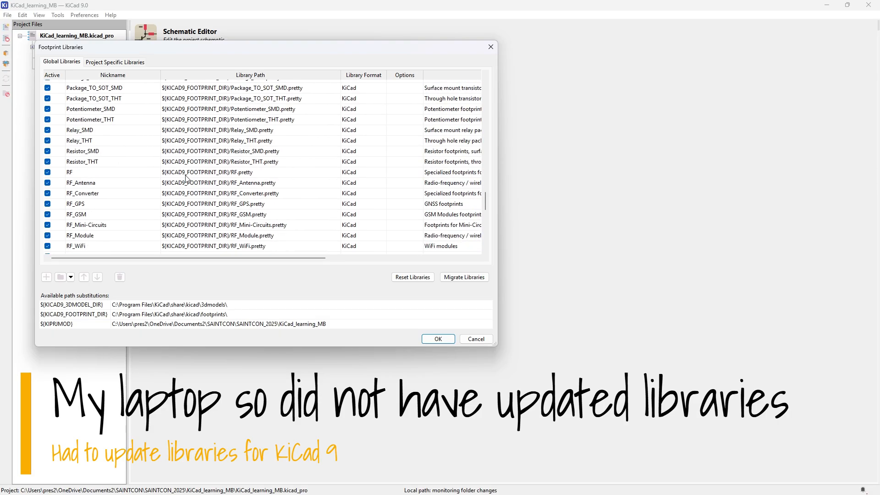
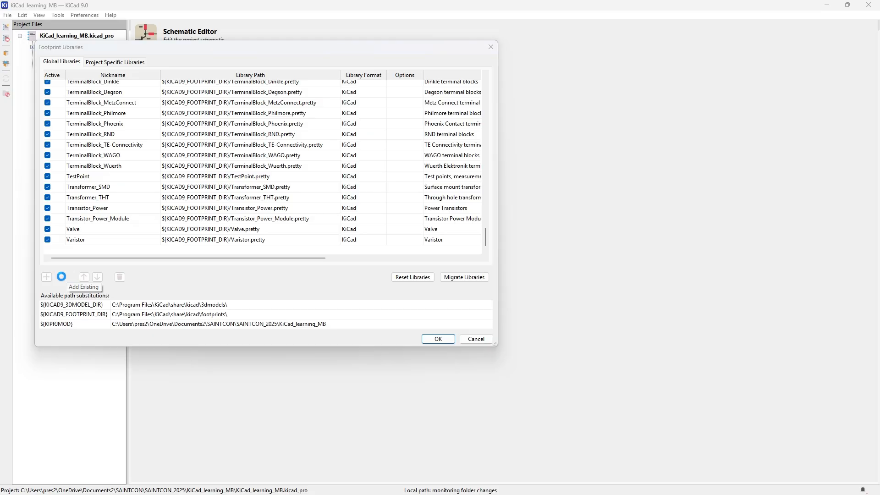
Add the footprints folder from Documents\KiCad\9.0 as an existing library in the global footprint library table
{"action": "left_click", "coordinate": [62, 276]}
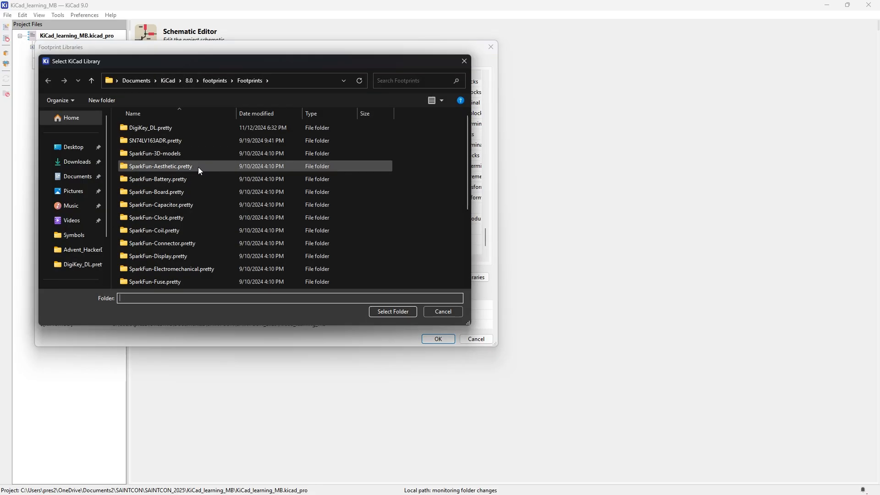
{"action": "scroll", "coordinate": [201, 177], "scroll_direction": "down", "scroll_amount": 3}
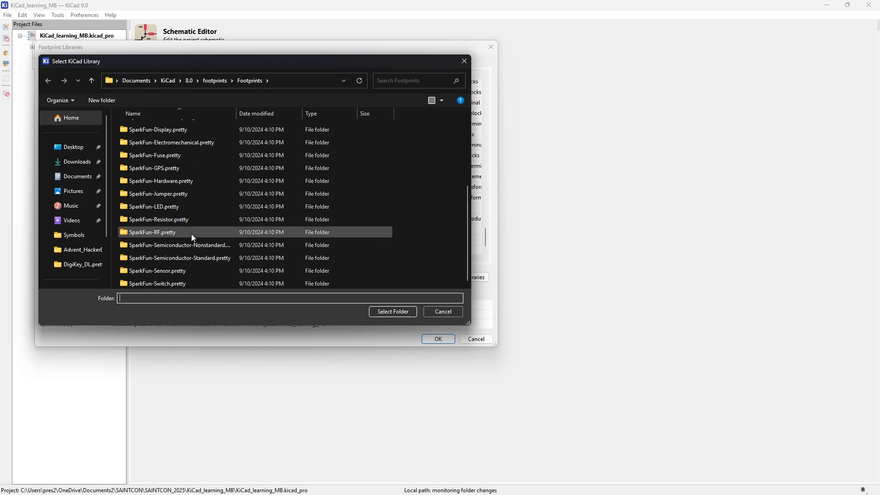
{"action": "scroll", "coordinate": [191, 234], "scroll_direction": "up", "scroll_amount": 3}
{"action": "left_click", "coordinate": [206, 81]}
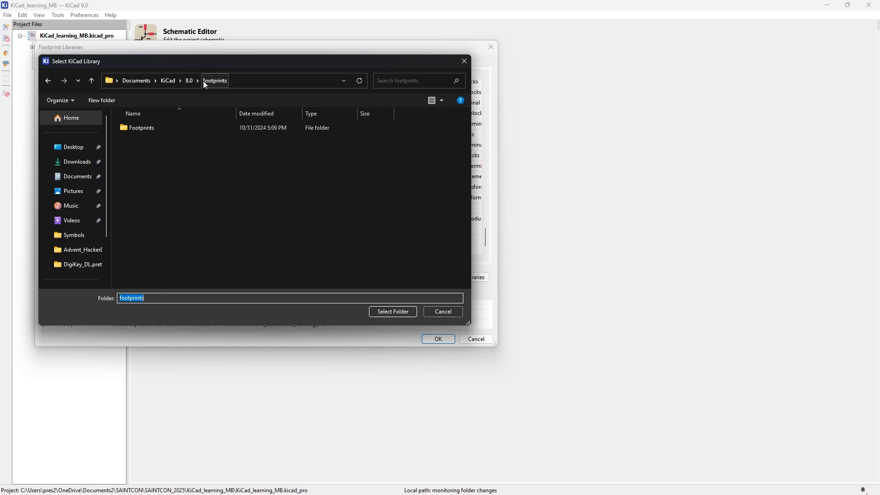
{"action": "left_click", "coordinate": [175, 81]}
{"action": "left_click", "coordinate": [134, 153]}
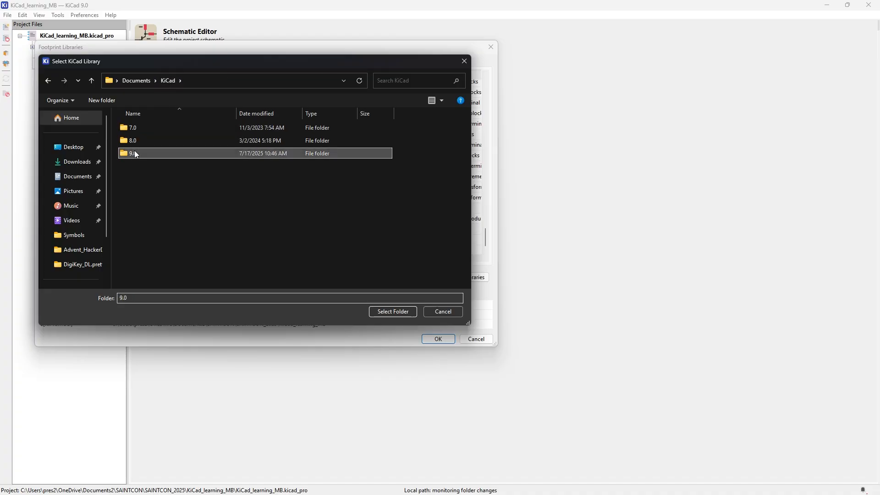
{"action": "double_click", "coordinate": [134, 153]}
{"action": "double_click", "coordinate": [154, 152]}
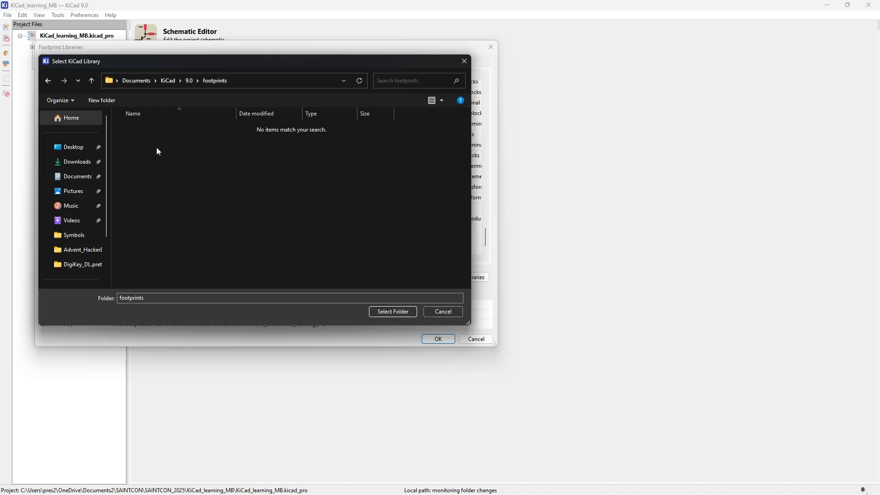
{"action": "left_click", "coordinate": [406, 310]}
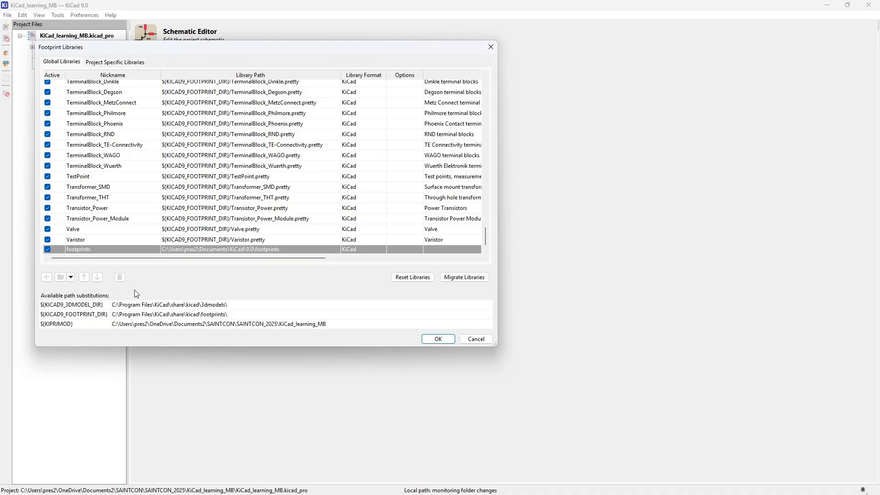
Add all library folders inside Documents\KiCad\8.0\footprints\Footprints to the global footprint libraries
{"action": "left_click", "coordinate": [62, 277]}
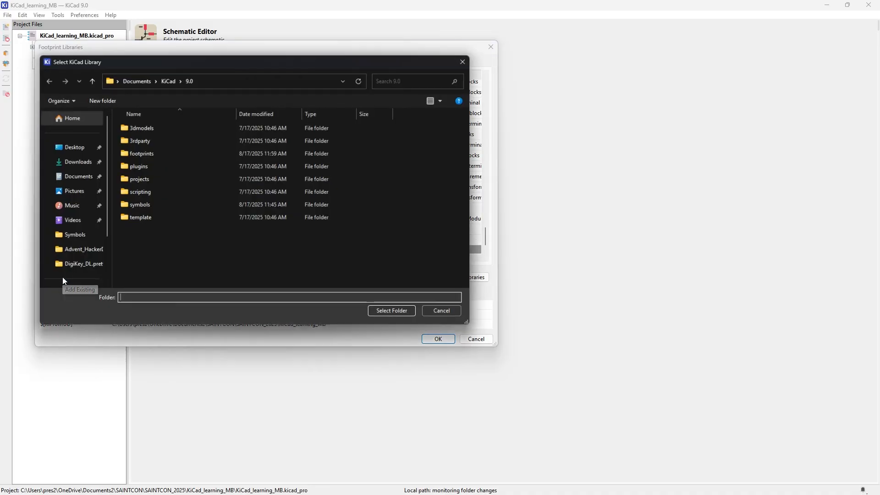
{"action": "left_click", "coordinate": [167, 81]}
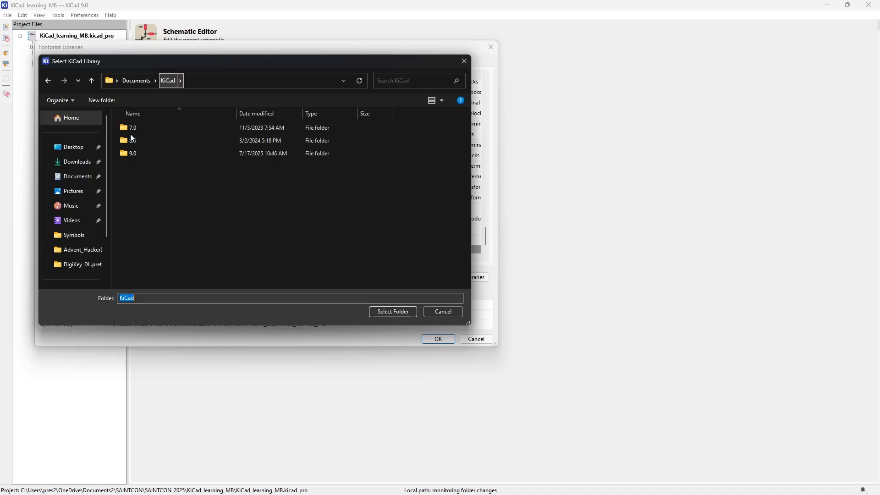
{"action": "double_click", "coordinate": [129, 141]}
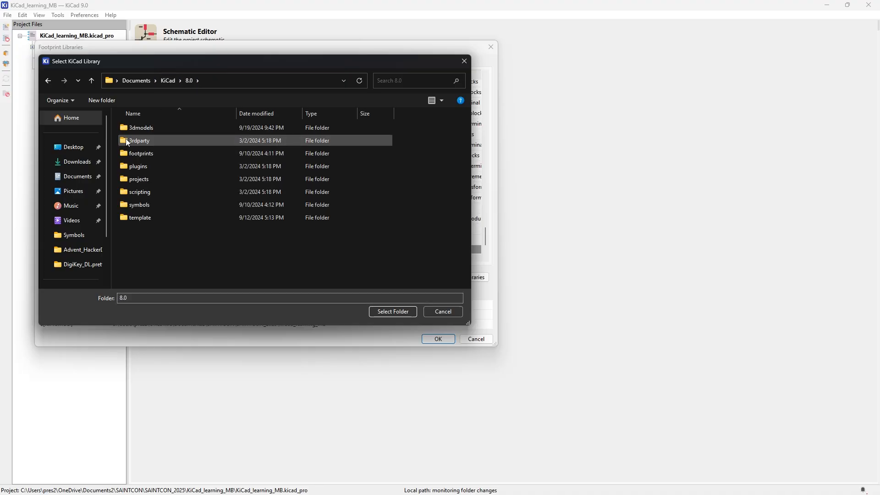
{"action": "double_click", "coordinate": [158, 155]}
{"action": "double_click", "coordinate": [164, 126]}
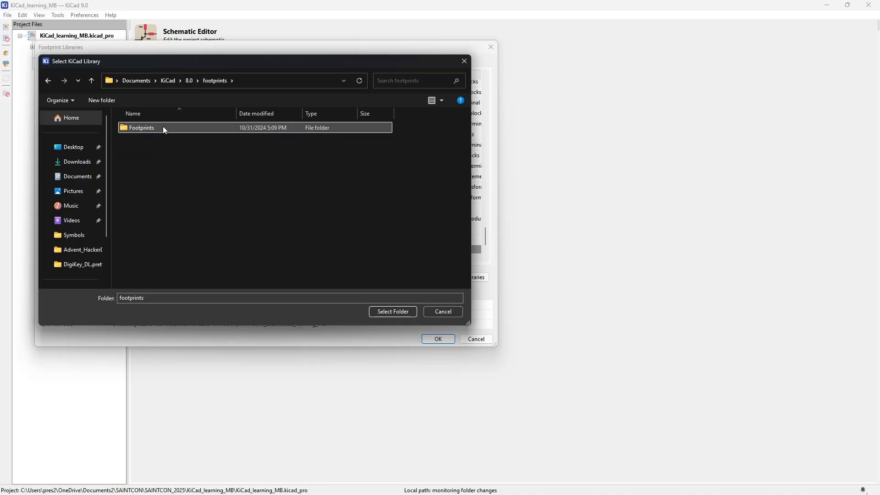
{"action": "left_click", "coordinate": [290, 129]}
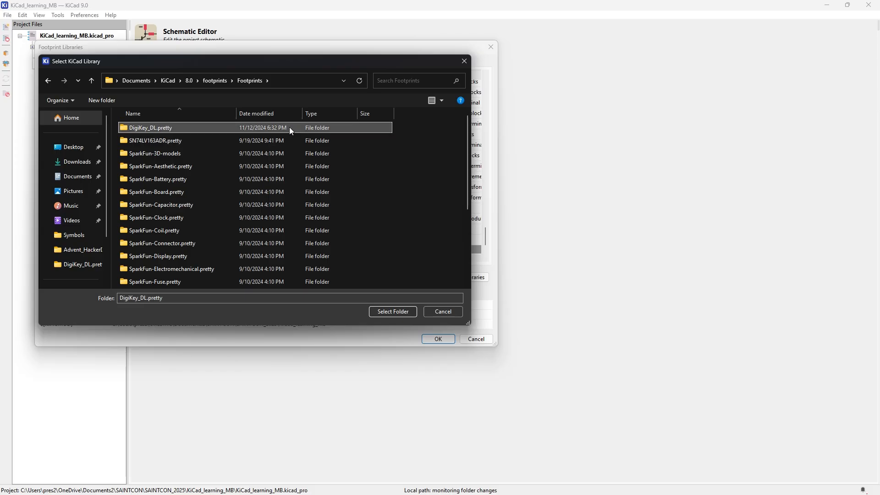
{"action": "key", "text": "ctrl+a"}
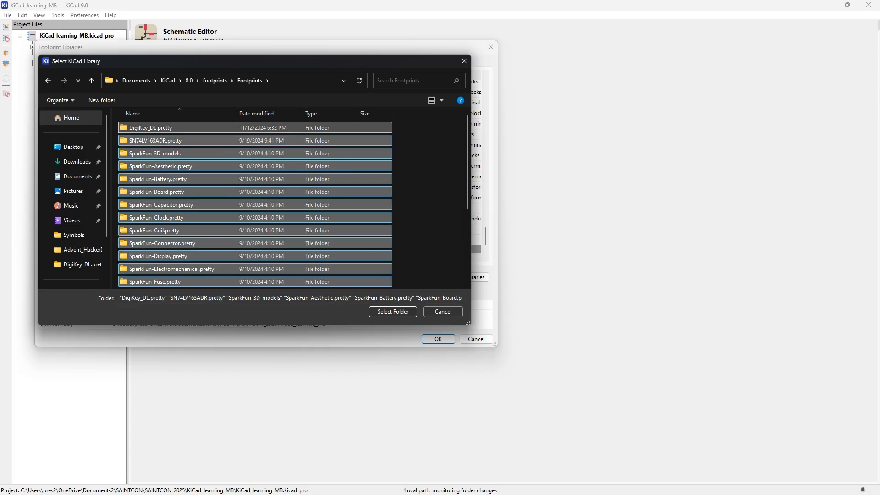
{"action": "left_click", "coordinate": [392, 312]}
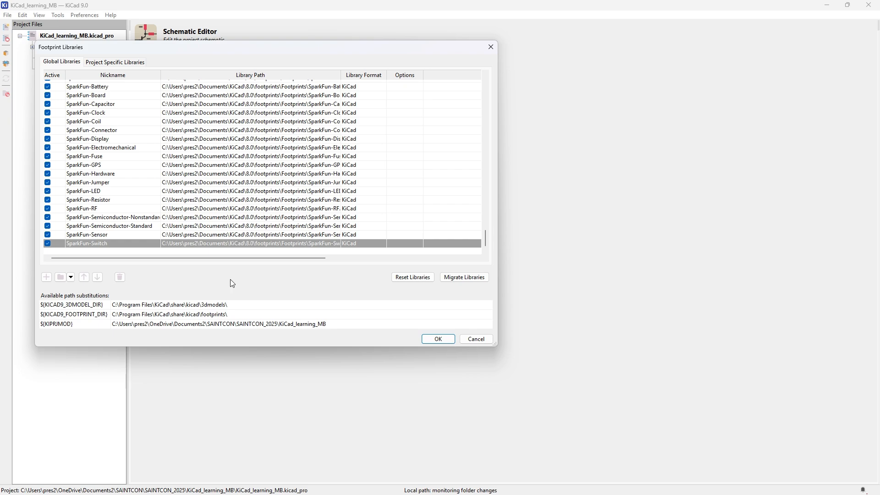
Check the footprints folder under Documents\KiCad\7.0 for further footprint libraries
{"action": "left_click", "coordinate": [71, 278]}
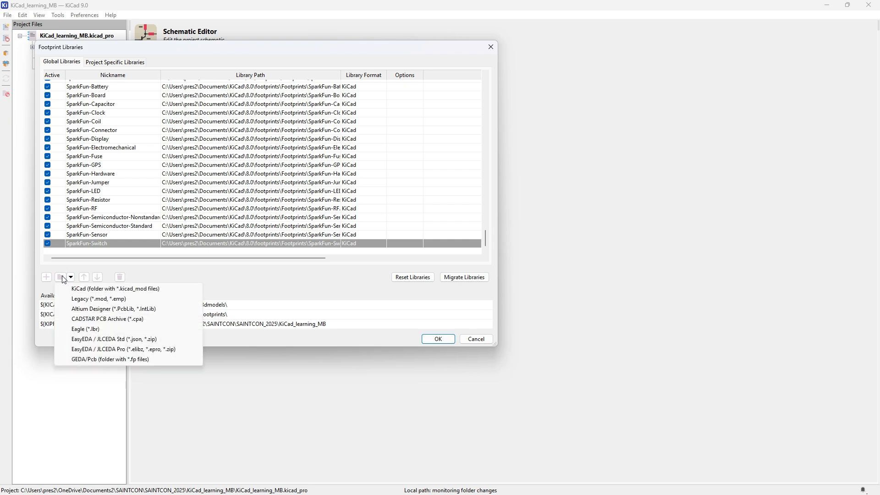
{"action": "left_click", "coordinate": [63, 279]}
{"action": "left_click", "coordinate": [62, 277]}
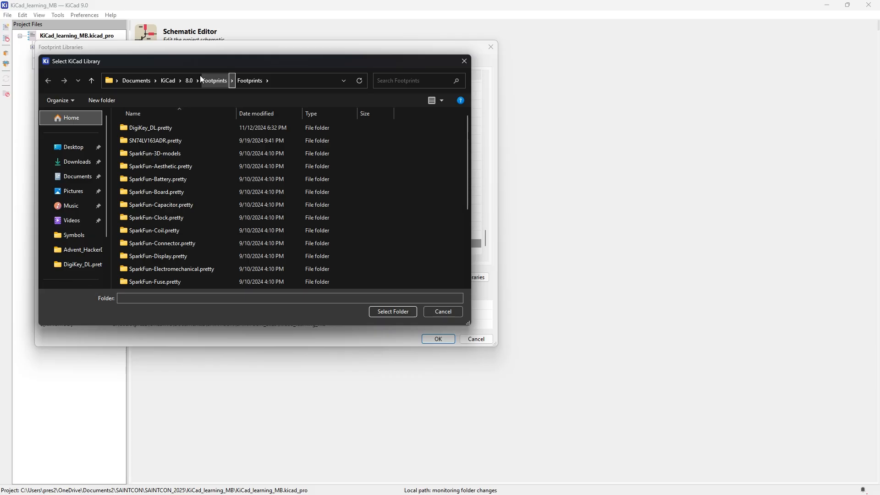
{"action": "left_click", "coordinate": [187, 80]}
{"action": "left_click", "coordinate": [169, 81]}
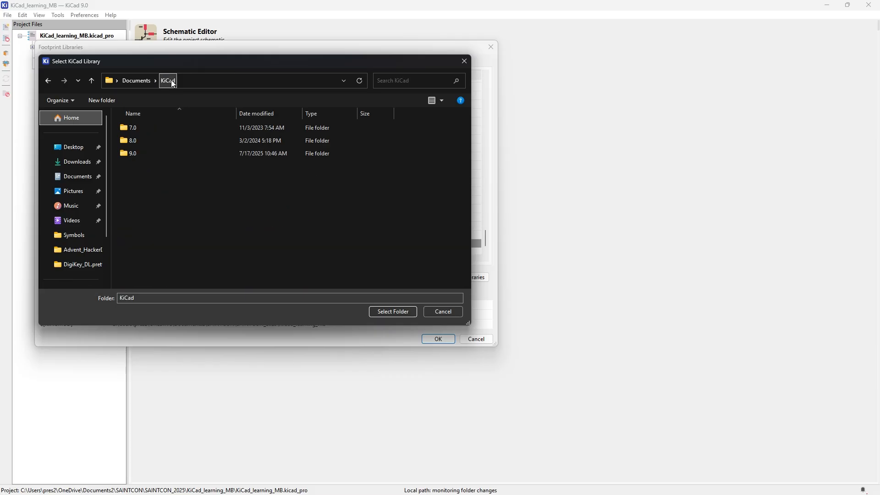
{"action": "double_click", "coordinate": [133, 127]}
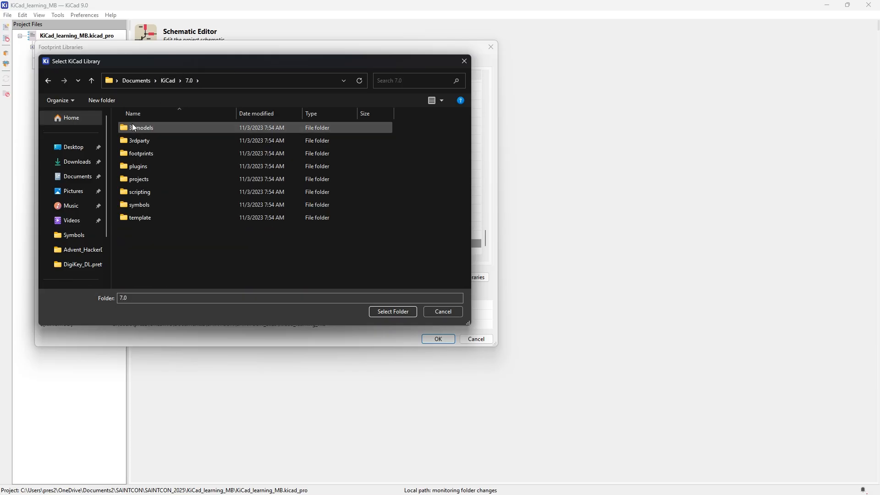
{"action": "double_click", "coordinate": [140, 155]}
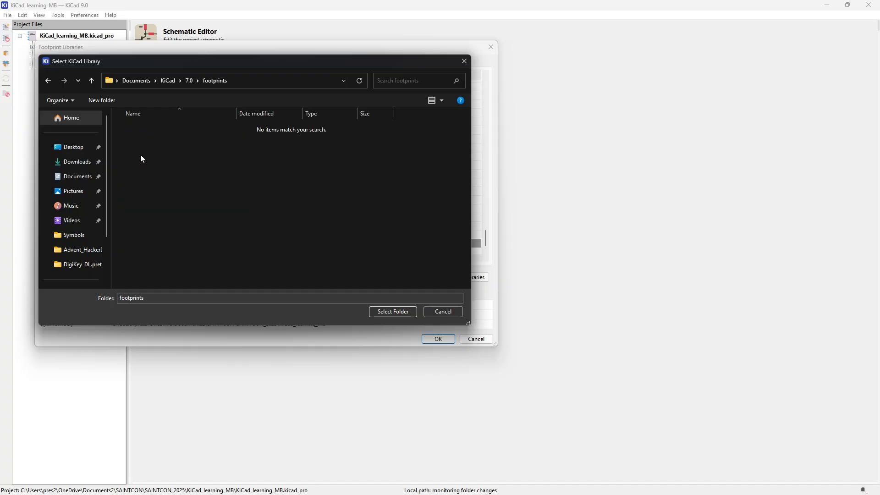
{"action": "left_click", "coordinate": [167, 81]}
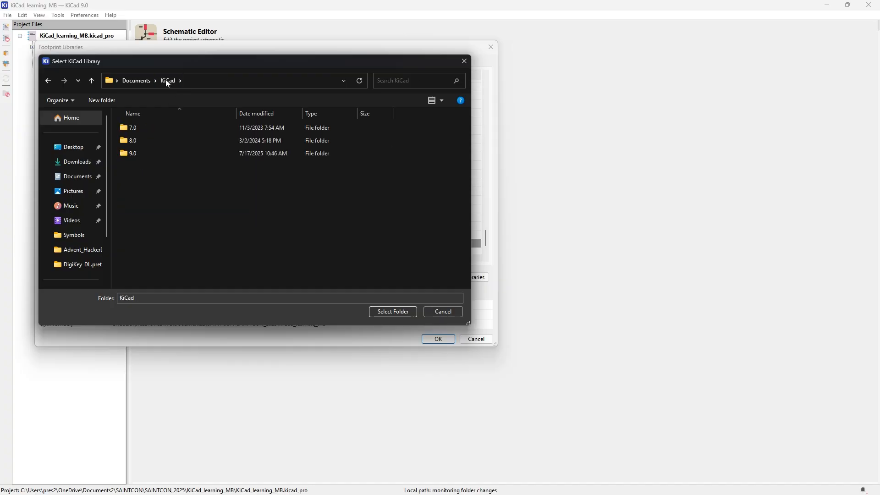
Look through Documents, KiCad_Projects, the Symbols folder and the C: drive for more footprint libraries, closing the folder browser without adding any
{"action": "left_click", "coordinate": [138, 82]}
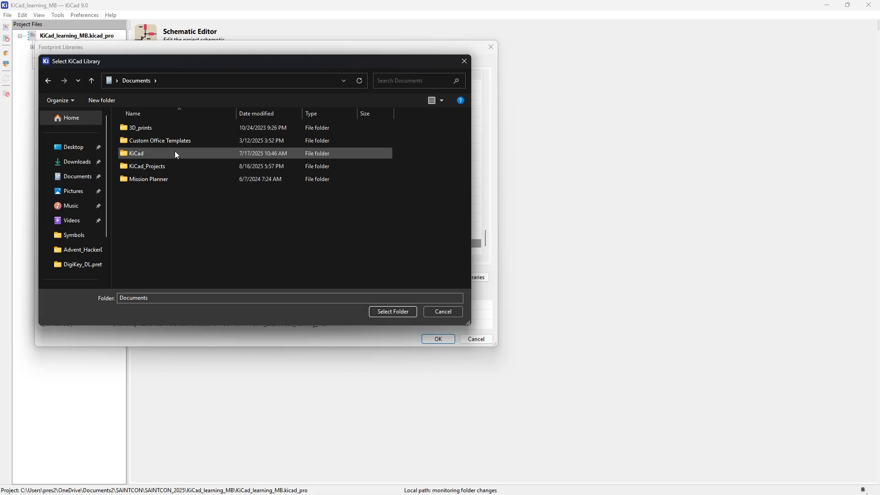
{"action": "double_click", "coordinate": [172, 165]}
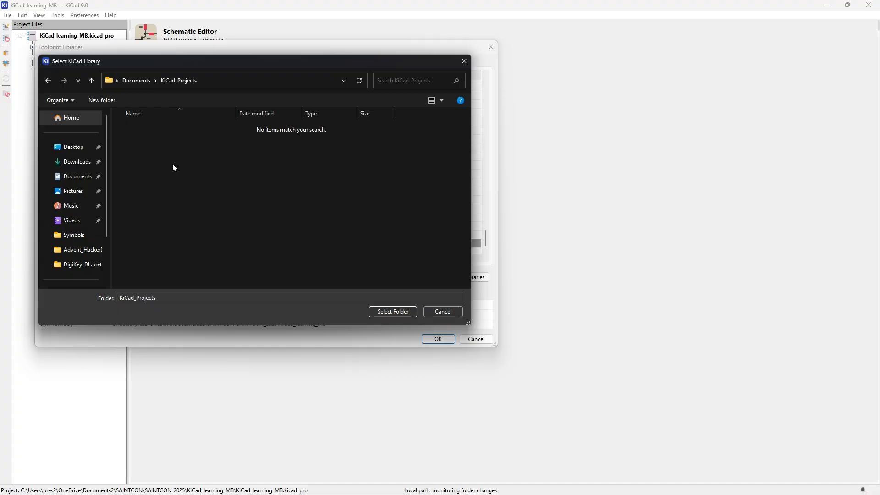
{"action": "left_click", "coordinate": [139, 84]}
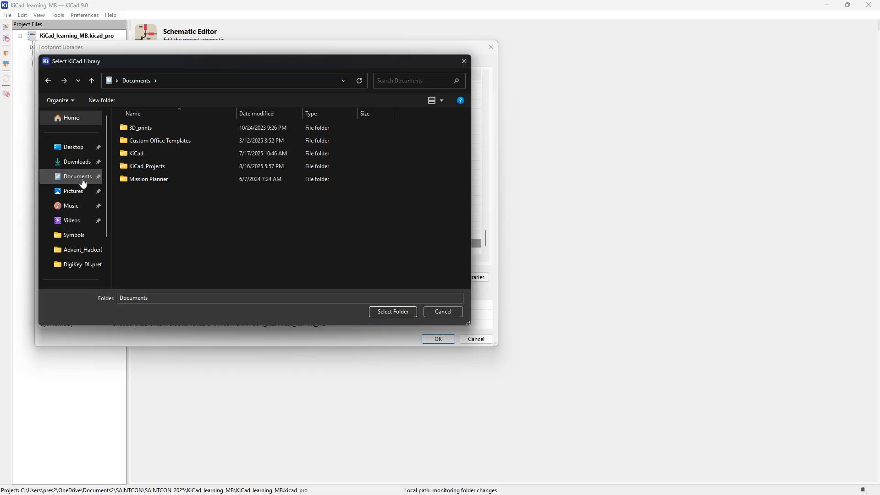
{"action": "left_click", "coordinate": [83, 181]}
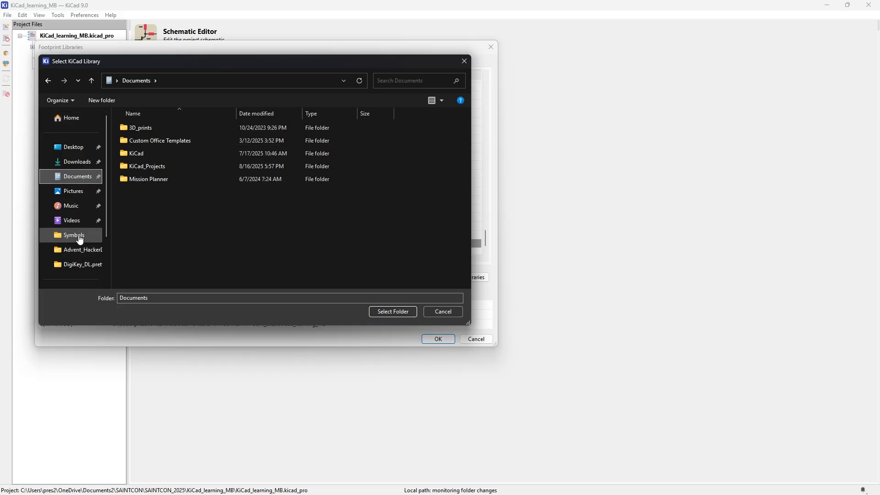
{"action": "left_click", "coordinate": [78, 238]}
{"action": "scroll", "coordinate": [79, 238], "scroll_direction": "down", "scroll_amount": 2}
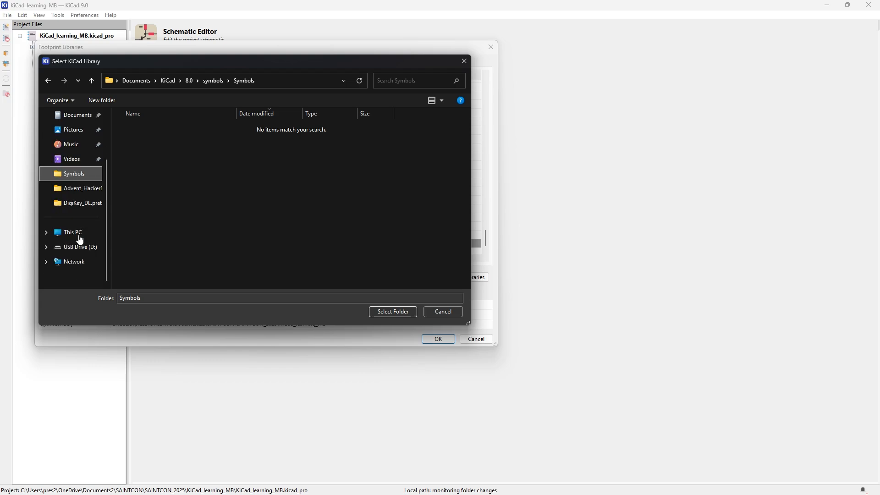
{"action": "left_click", "coordinate": [75, 233]}
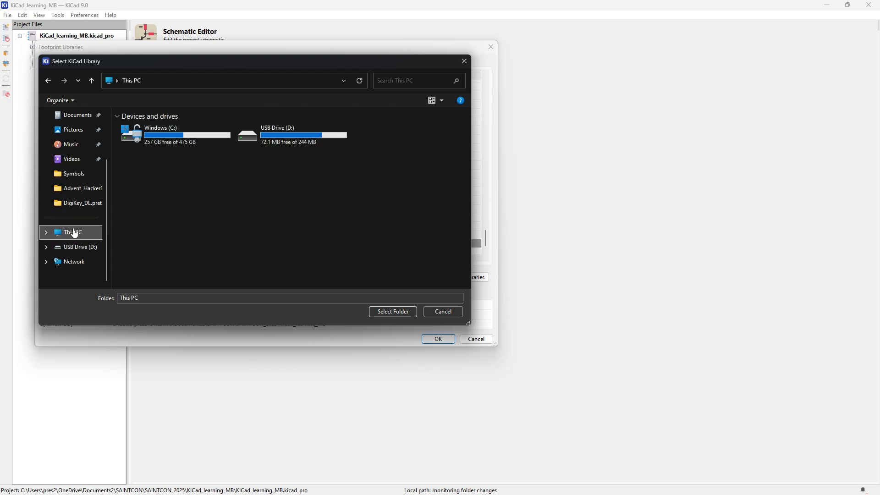
{"action": "double_click", "coordinate": [167, 135]}
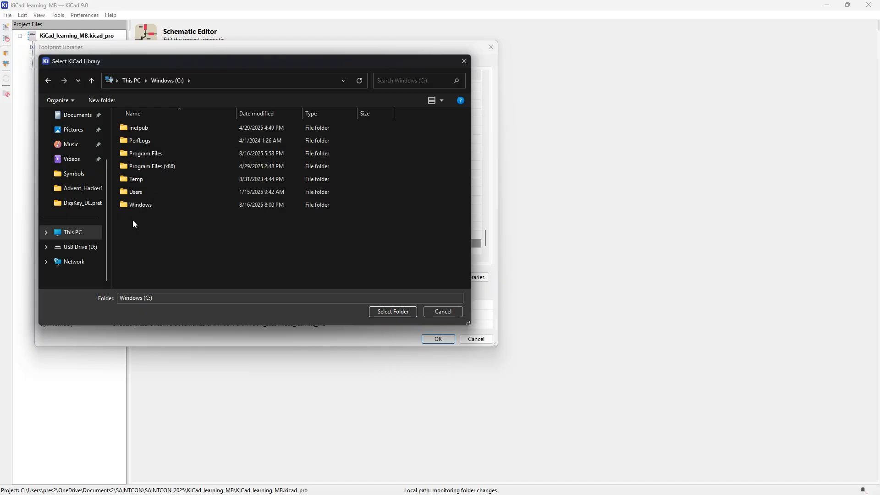
{"action": "scroll", "coordinate": [80, 164], "scroll_direction": "up", "scroll_amount": 2}
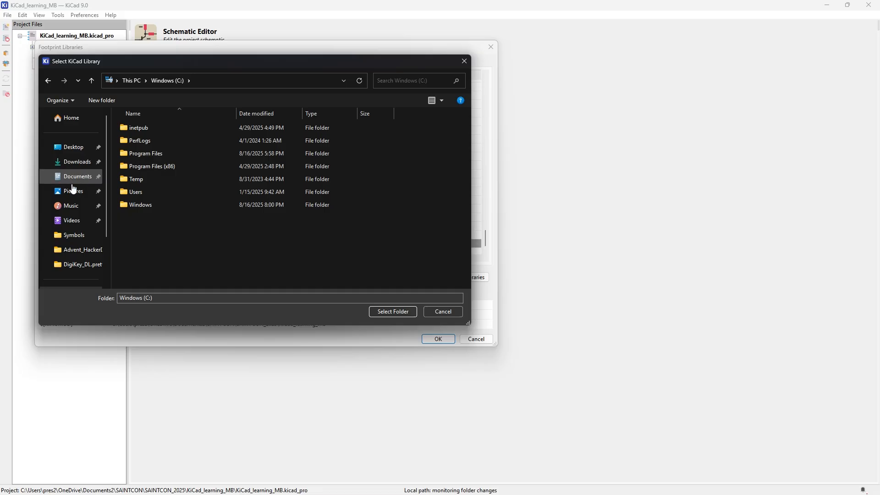
{"action": "left_click", "coordinate": [77, 180]}
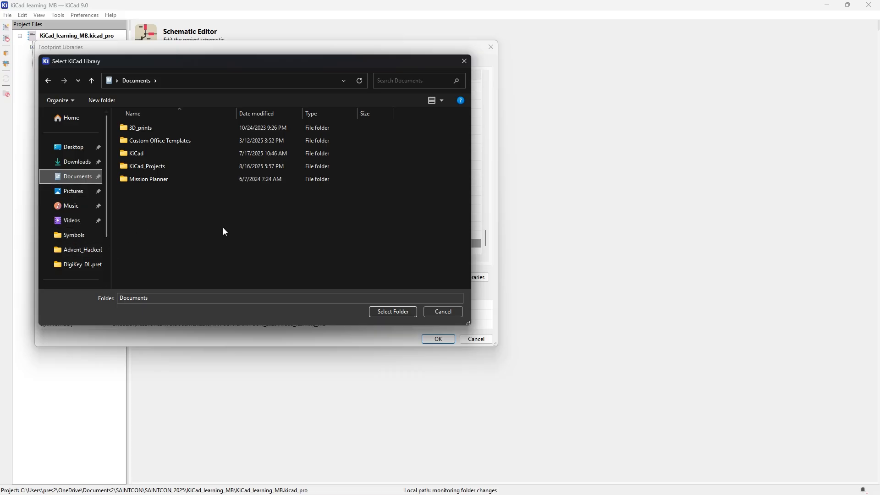
{"action": "left_click", "coordinate": [452, 313]}
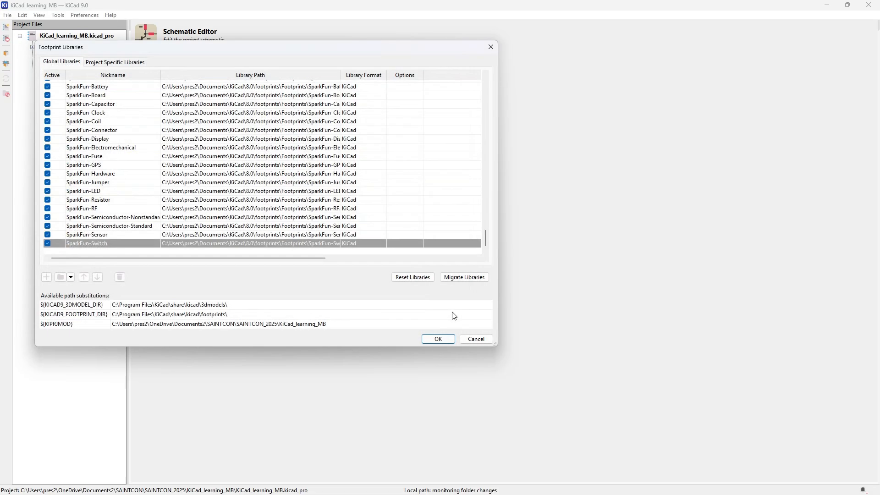
Accept the footprint library changes and open the barf_fmaks_dark footprint in the Footprint Editor, filtering the libraries by "barf"
{"action": "left_click", "coordinate": [432, 342]}
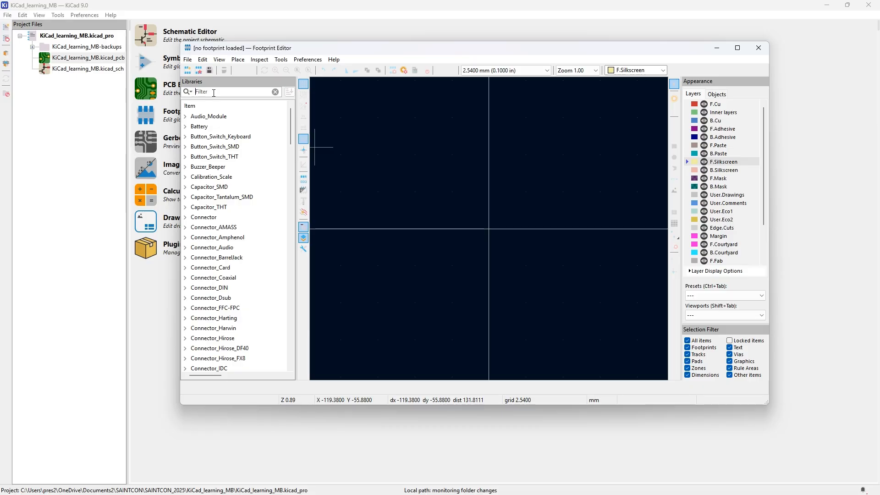
{"action": "type", "text": "f"}
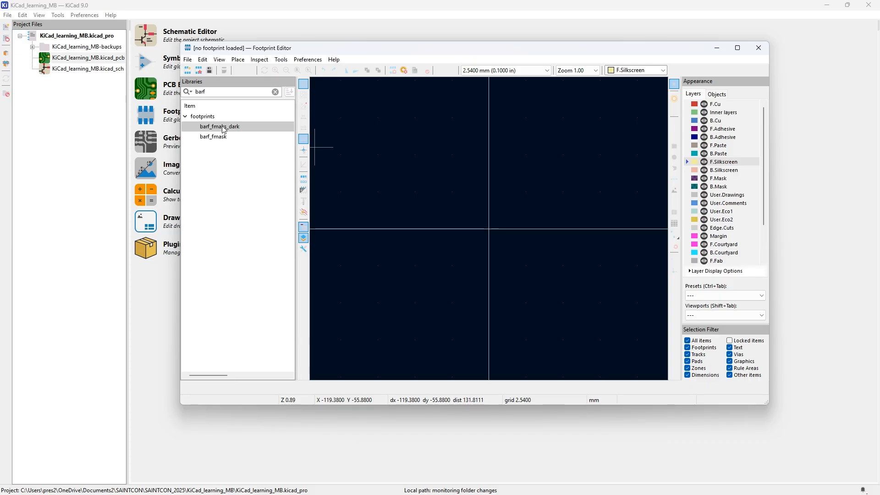
{"action": "double_click", "coordinate": [224, 127]}
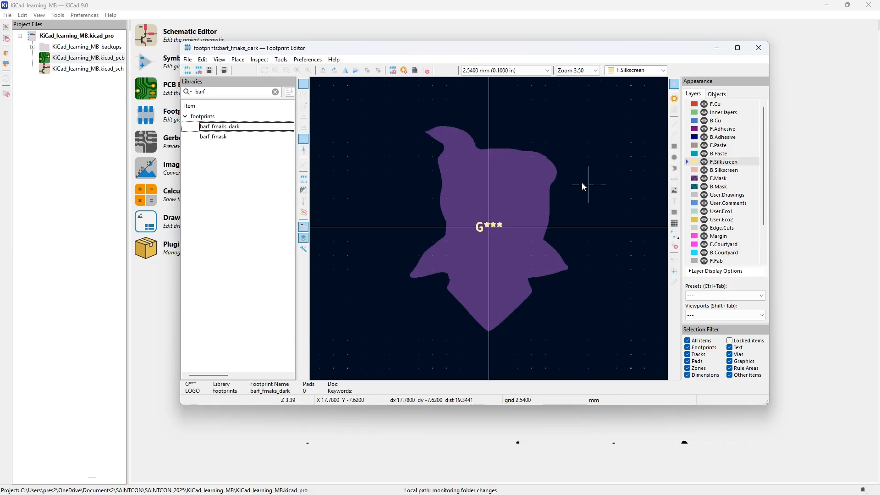
Move the G*** reference text straight up about 20.3 mm from the origin, above the purple logo shape
{"action": "left_click", "coordinate": [484, 224]}
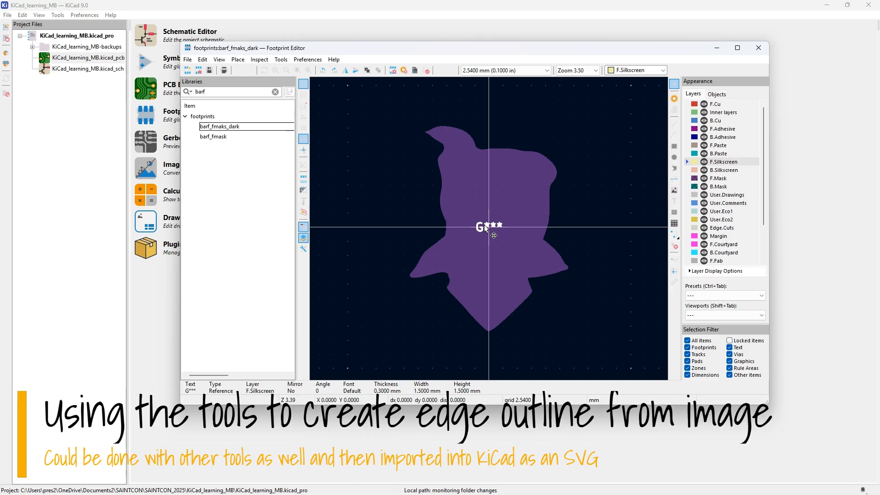
{"action": "left_click_drag", "start_coordinate": [484, 224], "coordinate": [483, 117]}
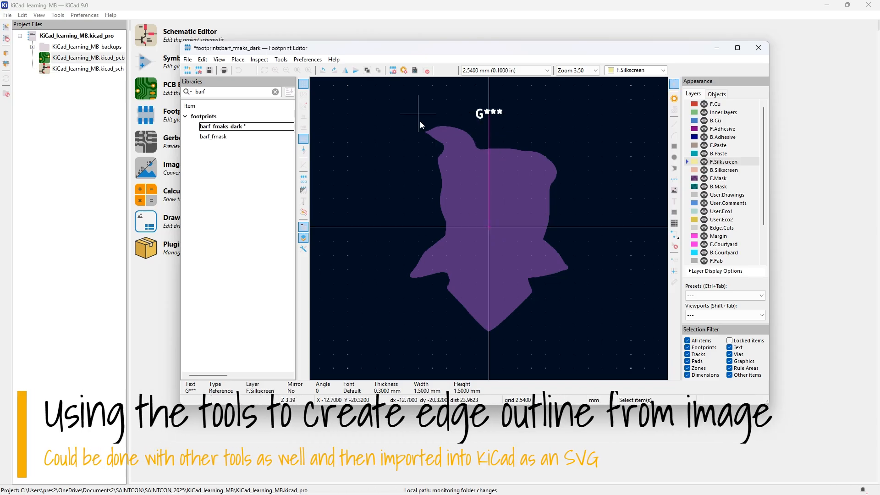
Hide the G*** reference text above the logo in its footprint reference properties
{"action": "right_click", "coordinate": [487, 111]}
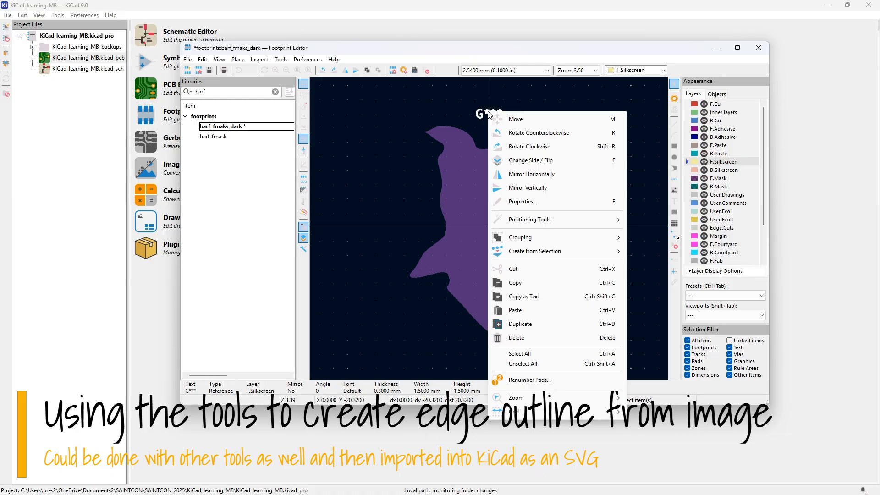
{"action": "left_click", "coordinate": [521, 100]}
{"action": "left_click", "coordinate": [486, 111]}
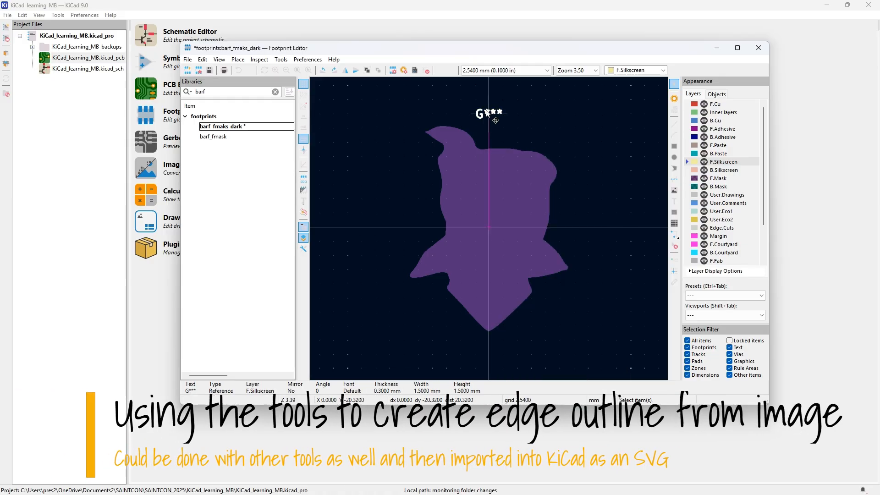
{"action": "double_click", "coordinate": [487, 111]}
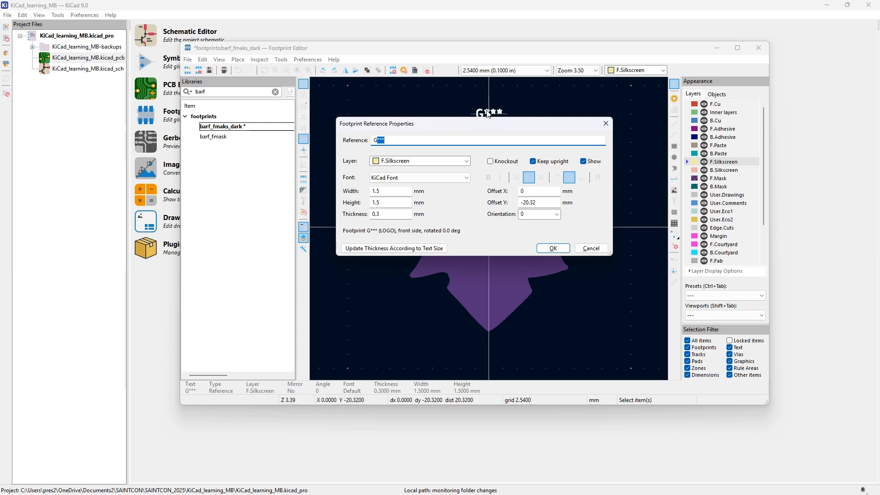
{"action": "left_click", "coordinate": [583, 161]}
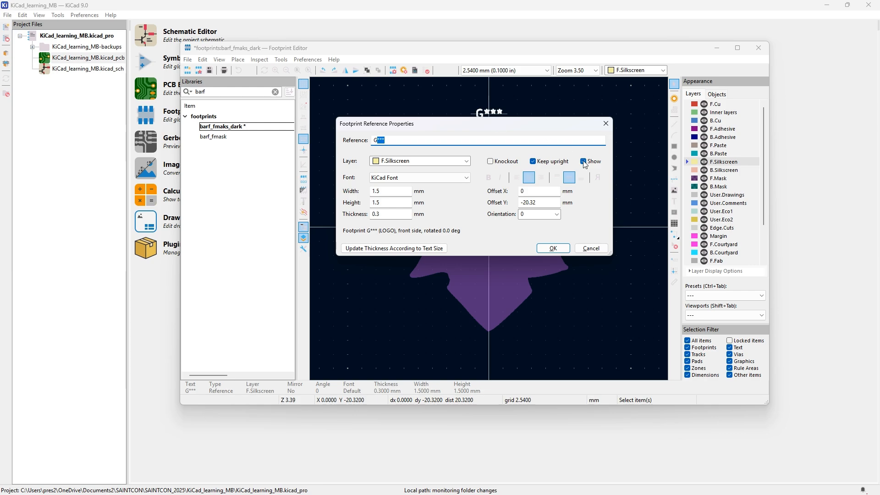
{"action": "left_click", "coordinate": [552, 248]}
Create a polygon from the purple logo shape using the bounding hull option, deleting the source object after conversion
{"action": "left_click", "coordinate": [486, 193]}
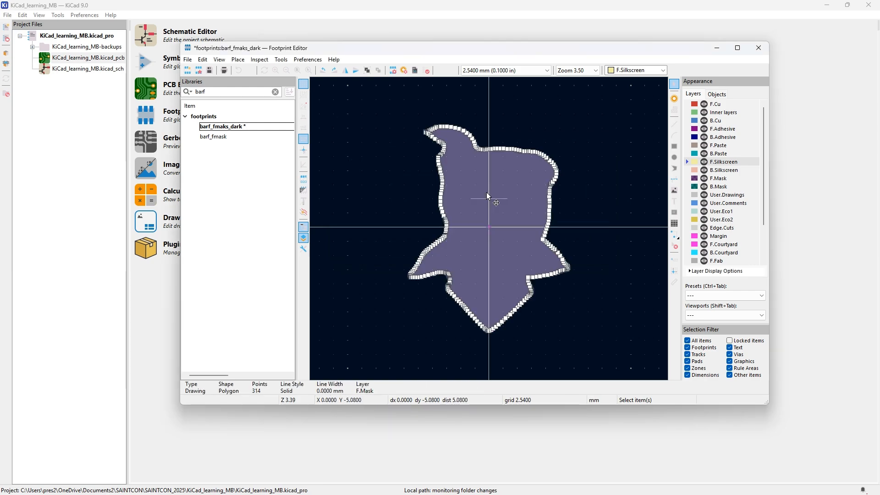
{"action": "right_click", "coordinate": [486, 193]}
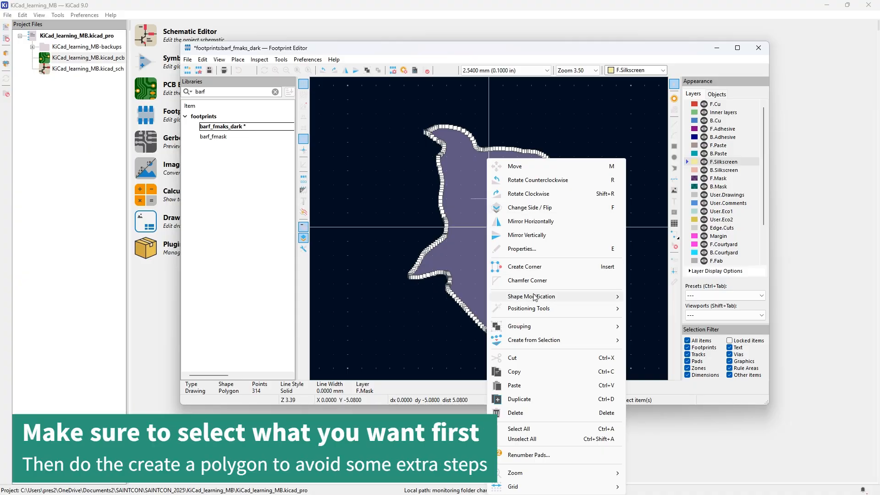
{"action": "mouse_move", "coordinate": [545, 328]}
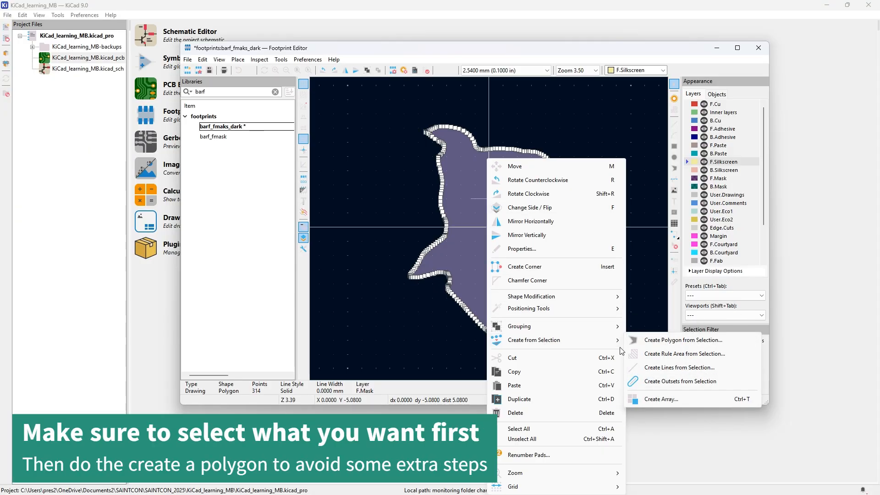
{"action": "left_click", "coordinate": [661, 341]}
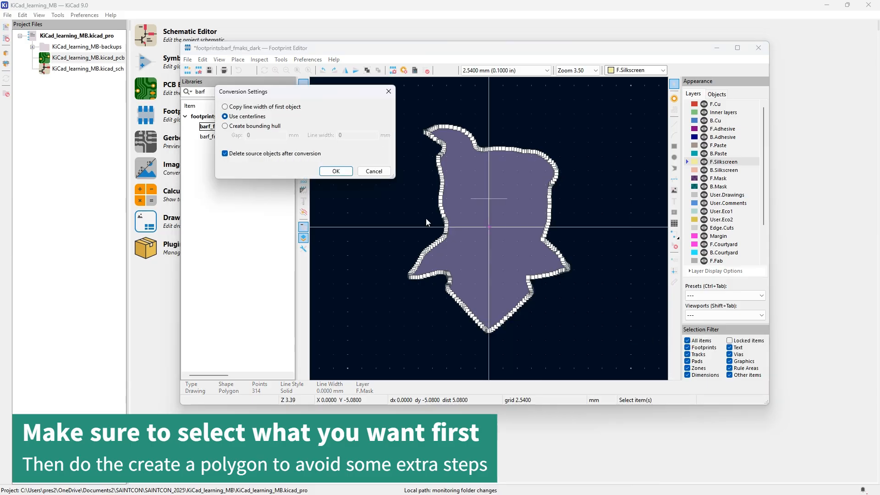
{"action": "left_click", "coordinate": [225, 126]}
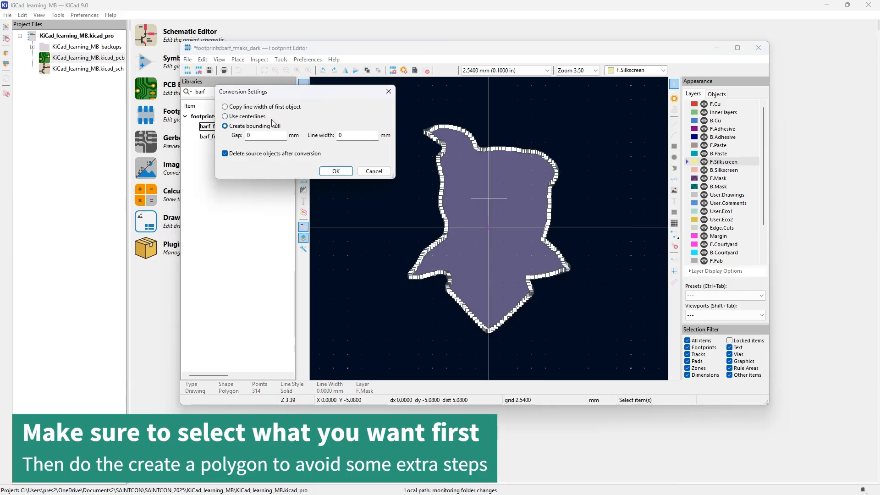
{"action": "left_click", "coordinate": [349, 137]}
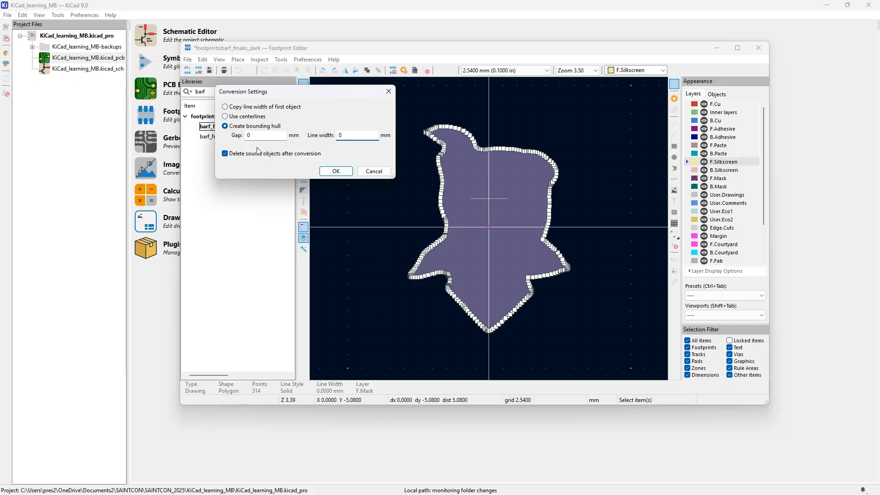
{"action": "left_click", "coordinate": [336, 171]}
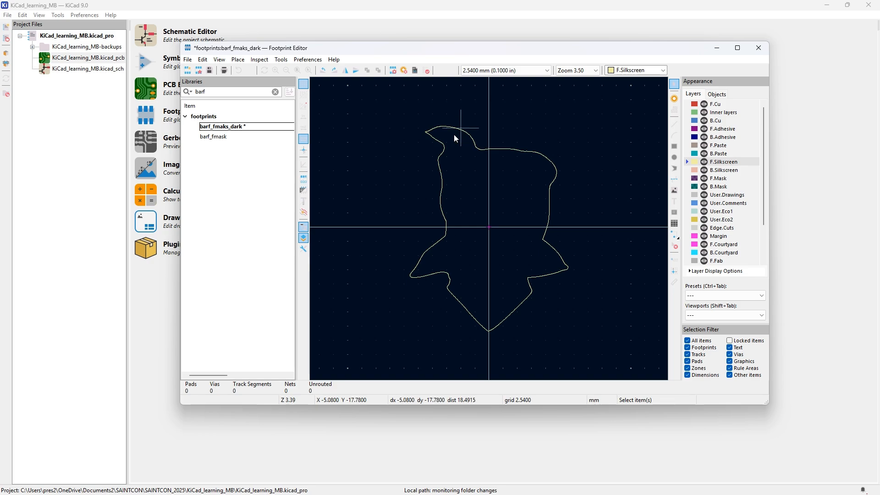
Put the logo outline polygon on the Edge.Cuts layer and save the barf_fmaks_dark footprint
{"action": "left_click_drag", "start_coordinate": [410, 114], "coordinate": [588, 325]}
{"action": "key", "text": "ctrl+a"}
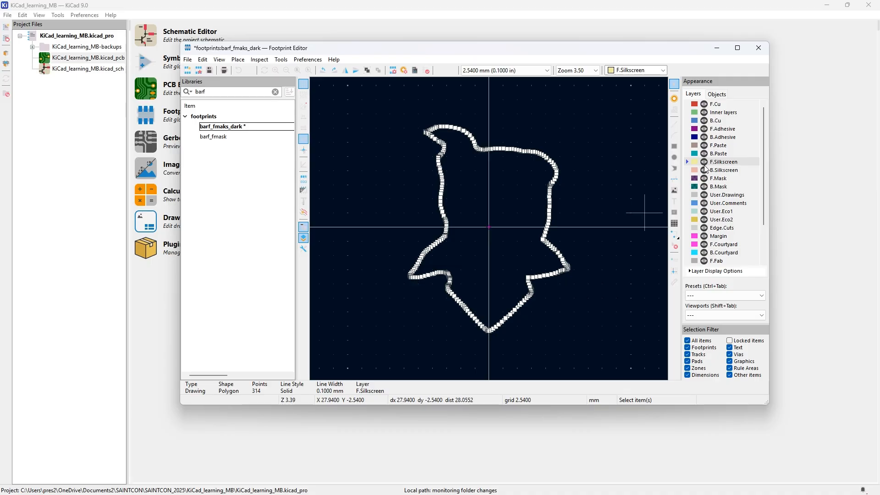
{"action": "key", "text": "e"}
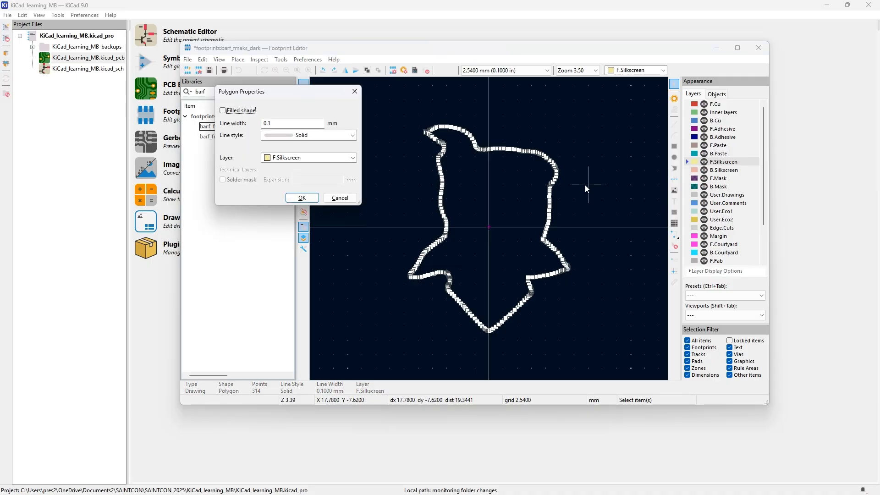
{"action": "left_click", "coordinate": [315, 158]}
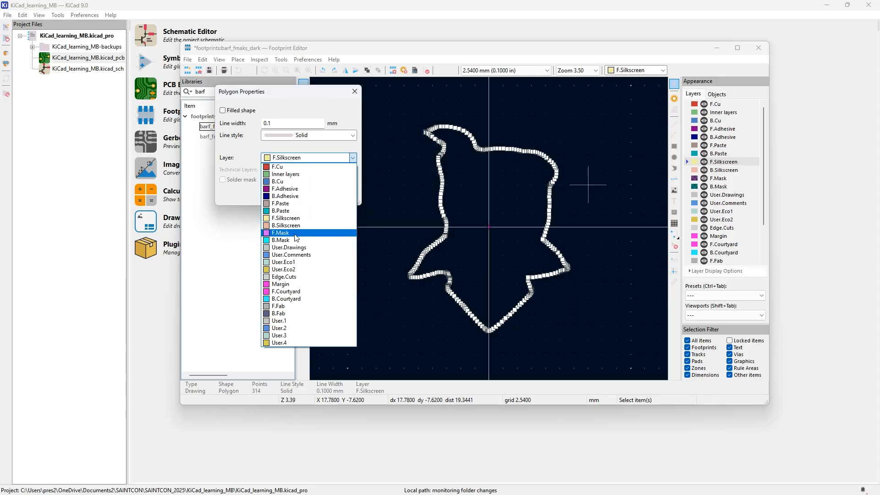
{"action": "left_click", "coordinate": [295, 277]}
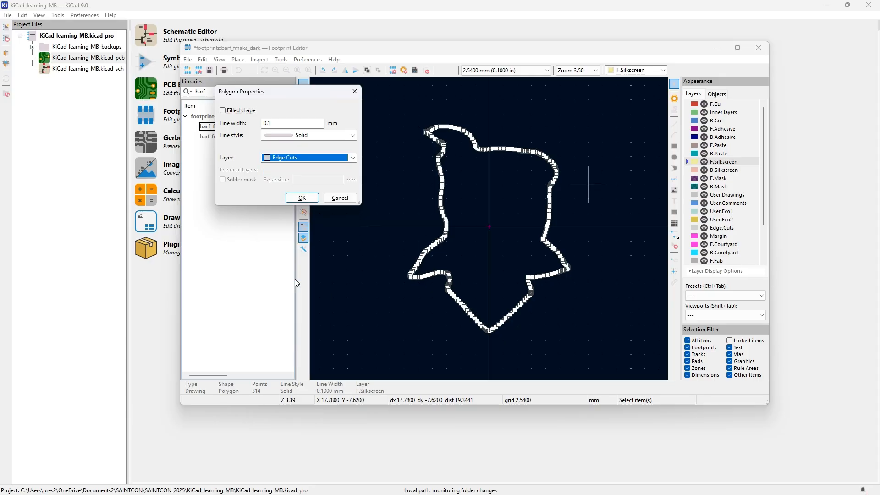
{"action": "left_click", "coordinate": [301, 197]}
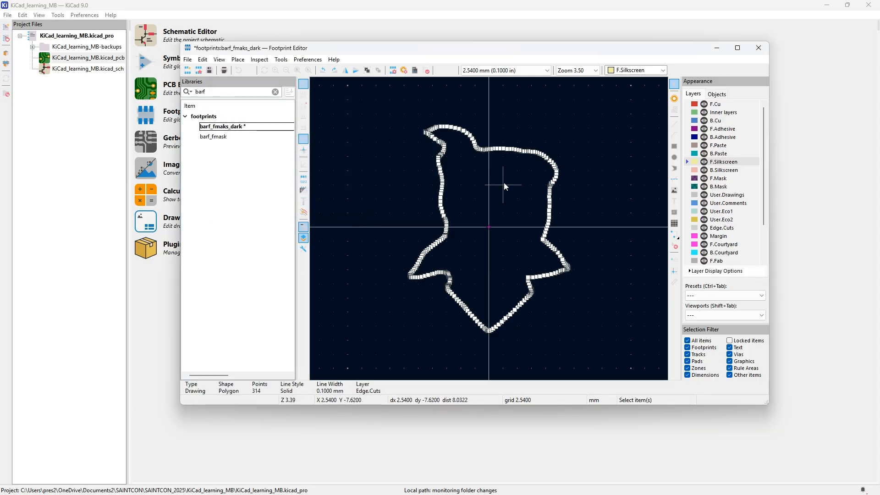
{"action": "left_click", "coordinate": [586, 184]}
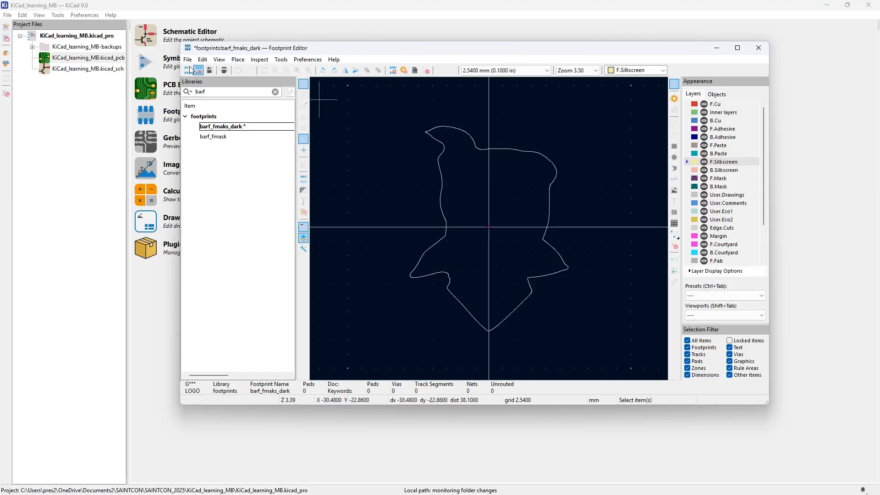
{"action": "left_click", "coordinate": [210, 71]}
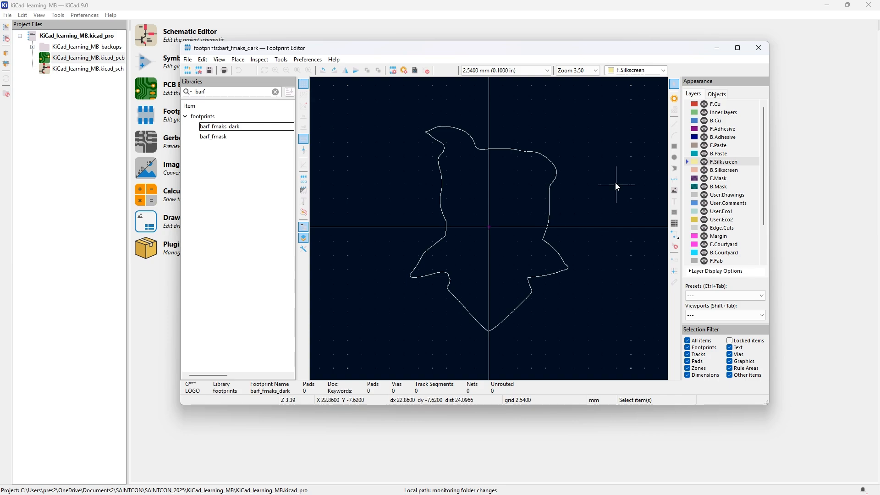
{"action": "left_click", "coordinate": [674, 99]}
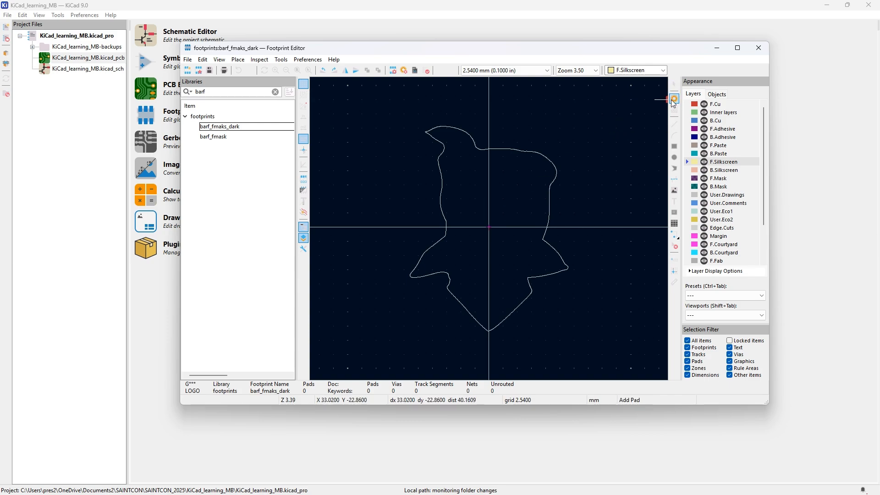
{"action": "left_click", "coordinate": [676, 82]}
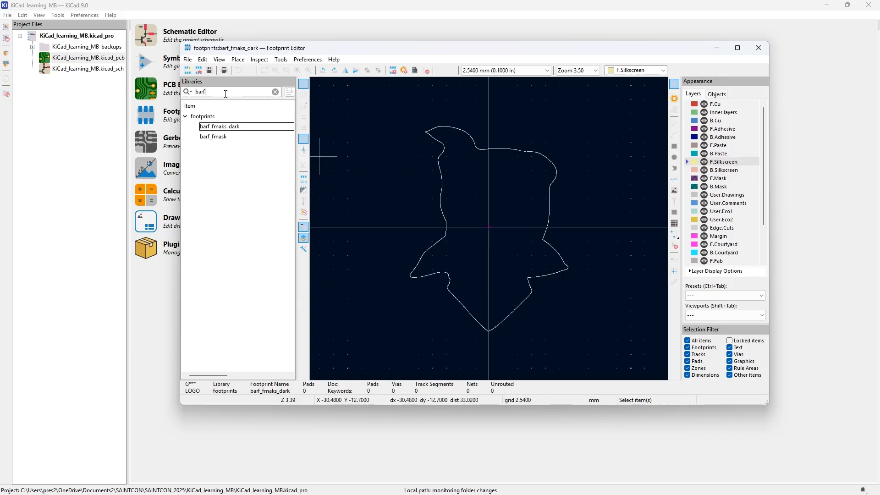
Filter the libraries by "minibad", open the MiniBadge_Simple footprint and copy all of its pads, labels and outline
{"action": "key", "text": "BackSpace"}
{"action": "key", "text": "BackSpace"}
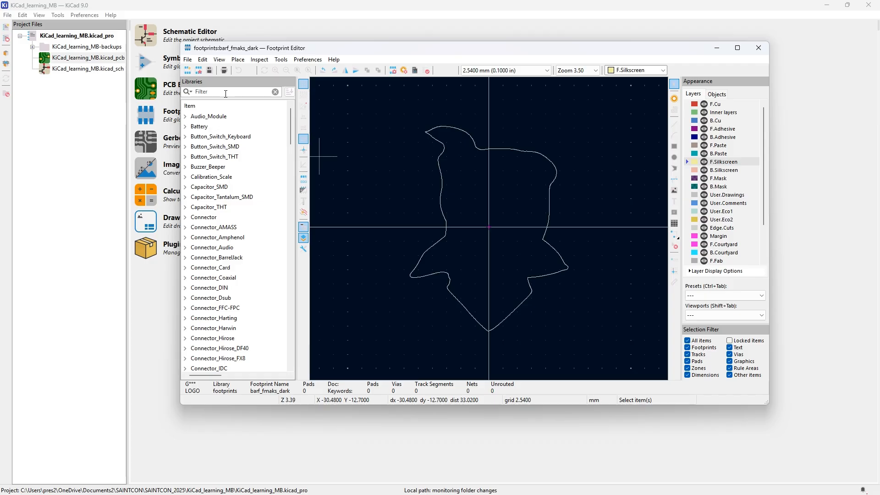
{"action": "type", "text": "i"}
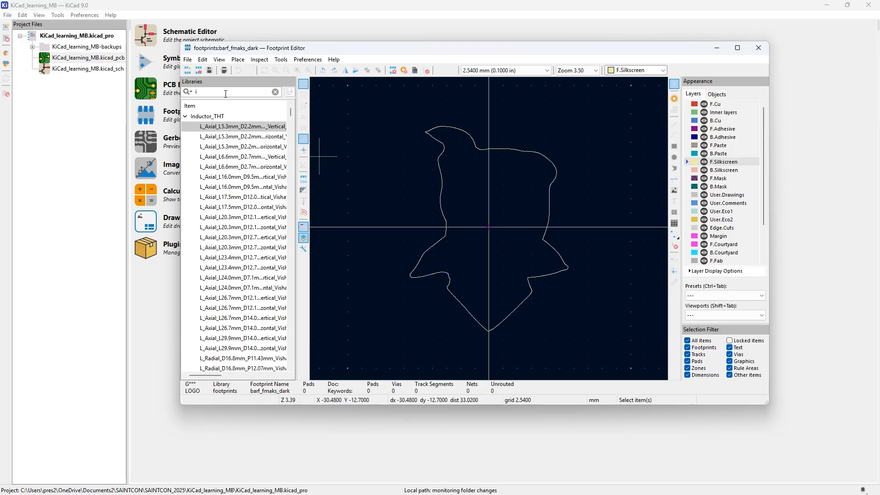
{"action": "key", "text": "BackSpace"}
{"action": "type", "text": "miniba"}
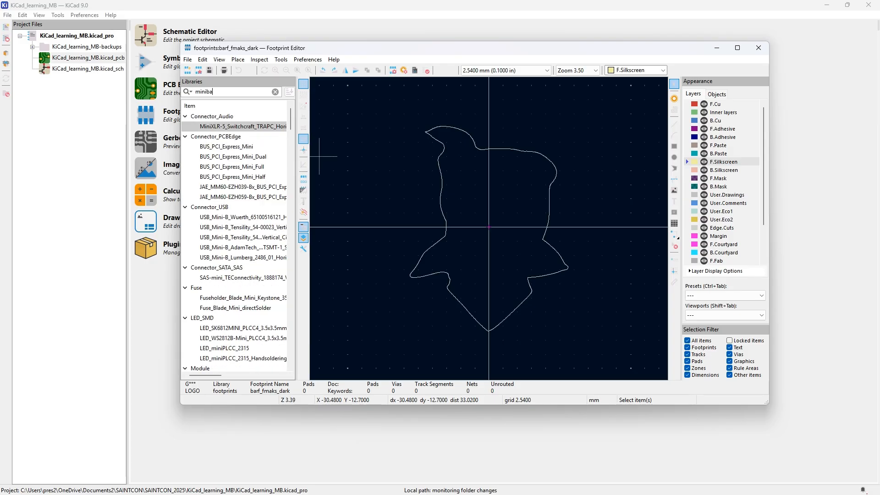
{"action": "type", "text": "d"}
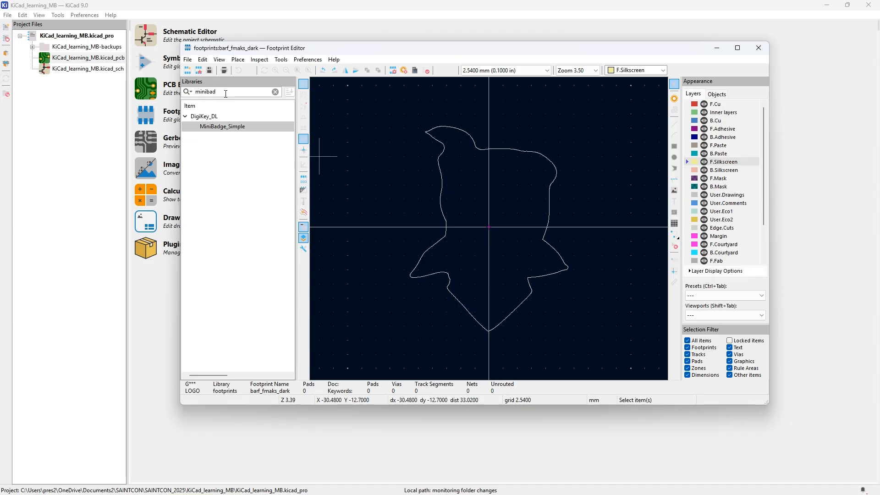
{"action": "double_click", "coordinate": [215, 126]}
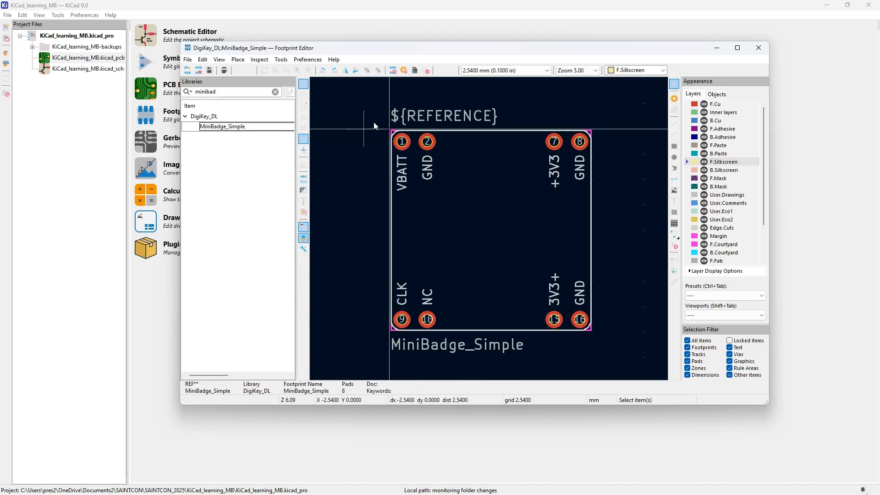
{"action": "left_click_drag", "start_coordinate": [373, 122], "coordinate": [628, 349]}
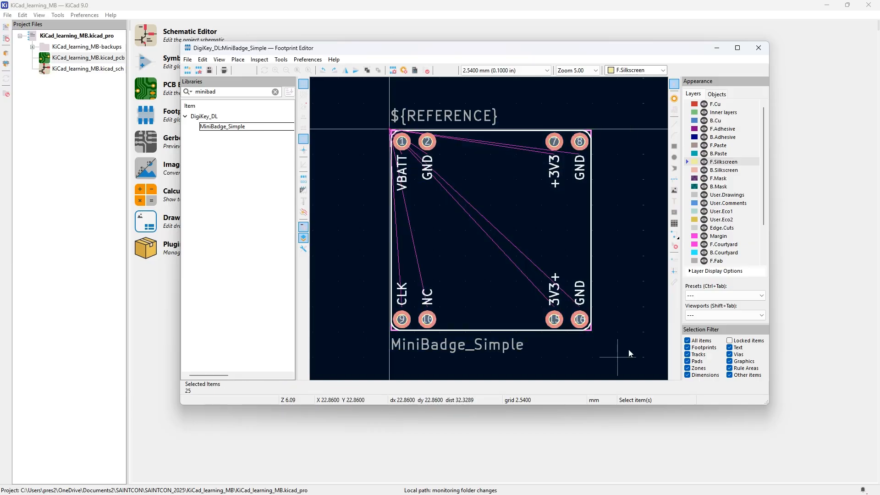
{"action": "key", "text": "ctrl+c"}
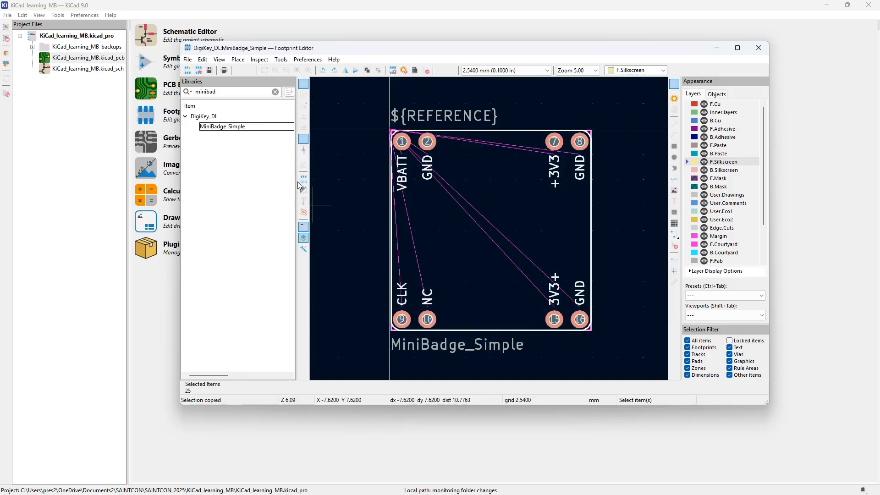
Filter the libraries by "barf" and reopen the barf_fmaks_dark footprint
{"action": "left_click", "coordinate": [220, 91]}
{"action": "key", "text": "BackSpace"}
{"action": "key", "text": "BackSpace"}
{"action": "key", "text": "BackSpace"}
{"action": "key", "text": "BackSpace"}
{"action": "key", "text": "BackSpace"}
{"action": "key", "text": "BackSpace"}
{"action": "key", "text": "BackSpace"}
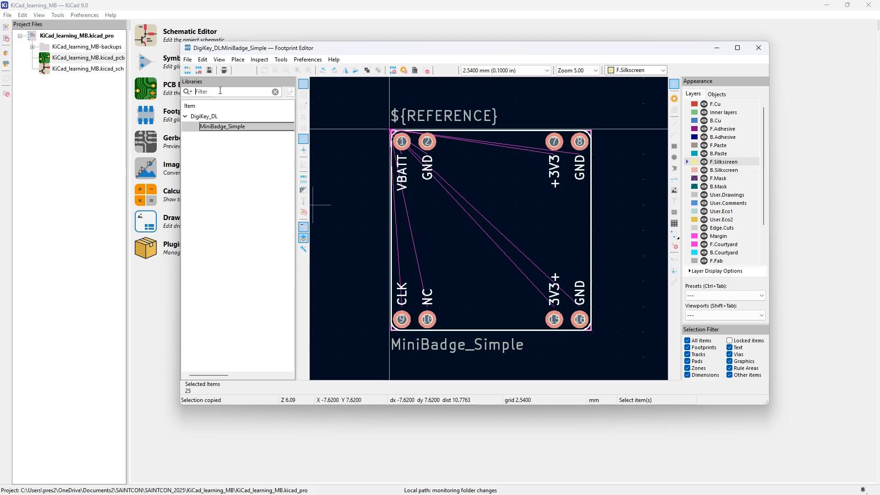
{"action": "type", "text": "barf"}
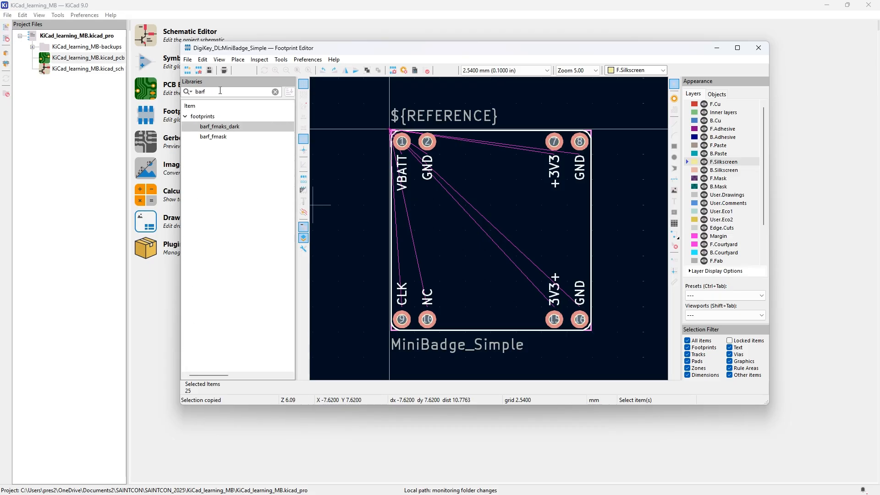
{"action": "double_click", "coordinate": [226, 127]}
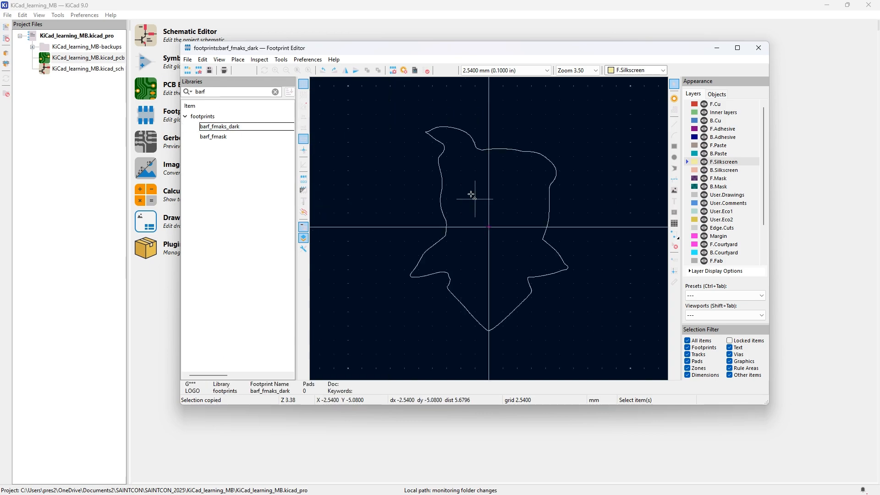
Paste the copied MiniBadge items over the logo outline, placing the square's lower-right corner at X 10.16, Y 7.62 mm
{"action": "key", "text": "ctrl+v"}
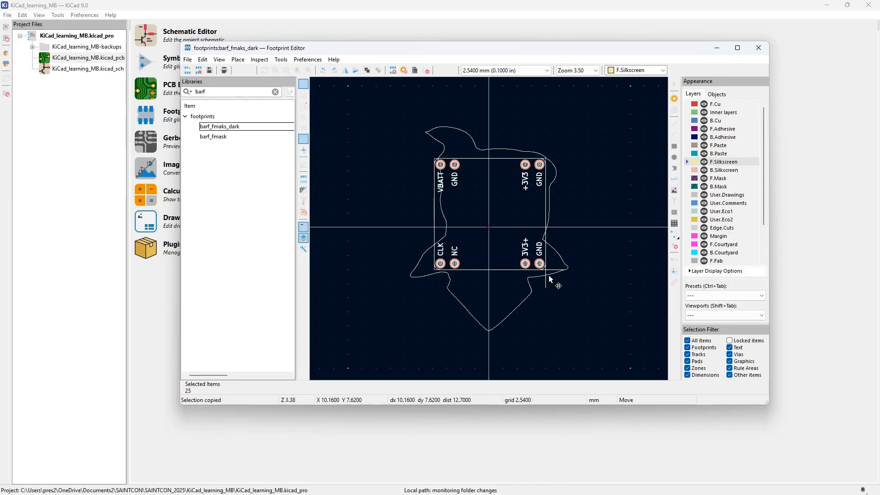
{"action": "scroll", "coordinate": [548, 275], "scroll_direction": "up", "scroll_amount": 1, "text": "ctrl"}
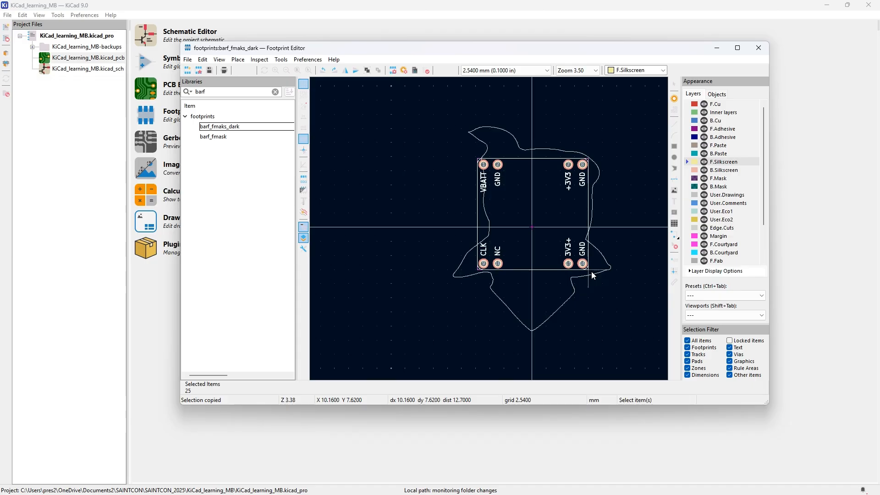
{"action": "left_click", "coordinate": [591, 275]}
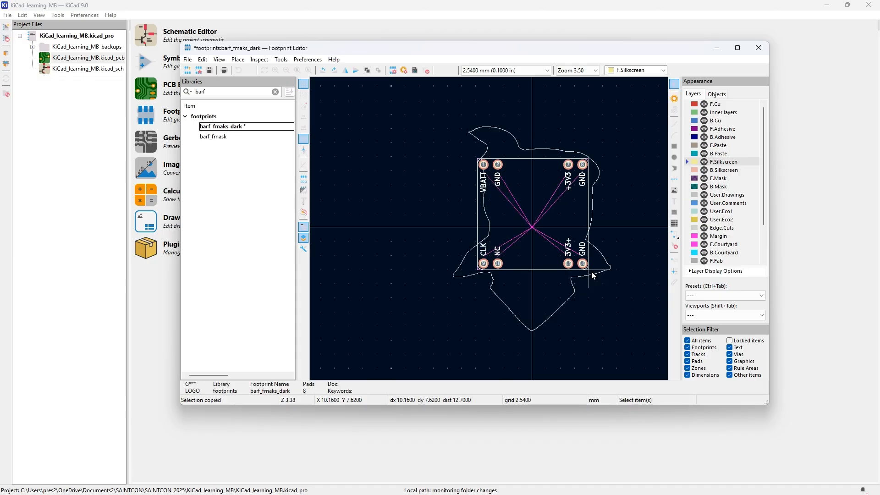
{"action": "left_click", "coordinate": [674, 85]}
{"action": "key", "text": "ctrl+c"}
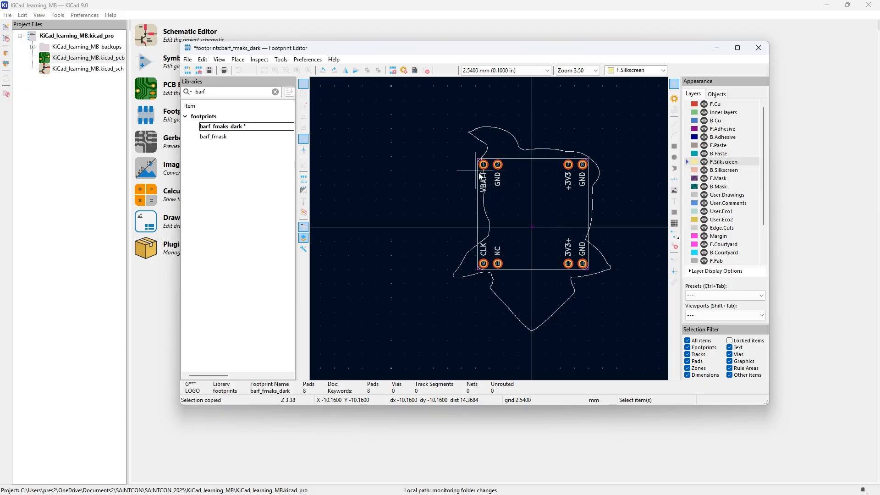
Enlarge the Margin rectangle to about 30.48 by 40.64 mm so it surrounds the whole logo outline
{"action": "left_click", "coordinate": [477, 179]}
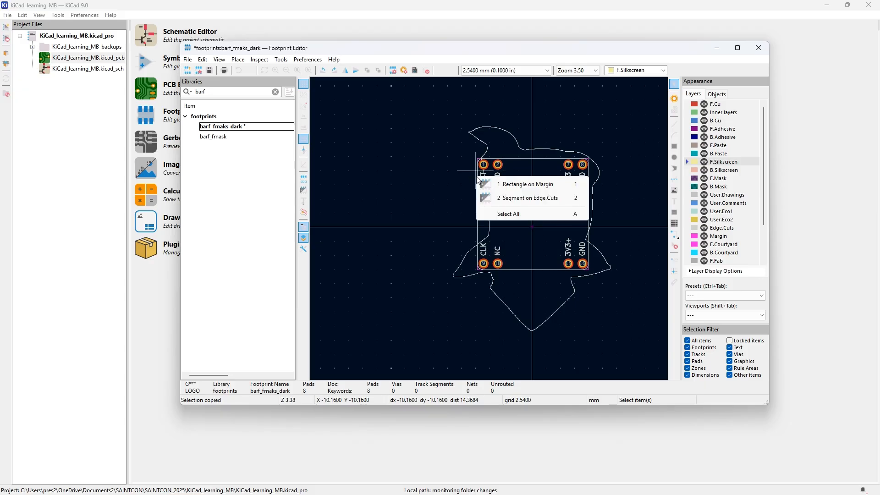
{"action": "left_click", "coordinate": [527, 185]}
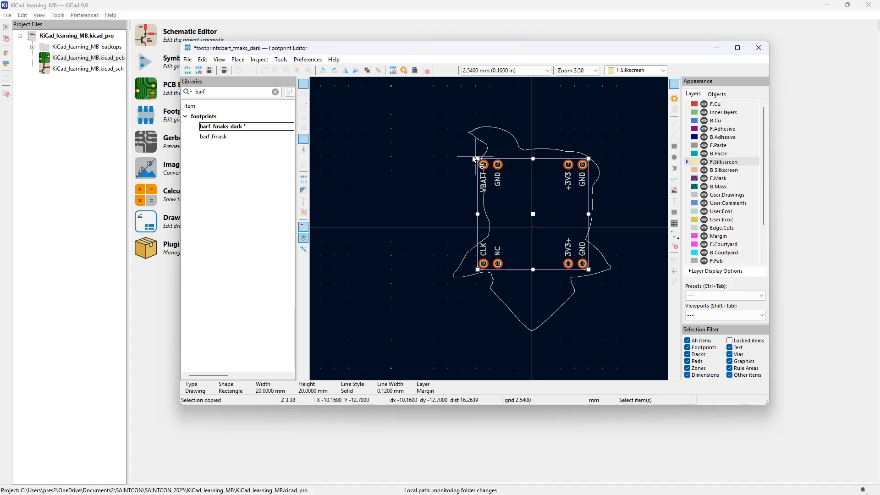
{"action": "left_click_drag", "start_coordinate": [477, 159], "coordinate": [449, 109]}
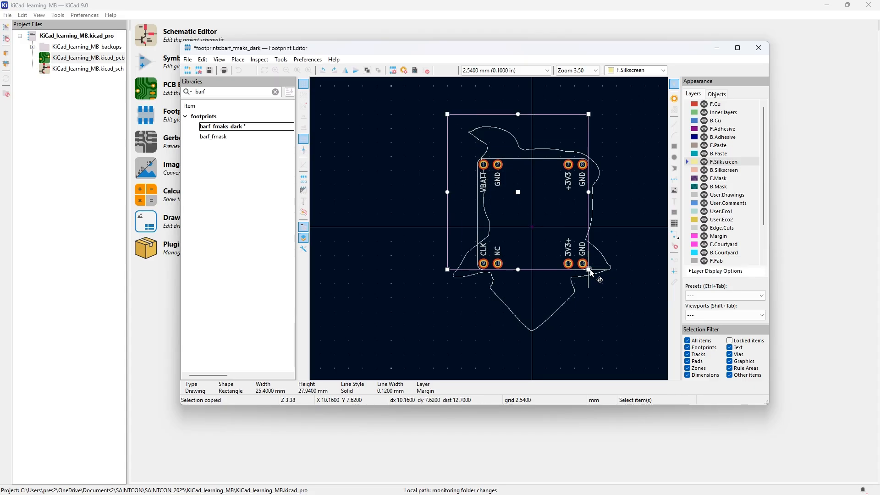
{"action": "left_click_drag", "start_coordinate": [588, 270], "coordinate": [620, 347]}
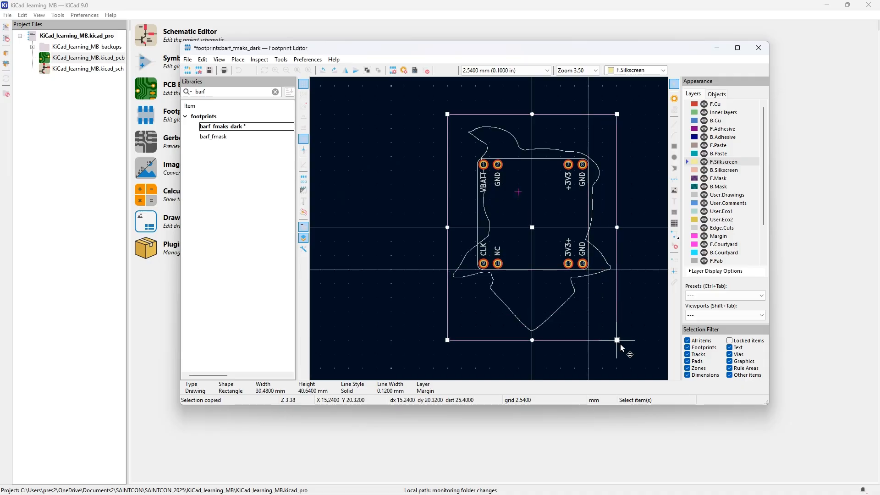
Delete the MiniBadge square's left Edge.Cuts segment together with the VBATT label and its pad
{"action": "left_click", "coordinate": [477, 208]}
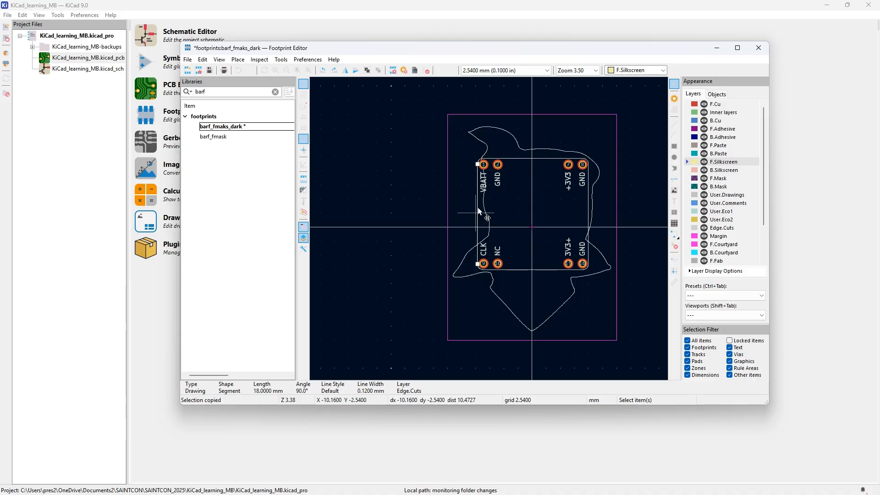
{"action": "key", "text": "Escape"}
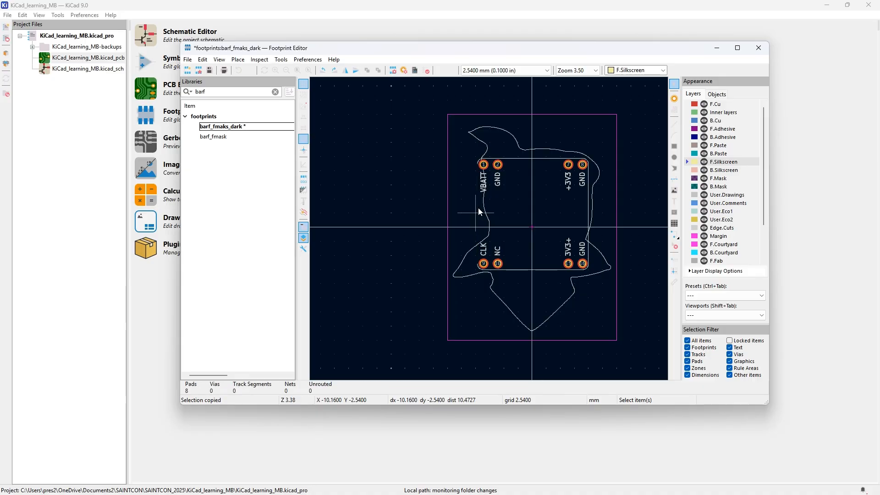
{"action": "left_click", "coordinate": [483, 179]}
{"action": "key", "text": "Delete"}
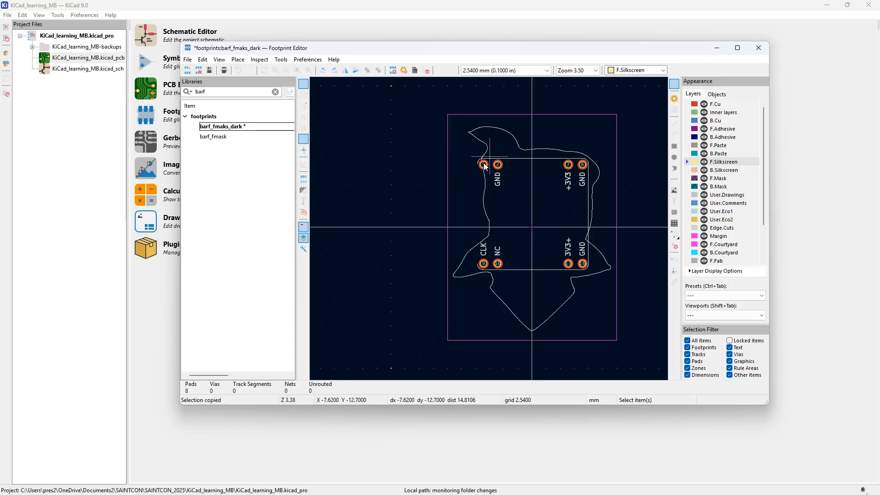
{"action": "left_click", "coordinate": [484, 164]}
{"action": "key", "text": "Delete"}
Delete the top segment and upper-left corner arc of the MiniBadge square from Edge.Cuts
{"action": "left_click", "coordinate": [513, 158]}
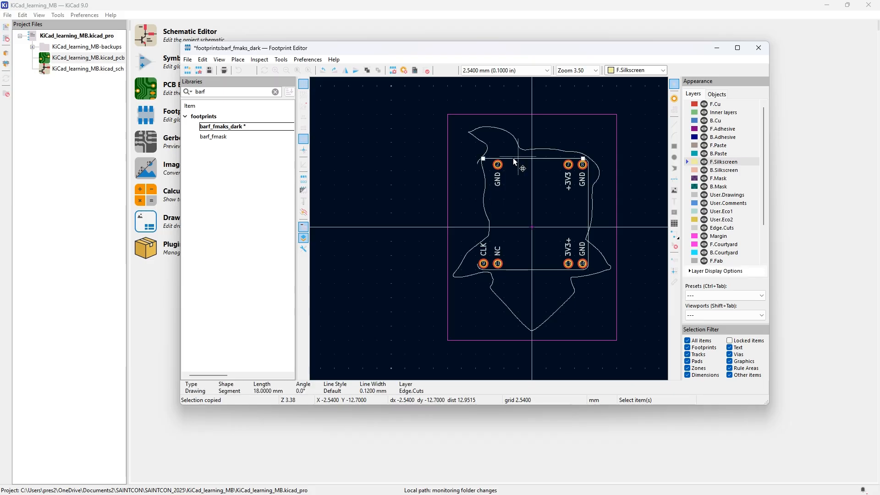
{"action": "key", "text": "Delete"}
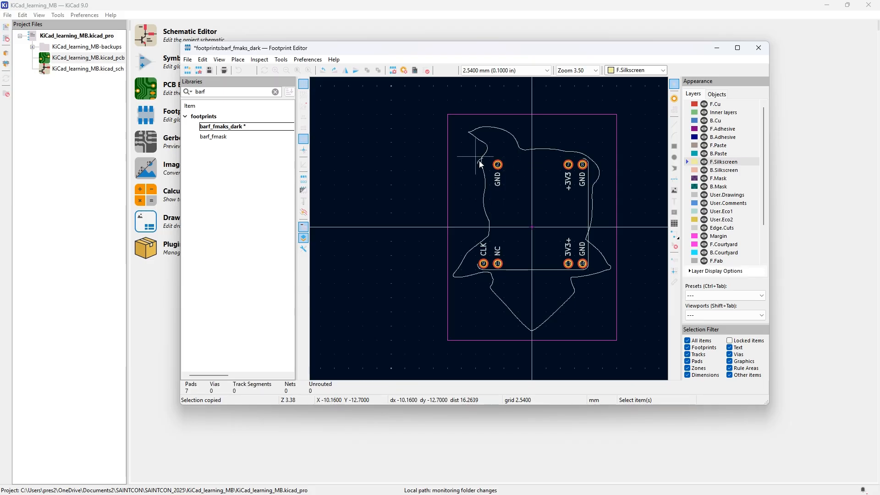
{"action": "left_click", "coordinate": [479, 161]}
{"action": "key", "text": "Delete"}
Delete the MiniBadge square's right segment, upper-right corner arc and bottom segment from Edge.Cuts
{"action": "left_click", "coordinate": [589, 175]}
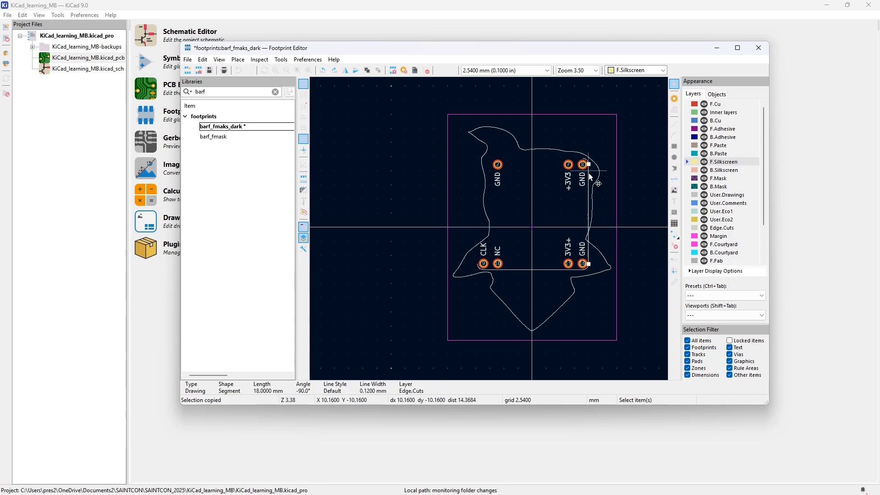
{"action": "key", "text": "Delete"}
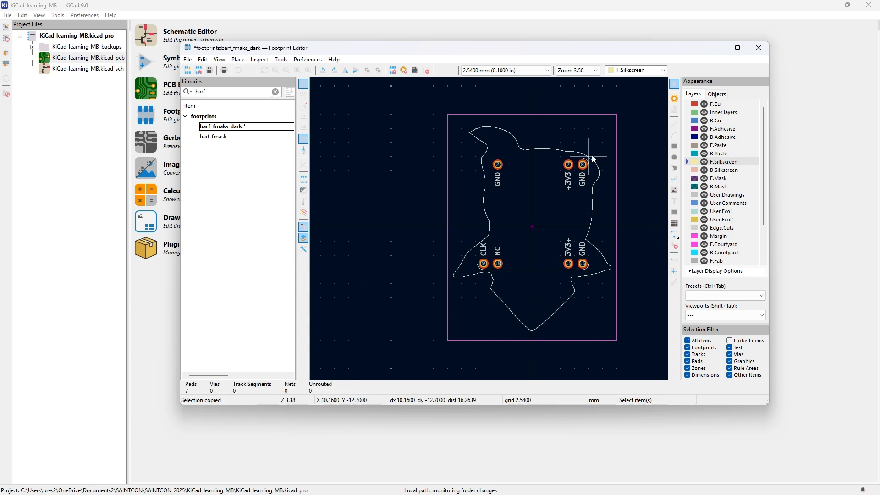
{"action": "left_click", "coordinate": [586, 160]}
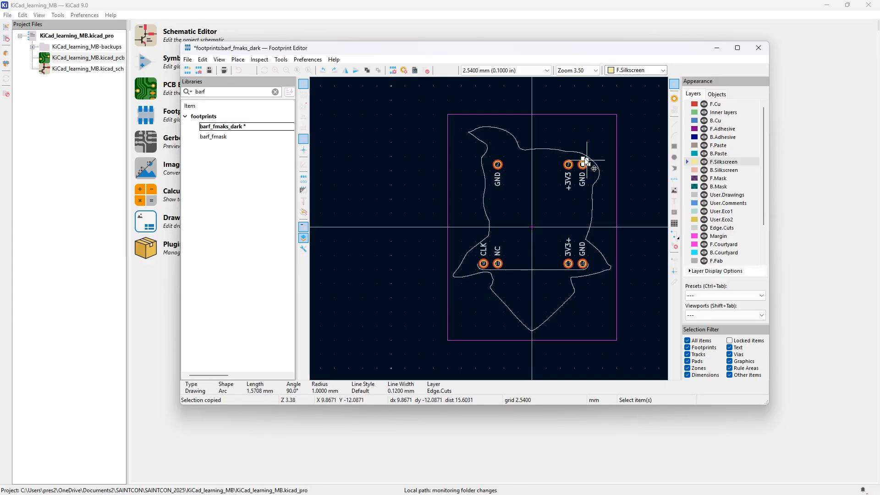
{"action": "key", "text": "Delete"}
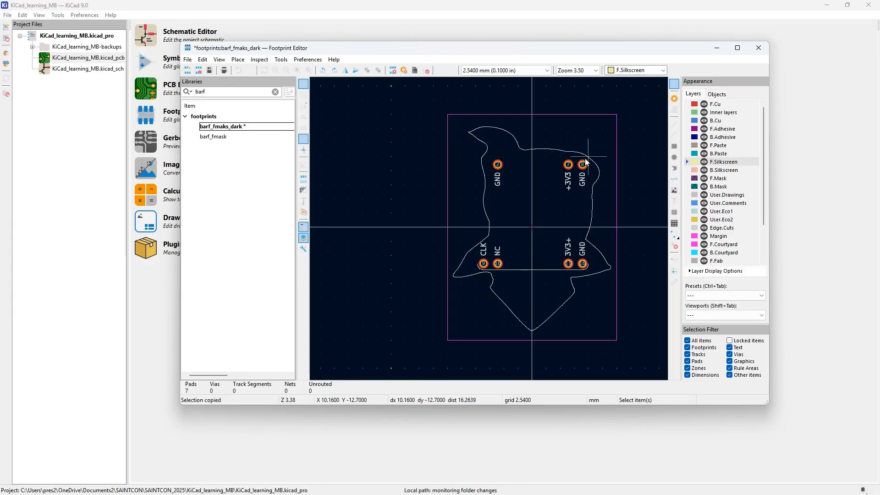
{"action": "left_click", "coordinate": [583, 265]}
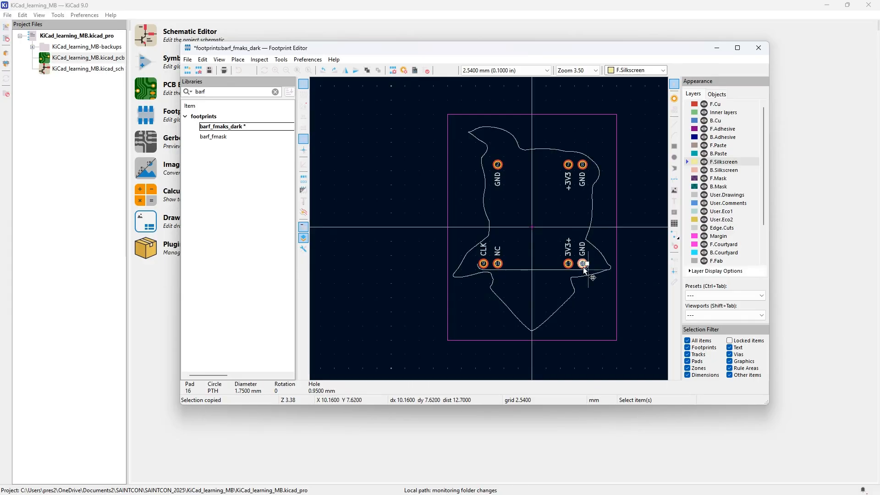
{"action": "left_click", "coordinate": [534, 269]}
{"action": "key", "text": "Delete"}
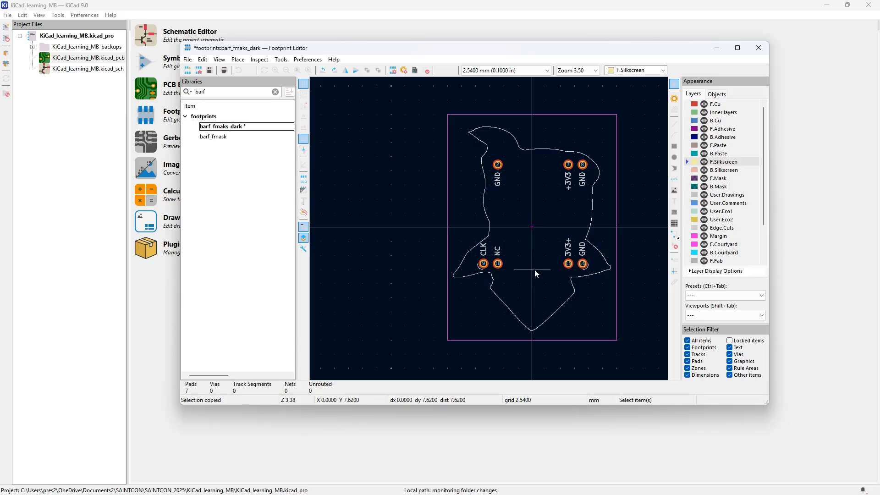
Delete the NC pad and its label from the footprint
{"action": "left_click", "coordinate": [500, 262]}
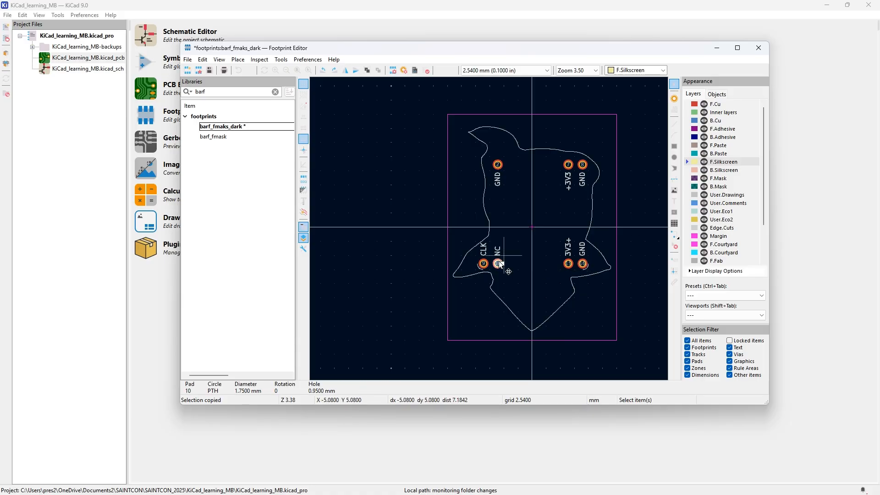
{"action": "key", "text": "Delete"}
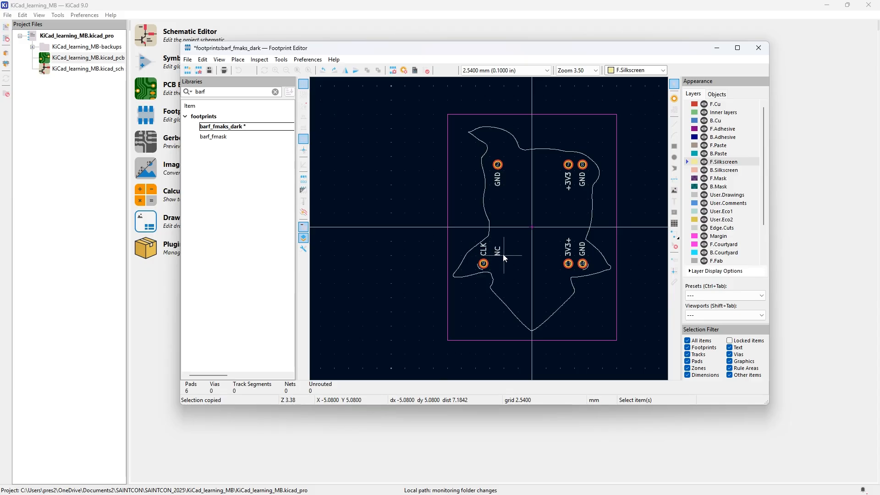
{"action": "left_click", "coordinate": [497, 251]}
{"action": "key", "text": "Delete"}
Delete the two remaining lower corner arcs of the MiniBadge square beside the CLK and GND pads
{"action": "left_click", "coordinate": [477, 266]}
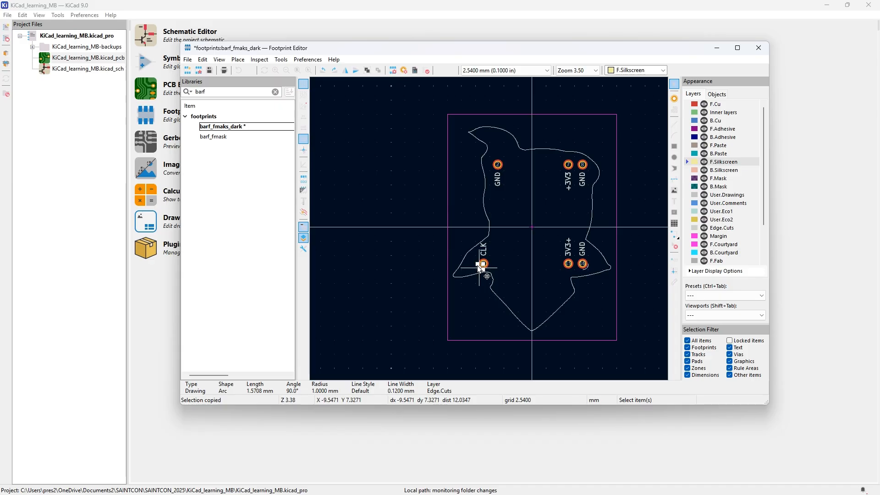
{"action": "key", "text": "Delete"}
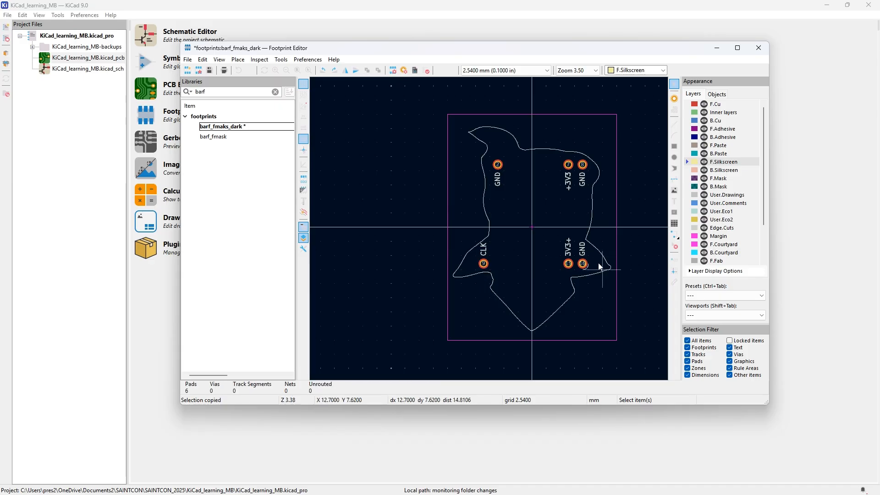
{"action": "left_click", "coordinate": [585, 270]}
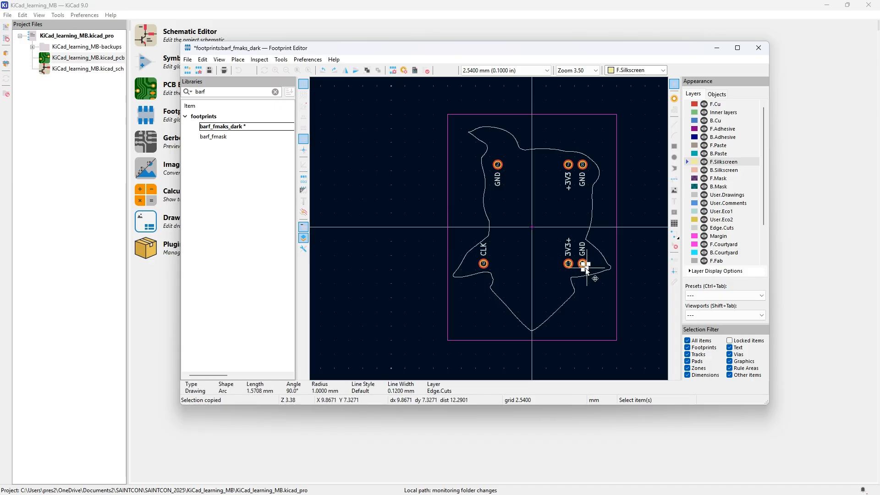
{"action": "key", "text": "Delete"}
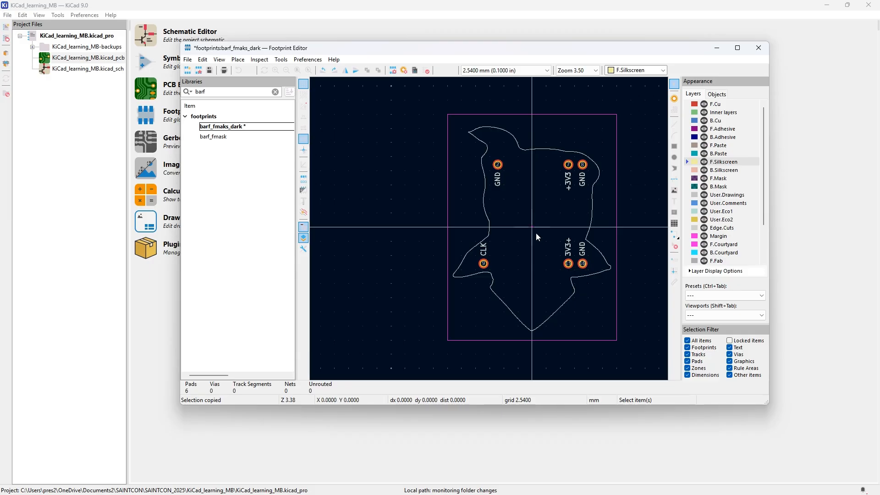
Change the layer of the upper-left GND label to B.Silkscreen
{"action": "left_click", "coordinate": [496, 180]}
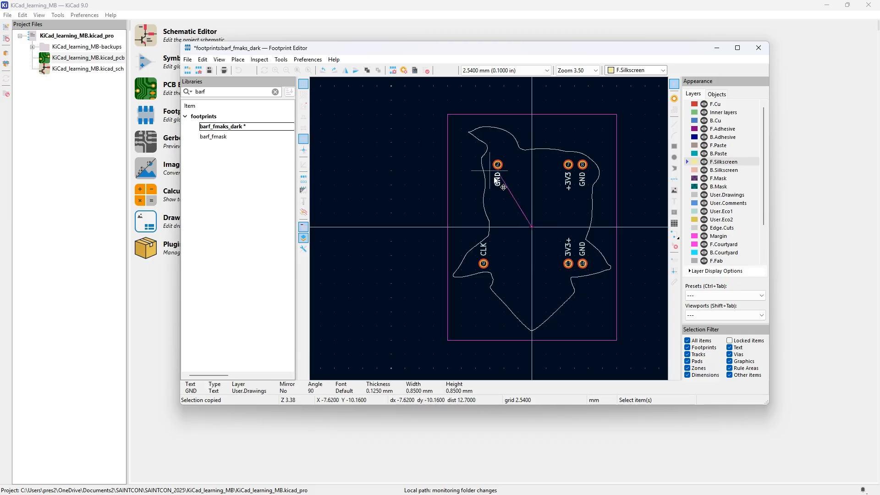
{"action": "double_click", "coordinate": [496, 180]}
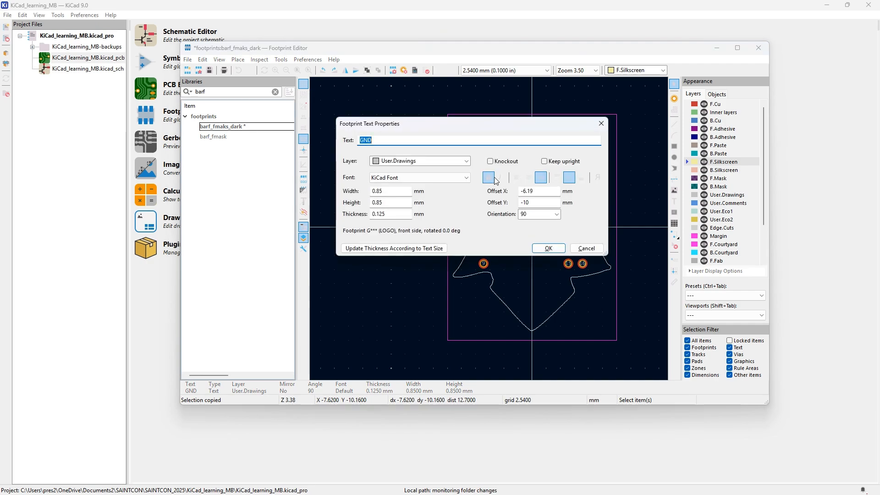
{"action": "left_click", "coordinate": [449, 163]}
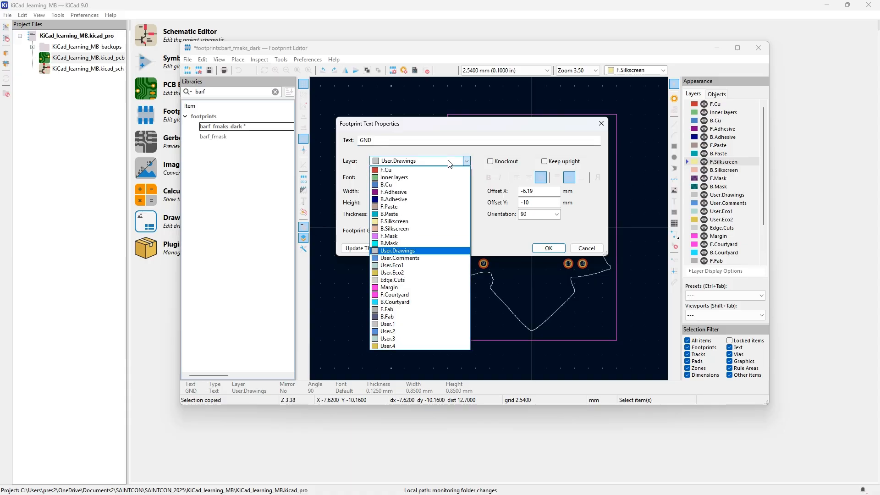
{"action": "left_click", "coordinate": [411, 229]}
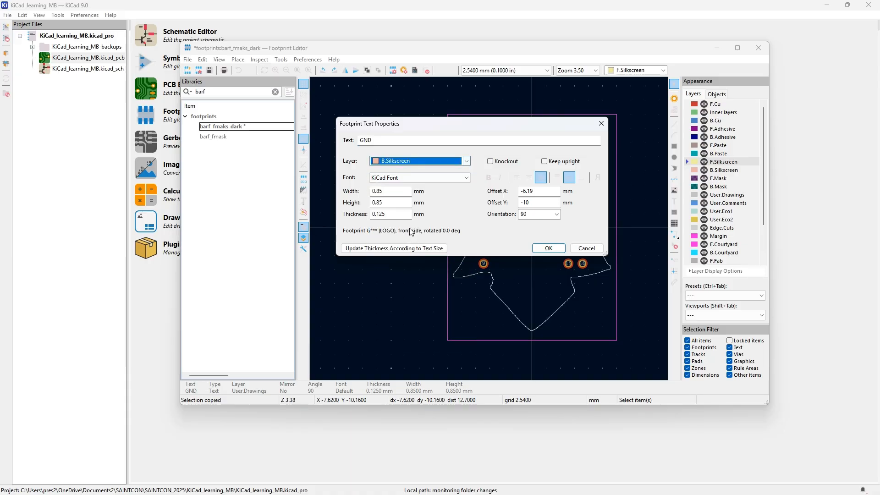
{"action": "left_click", "coordinate": [548, 248]}
Change the layer of the upper +3V3 label to B.Silkscreen
{"action": "left_click", "coordinate": [568, 180]}
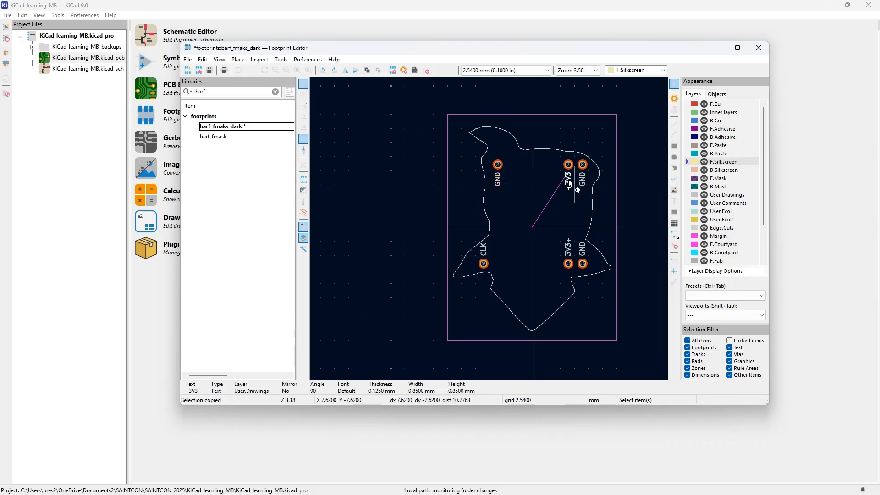
{"action": "double_click", "coordinate": [568, 180]}
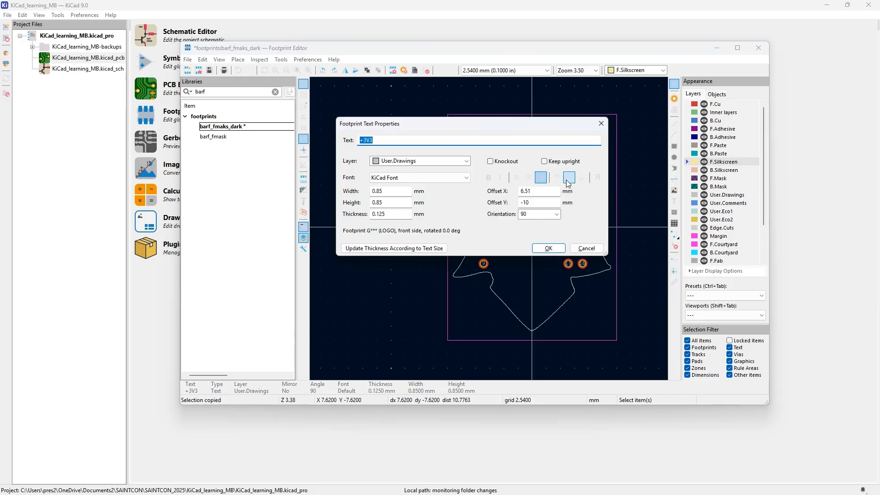
{"action": "left_click", "coordinate": [431, 160]}
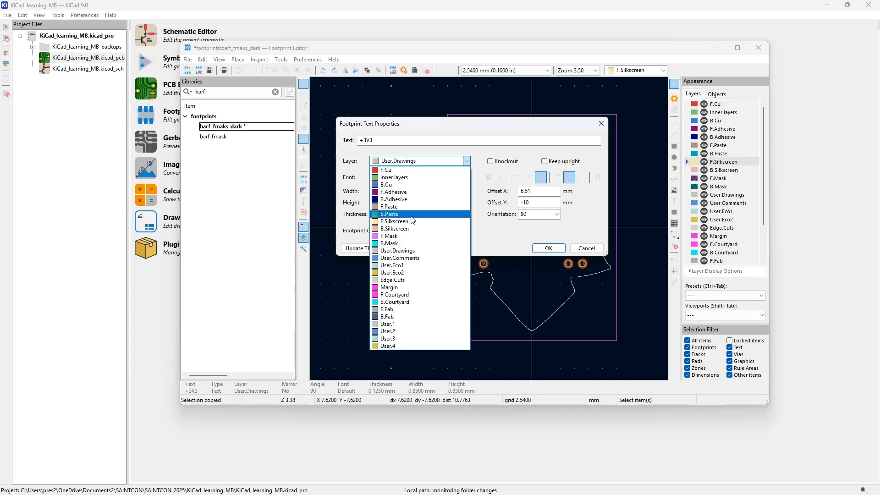
{"action": "left_click", "coordinate": [409, 229]}
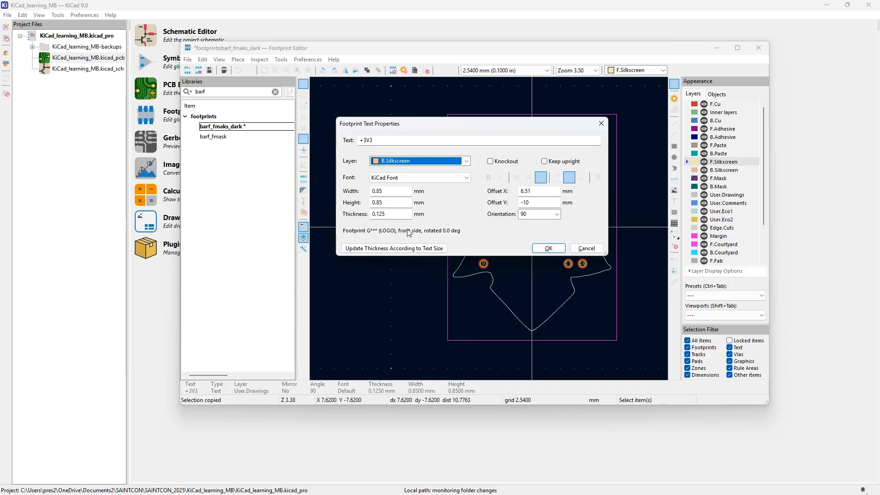
{"action": "left_click", "coordinate": [546, 248]}
Change the layer of the upper-right GND label to B.Silkscreen
{"action": "left_click", "coordinate": [580, 176]}
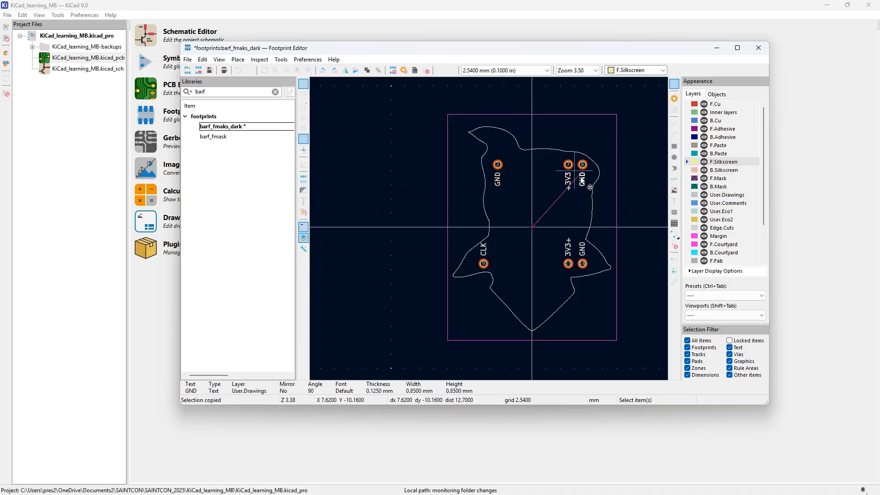
{"action": "double_click", "coordinate": [580, 177]}
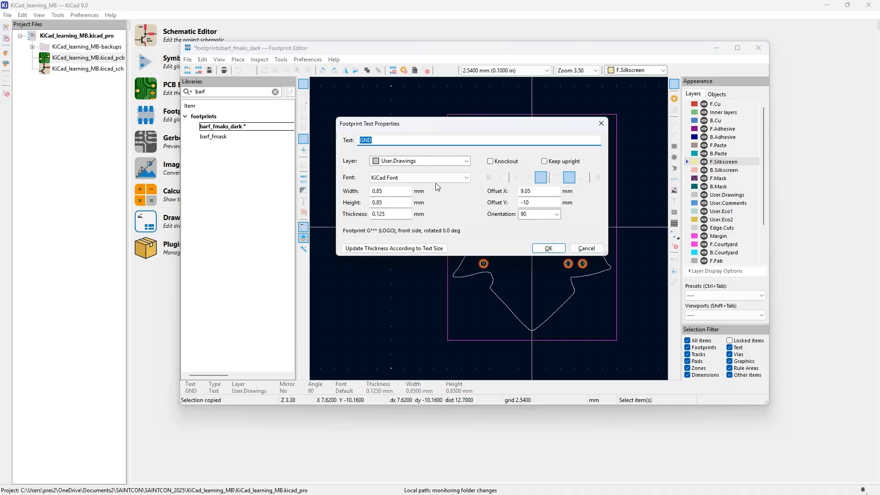
{"action": "left_click", "coordinate": [419, 162]}
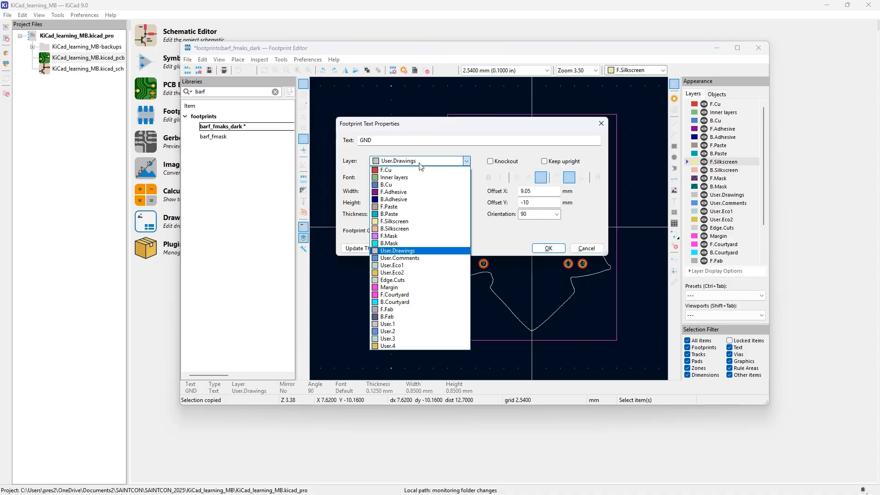
{"action": "left_click", "coordinate": [402, 231]}
{"action": "left_click", "coordinate": [547, 247]}
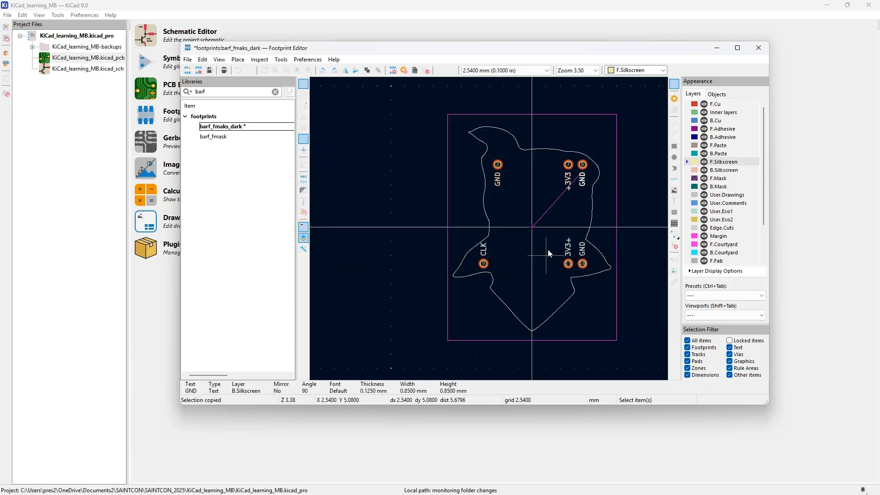
Change the layer of the CLK label to B.Silkscreen
{"action": "left_click", "coordinate": [485, 250]}
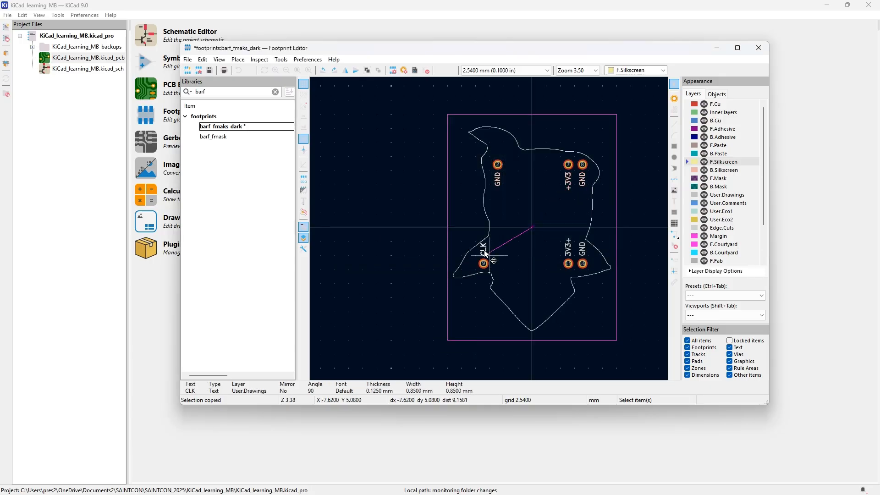
{"action": "double_click", "coordinate": [484, 249]}
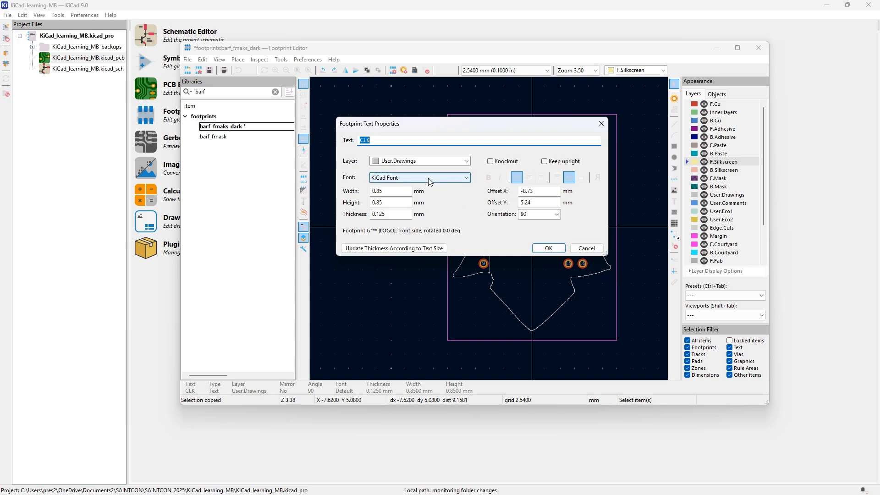
{"action": "left_click", "coordinate": [437, 159]}
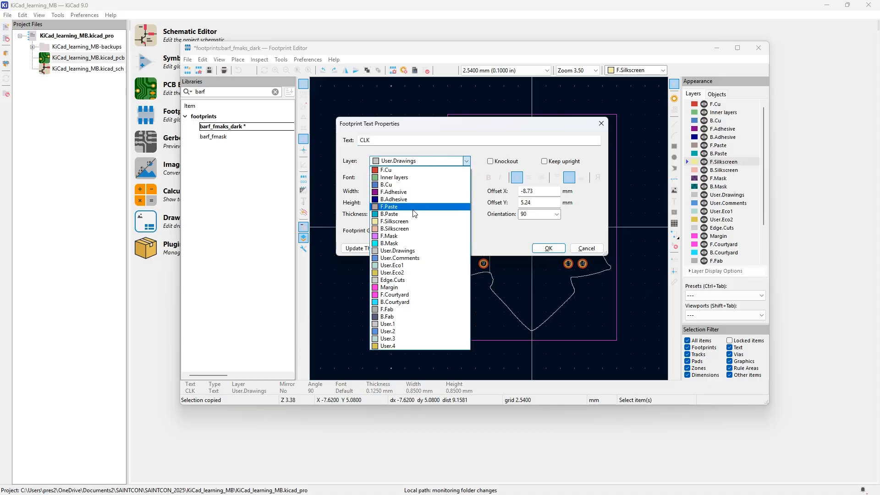
{"action": "left_click", "coordinate": [405, 228]}
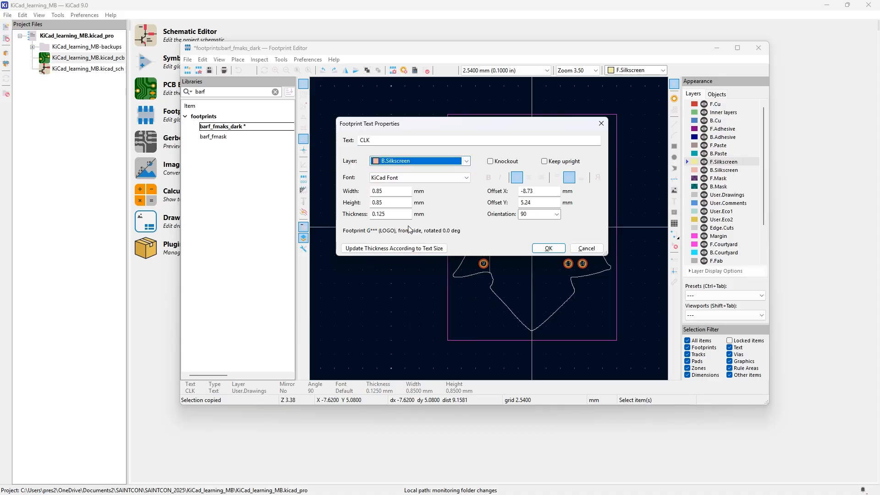
{"action": "left_click", "coordinate": [548, 248]}
Change the layer of the lower 3V3+ label to B.Silkscreen
{"action": "left_click", "coordinate": [571, 255]}
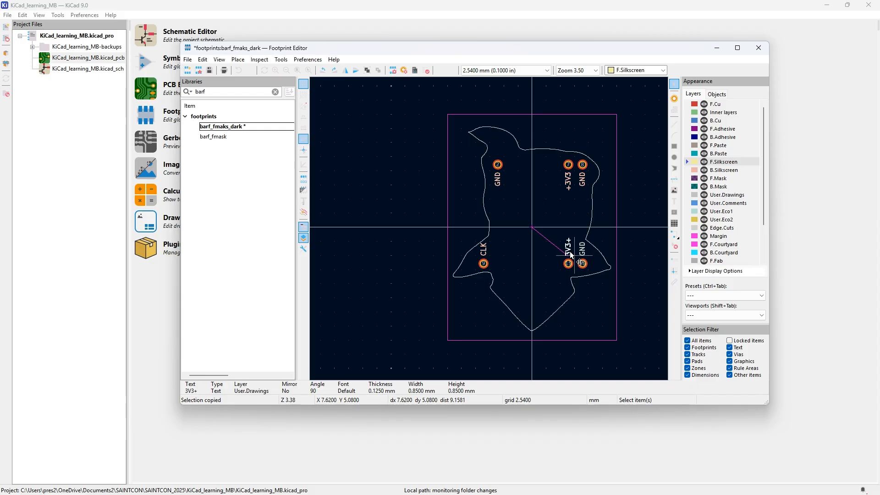
{"action": "double_click", "coordinate": [570, 251]}
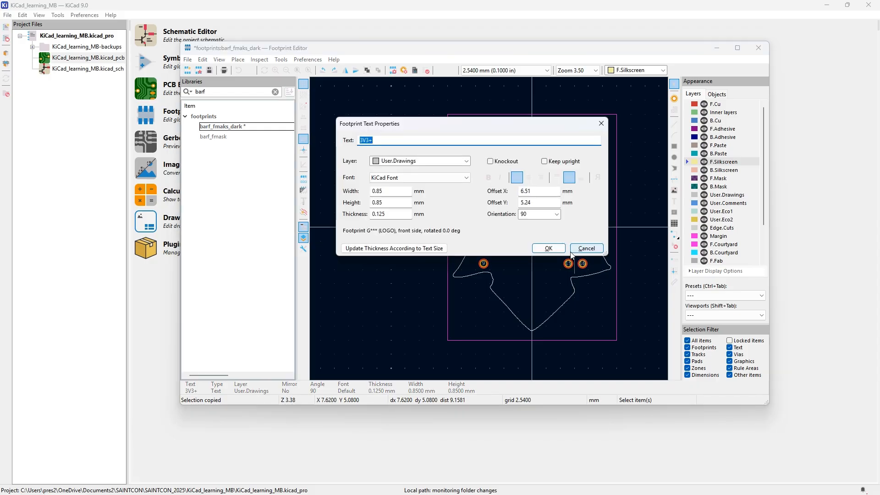
{"action": "left_click", "coordinate": [439, 160]}
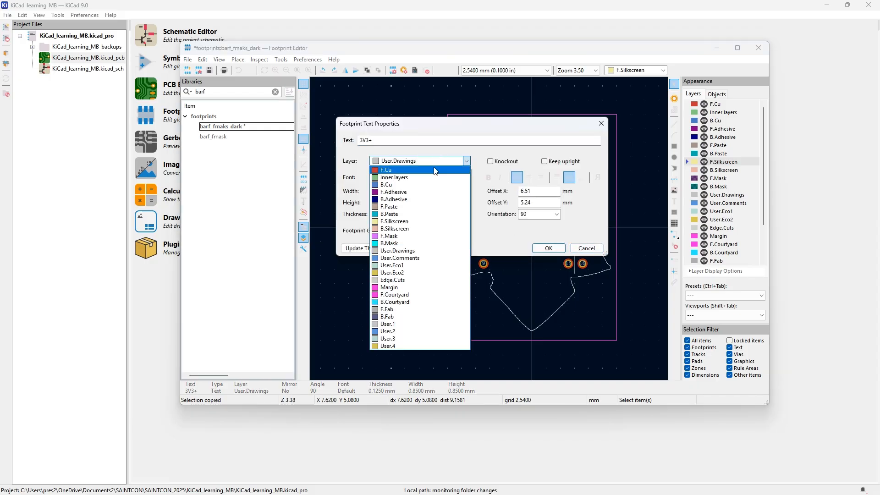
{"action": "left_click", "coordinate": [412, 228]}
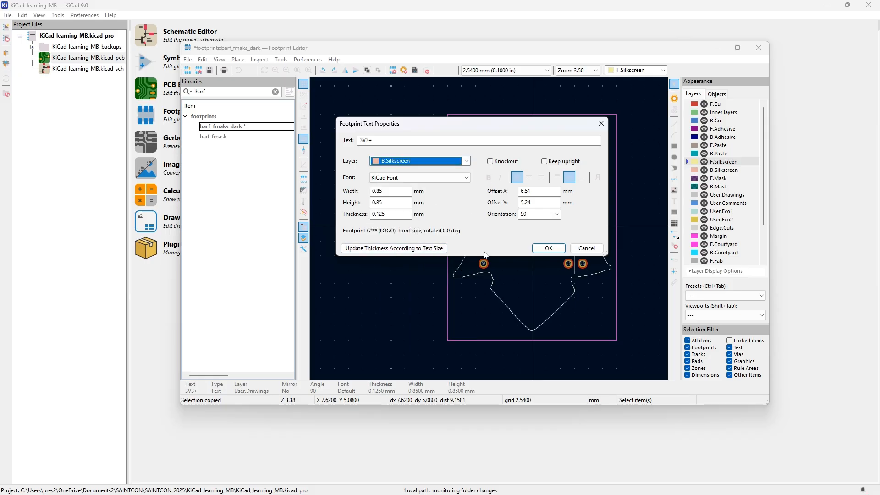
{"action": "left_click", "coordinate": [553, 250]}
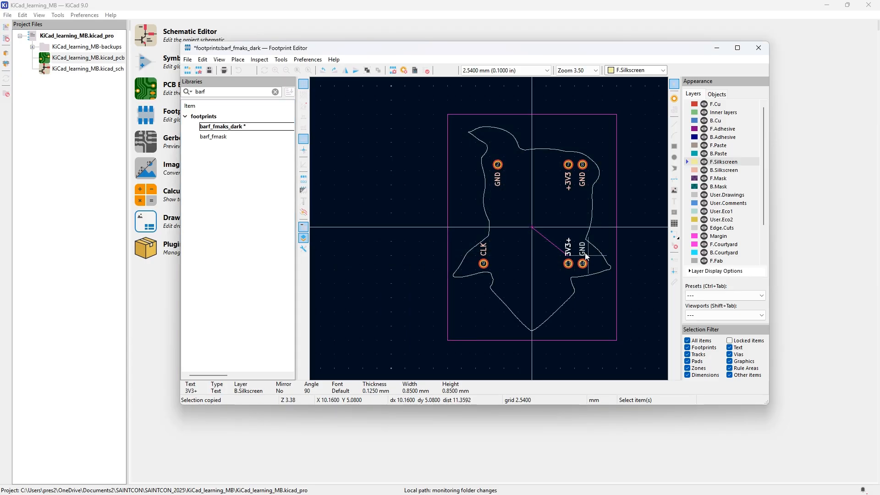
Change the layer of the lower-right GND label to B.Silkscreen
{"action": "left_click", "coordinate": [582, 252]}
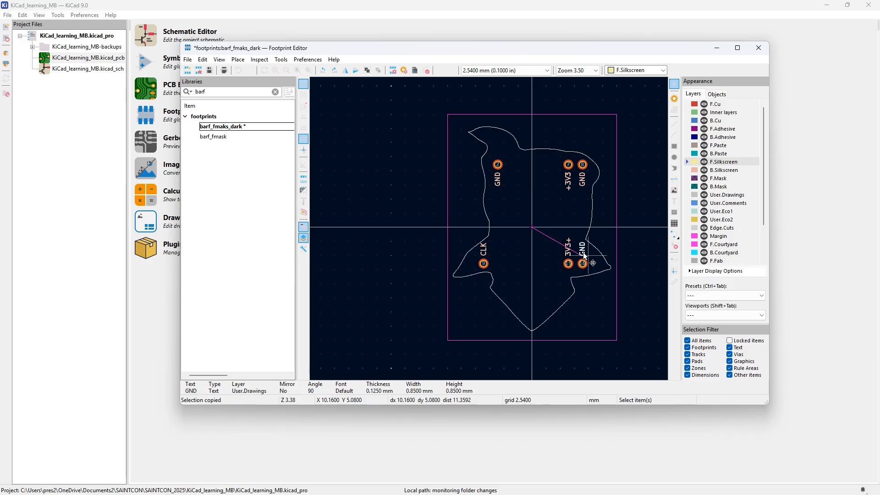
{"action": "double_click", "coordinate": [582, 251]}
{"action": "left_click", "coordinate": [428, 160]}
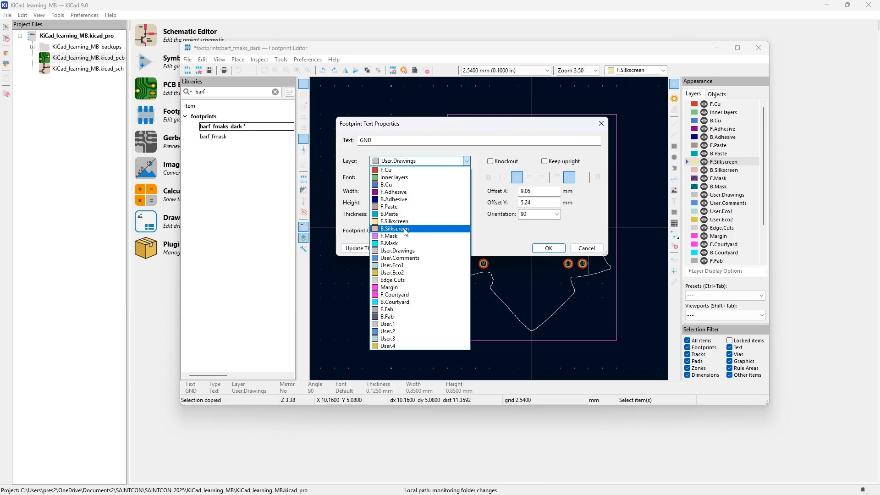
{"action": "left_click", "coordinate": [407, 228]}
{"action": "left_click", "coordinate": [547, 249]}
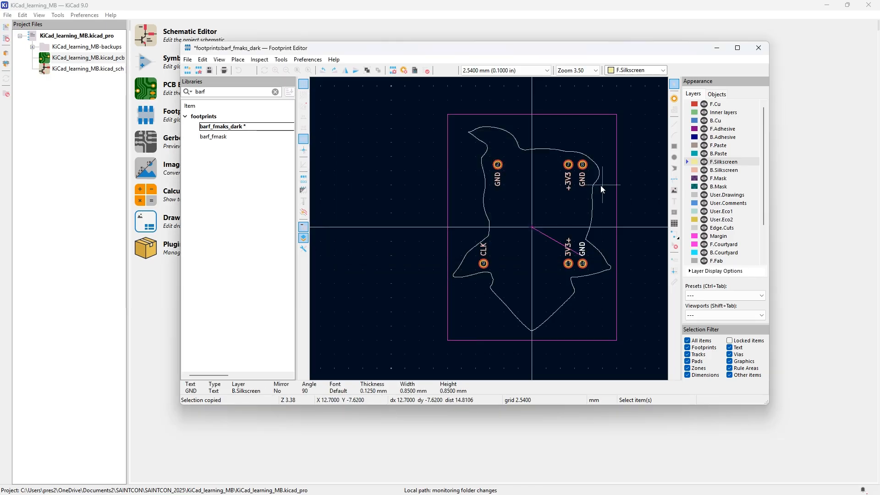
Save the barf_fmaks_dark footprint and close the Footprint Editor
{"action": "left_click", "coordinate": [210, 70]}
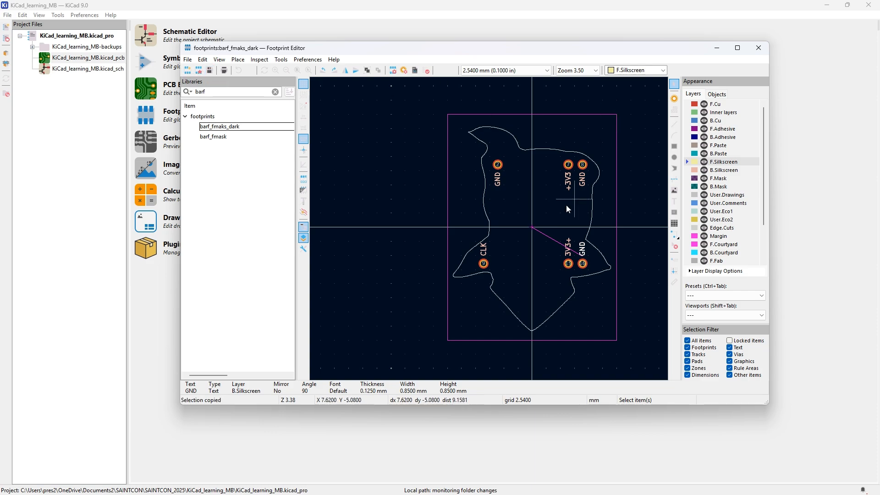
{"action": "left_click", "coordinate": [761, 52]}
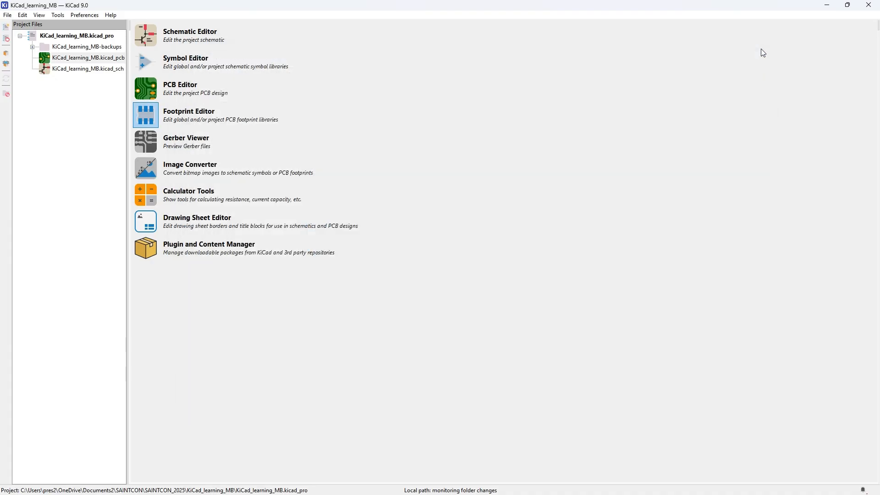
Open the project schematic KiCad_learning_MB.kicad_sch and leave wire drawing for item selection
{"action": "left_click", "coordinate": [83, 69]}
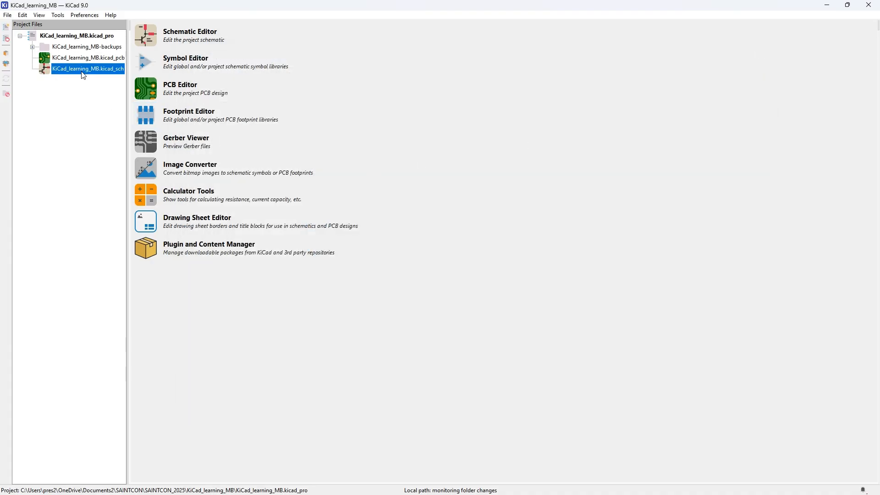
{"action": "double_click", "coordinate": [83, 69]}
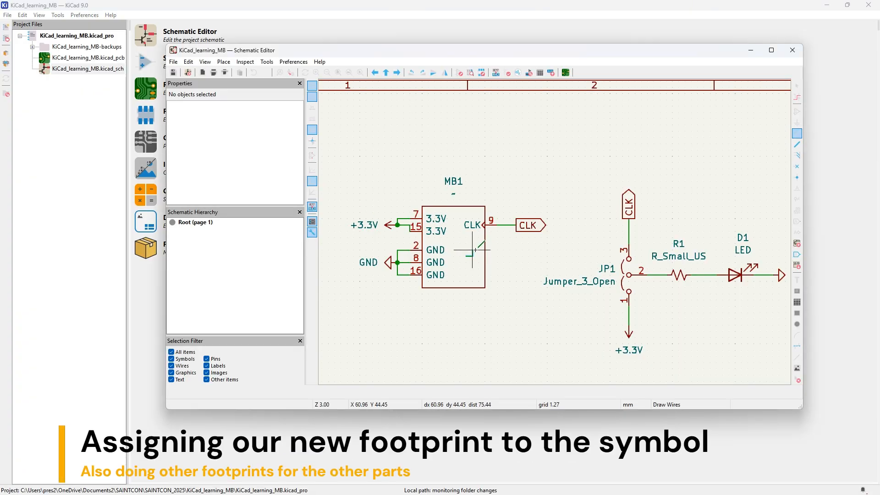
{"action": "left_click", "coordinate": [797, 86]}
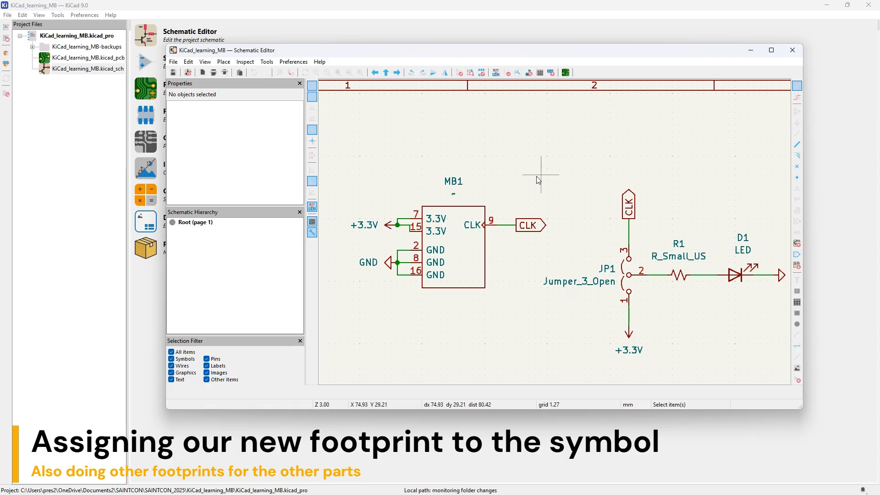
Assign the footprint barf_fmaks_dark from the footprints library to symbol MB1
{"action": "left_click", "coordinate": [459, 212]}
{"action": "double_click", "coordinate": [458, 208]}
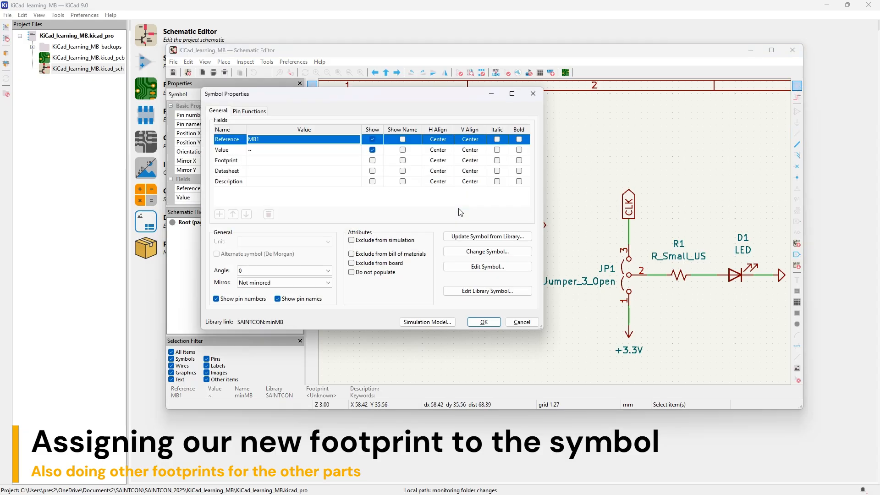
{"action": "left_click", "coordinate": [292, 160]}
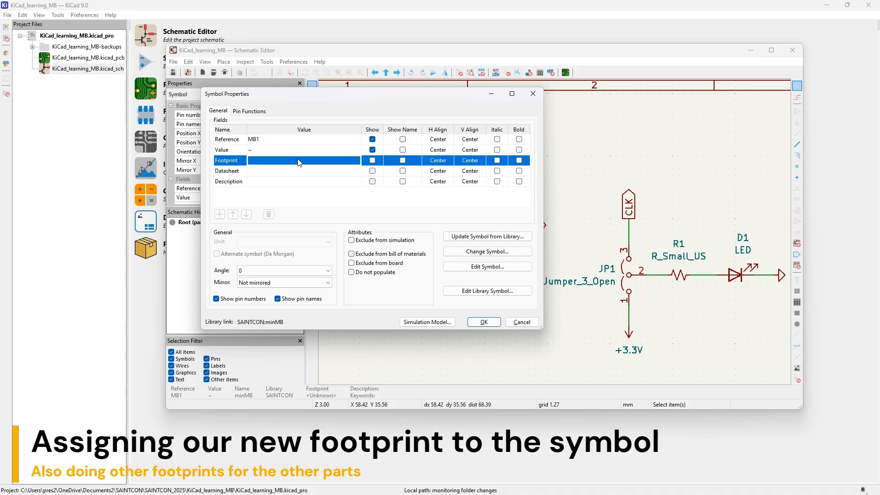
{"action": "left_click", "coordinate": [356, 159]}
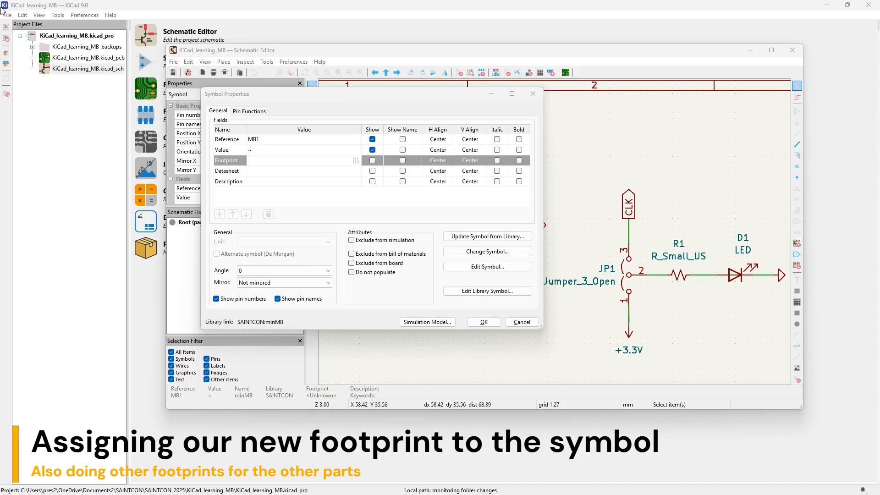
{"action": "left_click_drag", "start_coordinate": [0, 157], "coordinate": [629, 99]}
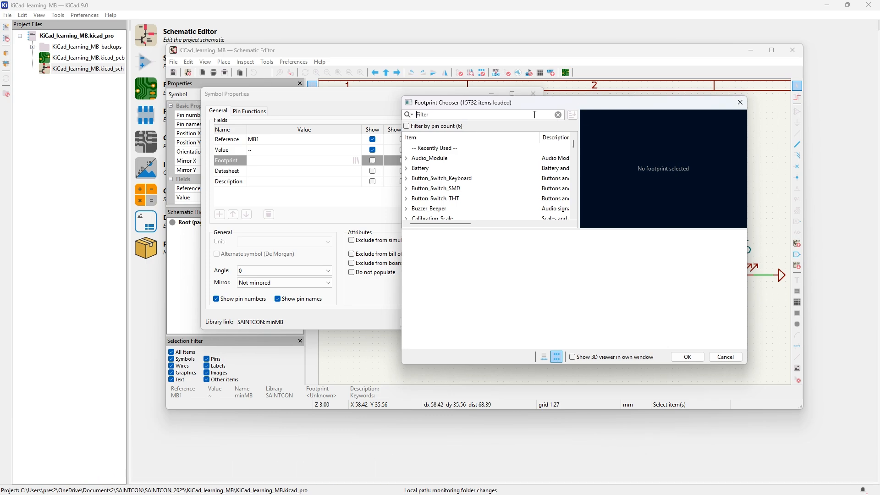
{"action": "type", "text": "arf"}
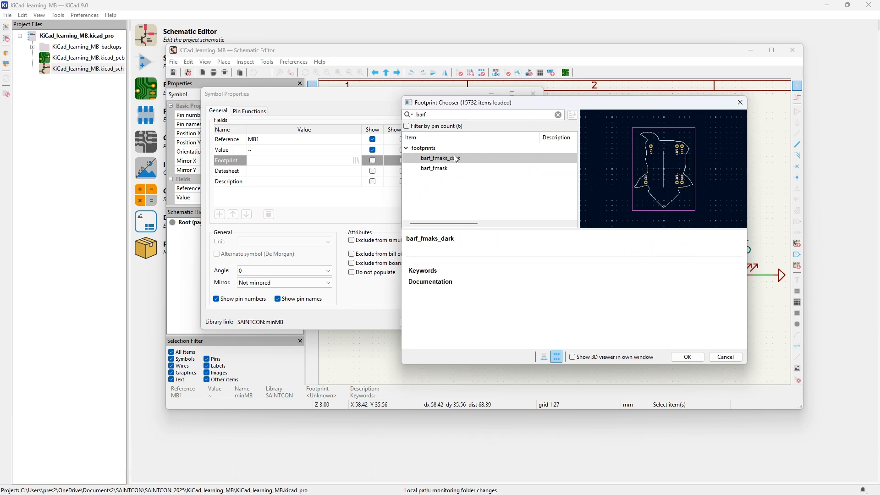
{"action": "double_click", "coordinate": [454, 158]}
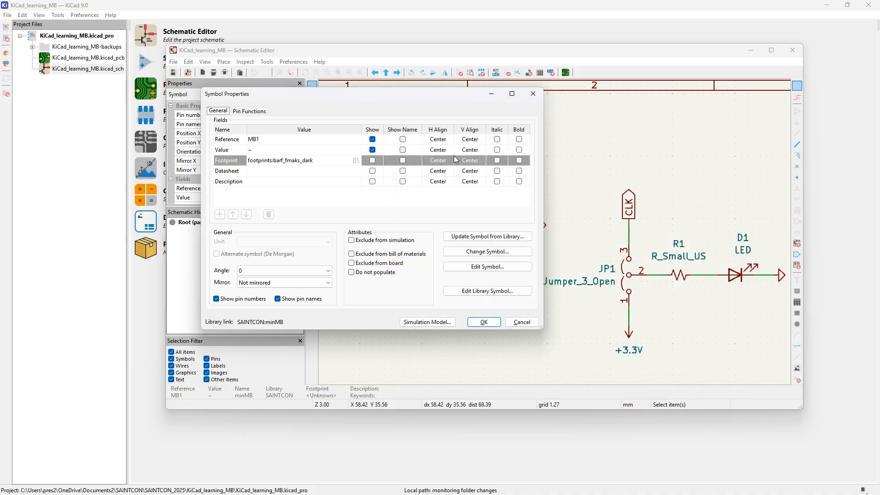
{"action": "left_click", "coordinate": [475, 324]}
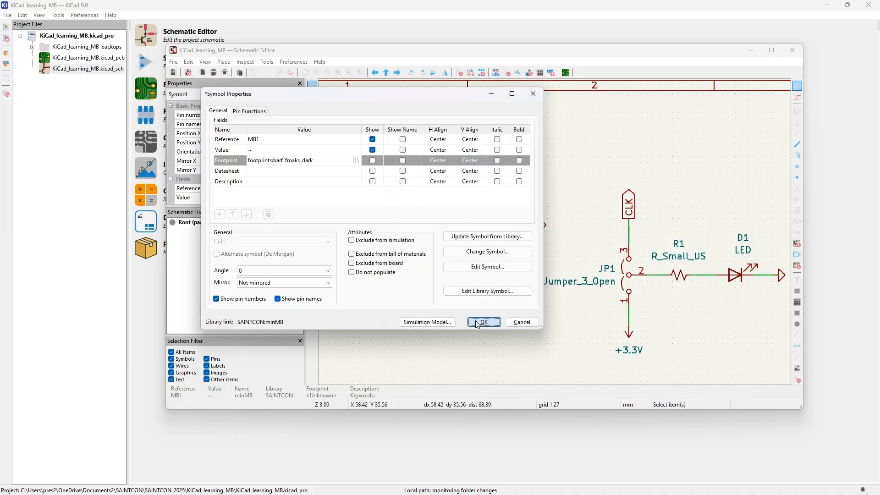
Open the Footprint Chooser for the footprint field of jumper JP1
{"action": "left_click", "coordinate": [629, 273]}
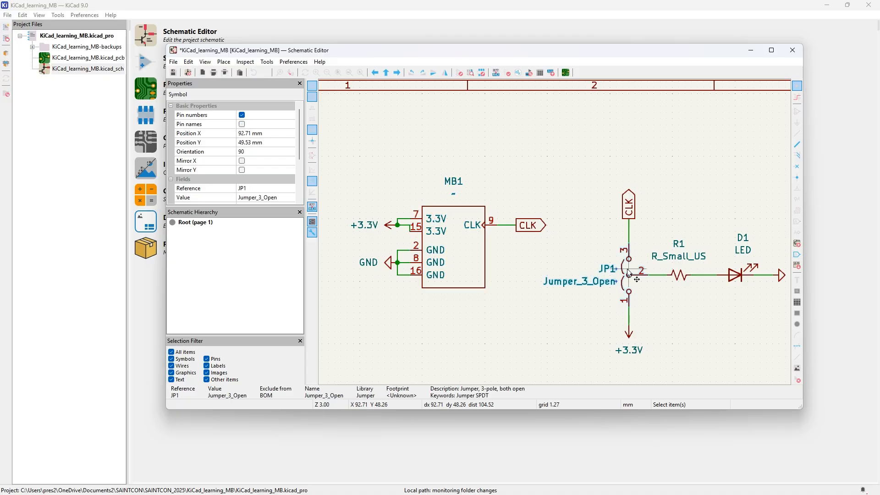
{"action": "double_click", "coordinate": [629, 274]}
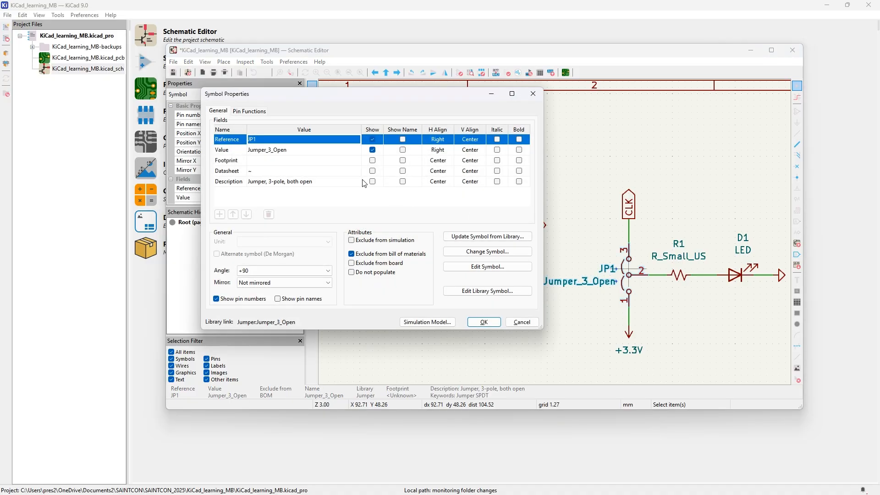
{"action": "left_click", "coordinate": [353, 160]}
{"action": "left_click", "coordinate": [354, 160]}
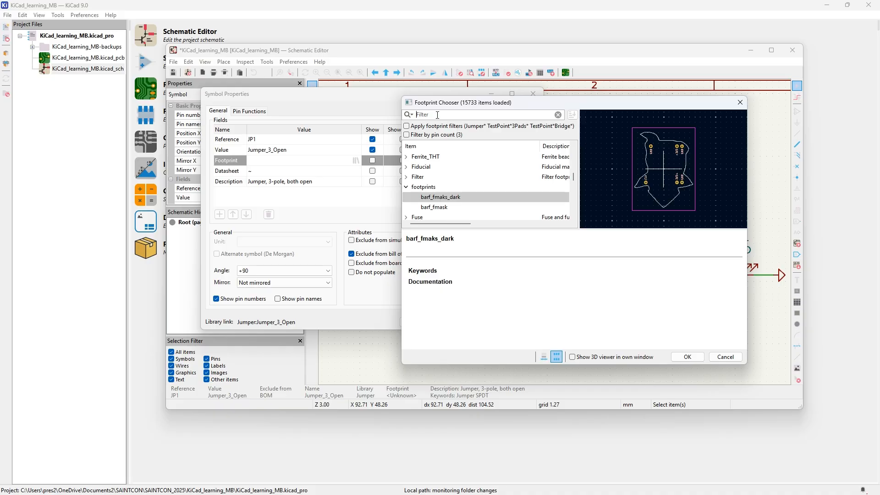
{"action": "type", "text": "header"}
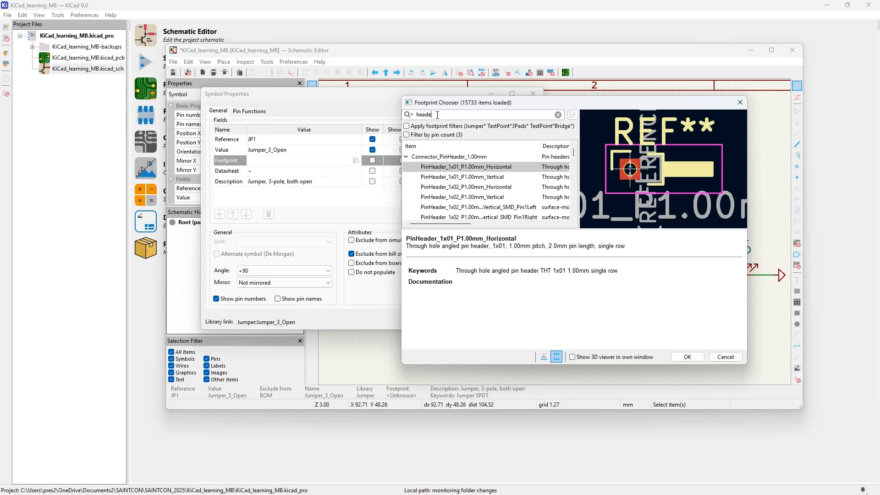
{"action": "key", "text": "BackSpace"}
{"action": "key", "text": "BackSpace"}
{"action": "key", "text": "BackSpace"}
{"action": "key", "text": "BackSpace"}
{"action": "type", "text": "br"}
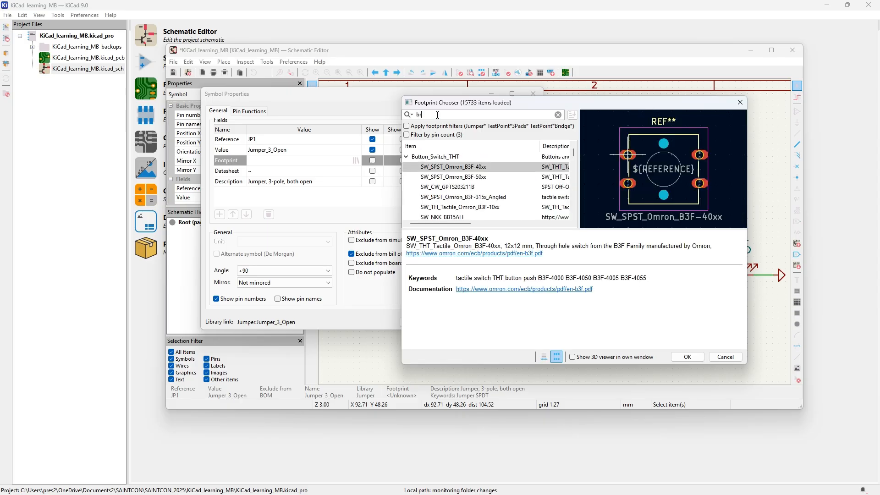
{"action": "type", "text": "idg"}
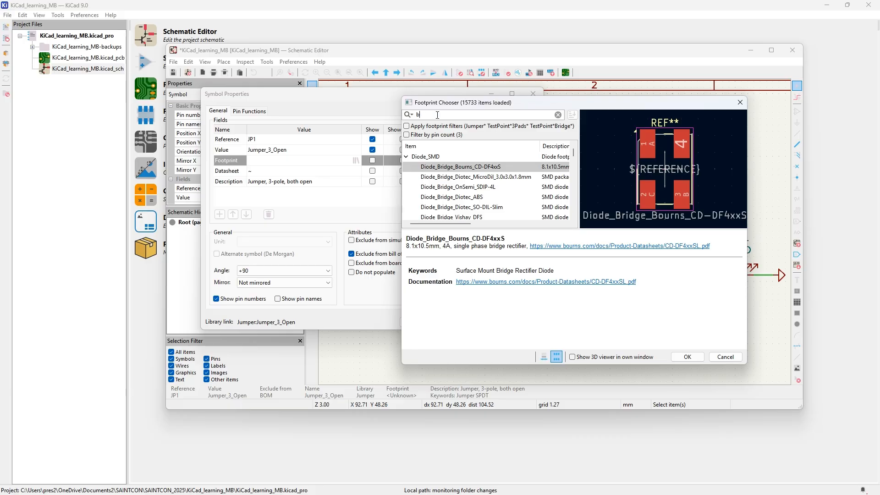
{"action": "key", "text": "BackSpace"}
Assign the solder jumper footprint SolderJumper-3_P1.3mm_Open_RoundedPad1.0x1.5mm to jumper JP1 and confirm its symbol properties
{"action": "type", "text": "solder ju"}
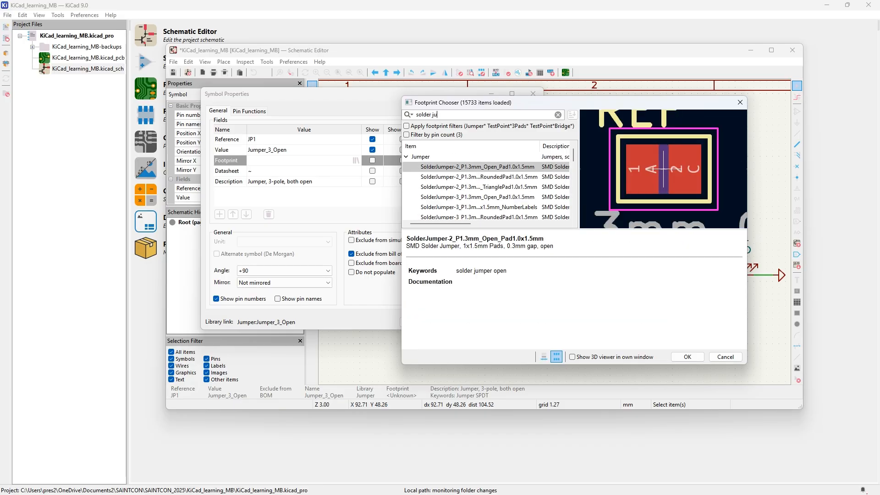
{"action": "type", "text": "mper"}
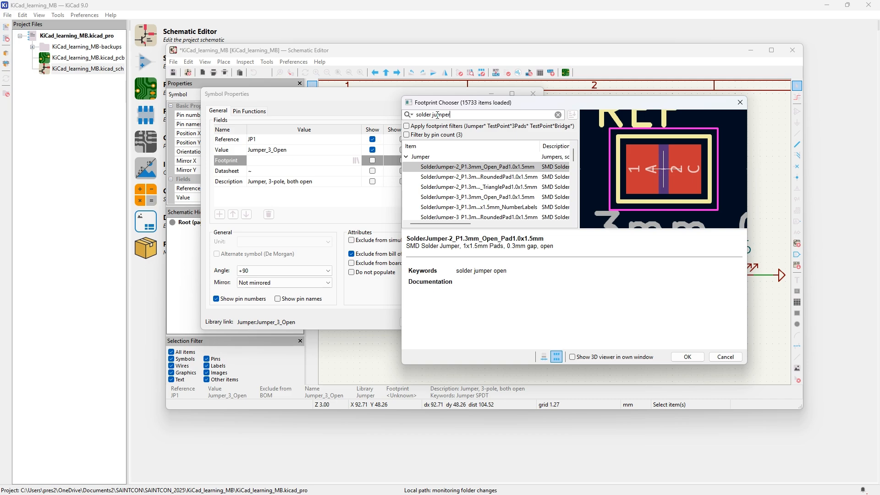
{"action": "left_click", "coordinate": [480, 197]}
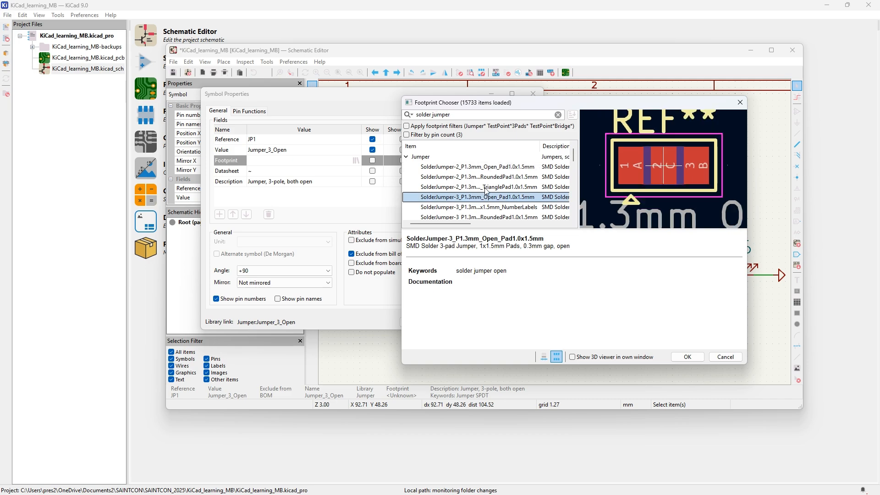
{"action": "scroll", "coordinate": [491, 190], "scroll_direction": "down", "scroll_amount": 1}
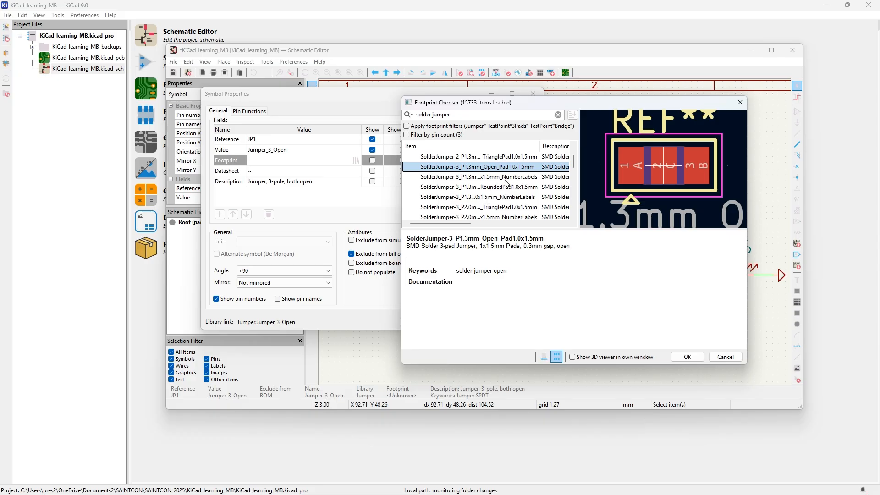
{"action": "left_click", "coordinate": [506, 178]}
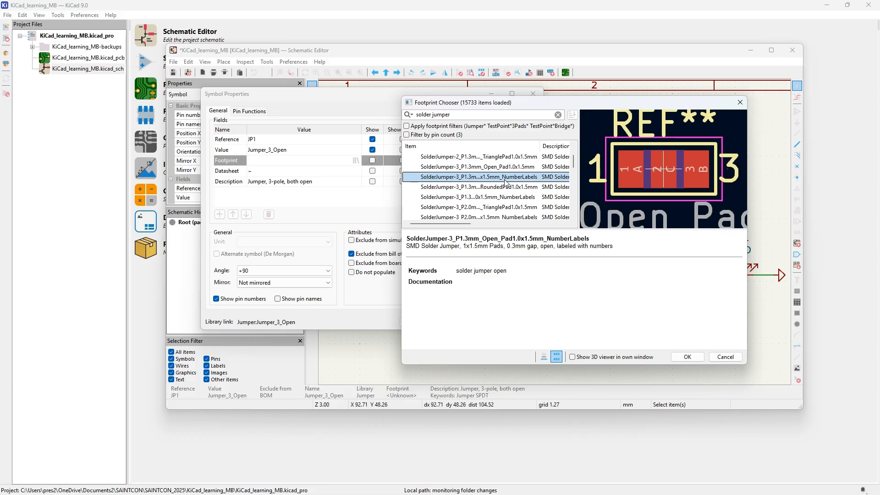
{"action": "key", "text": "Down"}
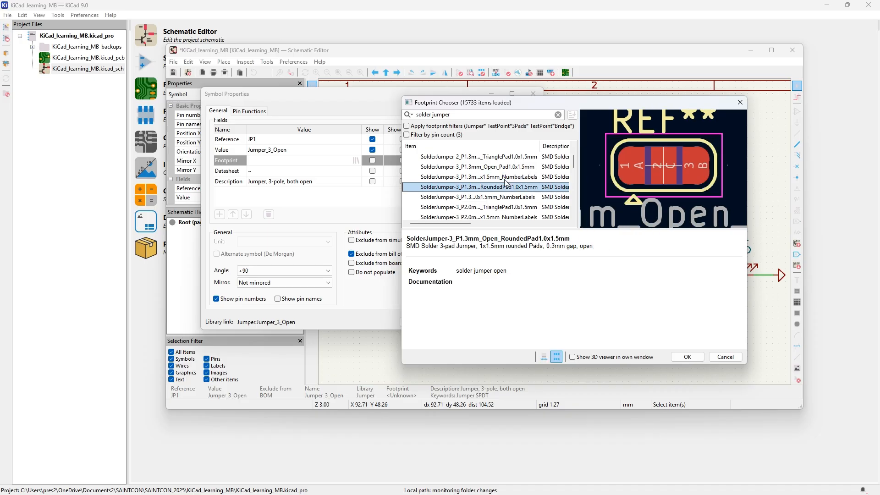
{"action": "left_click", "coordinate": [689, 357]}
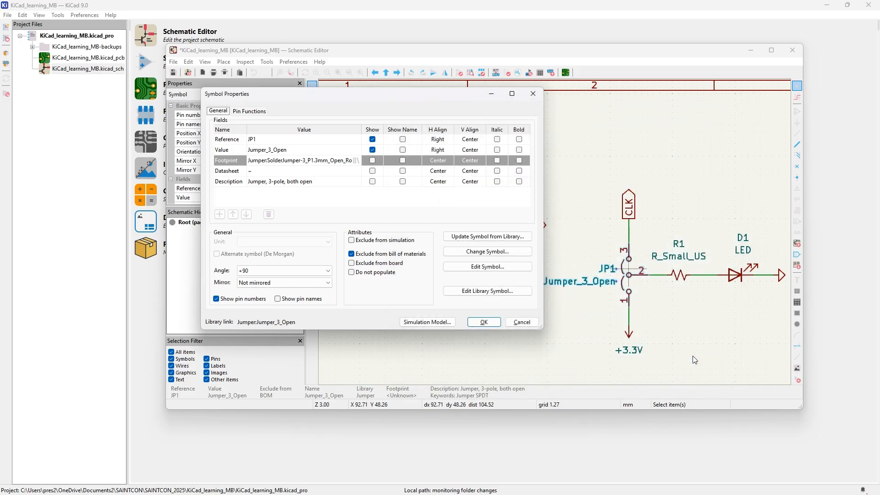
{"action": "left_click", "coordinate": [483, 322]}
Open the Footprint Chooser for the footprint field of resistor R1
{"action": "left_click", "coordinate": [685, 259]}
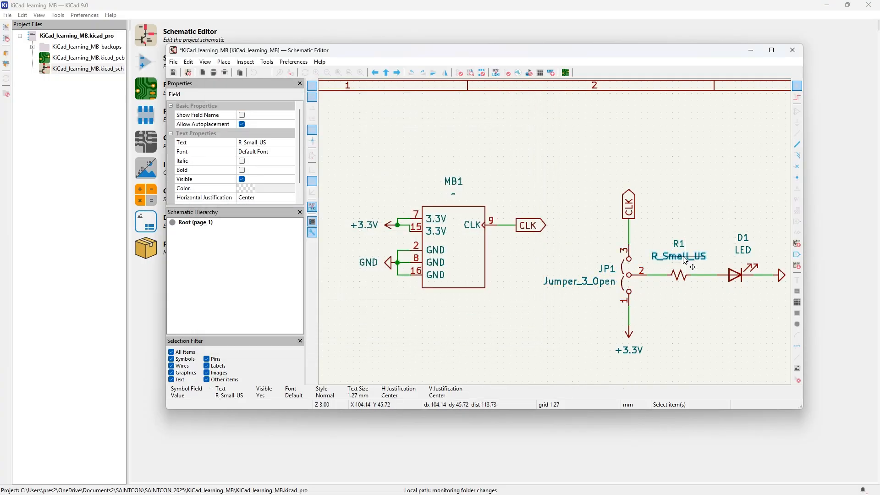
{"action": "left_click", "coordinate": [685, 279]}
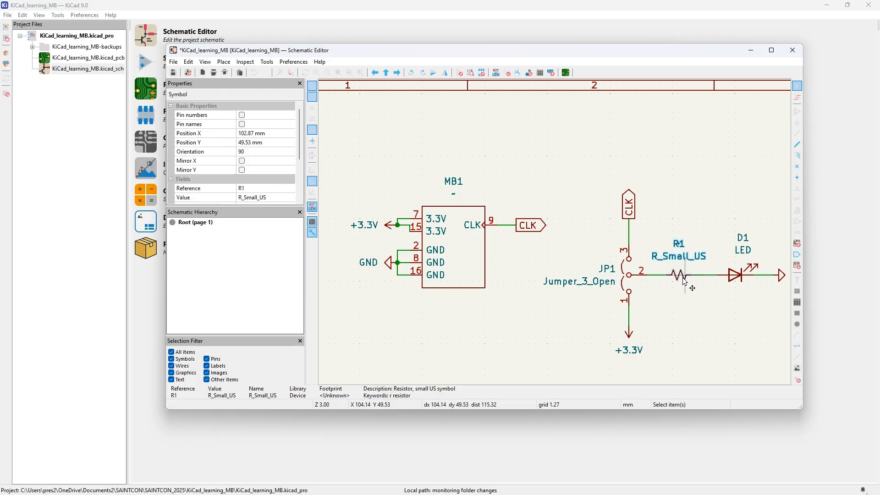
{"action": "double_click", "coordinate": [684, 280]}
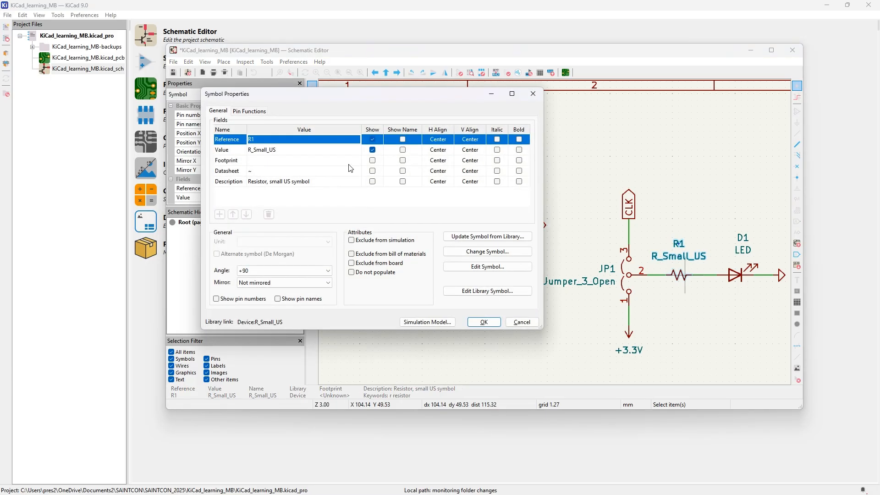
{"action": "left_click", "coordinate": [351, 161]}
{"action": "left_click", "coordinate": [356, 161]}
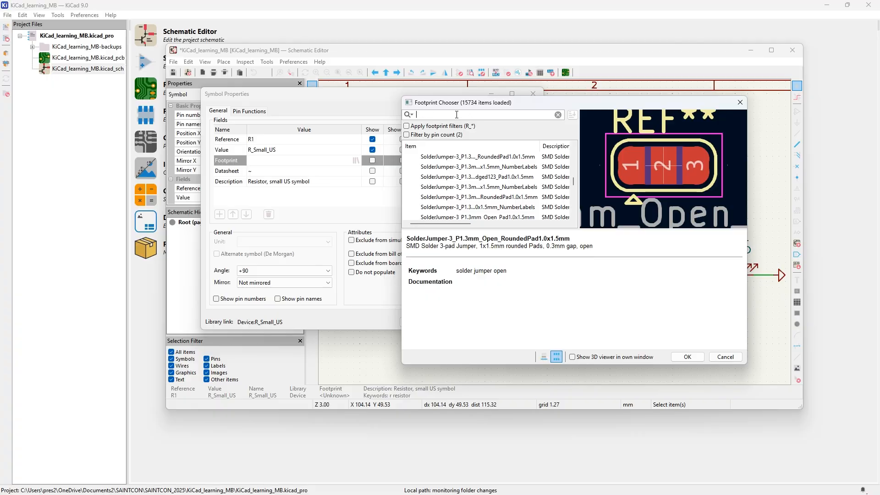
Filter the footprint list for R1 by "handsolder re"
{"action": "type", "text": "hand solder"}
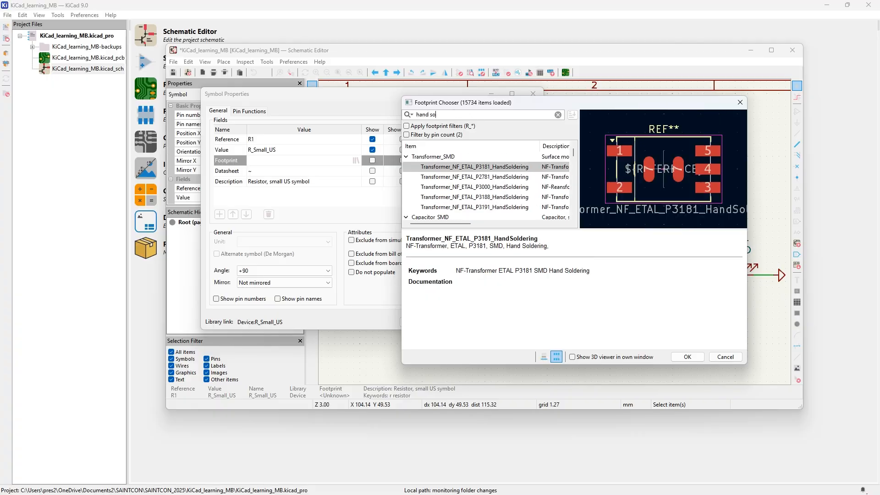
{"action": "key", "text": "BackSpace"}
{"action": "key", "text": "BackSpace"}
{"action": "key", "text": "BackSpace"}
{"action": "key", "text": "BackSpace"}
{"action": "key", "text": "BackSpace"}
{"action": "key", "text": "BackSpace"}
{"action": "key", "text": "BackSpace"}
{"action": "type", "text": "solder reis"}
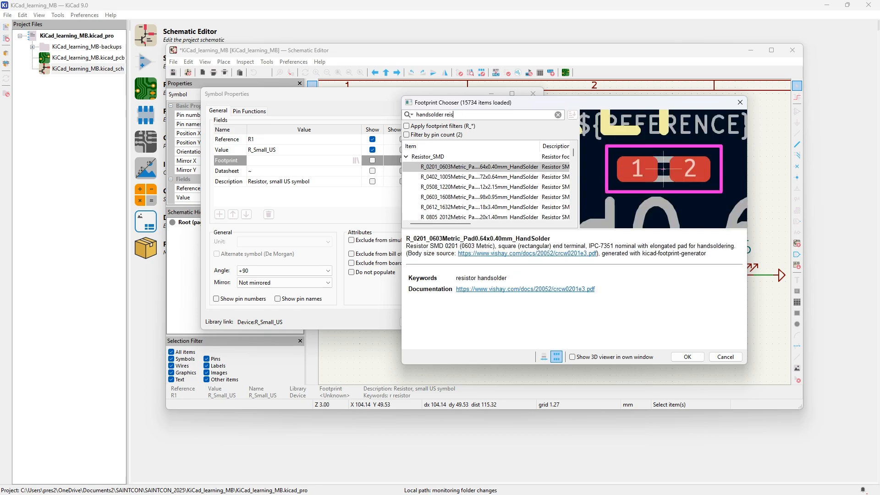
{"action": "key", "text": "BackSpace"}
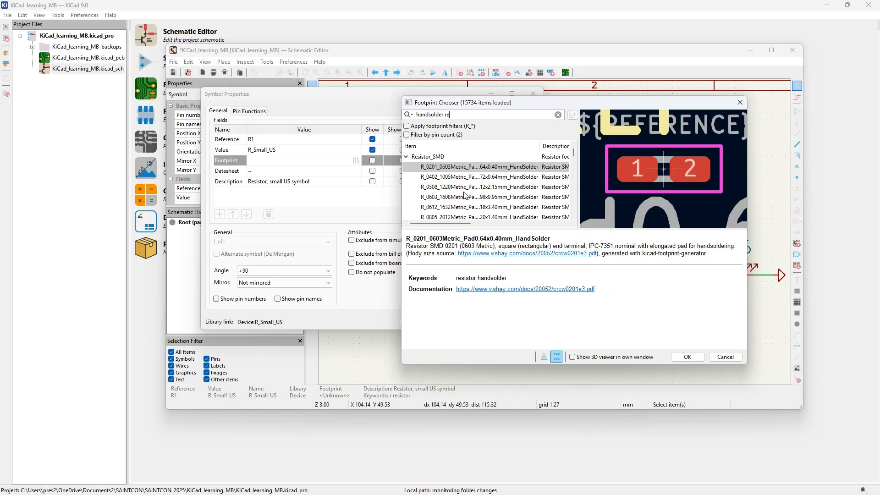
Assign the footprint R_1206_3216Metric_Pad1.30x1.75mm_HandSolder to resistor R1 and confirm its symbol properties
{"action": "scroll", "coordinate": [465, 195], "scroll_direction": "down", "scroll_amount": 1}
{"action": "scroll", "coordinate": [465, 195], "scroll_direction": "down", "scroll_amount": 1}
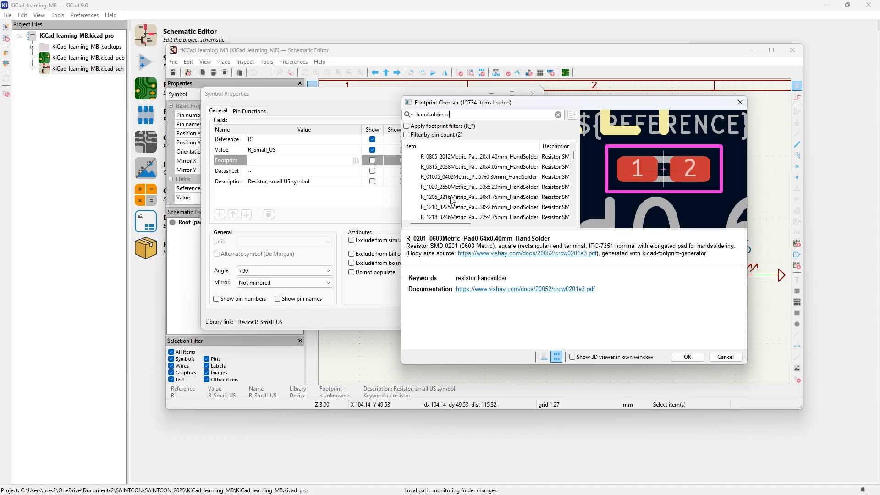
{"action": "left_click", "coordinate": [452, 198]}
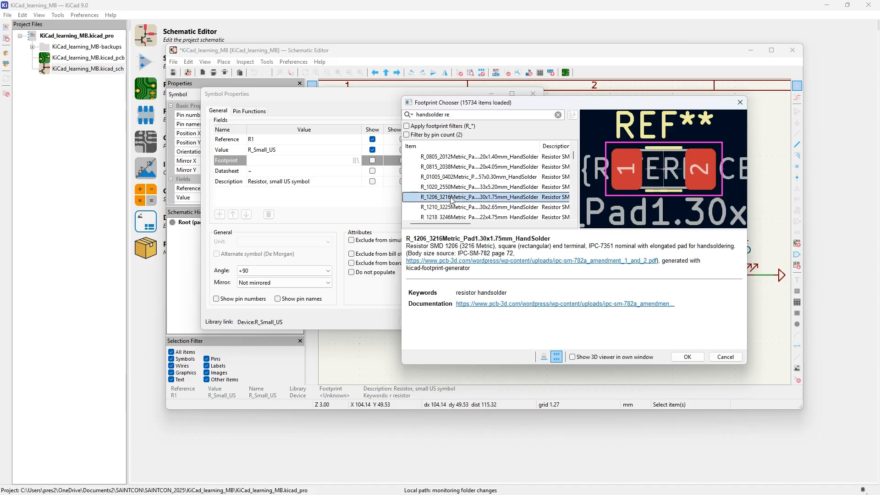
{"action": "left_click", "coordinate": [687, 357]}
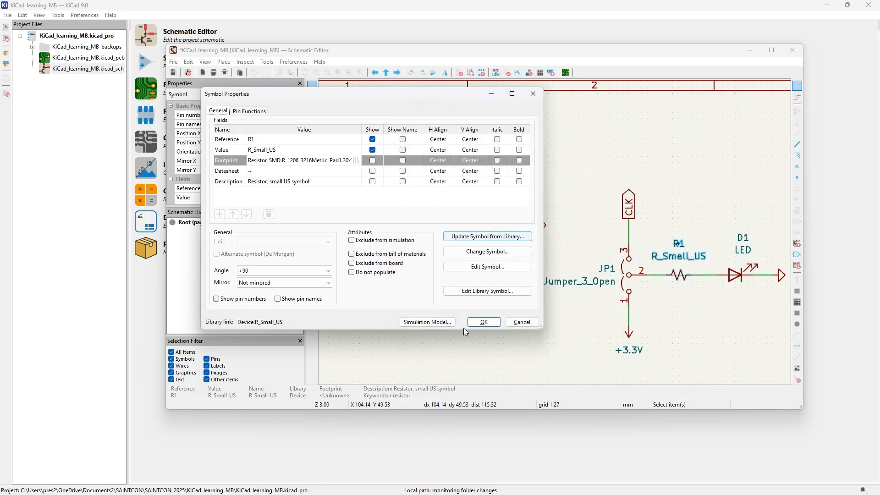
{"action": "left_click", "coordinate": [484, 322]}
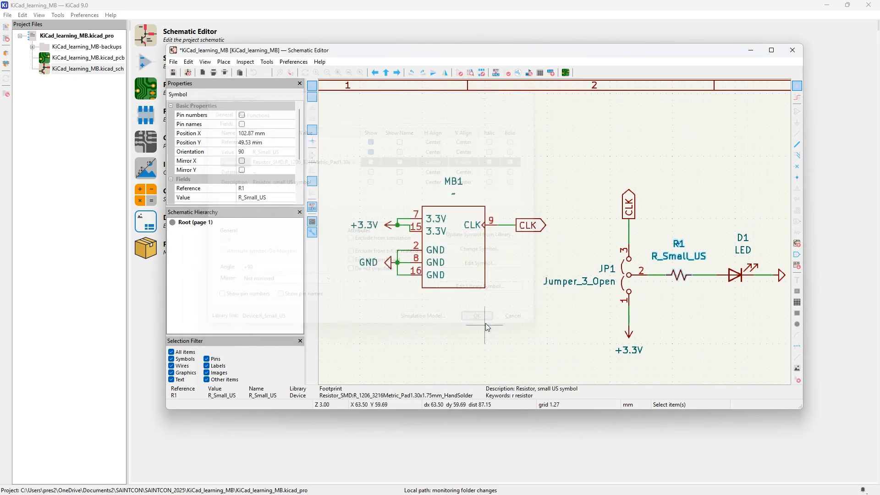
Open the Footprint Chooser for the footprint field of LED D1
{"action": "left_click", "coordinate": [735, 274]}
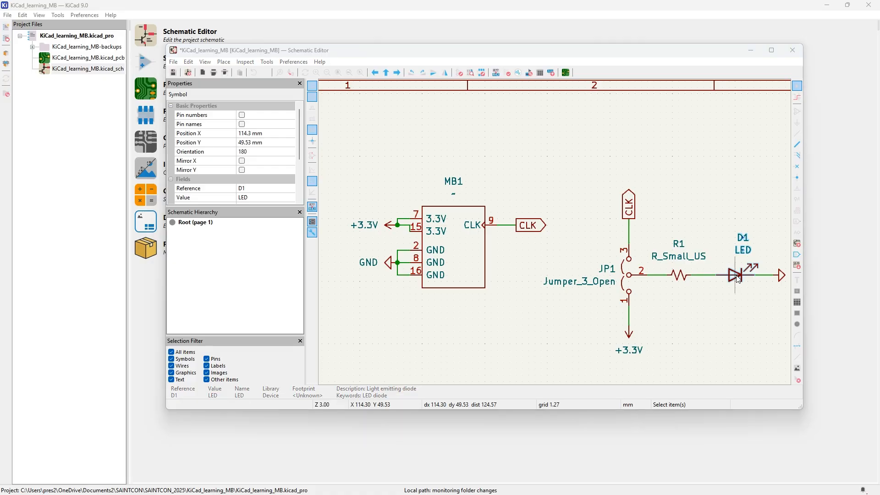
{"action": "double_click", "coordinate": [736, 276]}
{"action": "left_click", "coordinate": [346, 160]}
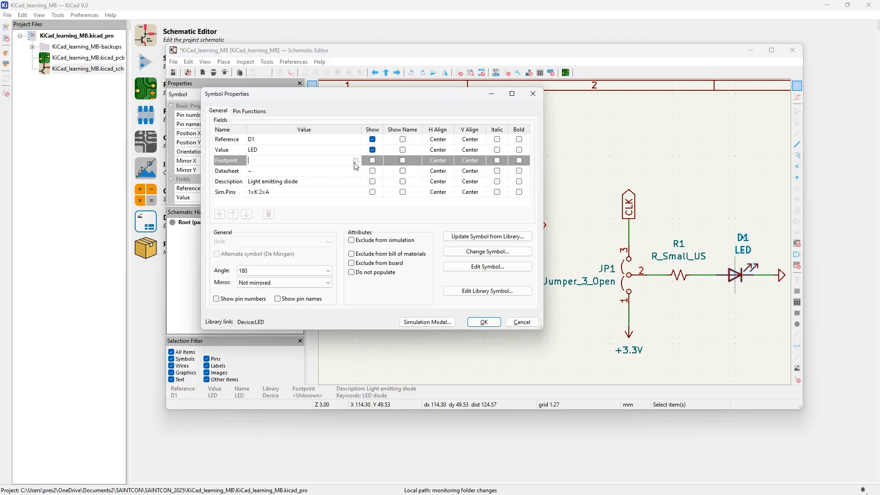
{"action": "left_click", "coordinate": [355, 160]}
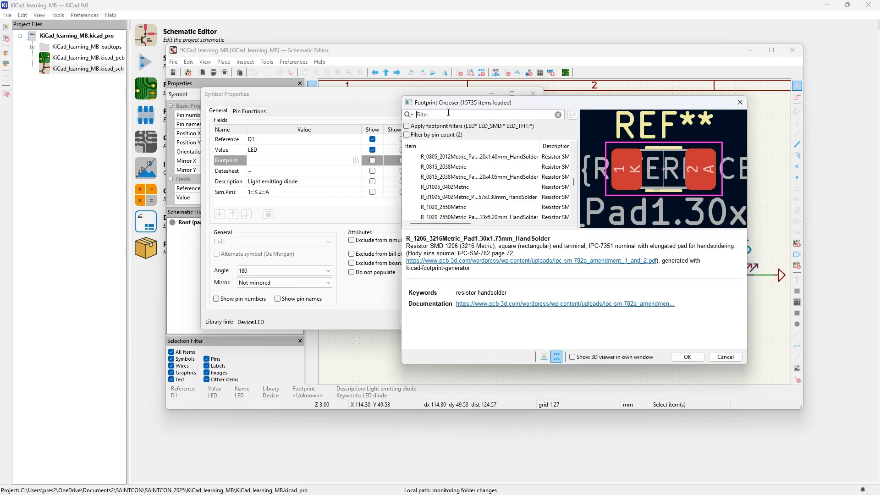
Filter the footprint list for D1 by "3mm led"
{"action": "type", "text": "3mm"}
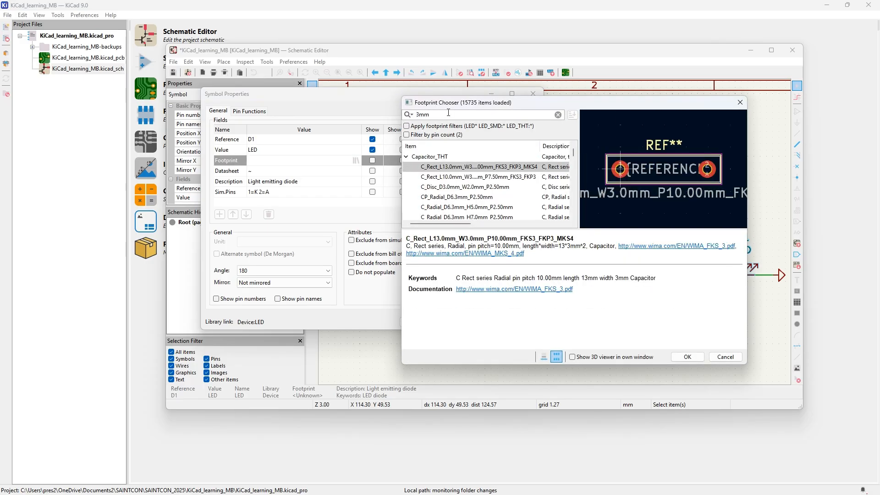
{"action": "type", "text": " th"}
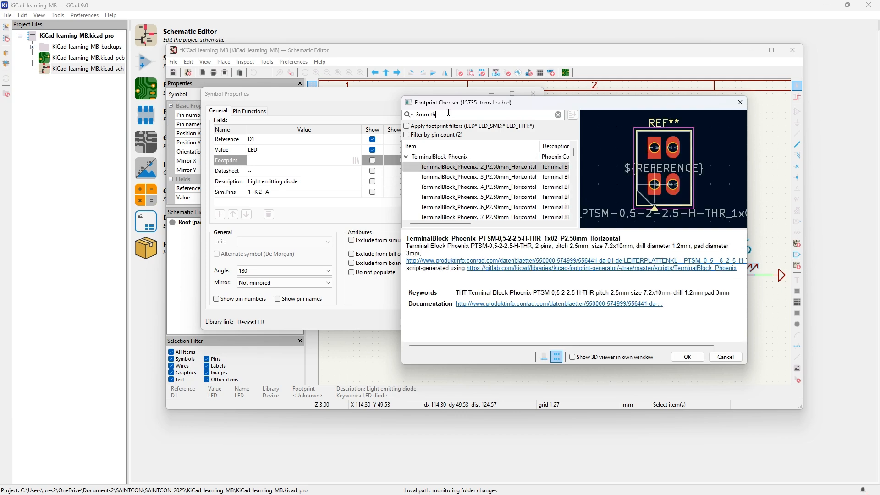
{"action": "key", "text": "BackSpace"}
{"action": "key", "text": "BackSpace"}
{"action": "type", "text": "led"}
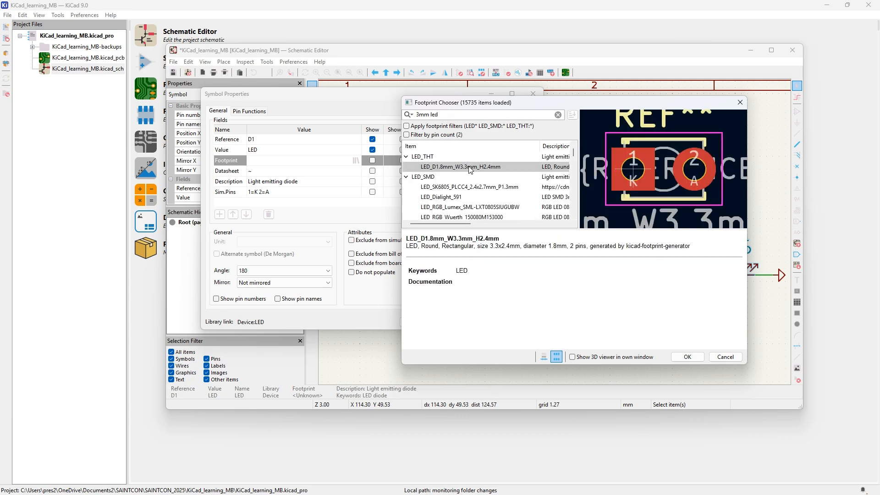
Browse the filtered footprints and their previews for a suitable 3 mm LED footprint for D1
{"action": "left_click", "coordinate": [479, 187]}
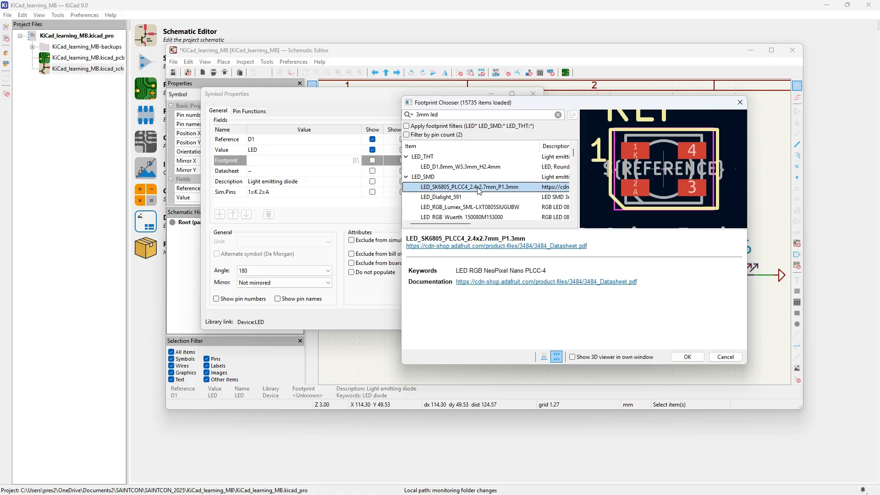
{"action": "key", "text": "Down"}
{"action": "key", "text": "Down"}
{"action": "key", "text": "Down"}
{"action": "key", "text": "Down"}
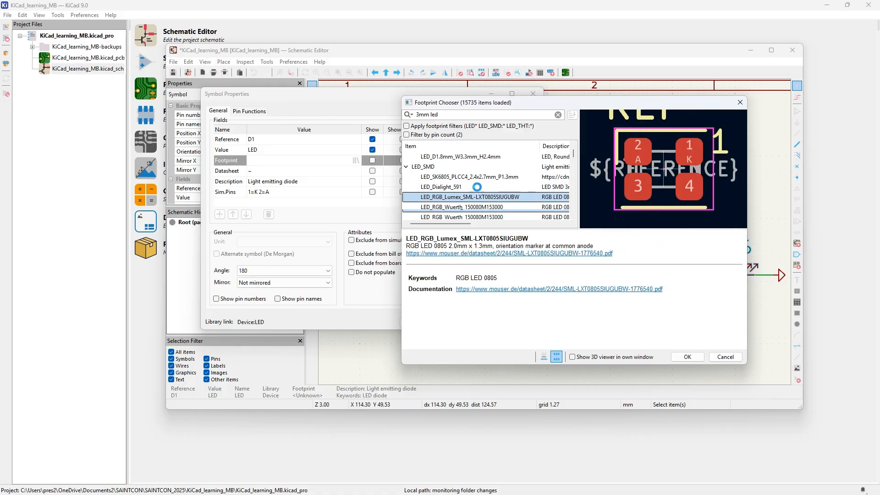
{"action": "key", "text": "Down"}
{"action": "key", "text": "Down"}
{"action": "key", "text": "Down"}
{"action": "key", "text": "Down"}
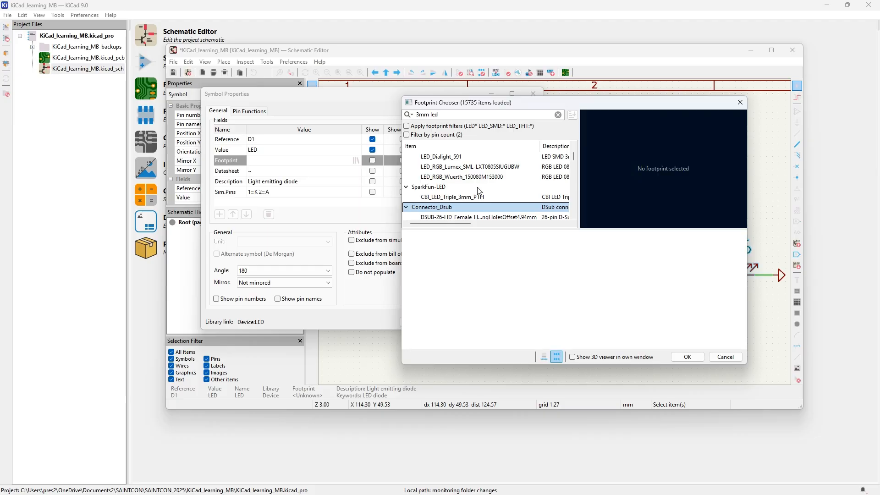
{"action": "key", "text": "Down"}
{"action": "key", "text": "Down"}
{"action": "key", "text": "Down"}
{"action": "key", "text": "Down"}
{"action": "key", "text": "Down"}
{"action": "key", "text": "Down"}
{"action": "key", "text": "Down"}
{"action": "key", "text": "Down"}
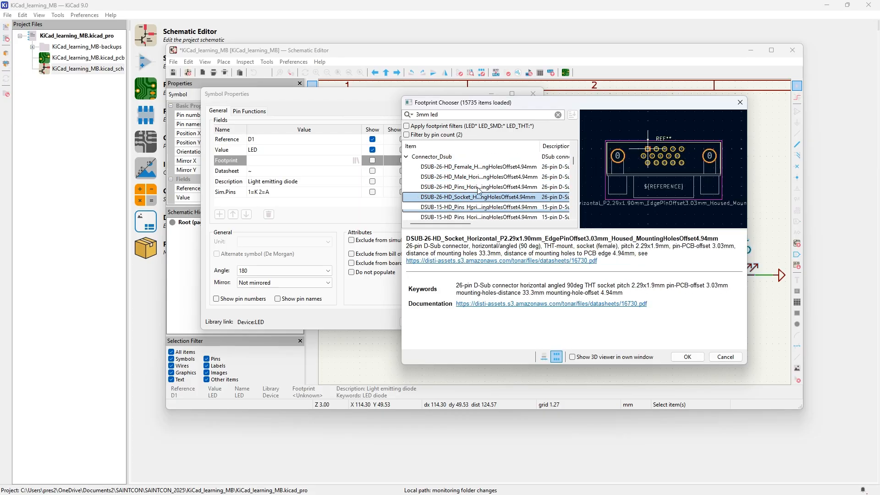
{"action": "key", "text": "Down"}
{"action": "key", "text": "Down"}
{"action": "key", "text": "Down"}
{"action": "key", "text": "Down"}
{"action": "key", "text": "Down"}
{"action": "key", "text": "Down"}
{"action": "key", "text": "Down"}
{"action": "key", "text": "Down"}
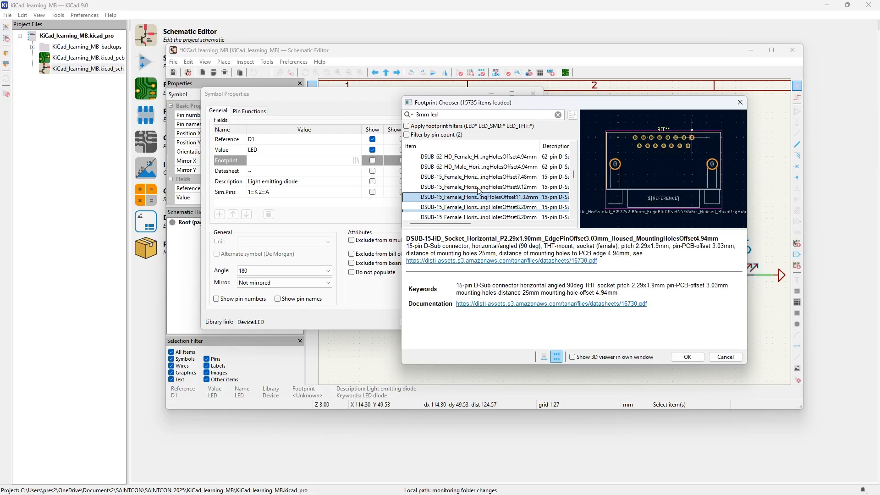
{"action": "key", "text": "Down"}
{"action": "scroll", "coordinate": [456, 170], "scroll_direction": "up", "scroll_amount": 7}
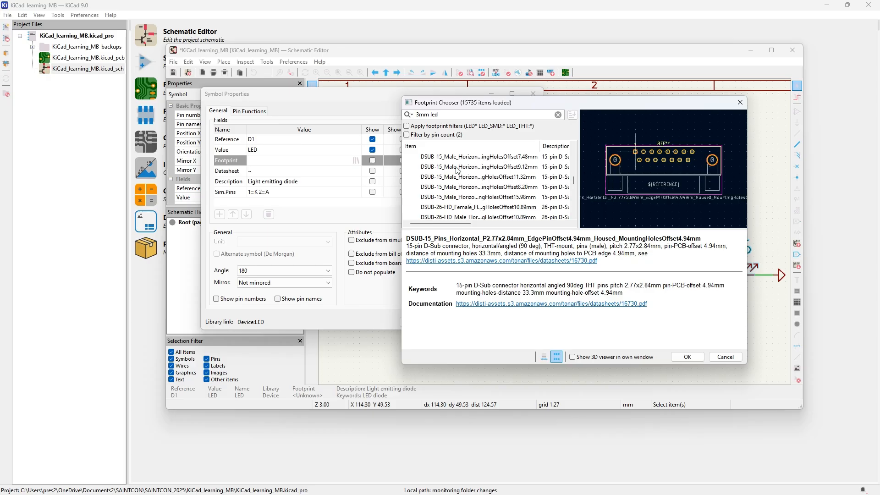
{"action": "scroll", "coordinate": [456, 169], "scroll_direction": "up", "scroll_amount": 2}
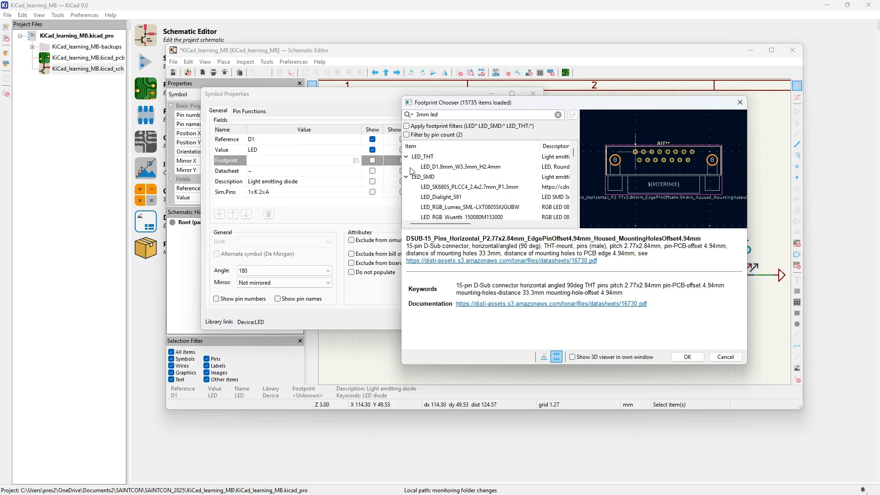
Preview the candidates for D1 with the list restricted to the symbol's pin count, and lift that restriction
{"action": "left_click", "coordinate": [406, 177]}
{"action": "left_click", "coordinate": [406, 135]}
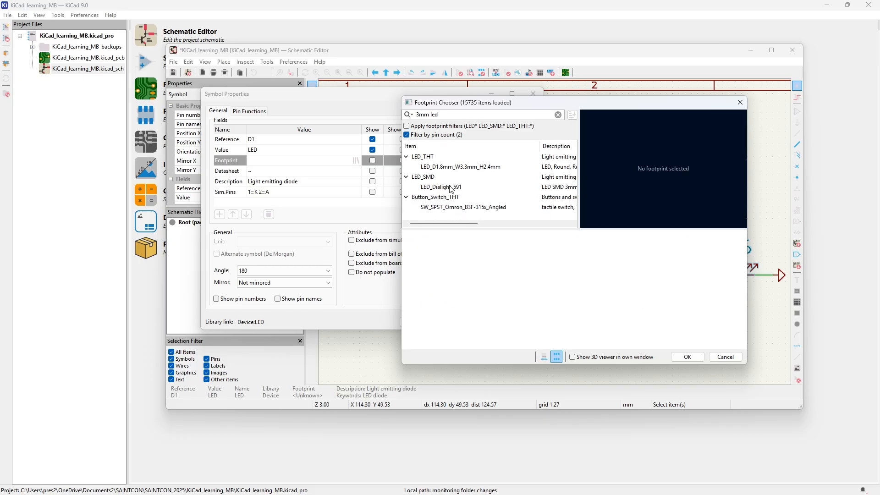
{"action": "left_click", "coordinate": [452, 167]}
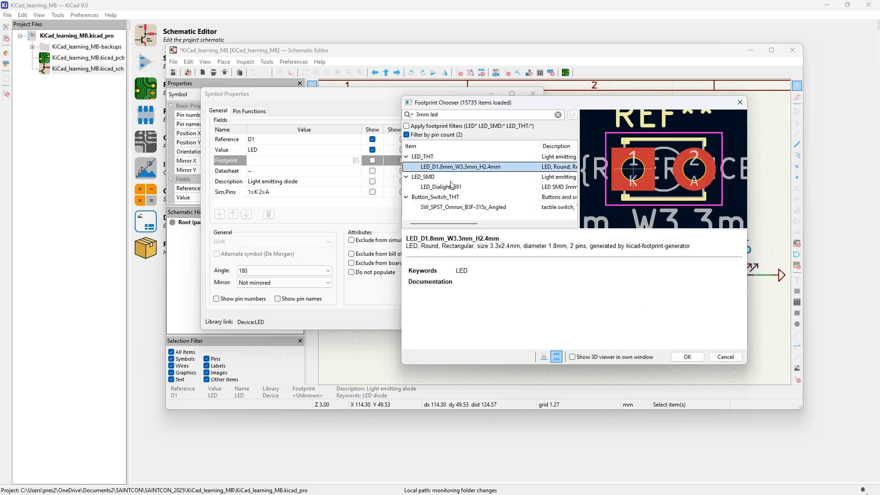
{"action": "left_click", "coordinate": [450, 187]}
{"action": "left_click", "coordinate": [457, 208]}
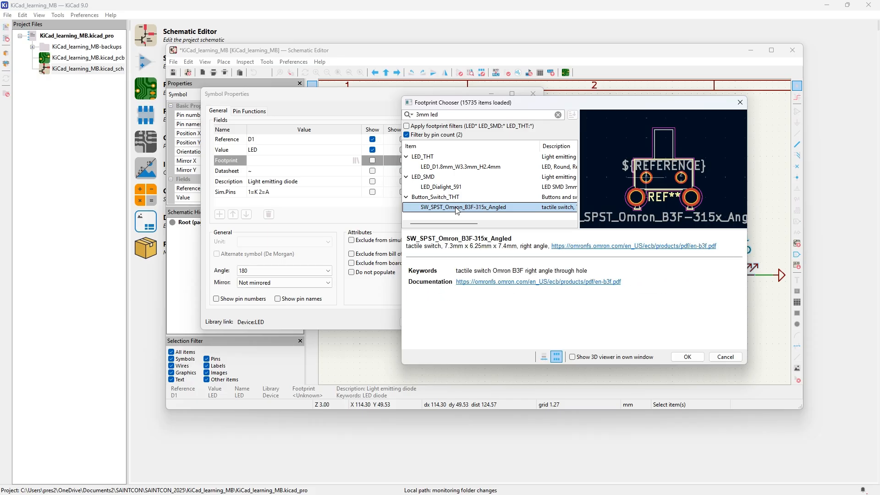
{"action": "left_click", "coordinate": [406, 134]}
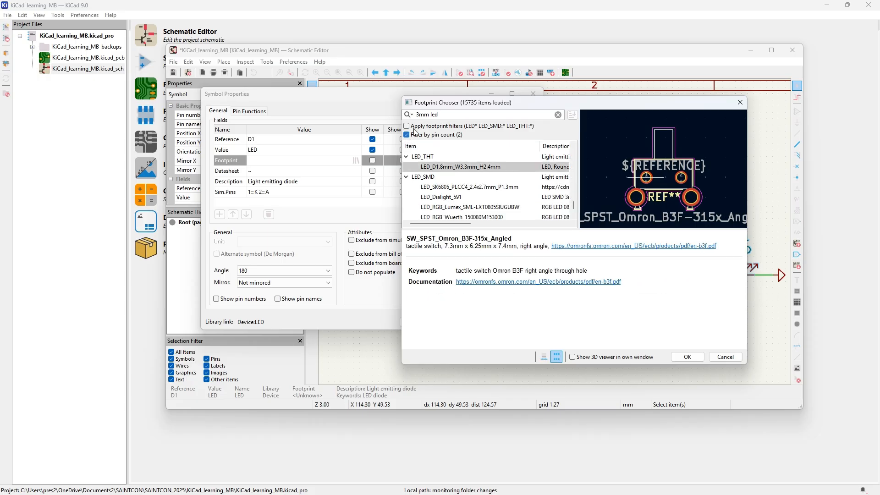
Change the footprint search to "3 mm" and restrict the list to D1's LED footprint filters
{"action": "key", "text": "BackSpace"}
{"action": "key", "text": "BackSpace"}
{"action": "key", "text": "BackSpace"}
{"action": "key", "text": "BackSpace"}
{"action": "key", "text": "BackSpace"}
{"action": "key", "text": "BackSpace"}
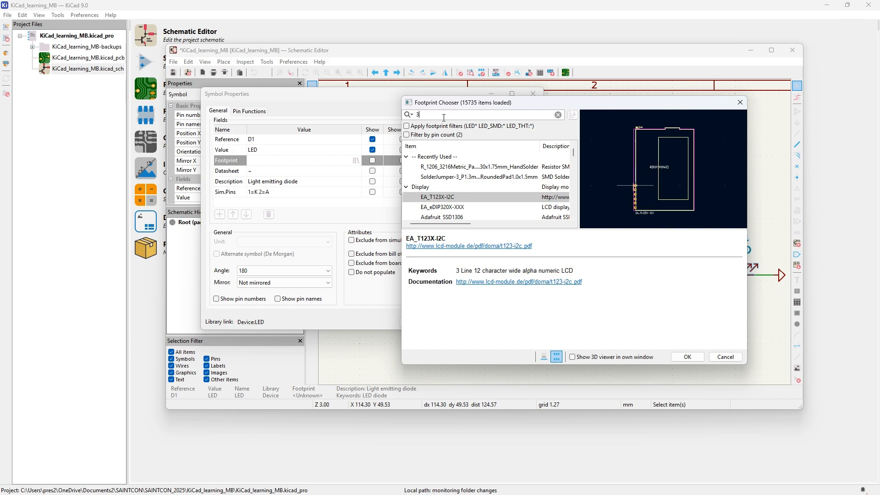
{"action": "right_click", "coordinate": [444, 117]}
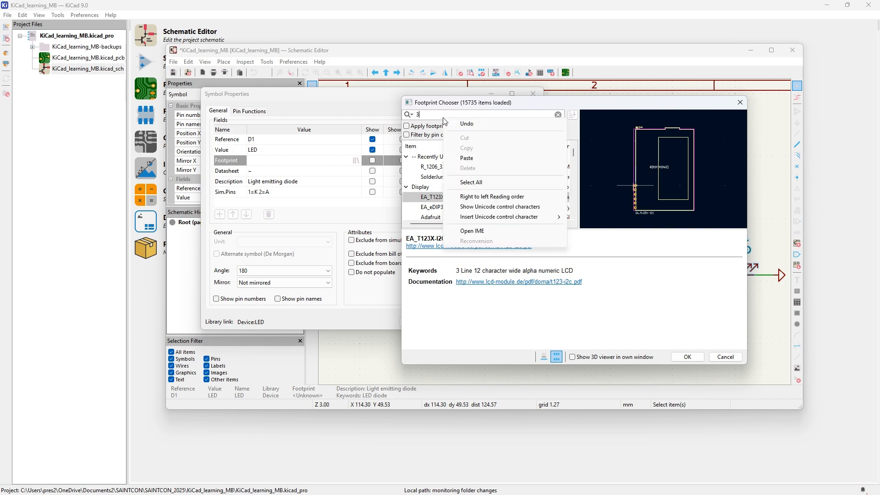
{"action": "left_click", "coordinate": [436, 114]}
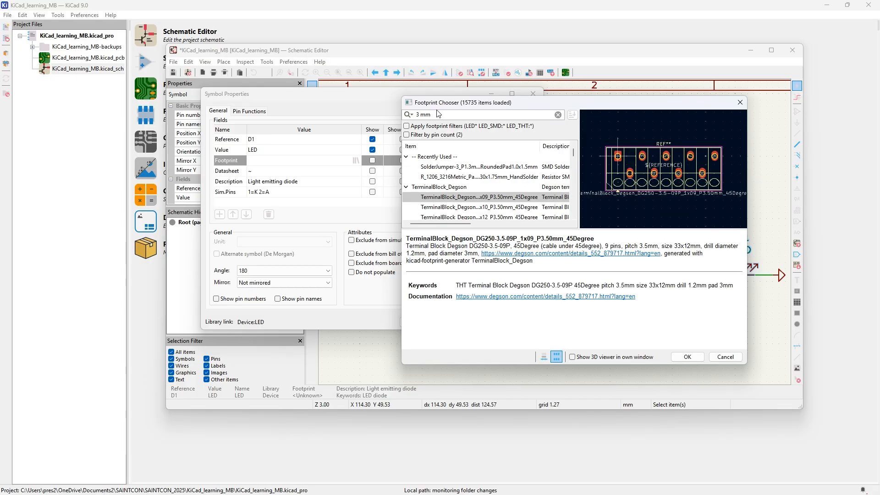
{"action": "scroll", "coordinate": [448, 183], "scroll_direction": "down", "scroll_amount": 3}
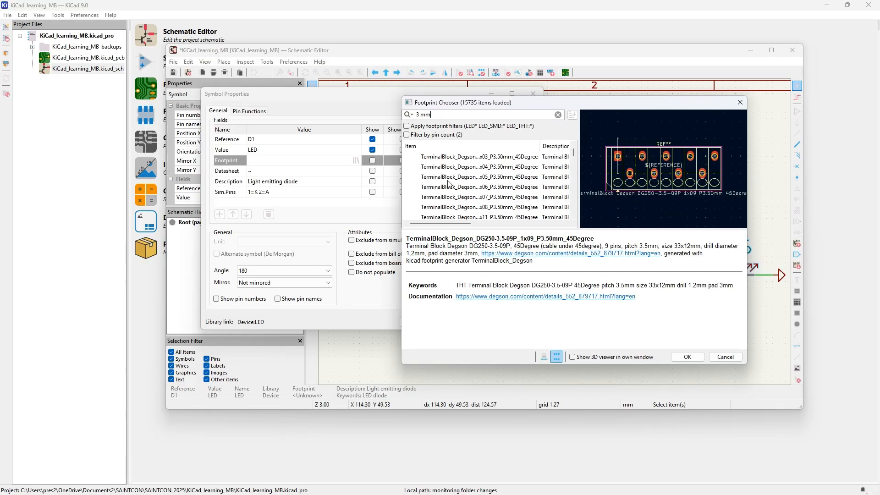
{"action": "scroll", "coordinate": [448, 184], "scroll_direction": "up", "scroll_amount": 3}
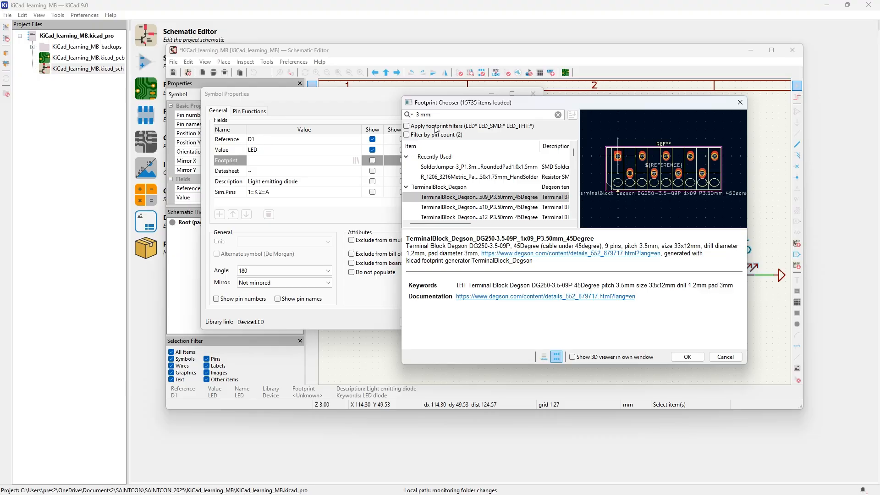
{"action": "left_click", "coordinate": [406, 126]}
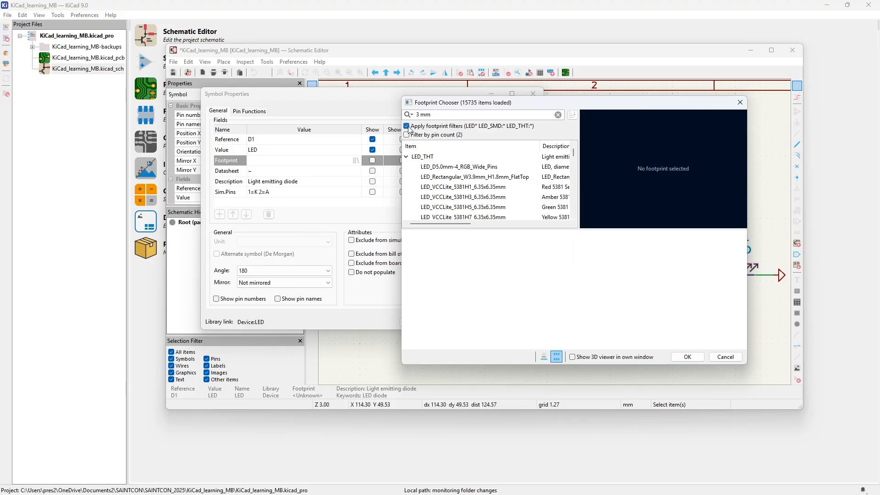
Step through the LED_THT candidates and assign the two-pin footprint LED_D3.0mm to D1
{"action": "left_click", "coordinate": [456, 169]}
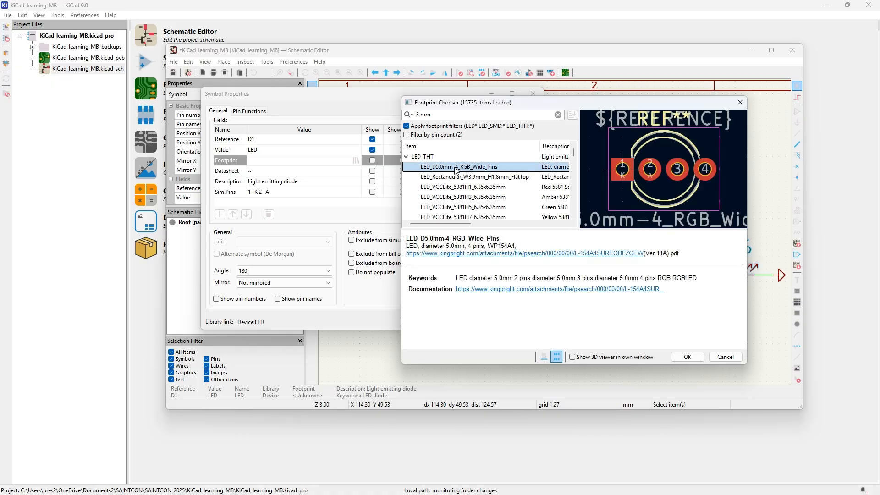
{"action": "key", "text": "Down"}
{"action": "key", "text": "Down"}
{"action": "key", "text": "Down"}
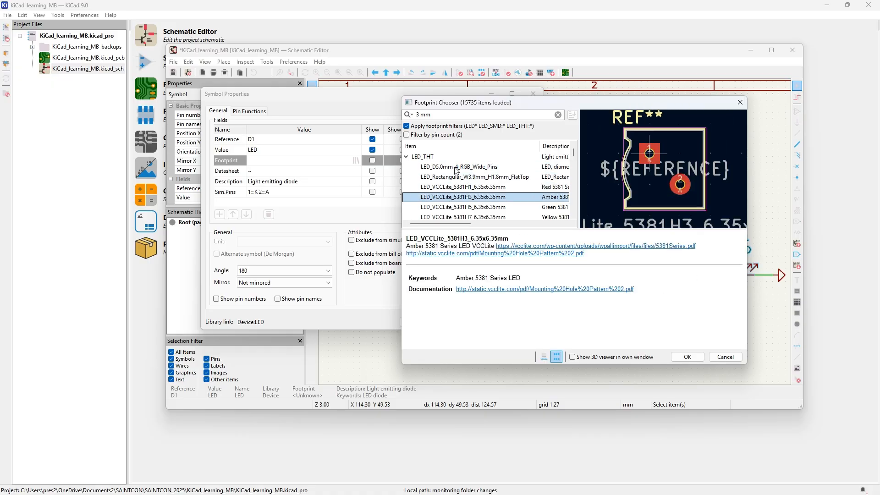
{"action": "key", "text": "Down"}
{"action": "key", "text": "Down"}
{"action": "key", "text": "Down"}
{"action": "key", "text": "Down"}
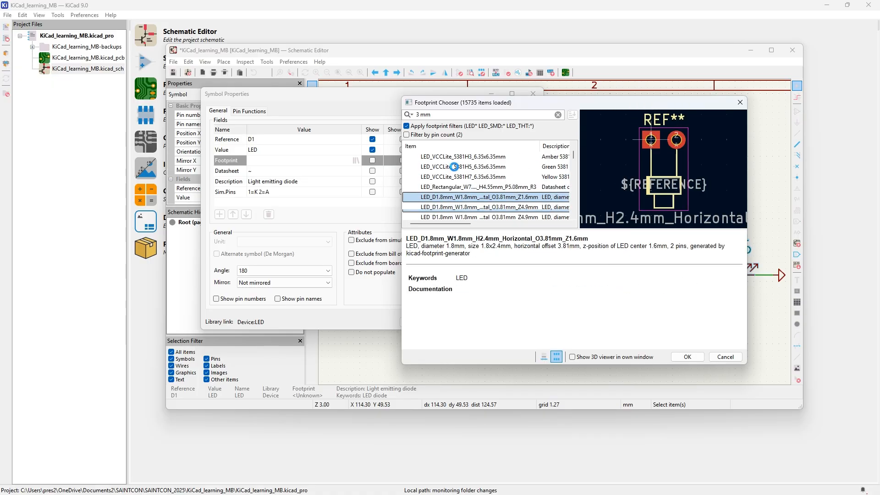
{"action": "key", "text": "Down"}
{"action": "key", "text": "Down"}
{"action": "key", "text": "Down"}
{"action": "key", "text": "Down"}
{"action": "key", "text": "Down"}
{"action": "key", "text": "Down"}
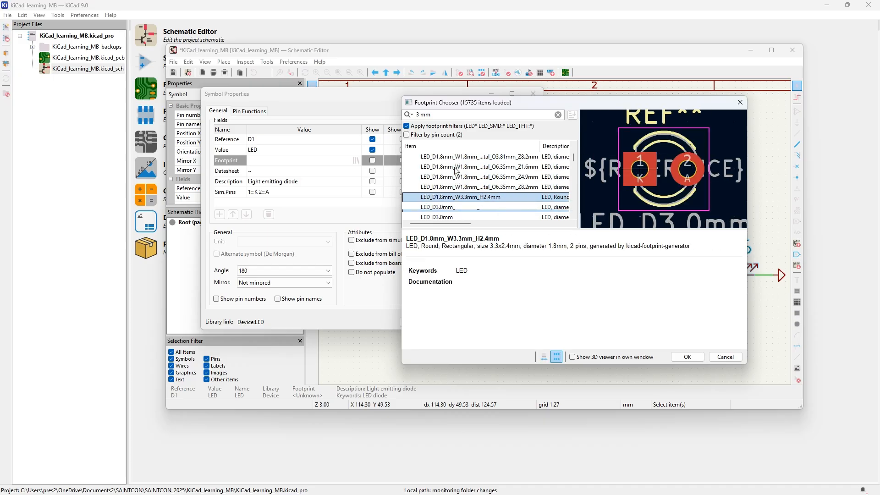
{"action": "key", "text": "Down"}
{"action": "key", "text": "Up"}
{"action": "key", "text": "Down"}
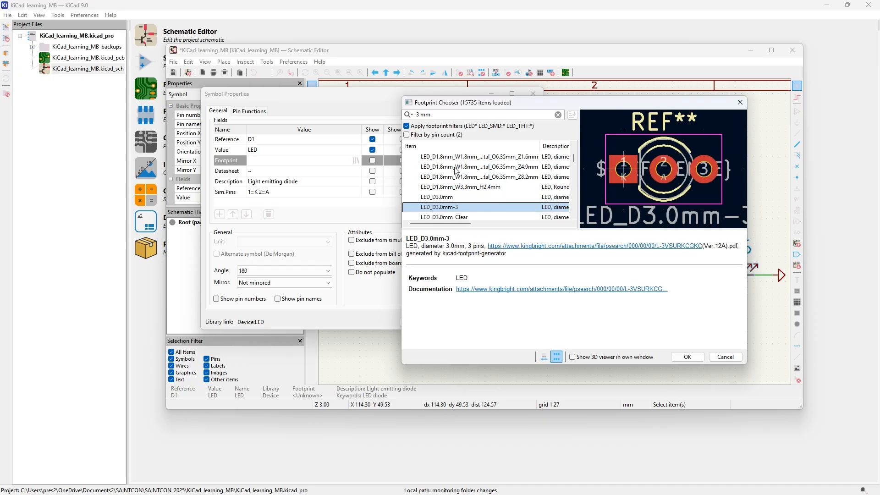
{"action": "key", "text": "Up"}
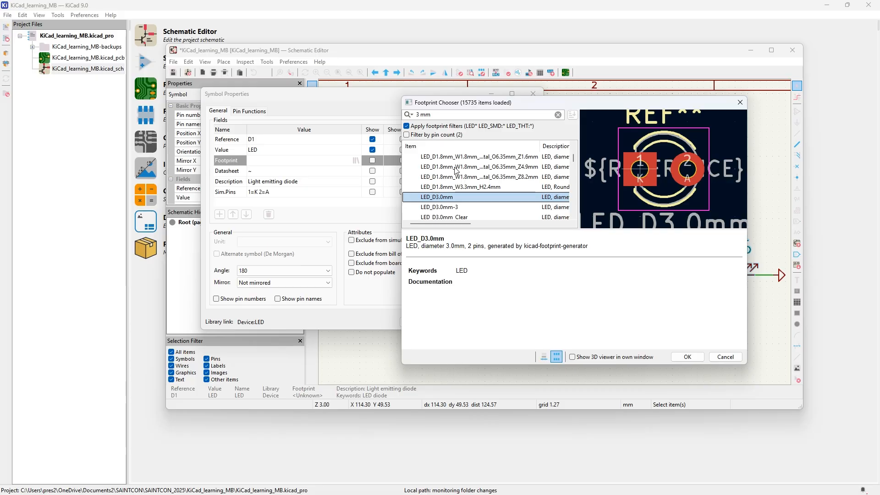
{"action": "left_click", "coordinate": [687, 357]}
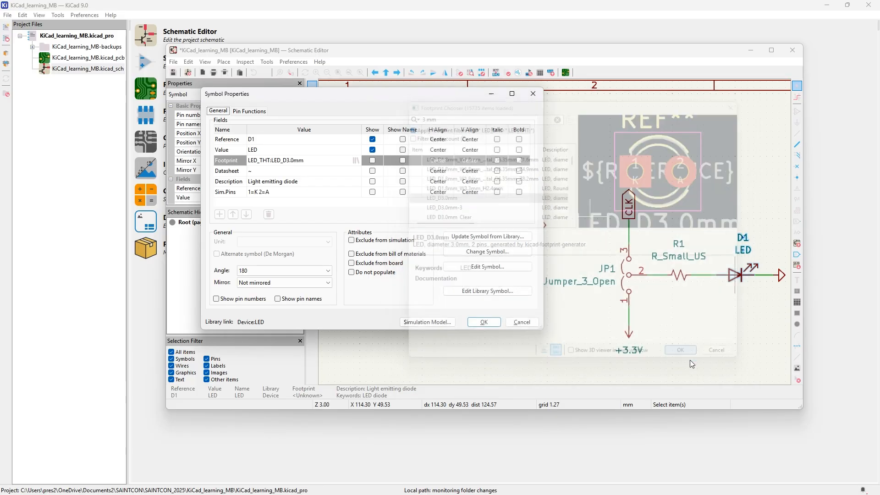
{"action": "left_click", "coordinate": [485, 321]}
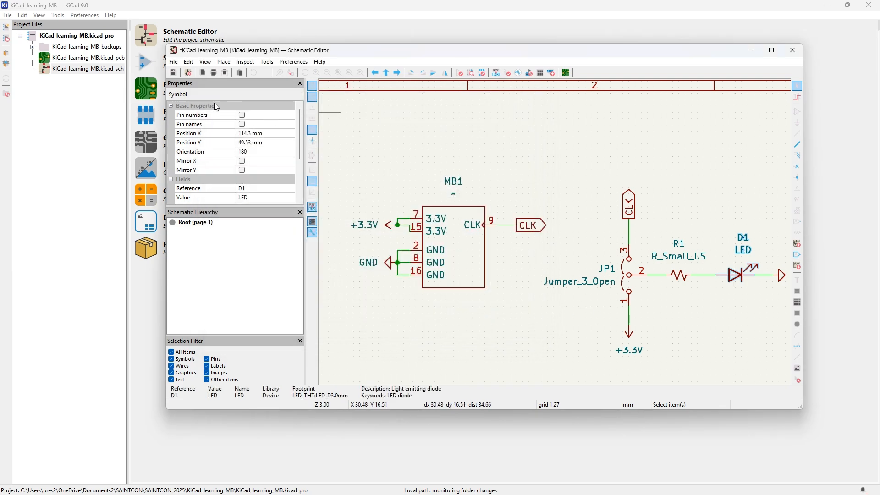
Save the schematic and open the project's board in the PCB Editor
{"action": "left_click", "coordinate": [173, 73]}
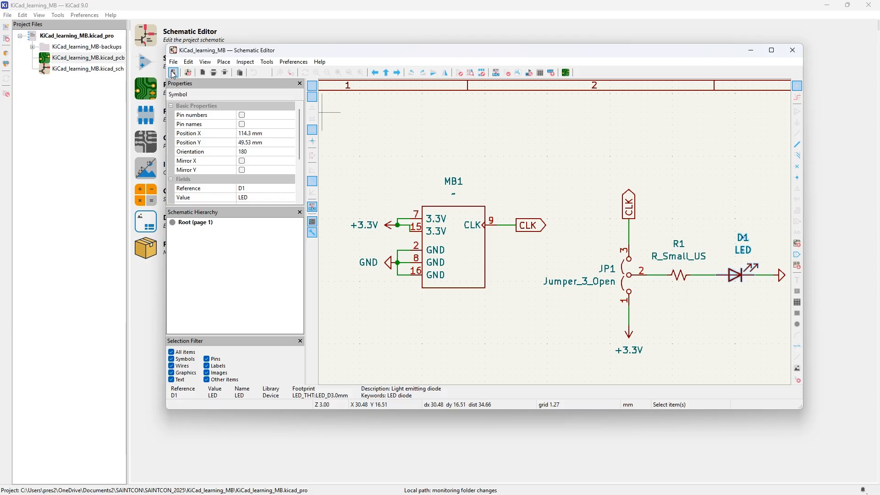
{"action": "left_click", "coordinate": [567, 77]}
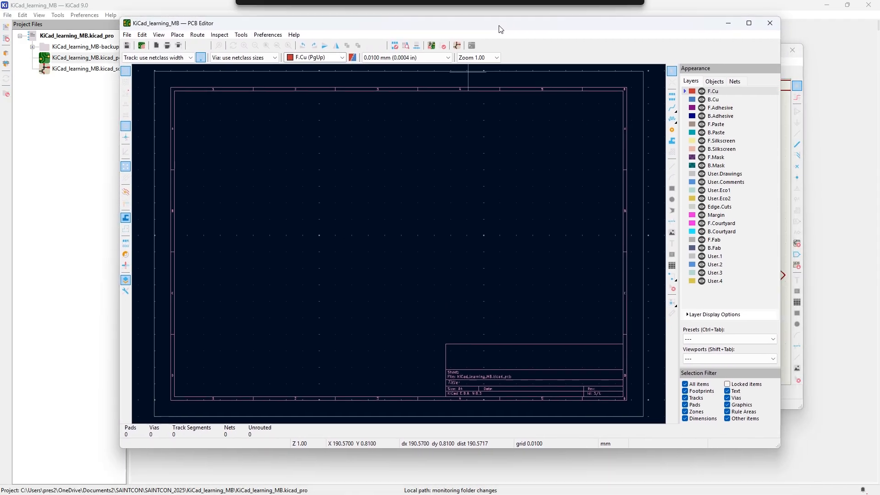
{"action": "left_click_drag", "start_coordinate": [501, 30], "coordinate": [497, 25]}
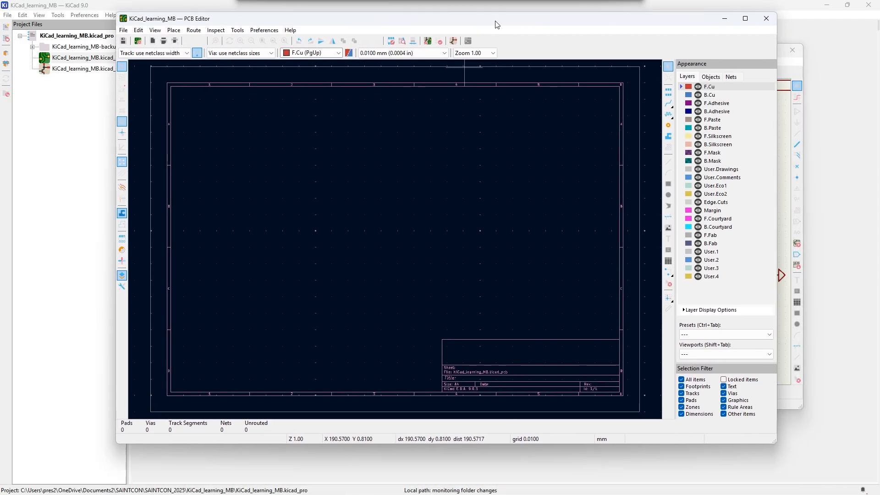
Update the PCB from the schematic with the default options and place the imported footprints near the middle of the sheet
{"action": "left_click", "coordinate": [431, 43]}
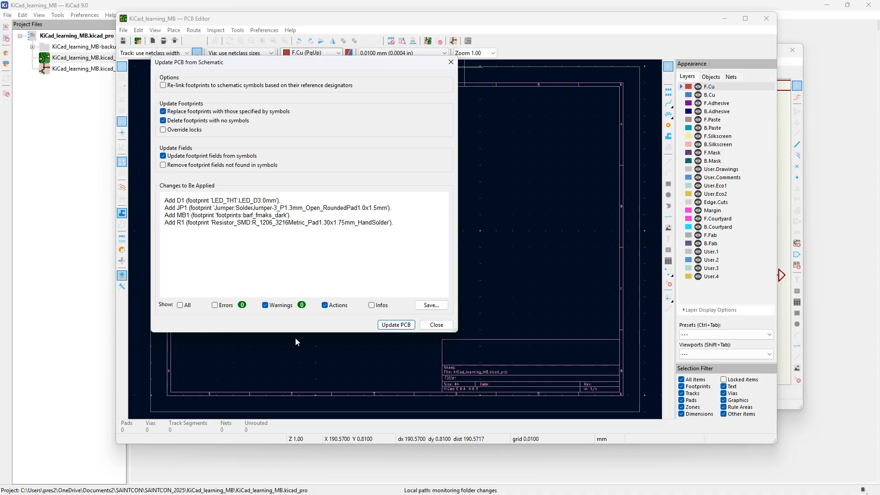
{"action": "left_click", "coordinate": [388, 325]}
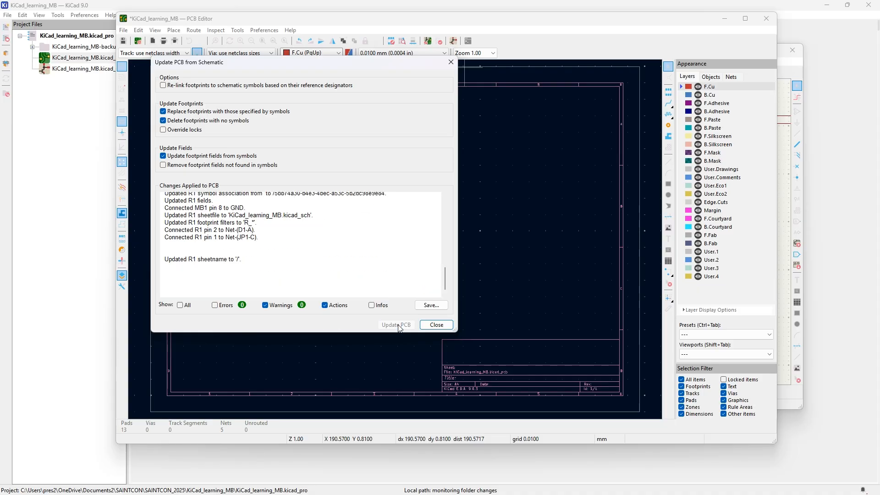
{"action": "left_click", "coordinate": [436, 324]}
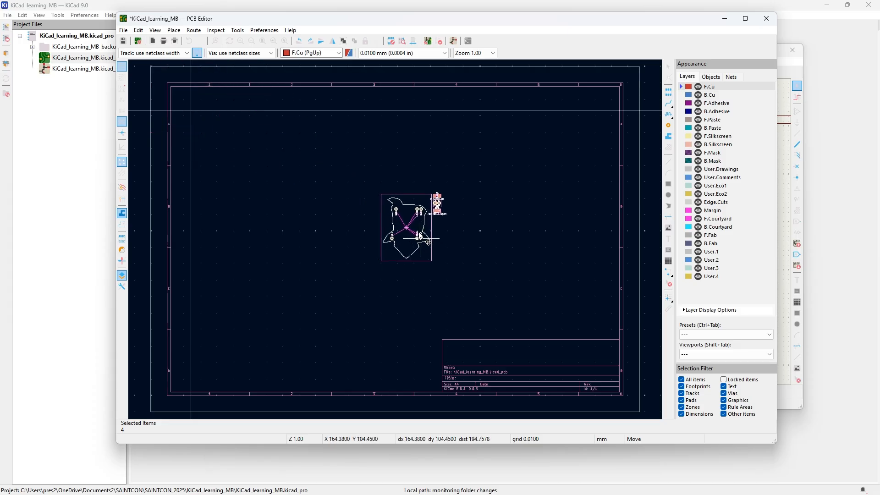
{"action": "left_click", "coordinate": [408, 234]}
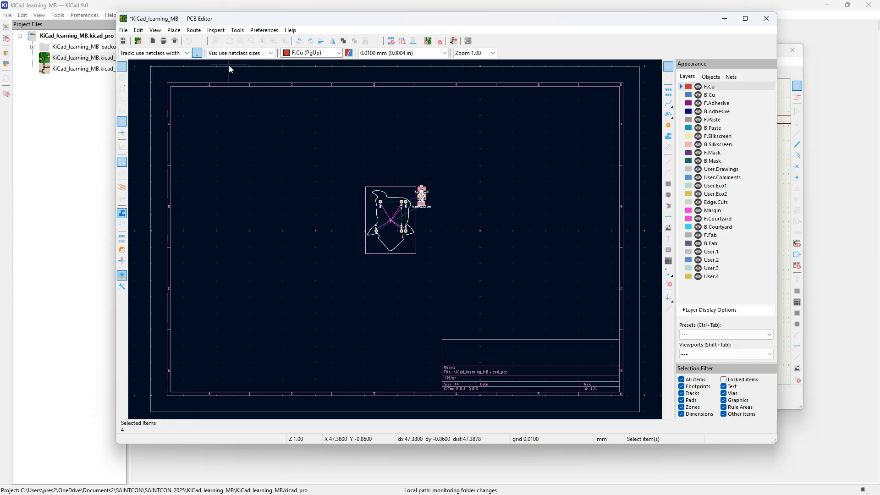
Flip the footprints D1, R1 and JP1 to the back side of the board
{"action": "left_click", "coordinate": [155, 30]}
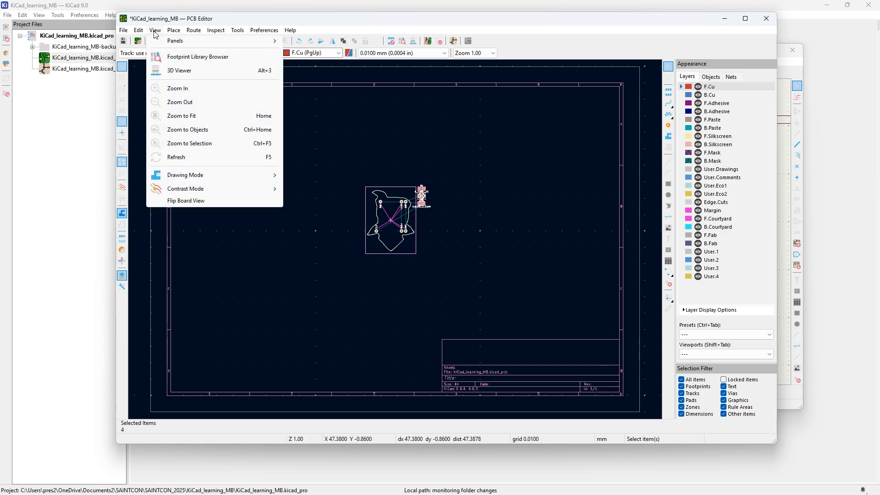
{"action": "left_click", "coordinate": [195, 130]}
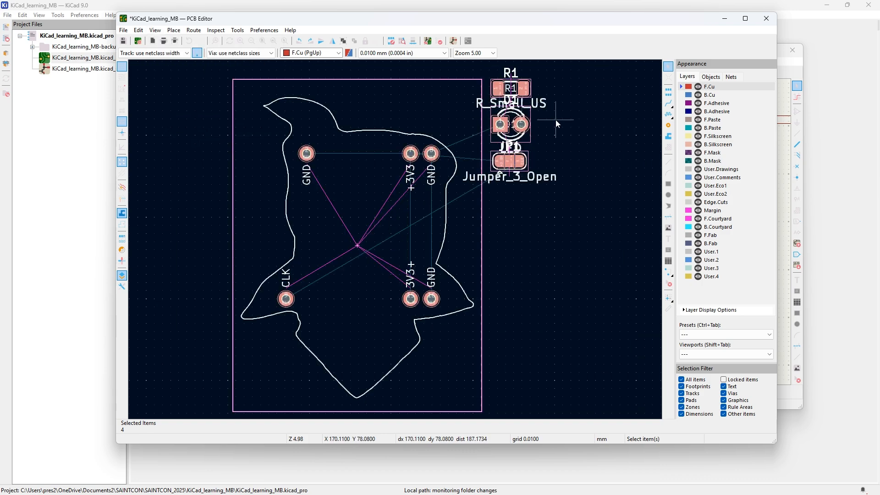
{"action": "left_click", "coordinate": [584, 142]}
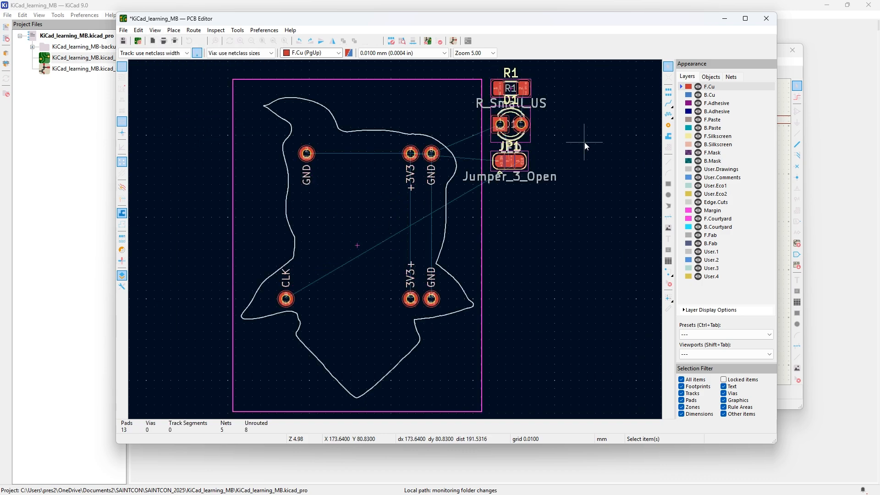
{"action": "left_click", "coordinate": [514, 122]}
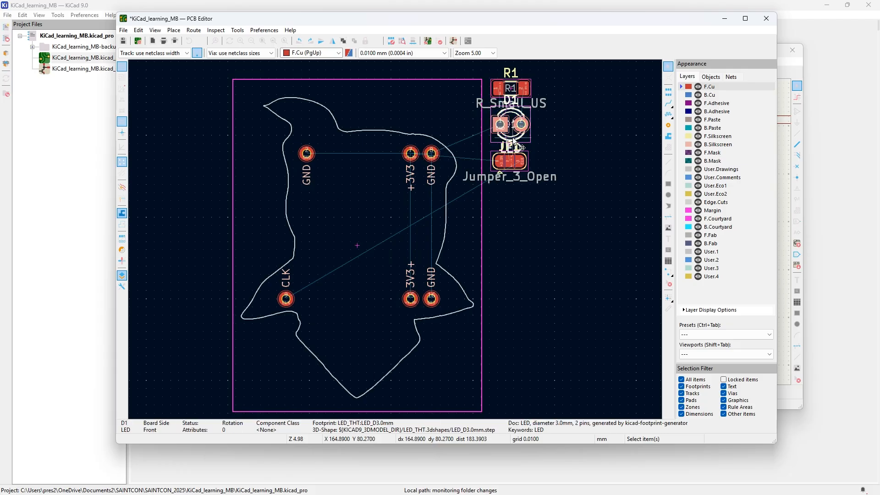
{"action": "key", "text": "f"}
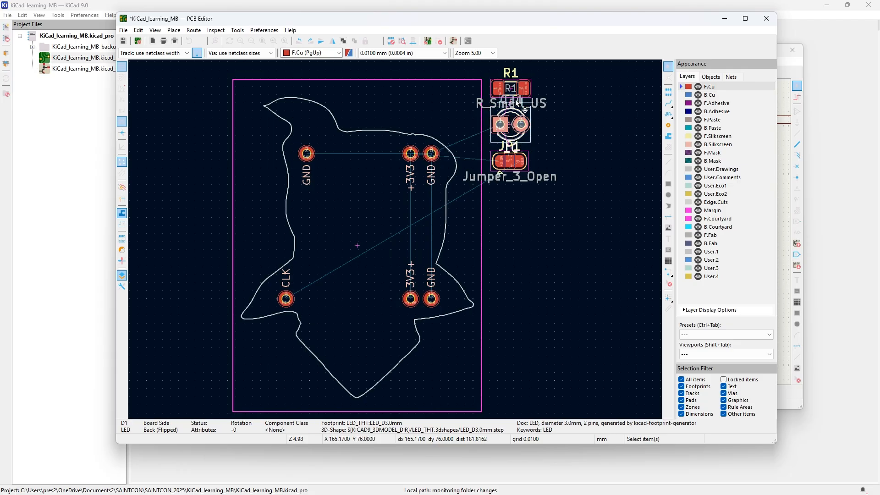
{"action": "left_click", "coordinate": [507, 86]}
{"action": "key", "text": "f"}
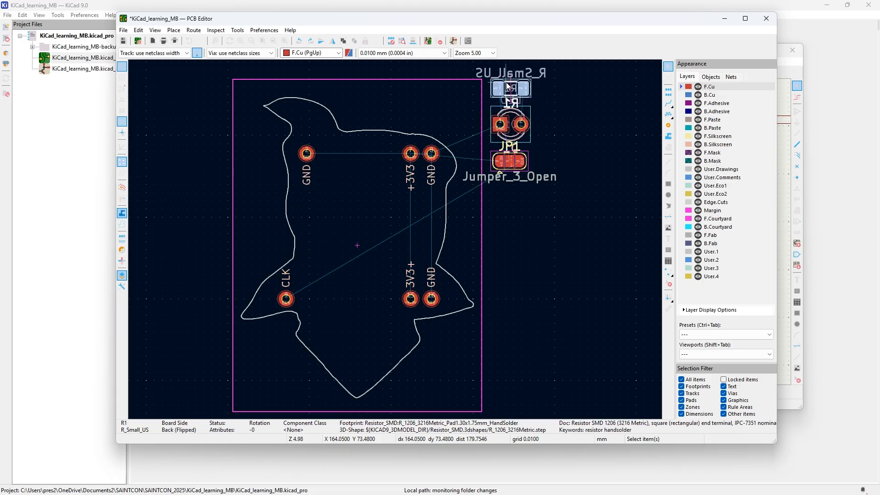
{"action": "left_click", "coordinate": [508, 160]}
{"action": "key", "text": "f"}
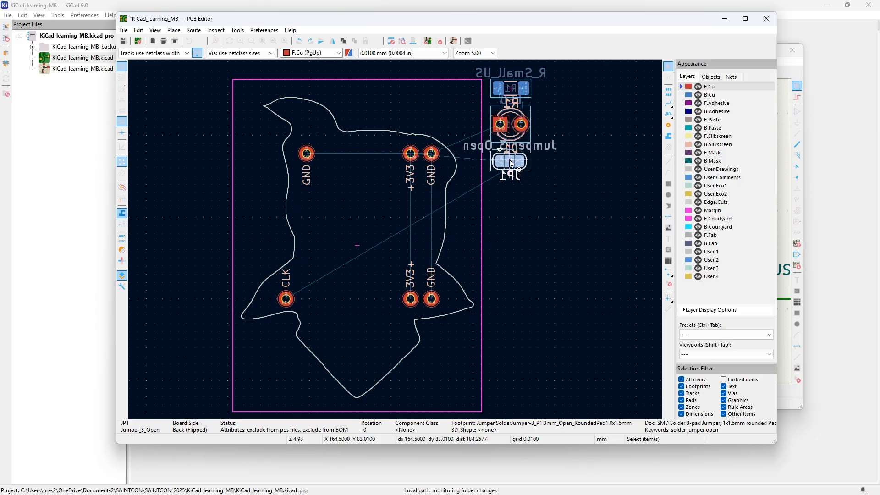
Move JP1 between the upper GND and +3V3 pads, and place R1 upright between the upper and lower +3V3/GND pad pairs
{"action": "left_click_drag", "start_coordinate": [509, 161], "coordinate": [360, 153]}
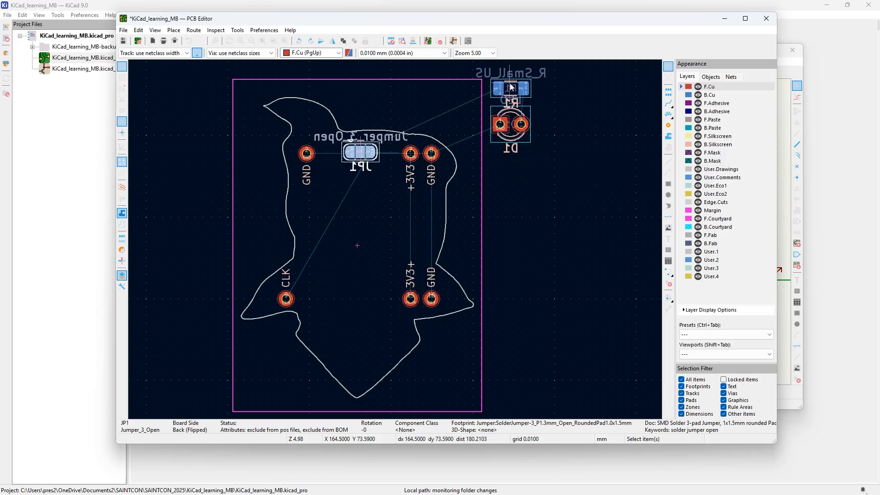
{"action": "left_click_drag", "start_coordinate": [512, 84], "coordinate": [418, 224]}
{"action": "key", "text": "r"}
{"action": "key", "text": "r"}
{"action": "key", "text": "r"}
{"action": "key", "text": "r"}
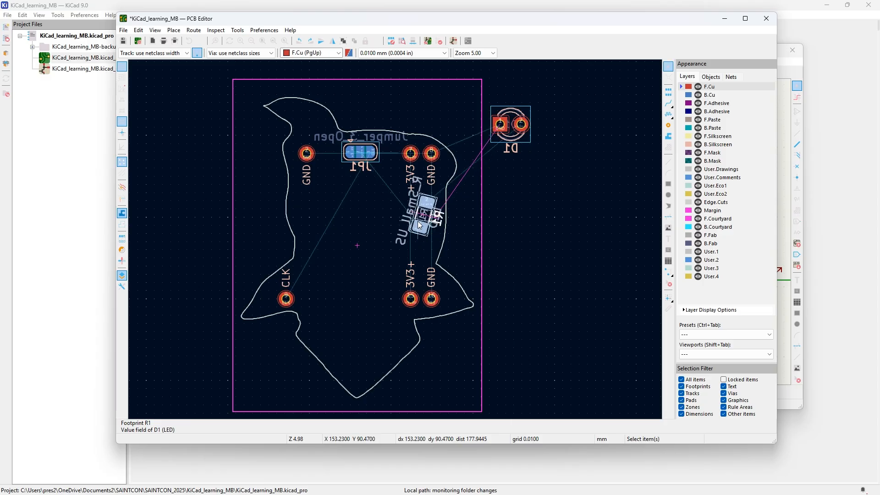
{"action": "key", "text": "r"}
{"action": "key", "text": "r"}
{"action": "key", "text": "r"}
{"action": "key", "text": "r"}
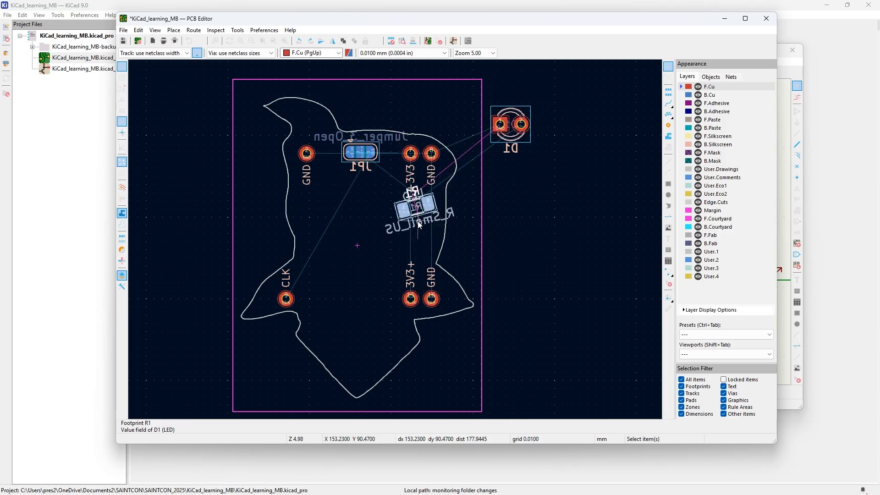
{"action": "key", "text": "r"}
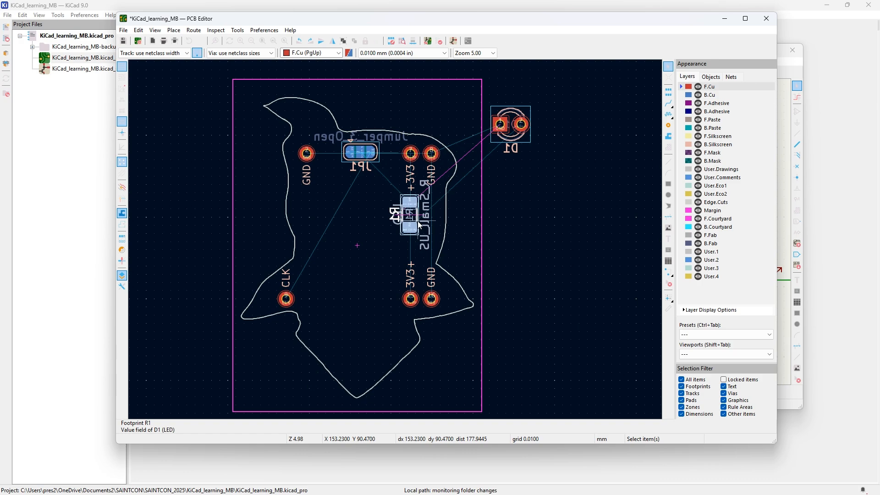
{"action": "left_click_drag", "start_coordinate": [403, 216], "coordinate": [413, 215]}
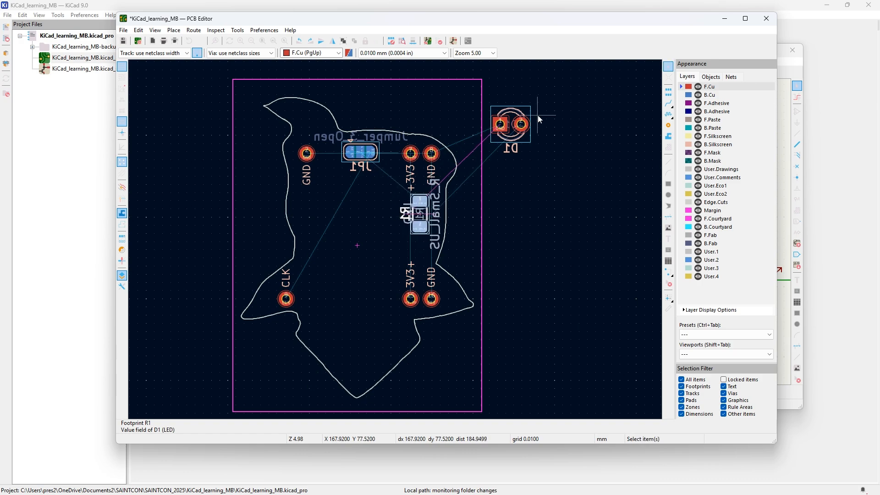
Move LED D1 inside the board outline, just below JP1 and beside R1
{"action": "left_click", "coordinate": [507, 117]}
{"action": "key", "text": "m"}
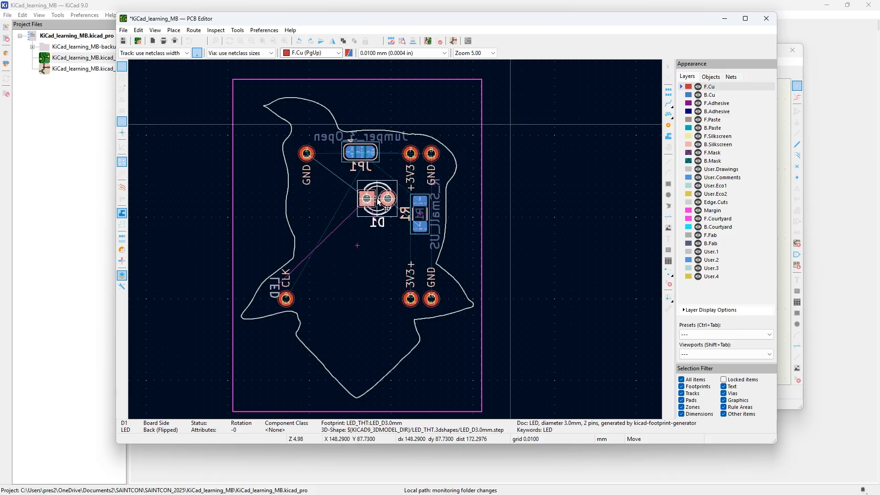
{"action": "left_click", "coordinate": [381, 198]}
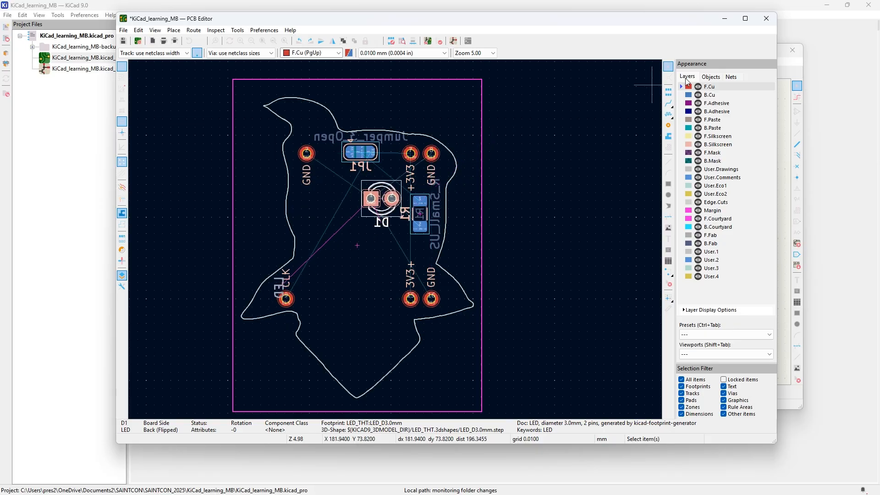
Place the barf_fmask footprint on the board, aligned over the head-shaped board outline
{"action": "left_click", "coordinate": [668, 93]}
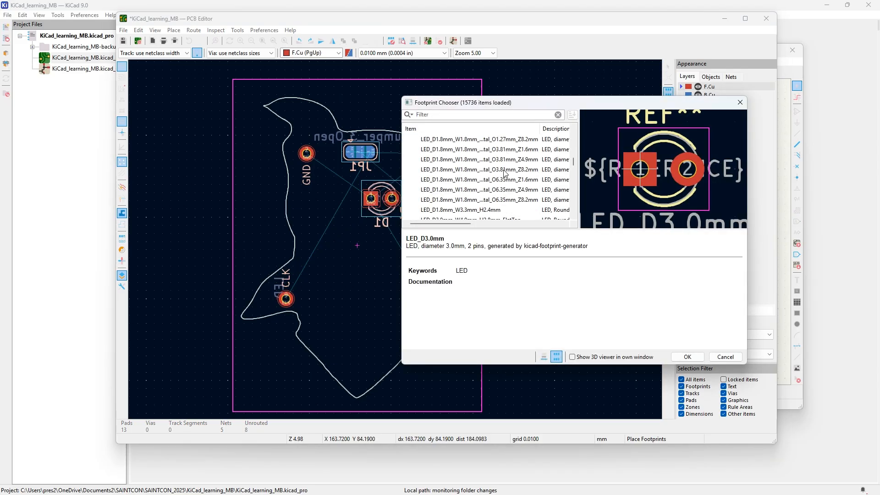
{"action": "type", "text": "barf"}
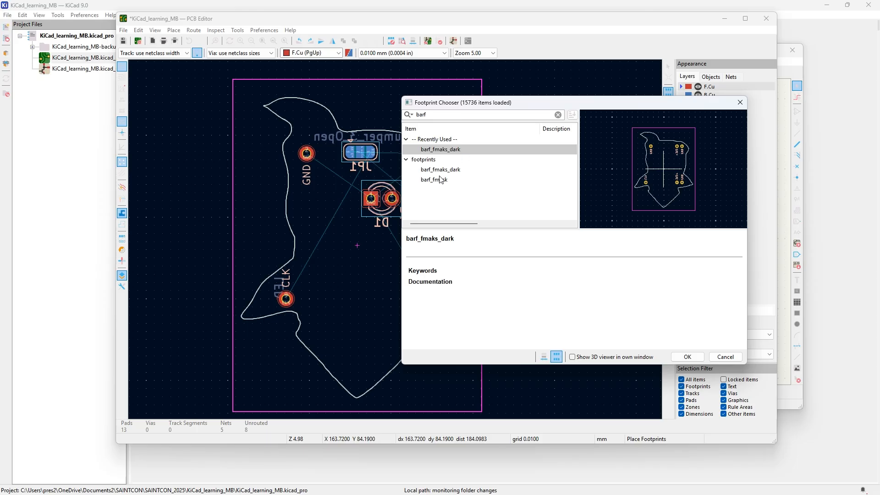
{"action": "left_click", "coordinate": [440, 179]}
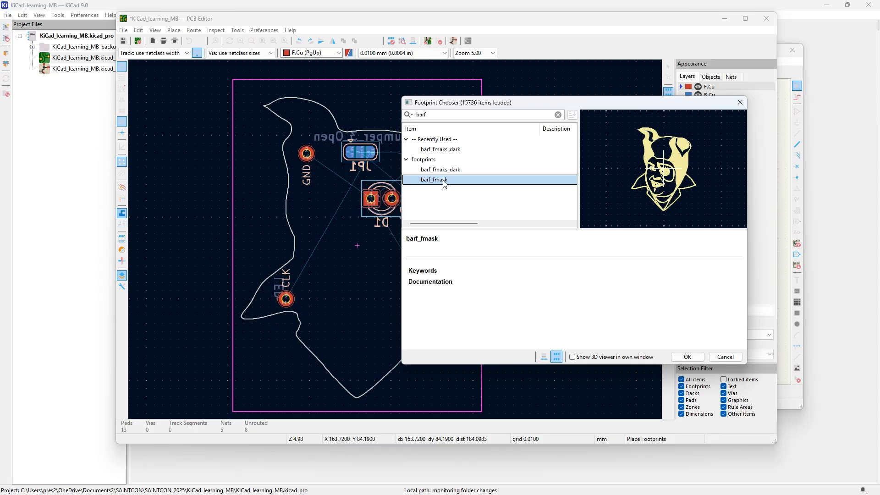
{"action": "double_click", "coordinate": [443, 183]}
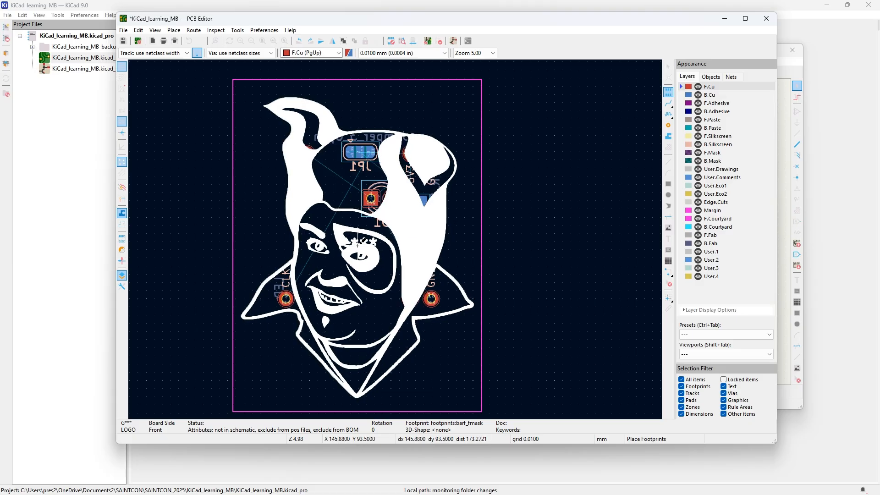
{"action": "left_click", "coordinate": [358, 245]}
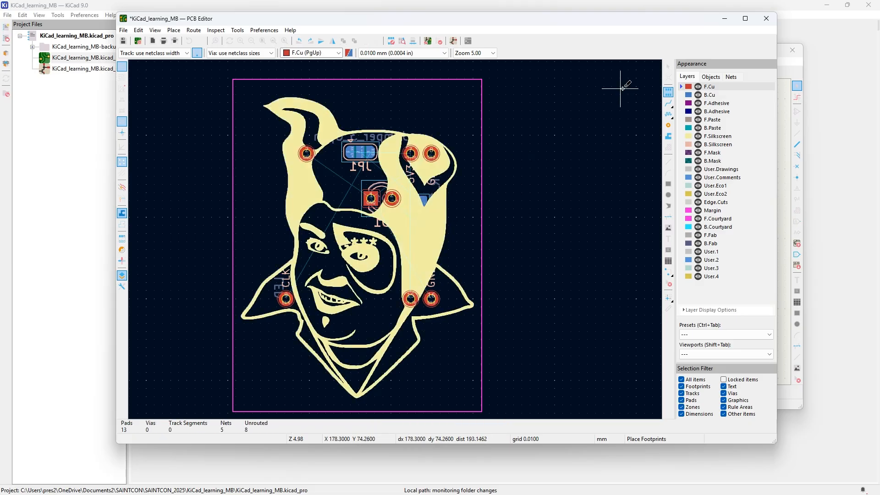
{"action": "left_click", "coordinate": [667, 67]}
Open the placed barf_fmask logo footprint from the board in the Footprint Editor
{"action": "left_click", "coordinate": [364, 246]}
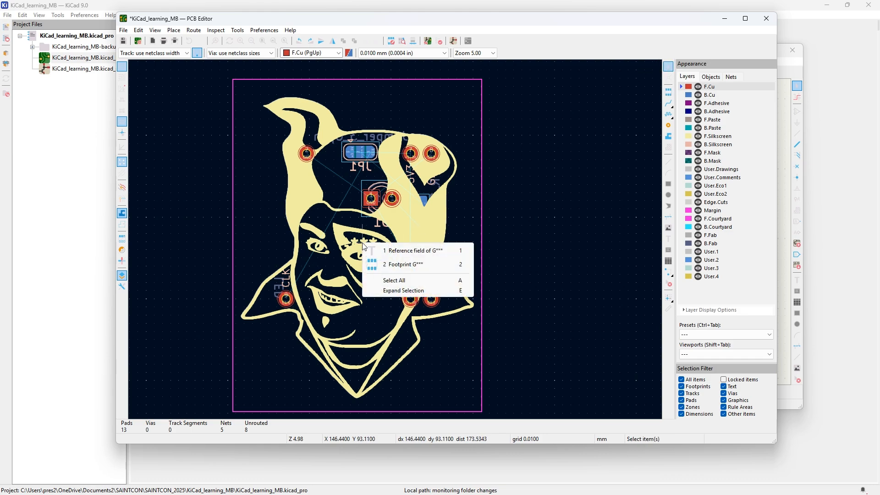
{"action": "left_click", "coordinate": [400, 265]}
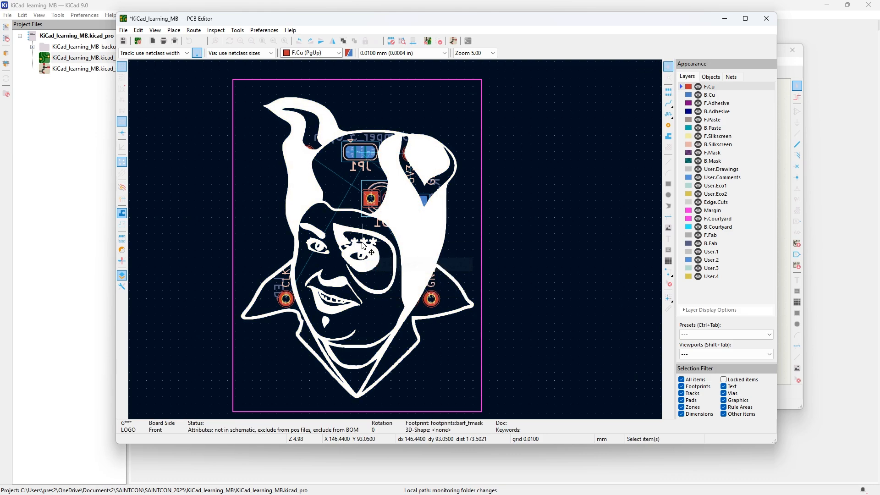
{"action": "double_click", "coordinate": [362, 246]}
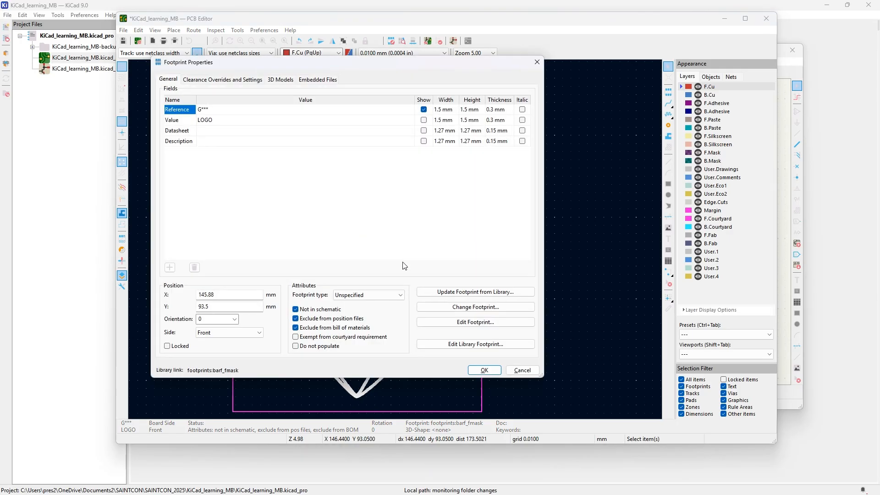
{"action": "left_click", "coordinate": [468, 323]}
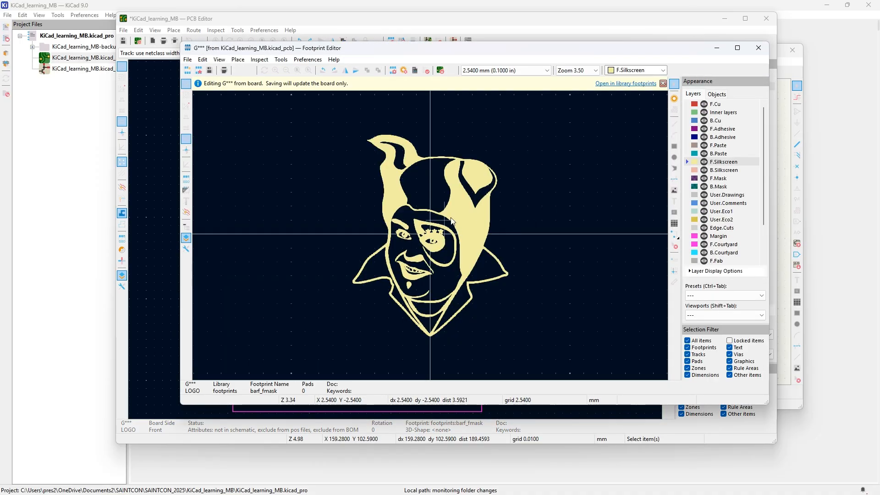
Move the G*** reference text above the logo and turn off its visibility
{"action": "left_click", "coordinate": [434, 236]}
{"action": "left_click_drag", "start_coordinate": [434, 236], "coordinate": [431, 125]}
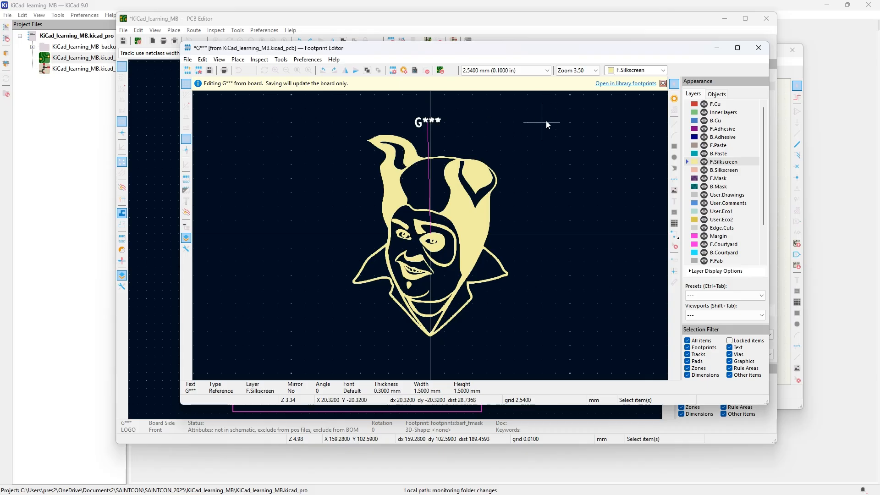
{"action": "key", "text": "e"}
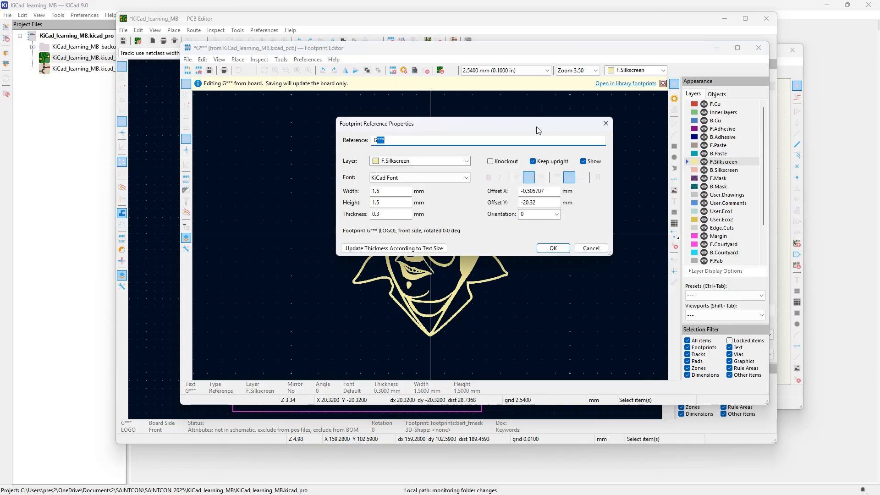
{"action": "left_click", "coordinate": [583, 162]}
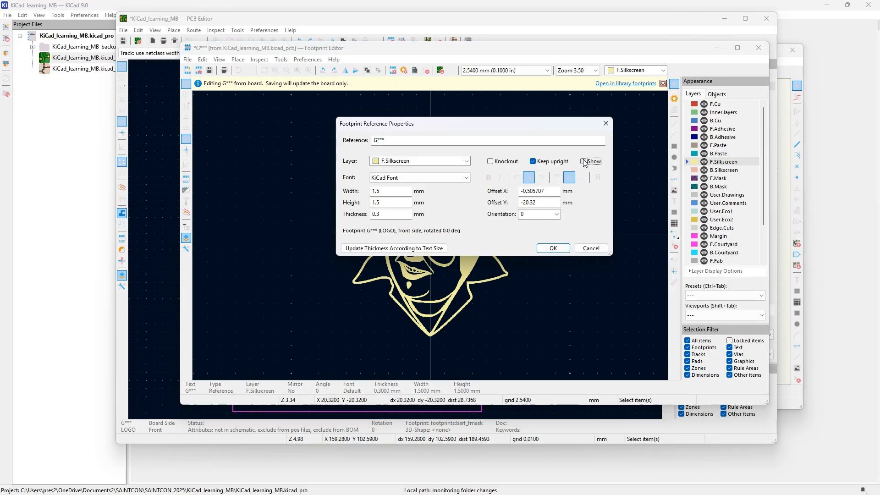
{"action": "left_click", "coordinate": [557, 248]}
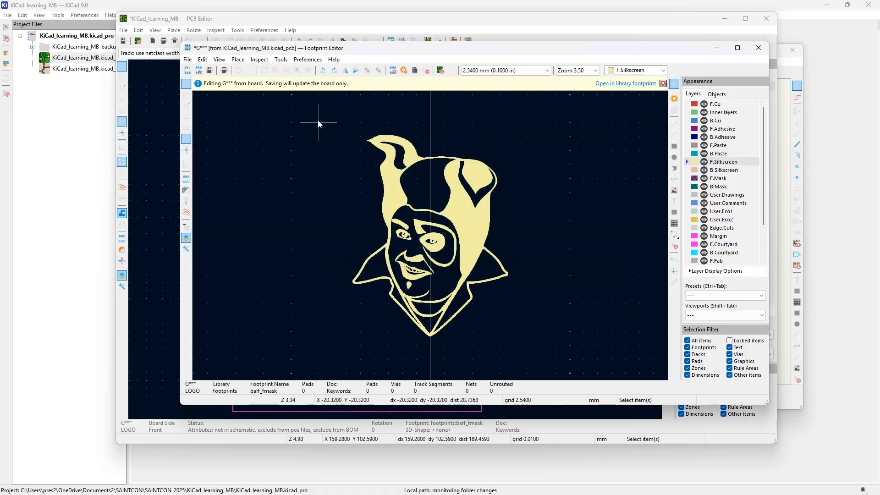
Save the edited logo footprint back to the board and close the Footprint Editor
{"action": "mouse_move", "coordinate": [318, 120]}
{"action": "left_mouse_down"}
{"action": "mouse_move", "coordinate": [417, 276]}
{"action": "mouse_move", "coordinate": [556, 345]}
{"action": "left_mouse_up"}
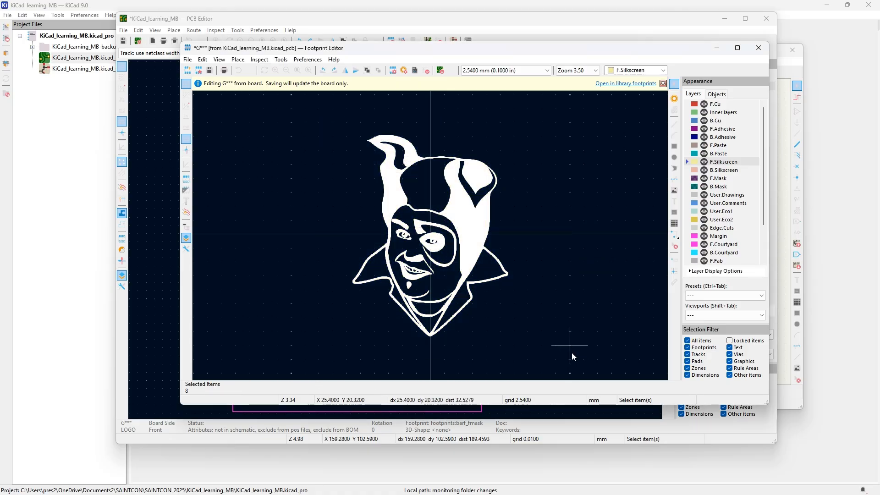
{"action": "left_click", "coordinate": [556, 284]}
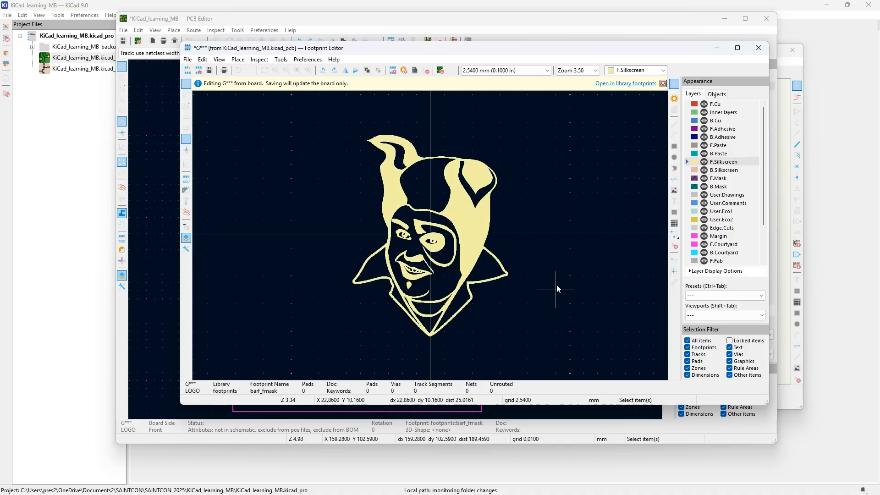
{"action": "left_click", "coordinate": [210, 71]}
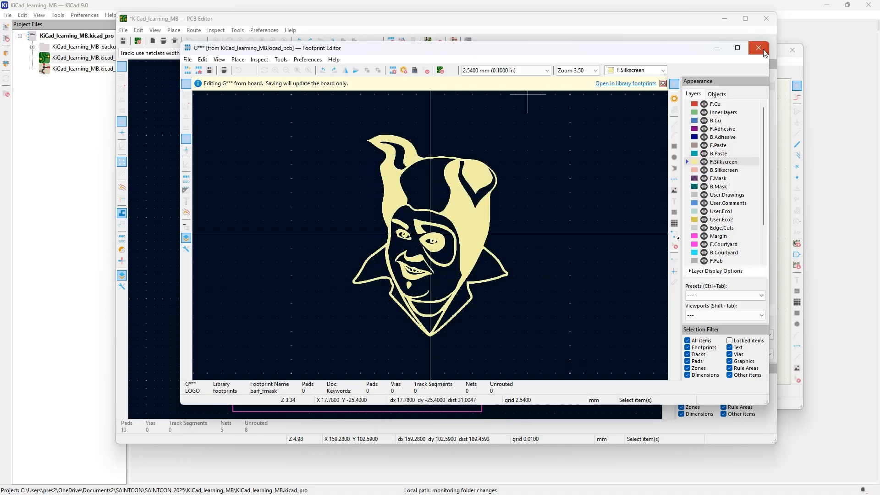
{"action": "left_click", "coordinate": [759, 48]}
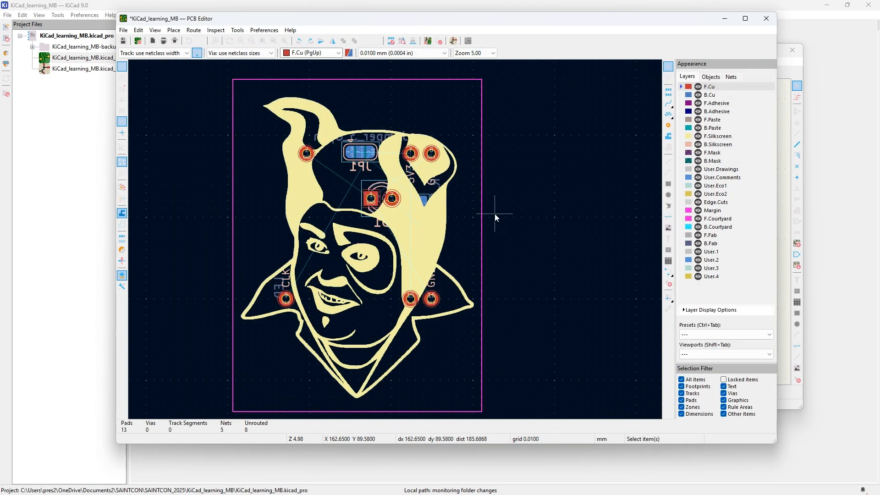
Move LED D1 below JP1 into the open area of the logo's forehead, clear of the silkscreen fill beside it
{"action": "left_click", "coordinate": [382, 191]}
{"action": "key", "text": "m"}
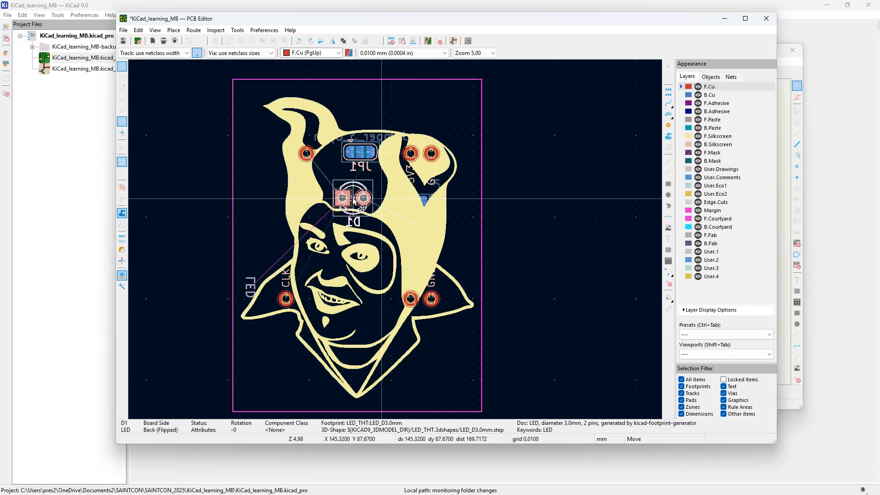
{"action": "left_click", "coordinate": [354, 202]}
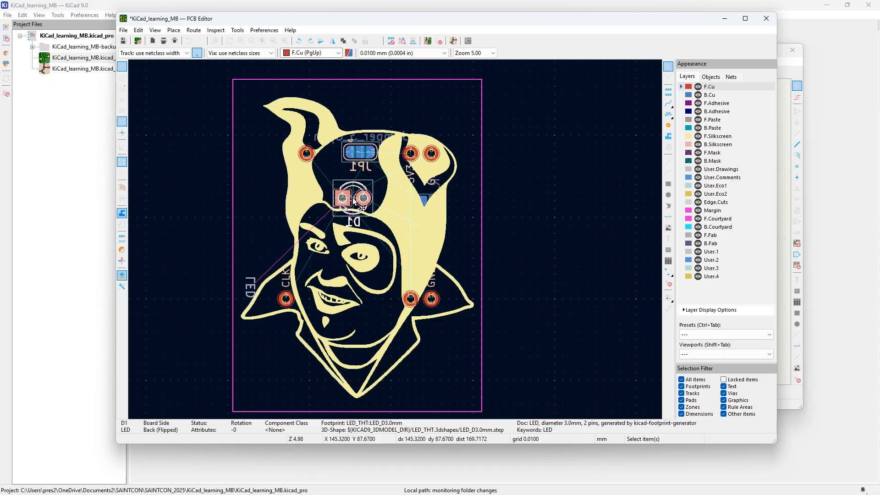
{"action": "left_click", "coordinate": [497, 186]}
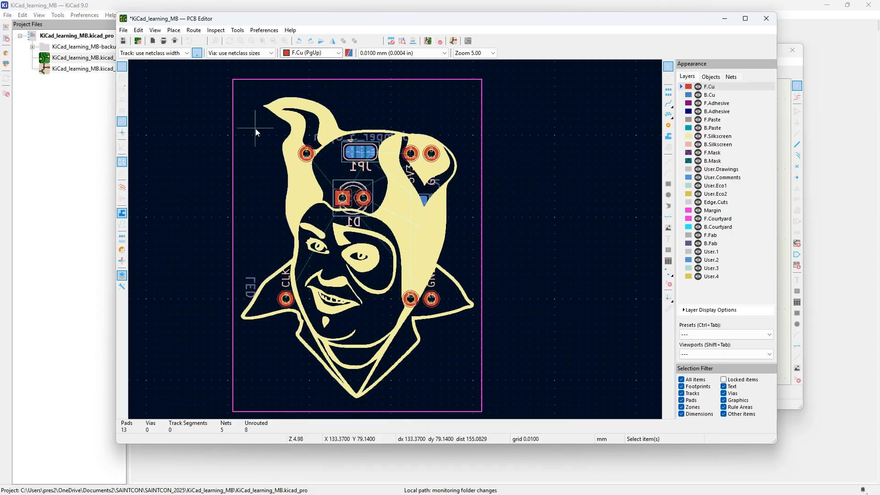
Save the board and open it in the 3D Viewer
{"action": "left_click", "coordinate": [124, 42]}
{"action": "left_click", "coordinate": [155, 30]}
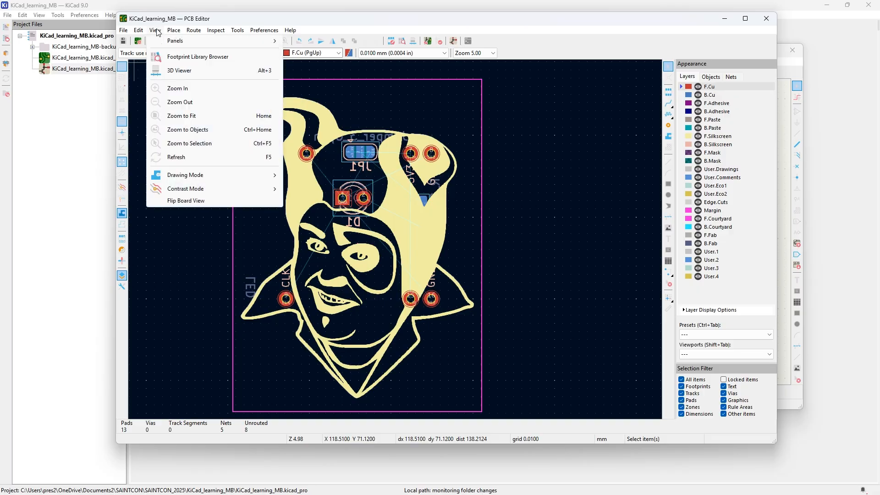
{"action": "left_click", "coordinate": [171, 69]}
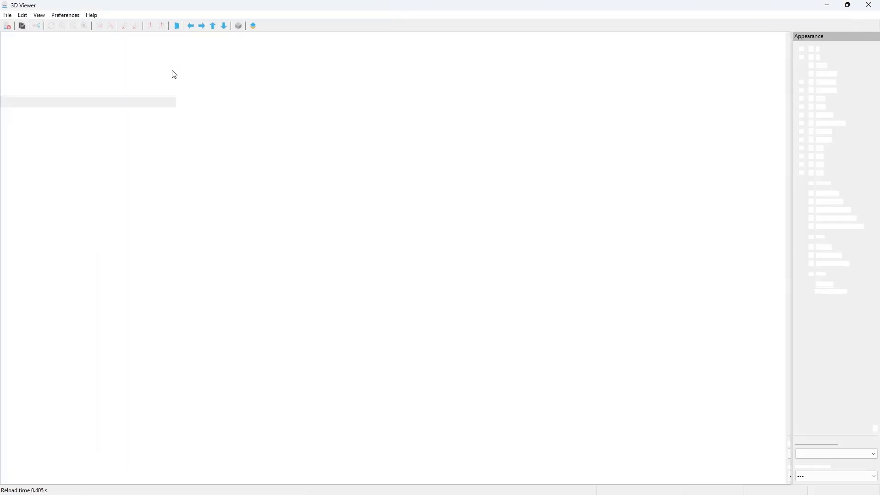
Set the F.Mask colour in the 3D view to the defined colour Black
{"action": "double_click", "coordinate": [800, 107]}
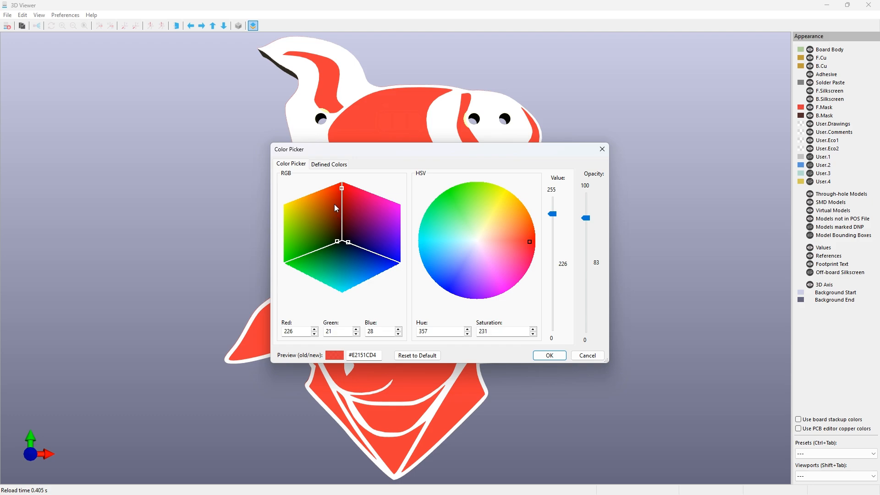
{"action": "left_click", "coordinate": [329, 164]}
{"action": "left_click", "coordinate": [294, 185]}
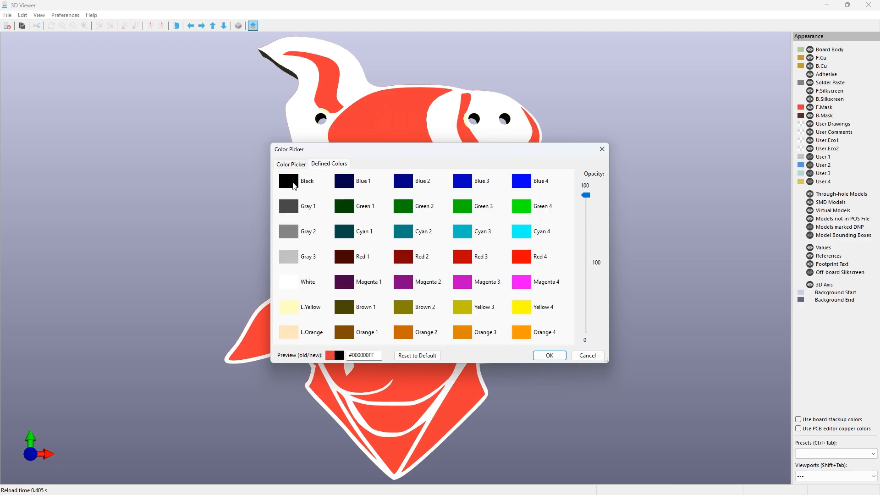
{"action": "left_click", "coordinate": [548, 356]}
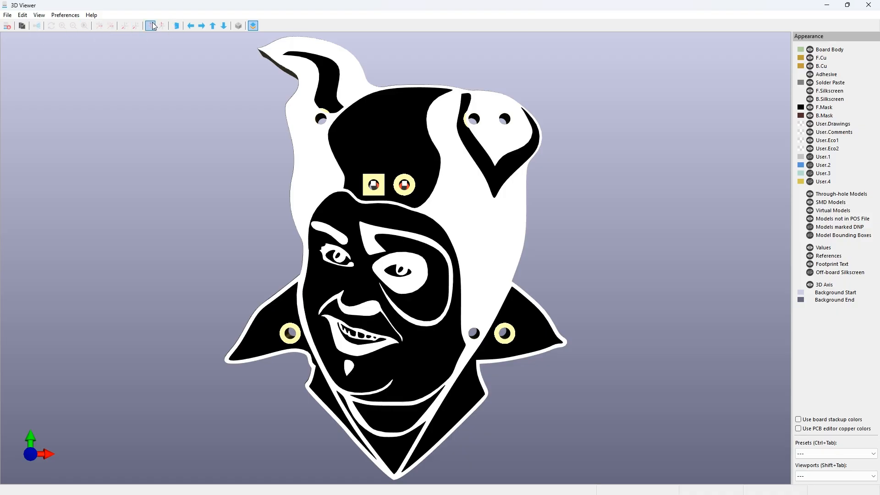
Rotate the 3D board model a full turn to examine the front artwork and the components on the back
{"action": "left_click", "coordinate": [136, 25]}
{"action": "left_click", "coordinate": [137, 25]}
{"action": "left_click", "coordinate": [138, 25]}
{"action": "left_click", "coordinate": [138, 26]}
{"action": "left_click", "coordinate": [137, 25]}
{"action": "left_click", "coordinate": [138, 26]}
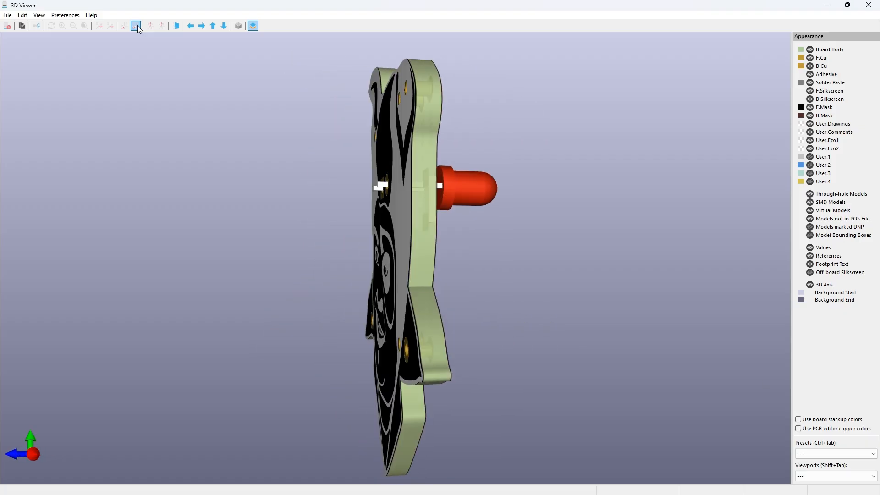
{"action": "left_click", "coordinate": [137, 25]}
{"action": "left_click", "coordinate": [137, 26]}
{"action": "left_click", "coordinate": [138, 25]}
{"action": "left_click", "coordinate": [137, 25]}
{"action": "left_click", "coordinate": [136, 25]}
{"action": "left_click", "coordinate": [137, 25]}
{"action": "left_click", "coordinate": [136, 26]}
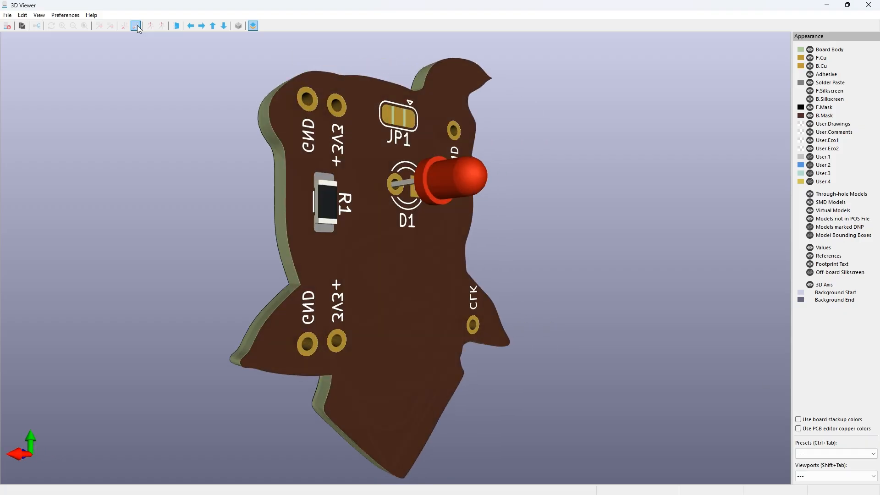
{"action": "left_click", "coordinate": [136, 25]}
{"action": "left_click", "coordinate": [136, 25]}
{"action": "left_click", "coordinate": [136, 26]}
{"action": "left_click", "coordinate": [136, 25]}
{"action": "left_click", "coordinate": [136, 26]}
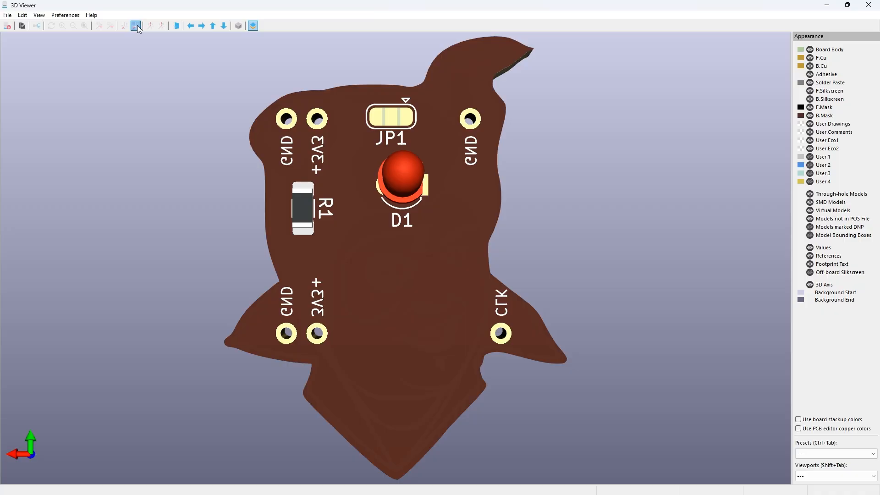
{"action": "left_click", "coordinate": [137, 25]}
{"action": "left_click", "coordinate": [136, 25]}
{"action": "left_click", "coordinate": [136, 25]}
{"action": "left_click", "coordinate": [136, 25]}
{"action": "left_click", "coordinate": [136, 26]}
{"action": "left_click", "coordinate": [137, 26]}
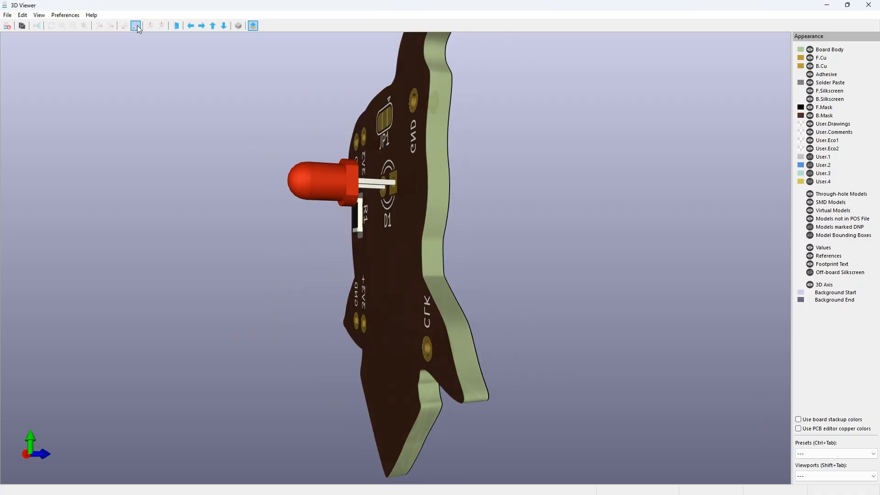
{"action": "left_click", "coordinate": [136, 25]}
{"action": "left_click", "coordinate": [136, 26]}
{"action": "left_click", "coordinate": [137, 25]}
{"action": "left_click", "coordinate": [137, 26]}
{"action": "left_click", "coordinate": [137, 25]}
{"action": "left_click", "coordinate": [137, 26]}
{"action": "left_click", "coordinate": [136, 26]}
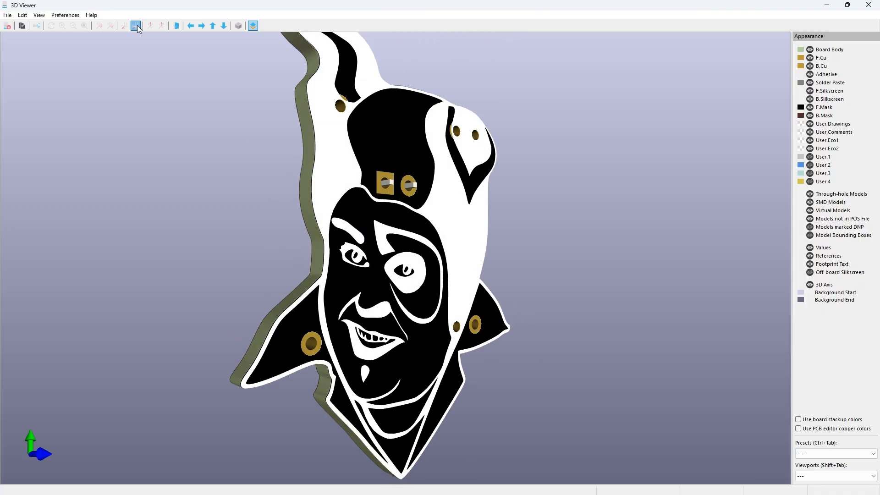
{"action": "left_click", "coordinate": [137, 26]}
{"action": "left_click", "coordinate": [137, 26]}
{"action": "left_click", "coordinate": [137, 25]}
{"action": "left_click", "coordinate": [137, 25]}
{"action": "left_click", "coordinate": [136, 26]}
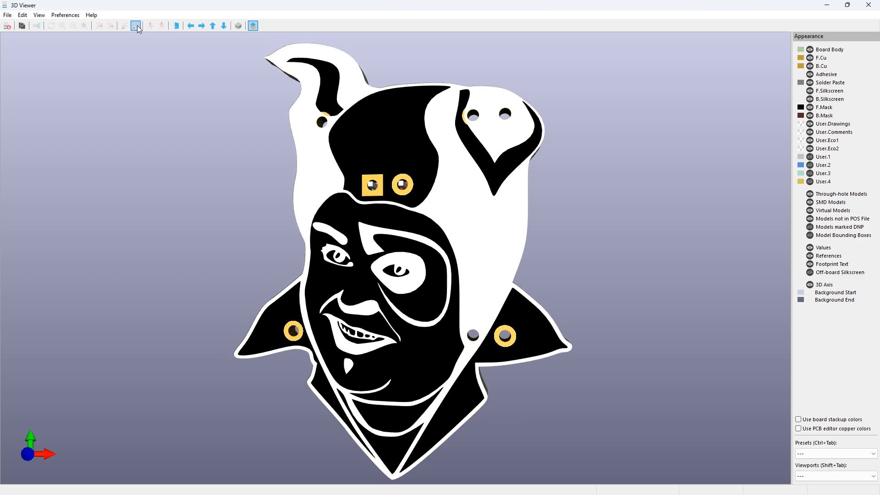